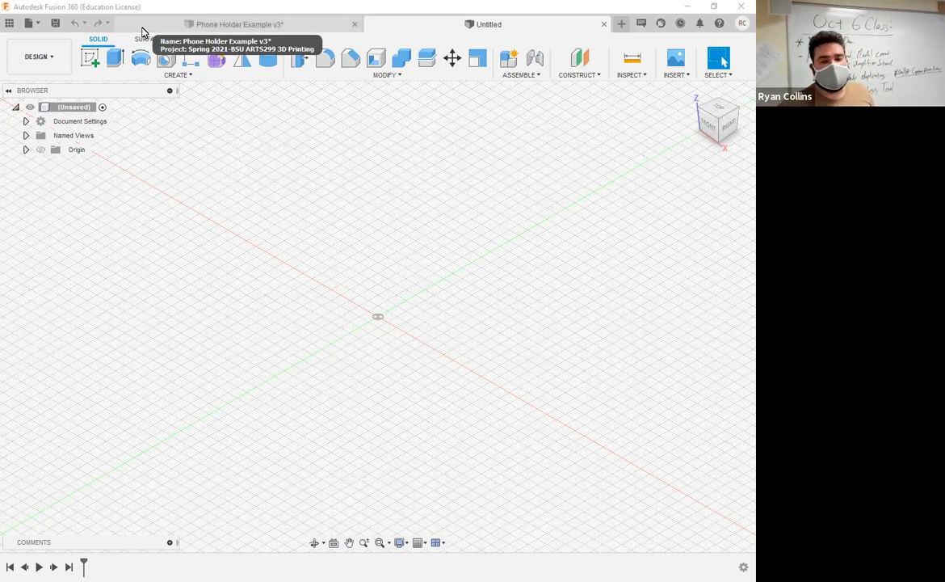
Switch to the Phone Holder Example v3 design and inspect the phone with the Amplify Stand component hidden and shown.
{"action": "left_click", "coordinate": [142, 28]}
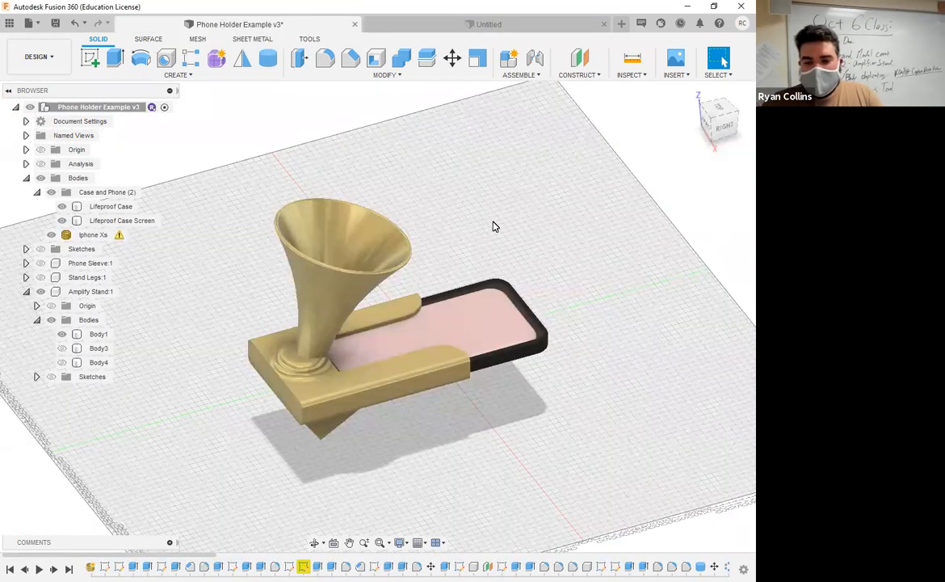
{"action": "middle_click_drag", "start_coordinate": [377, 203], "coordinate": [463, 236], "text": "shift"}
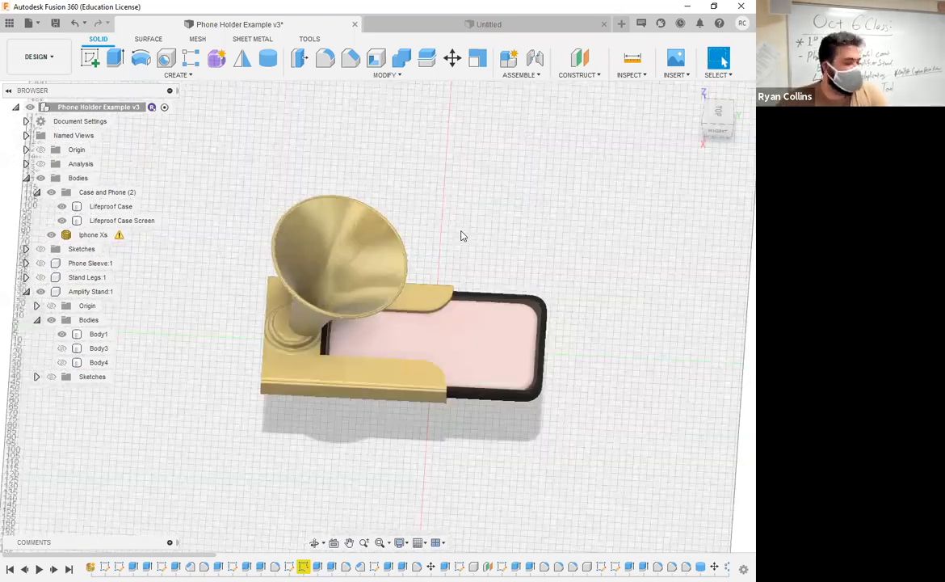
{"action": "middle_click_drag", "start_coordinate": [623, 388], "coordinate": [543, 485], "text": "shift"}
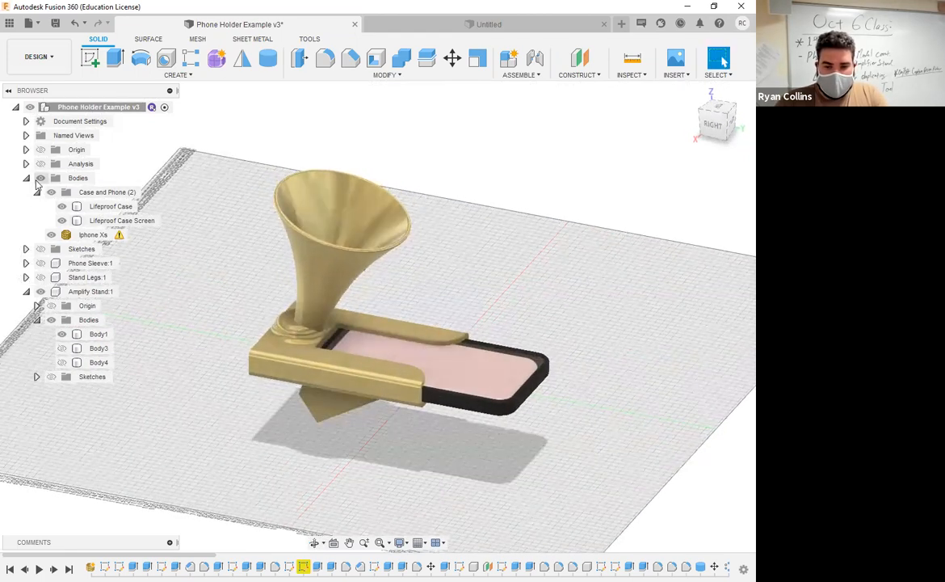
{"action": "left_click", "coordinate": [36, 182]}
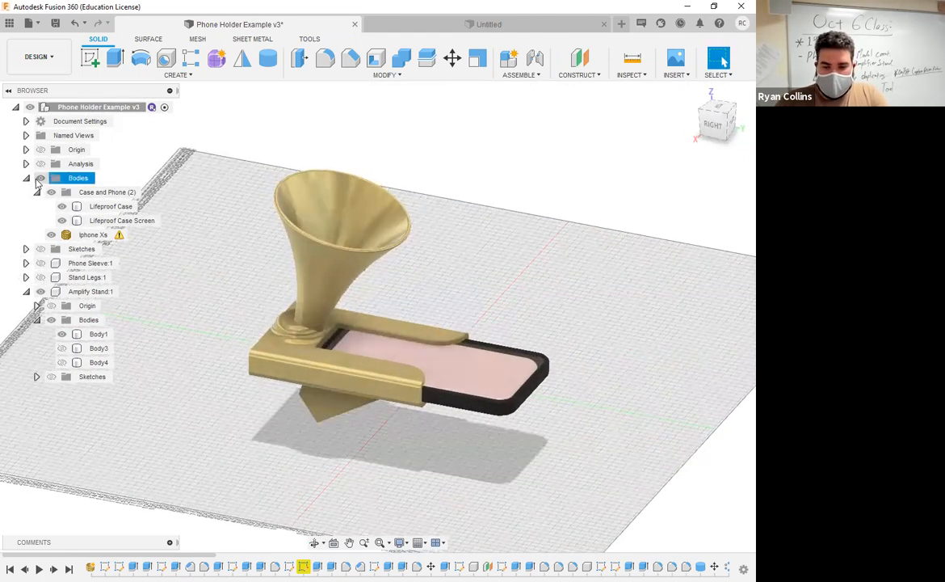
{"action": "left_click", "coordinate": [40, 291]}
{"action": "middle_click_drag", "start_coordinate": [369, 280], "coordinate": [415, 312], "text": "shift"}
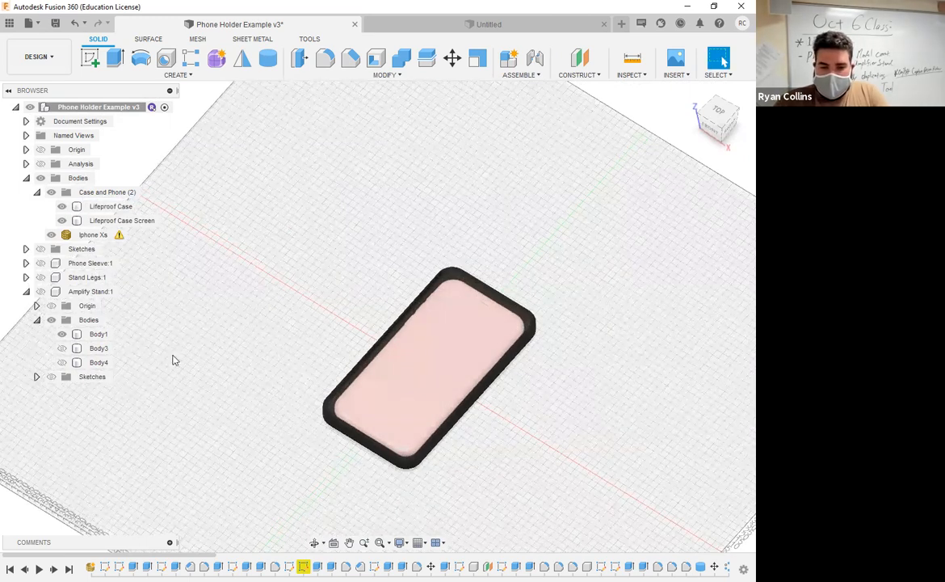
{"action": "left_click", "coordinate": [45, 292]}
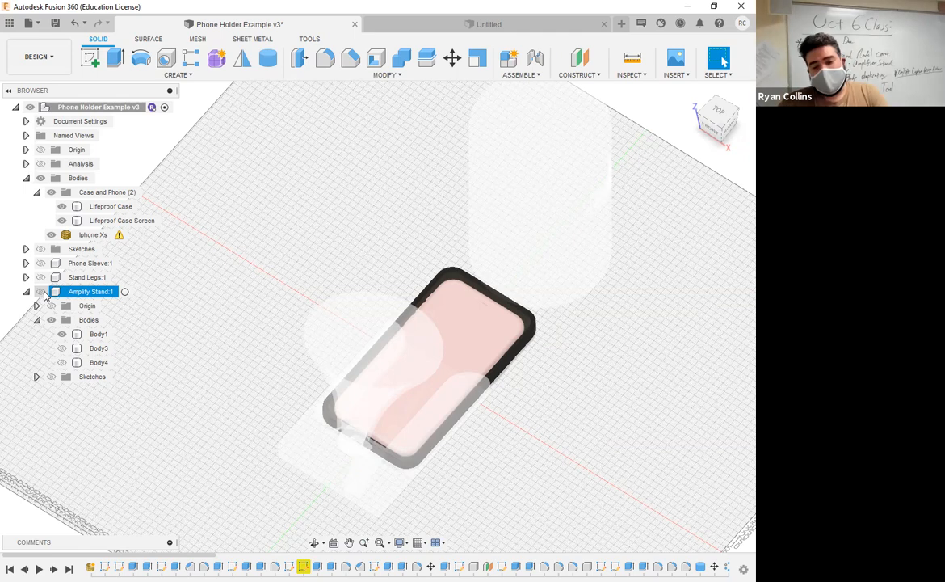
{"action": "left_click", "coordinate": [40, 291]}
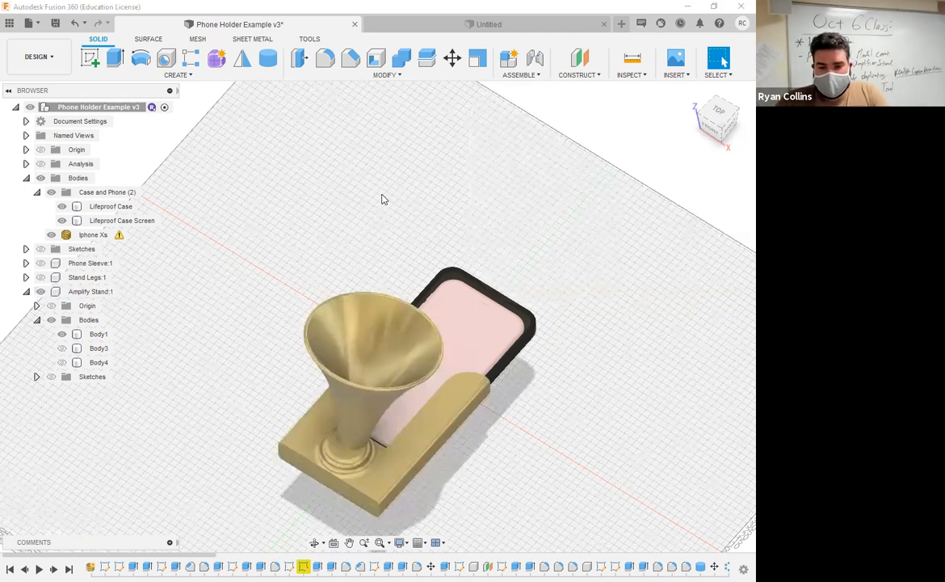
{"action": "middle_click_drag", "start_coordinate": [361, 185], "coordinate": [330, 174], "text": "shift"}
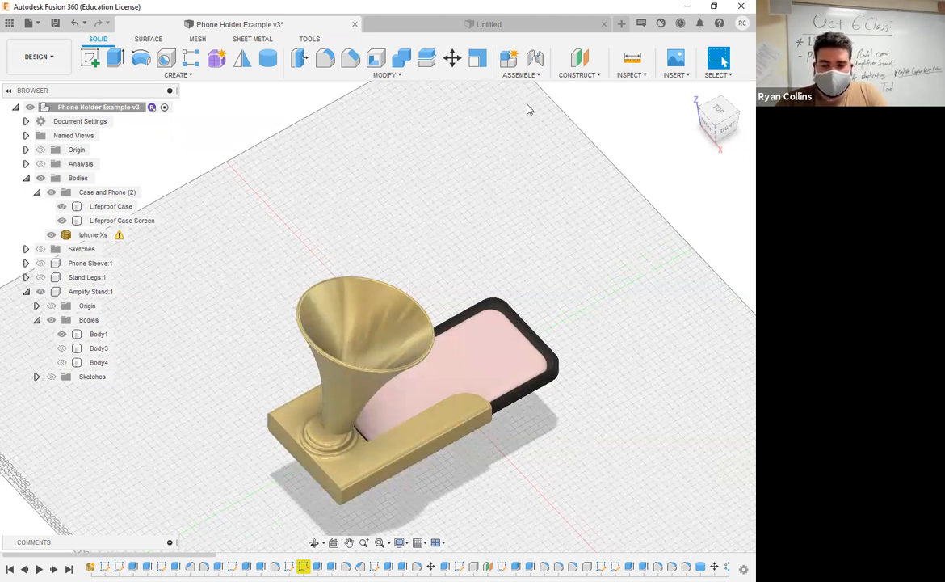
Examine the channel between the horn and the phone slot with the section analysis shown, and hide the analysis again.
{"action": "left_click", "coordinate": [629, 75]}
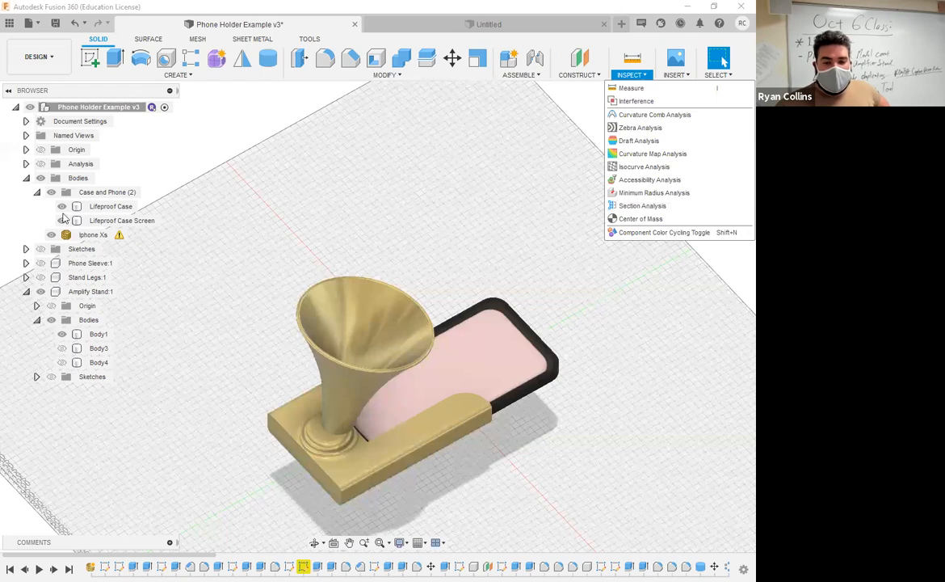
{"action": "left_click", "coordinate": [41, 164]}
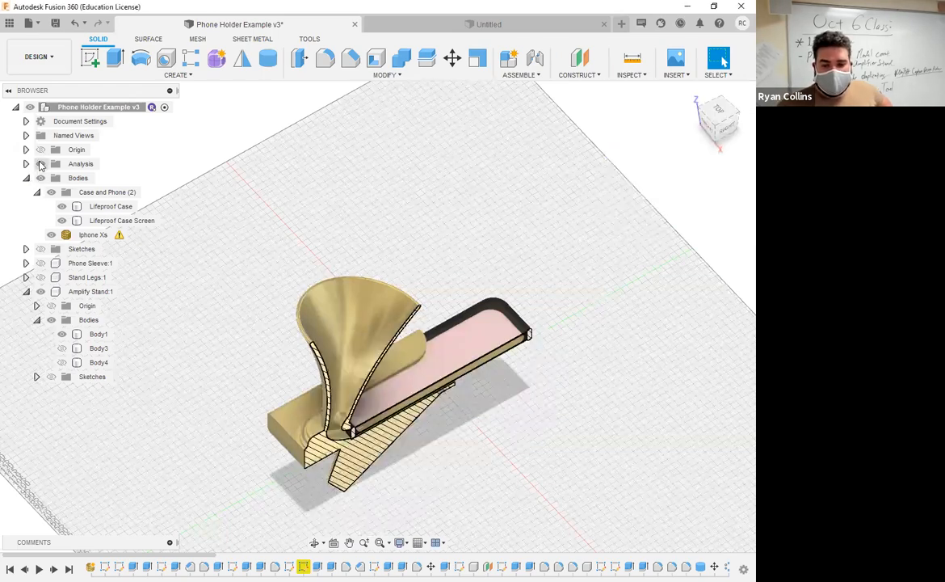
{"action": "middle_click_drag", "start_coordinate": [472, 436], "coordinate": [452, 414], "text": "shift"}
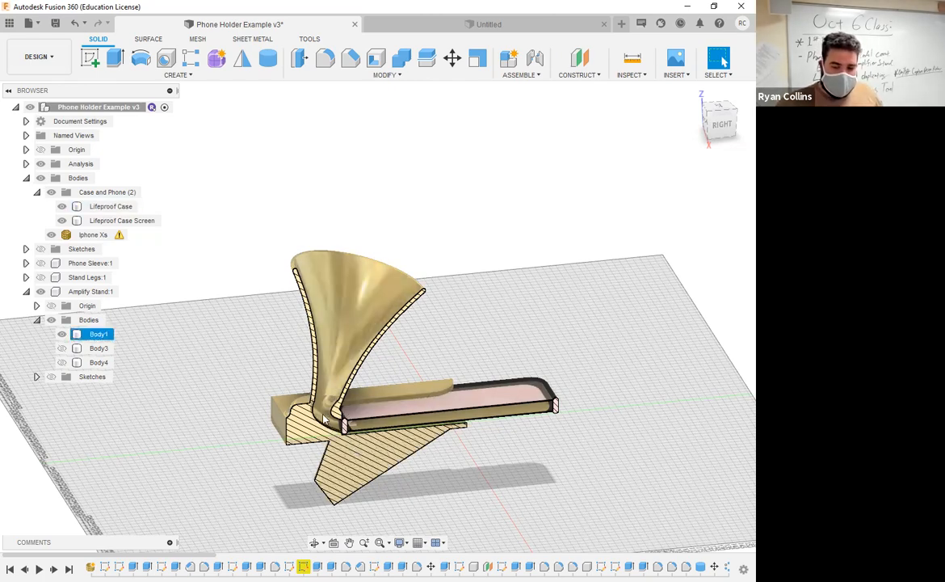
{"action": "scroll", "coordinate": [325, 428], "scroll_direction": "up", "scroll_amount": 3}
{"action": "scroll", "coordinate": [325, 424], "scroll_direction": "up", "scroll_amount": 5}
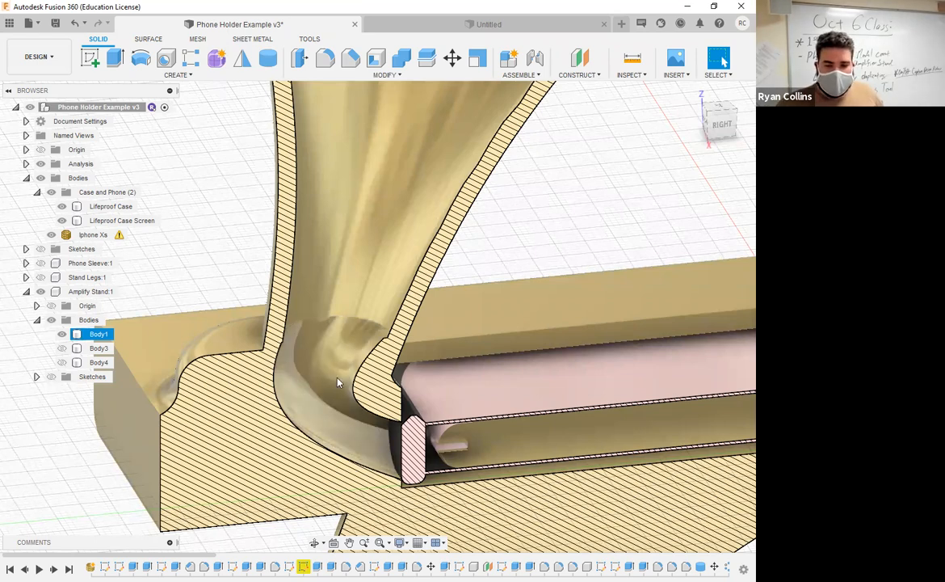
{"action": "left_click", "coordinate": [690, 94]}
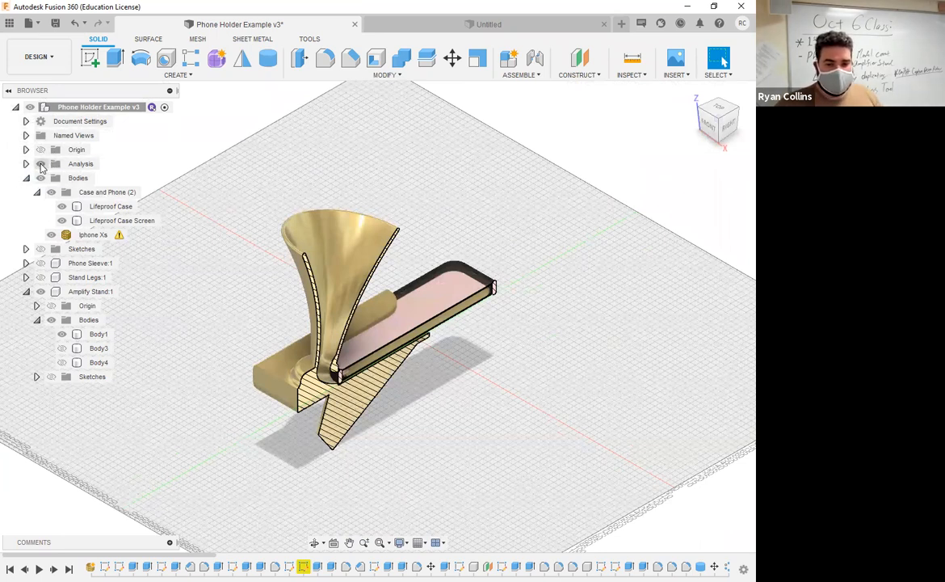
{"action": "left_click", "coordinate": [41, 164]}
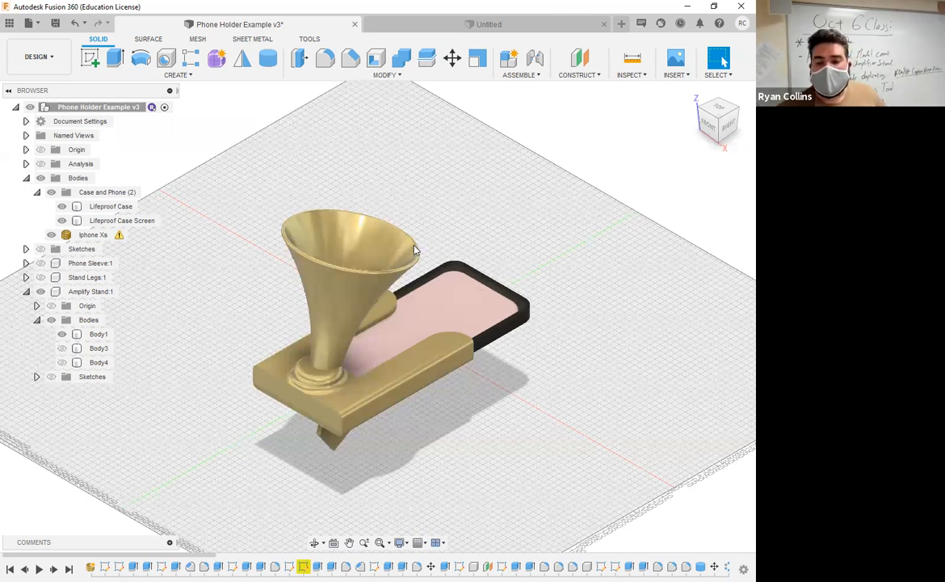
Hide the Amplify Stand component so only the phone and its case are displayed.
{"action": "left_click", "coordinate": [40, 291]}
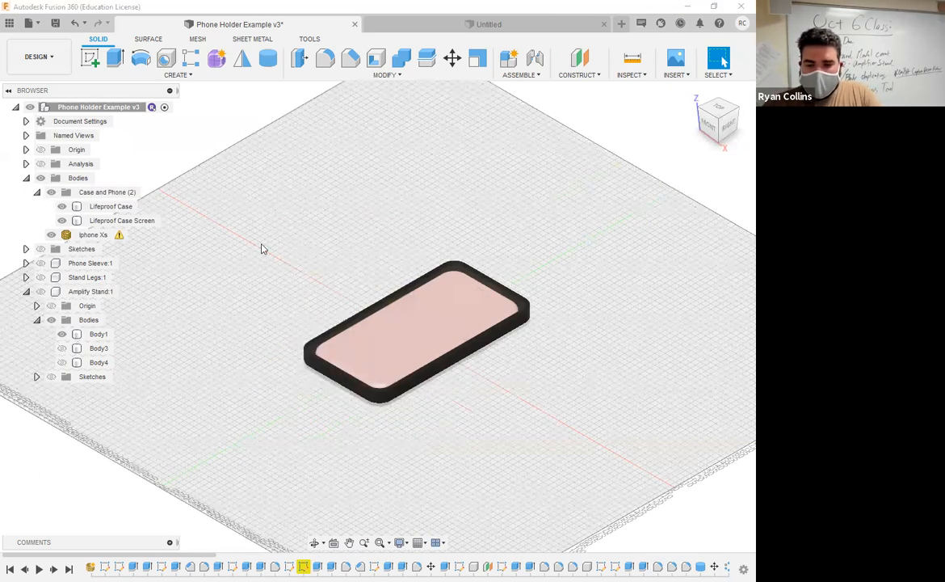
{"action": "scroll", "coordinate": [418, 411], "scroll_direction": "up", "scroll_amount": 2}
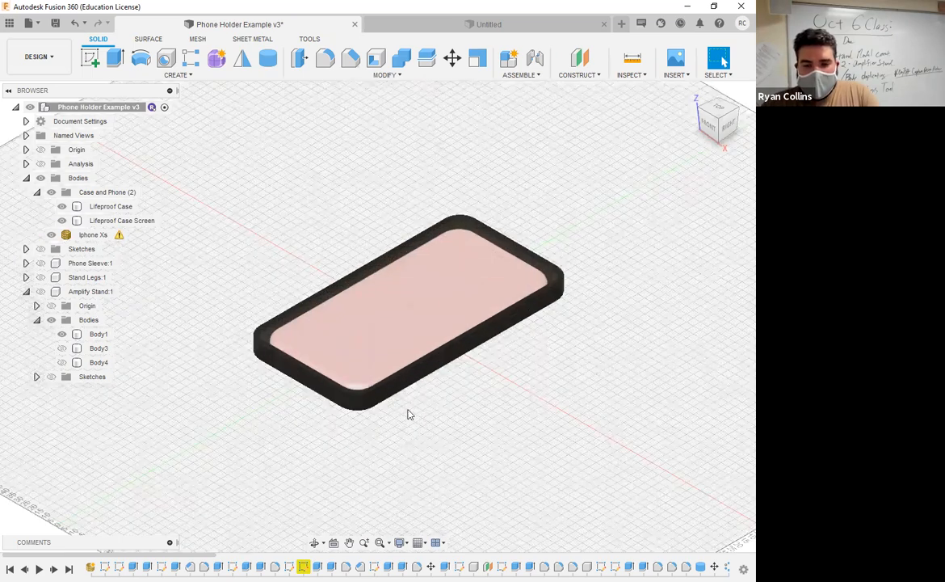
{"action": "scroll", "coordinate": [418, 411], "scroll_direction": "up", "scroll_amount": 1}
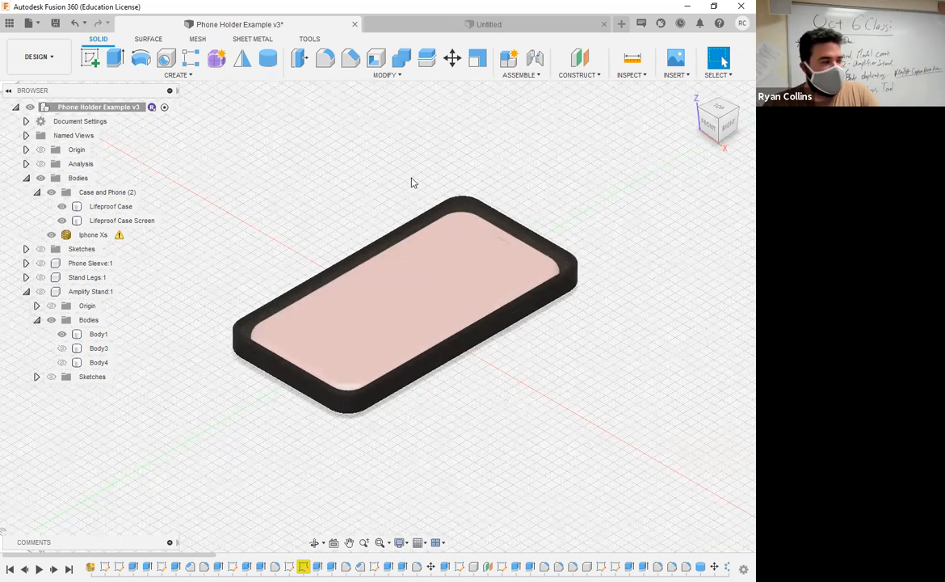
{"action": "left_click_drag", "start_coordinate": [464, 149], "coordinate": [346, 462]}
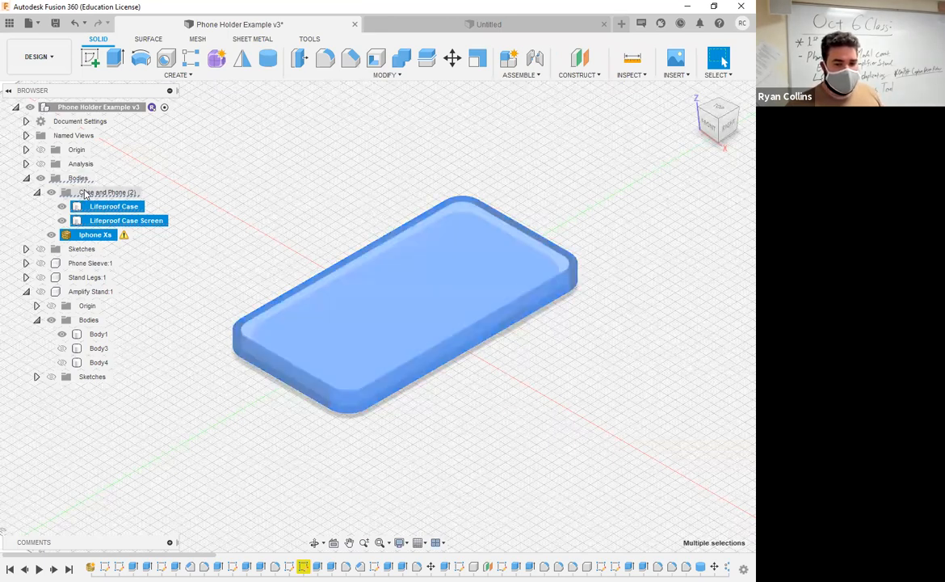
{"action": "right_click", "coordinate": [86, 194]}
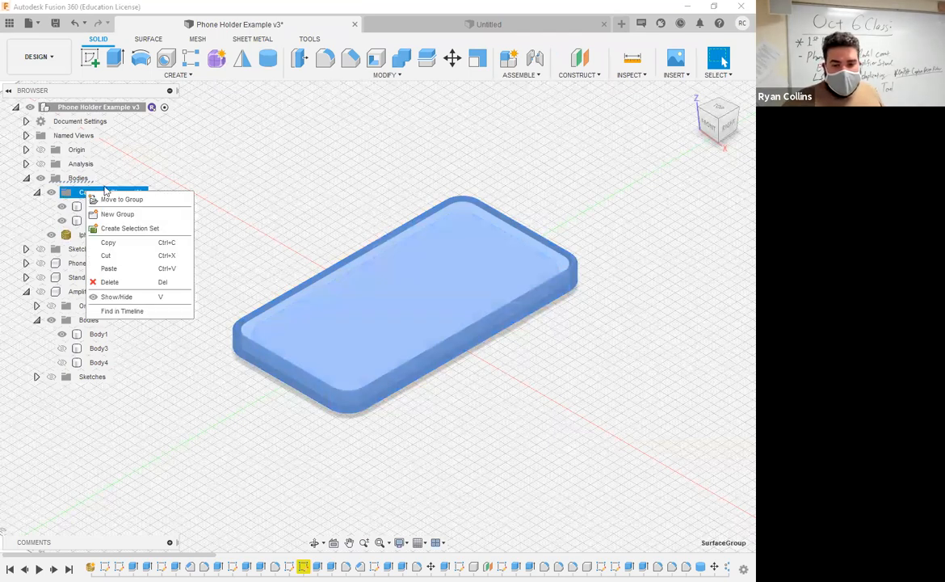
{"action": "key", "text": "Escape"}
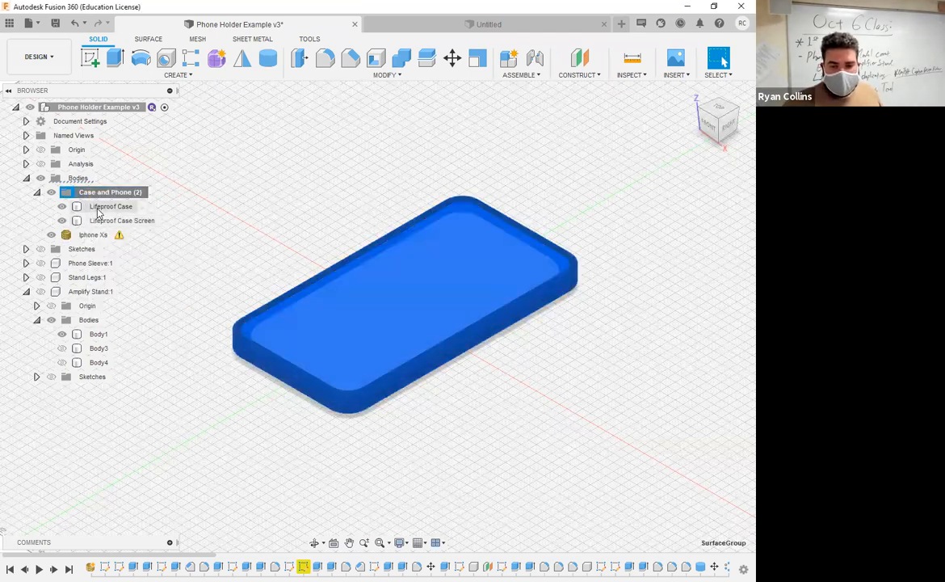
{"action": "left_click", "coordinate": [93, 207]}
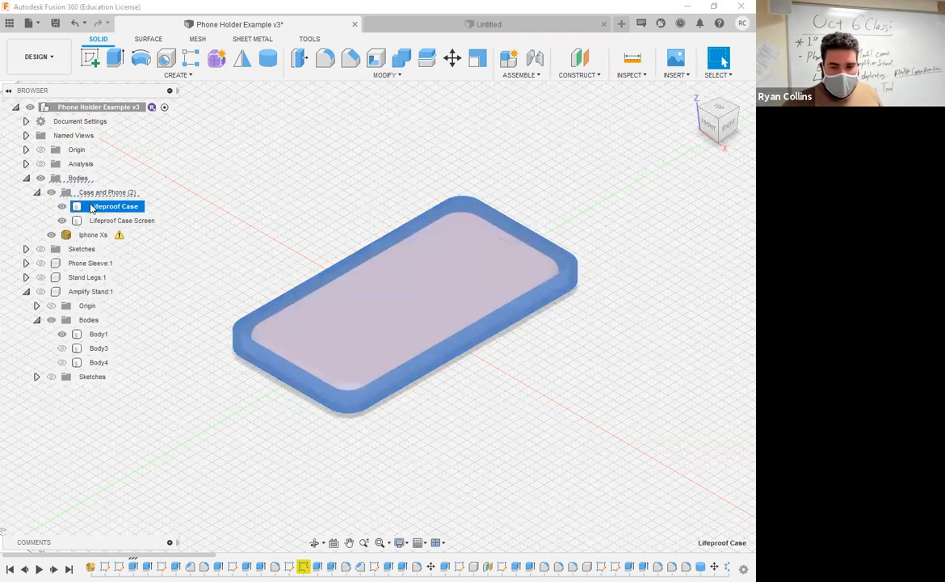
{"action": "right_click", "coordinate": [90, 208]}
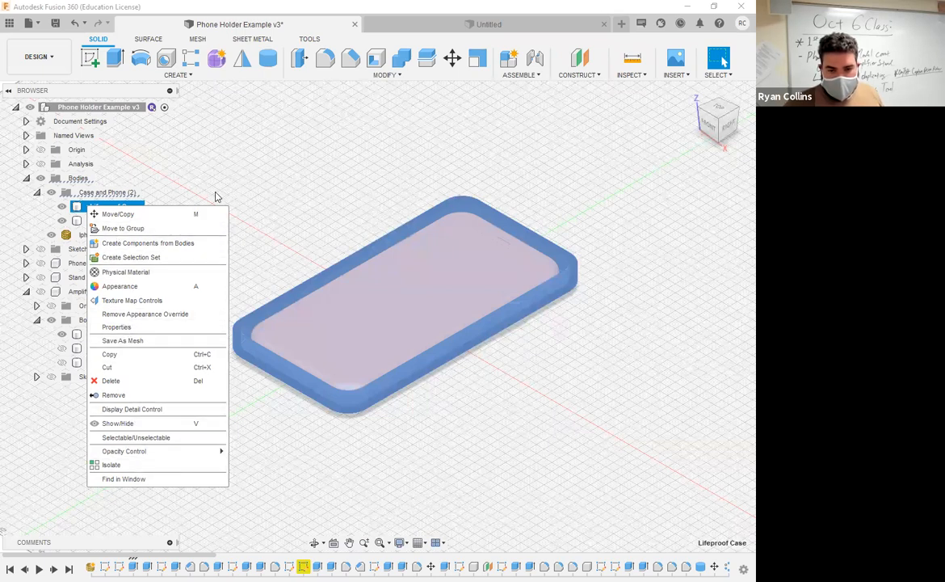
{"action": "left_click", "coordinate": [71, 177]}
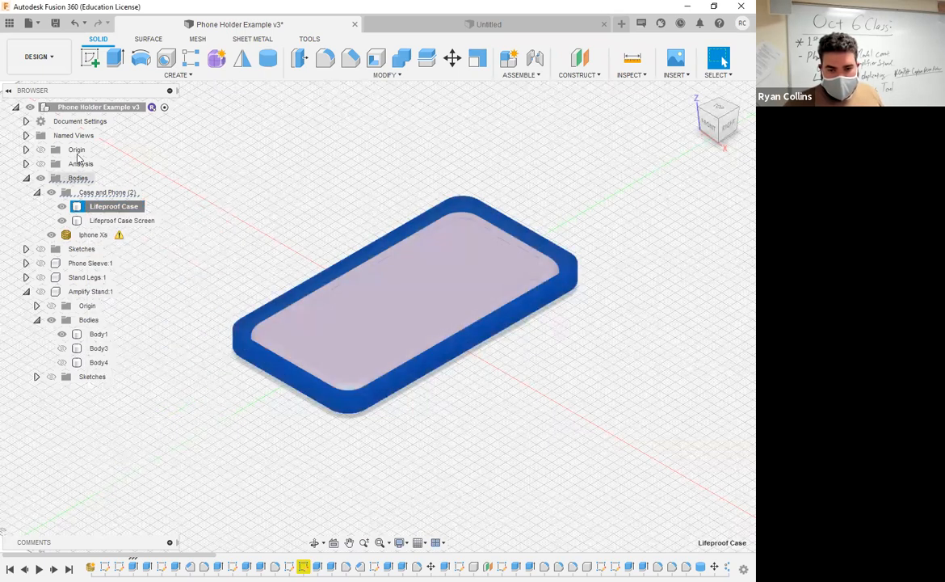
Turn off design history capture for the Phone Holder Example v3 design and select the Case and Phone group.
{"action": "right_click", "coordinate": [85, 111]}
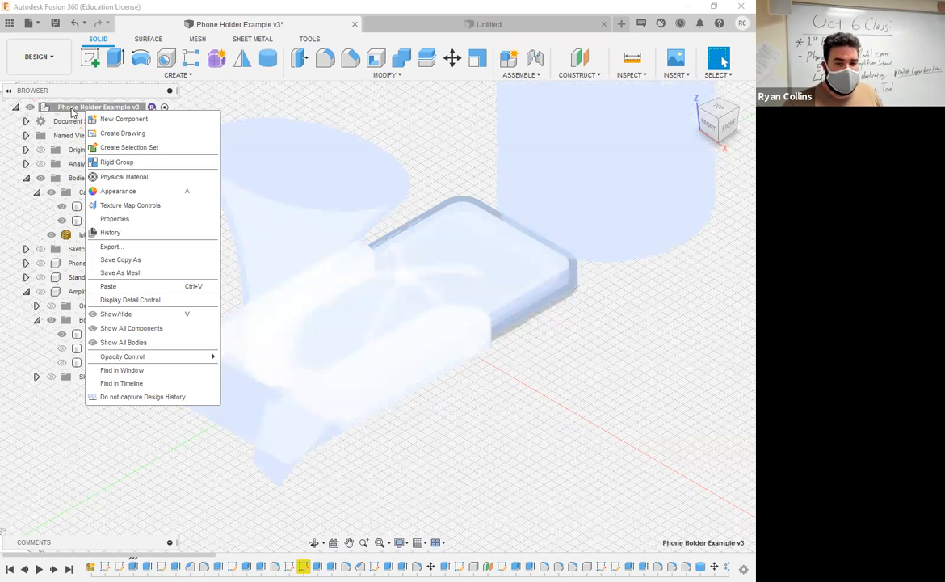
{"action": "left_click", "coordinate": [140, 397]}
{"action": "left_click", "coordinate": [391, 312]}
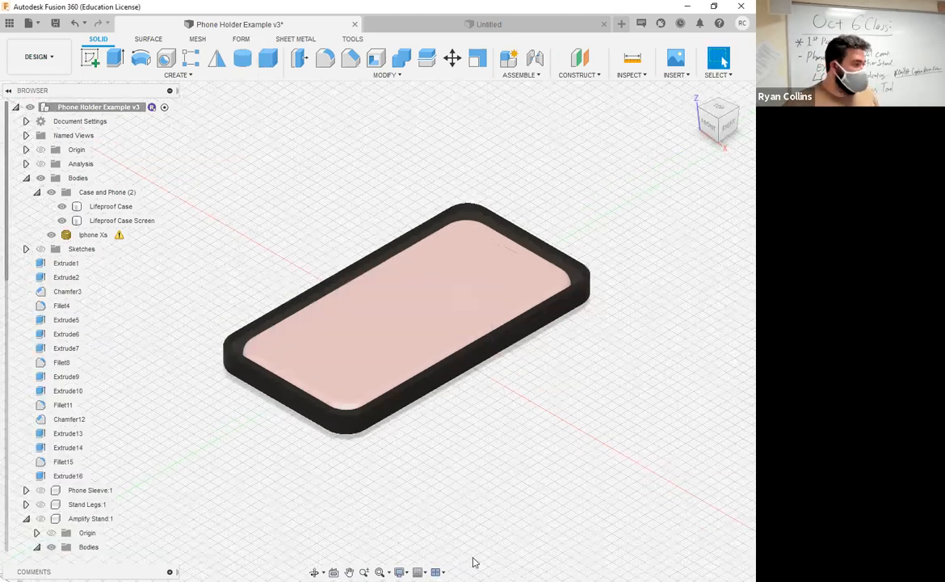
{"action": "left_click", "coordinate": [529, 250]}
{"action": "left_click", "coordinate": [587, 230]}
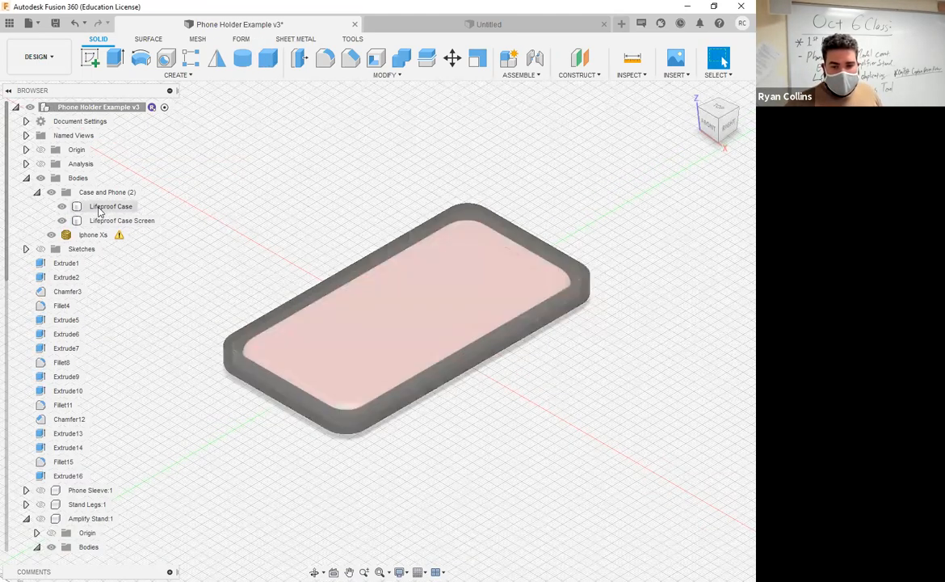
{"action": "left_click", "coordinate": [99, 194]}
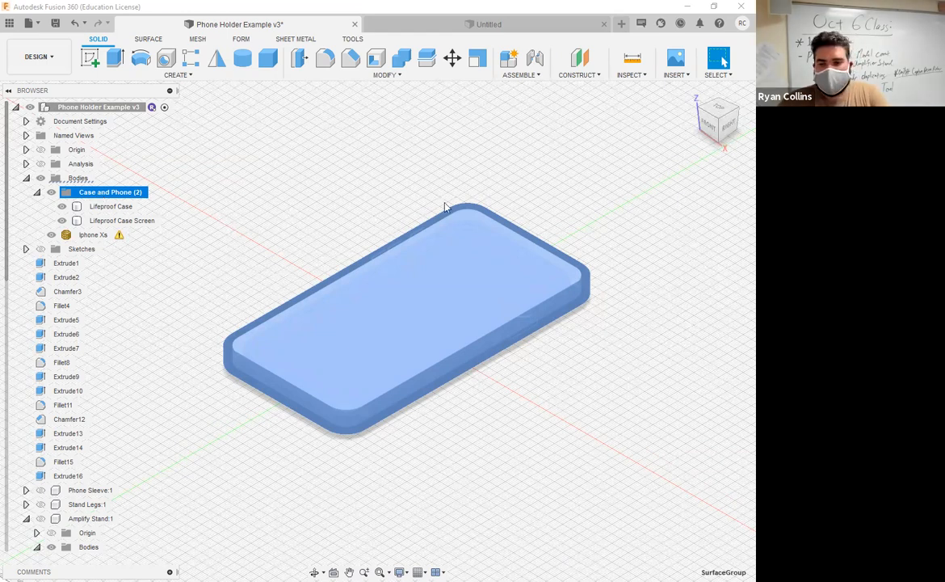
Switch to the untitled design and create an active internal standard component named Phone Case.
{"action": "left_click", "coordinate": [521, 30]}
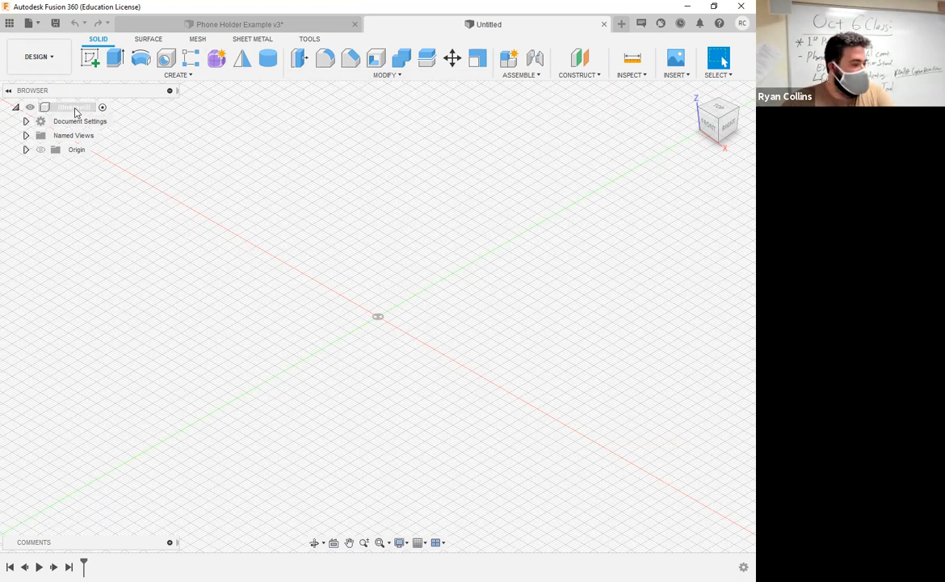
{"action": "left_click", "coordinate": [504, 61]}
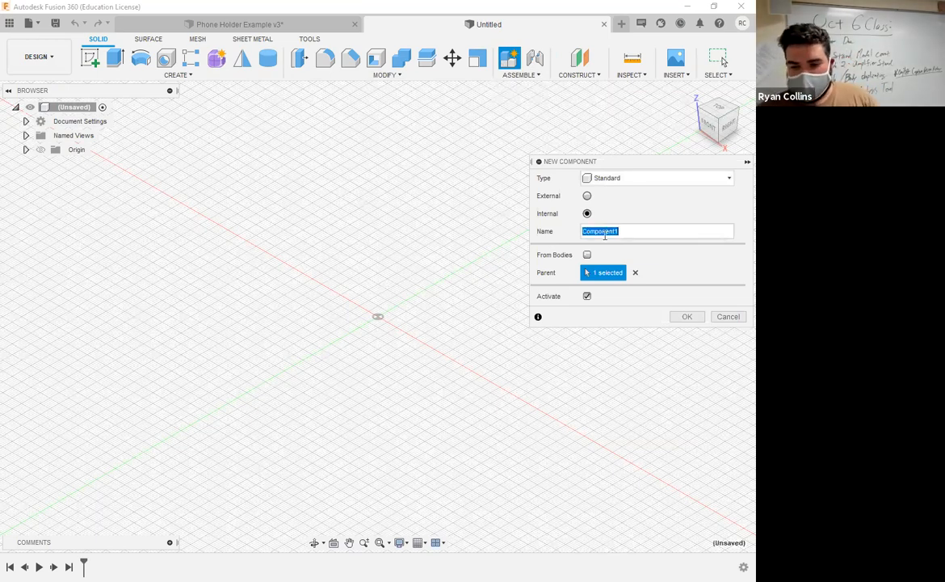
{"action": "type", "text": "Phone Sawe"}
{"action": "key", "text": "BackSpace"}
{"action": "key", "text": "BackSpace"}
{"action": "key", "text": "BackSpace"}
{"action": "key", "text": "BackSpace"}
{"action": "type", "text": "Case"}
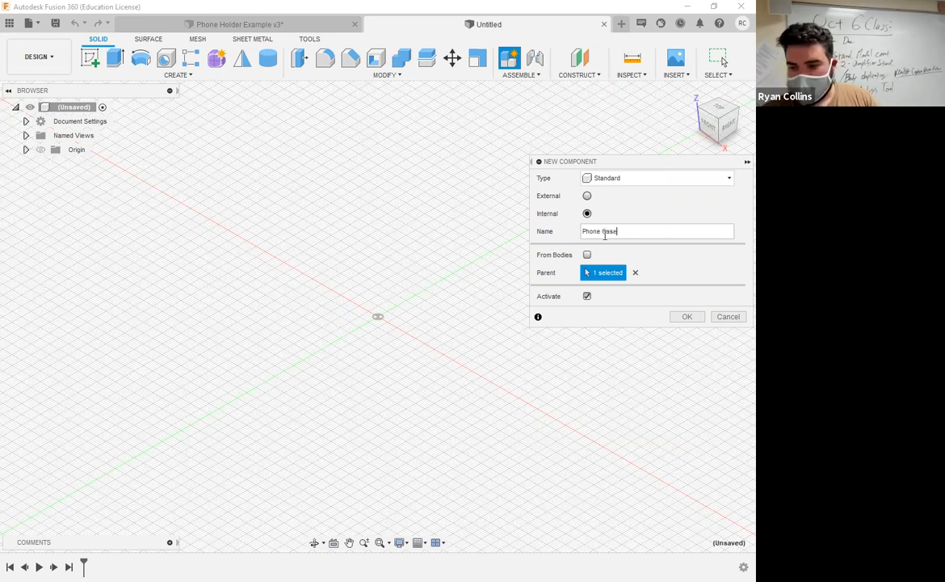
{"action": "key", "text": "Return"}
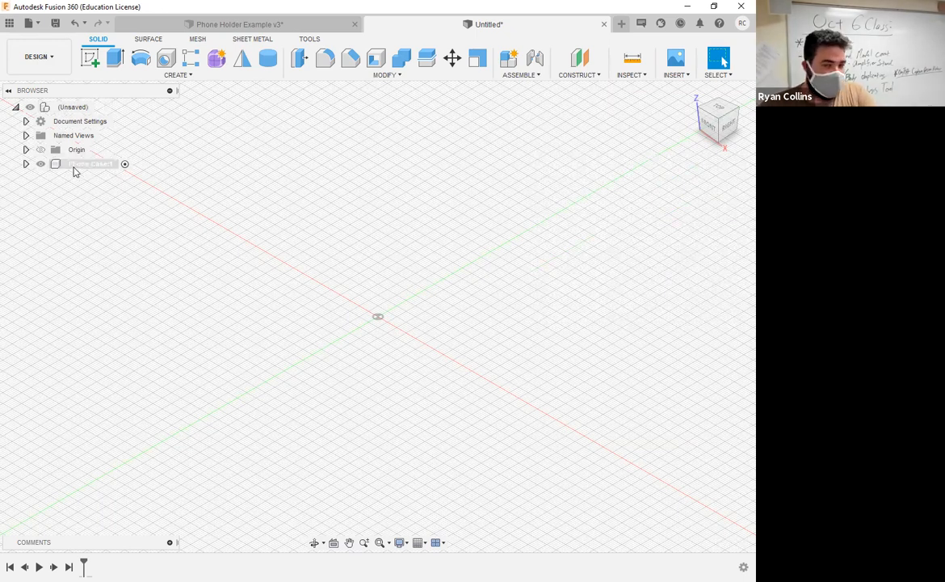
Turn off design history capture for the unsaved design containing the Phone Case component.
{"action": "right_click", "coordinate": [73, 167]}
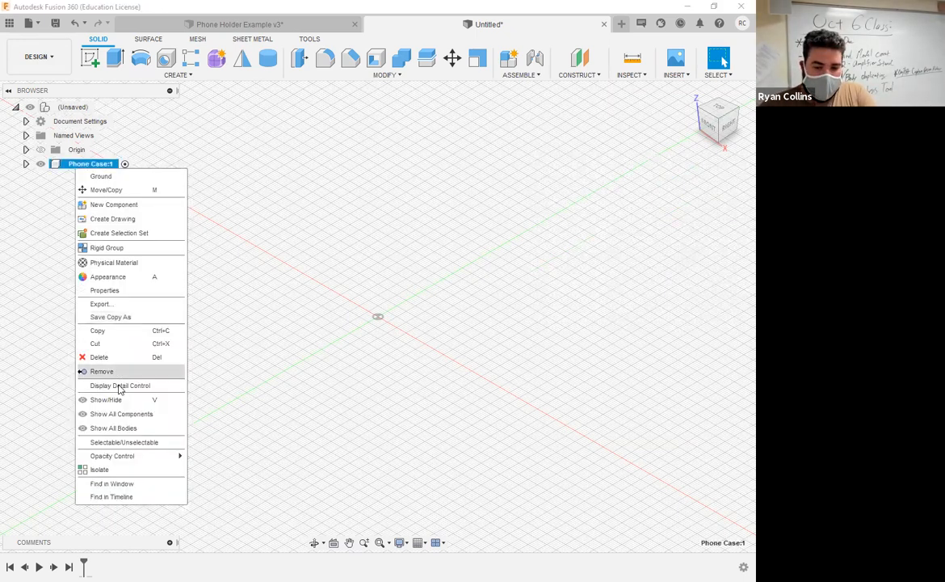
{"action": "right_click", "coordinate": [63, 109]}
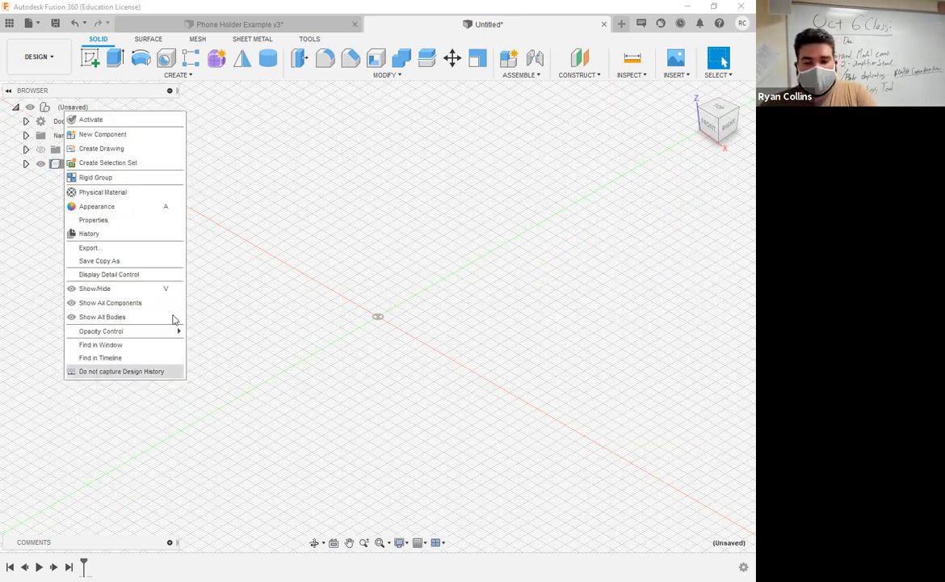
{"action": "left_click", "coordinate": [121, 370]}
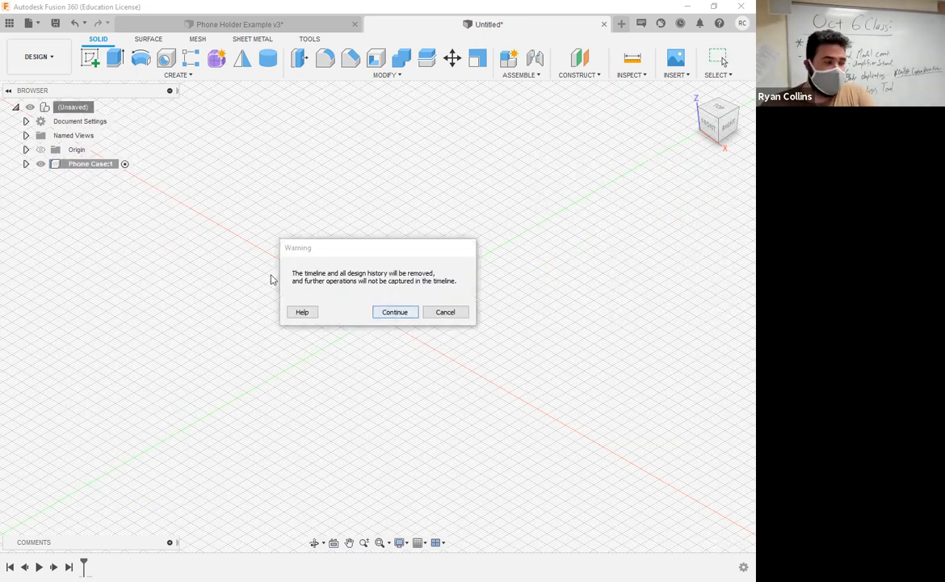
{"action": "key", "text": "Return"}
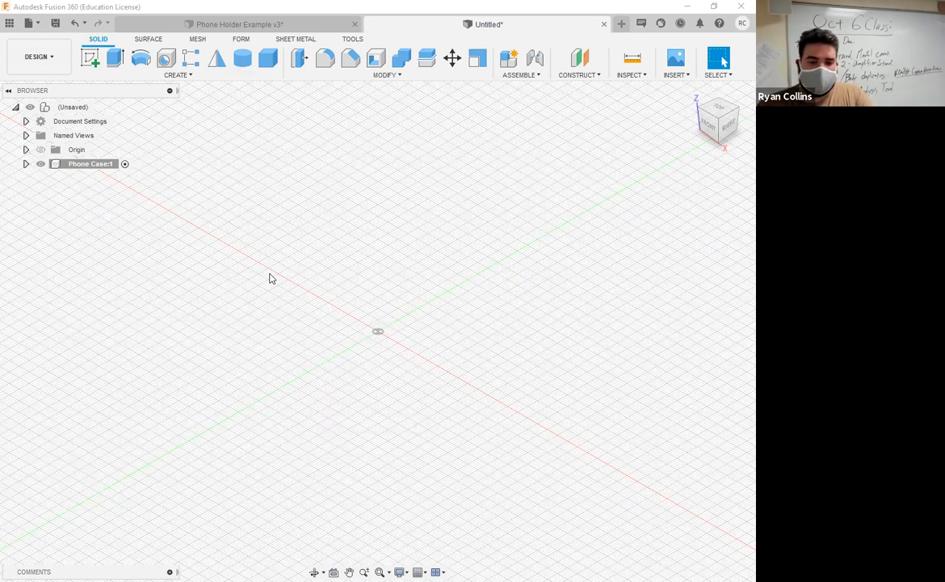
Paste the copied Case and Phone bodies into the Phone Case component and turn design history capture back on for the unsaved design.
{"action": "key", "text": "m"}
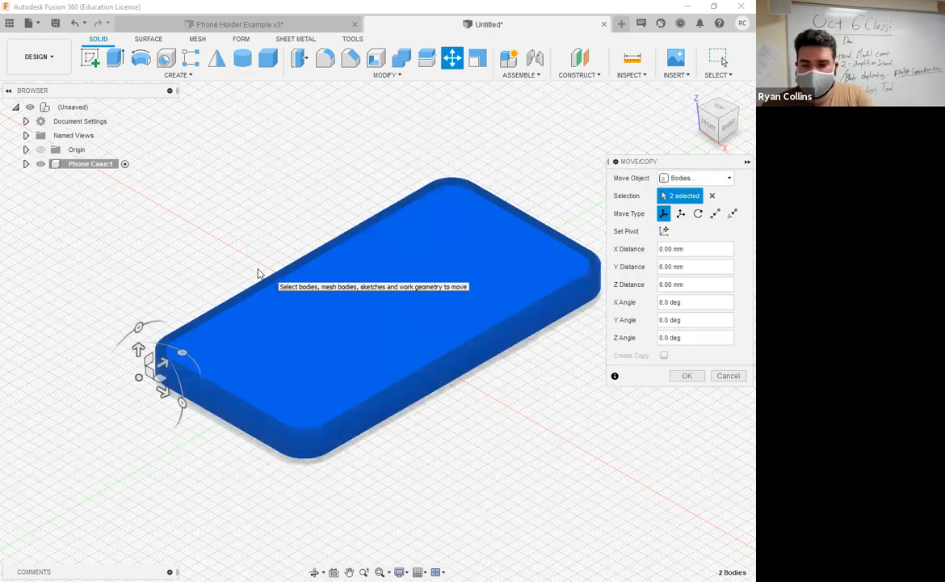
{"action": "left_click", "coordinate": [687, 376]}
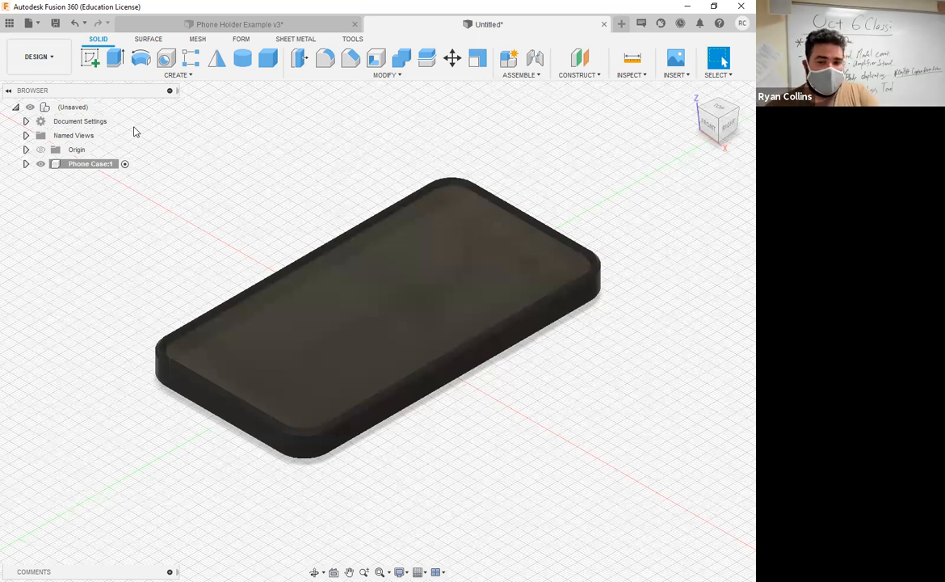
{"action": "right_click", "coordinate": [59, 106]}
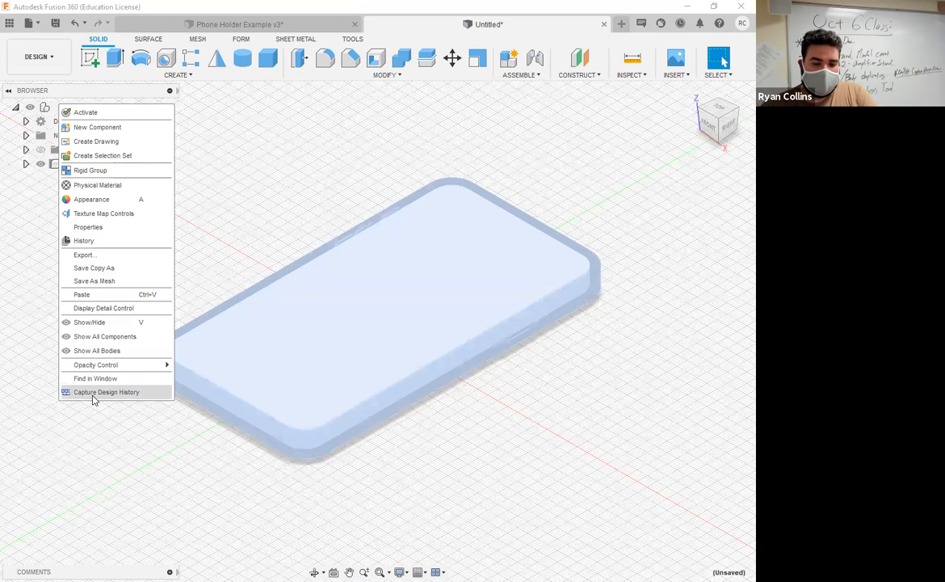
{"action": "left_click", "coordinate": [93, 393]}
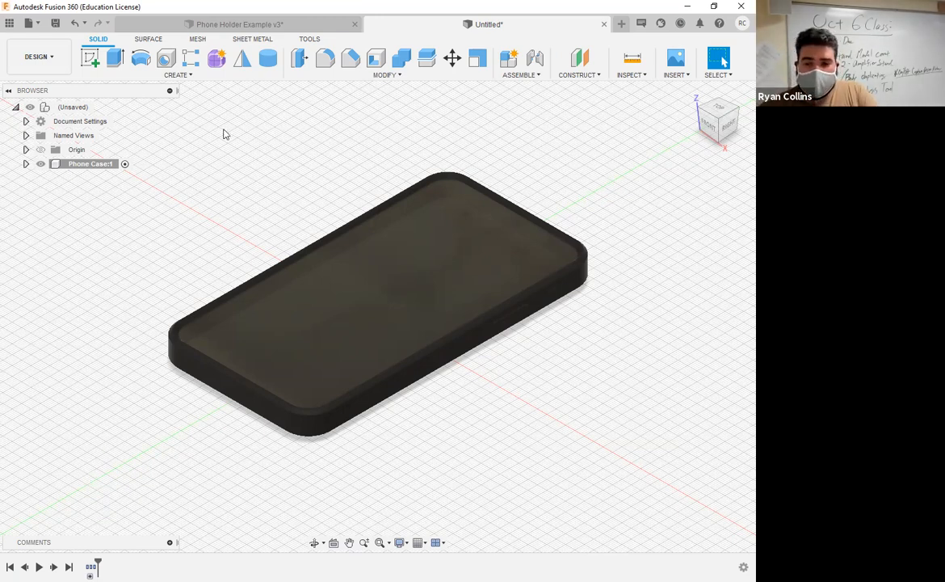
Turn design history capture back on in the Phone Holder Example v3 design and close that design.
{"action": "left_click", "coordinate": [241, 24]}
{"action": "right_click", "coordinate": [131, 405]}
{"action": "left_click", "coordinate": [131, 396]}
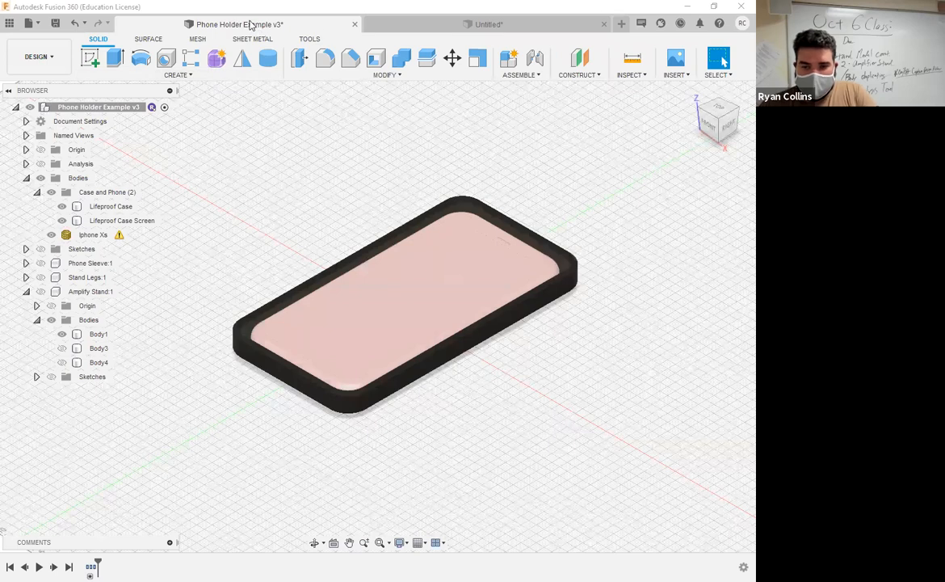
{"action": "left_click", "coordinate": [354, 26]}
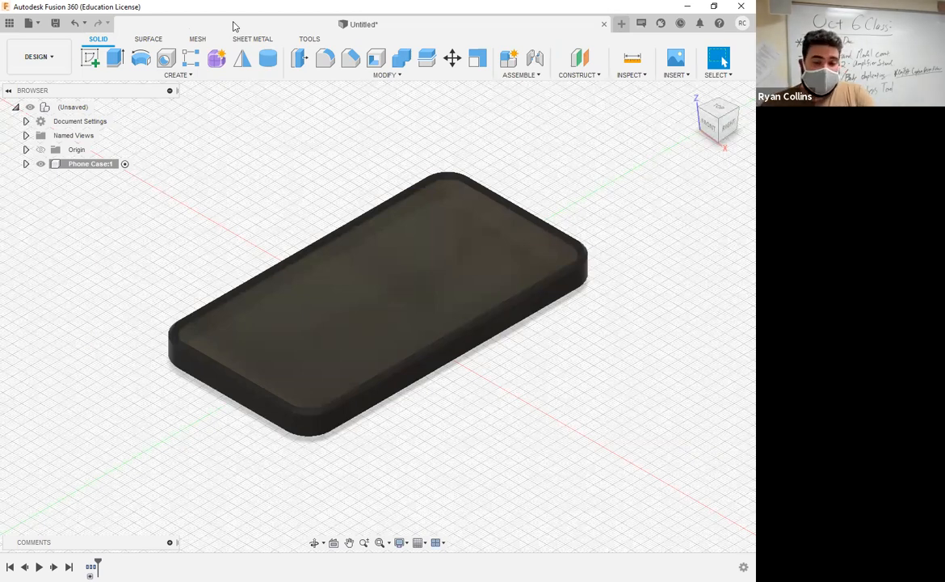
Save the design as Example Amplify Stand in the 03 Phone Stand project folder.
{"action": "left_click", "coordinate": [56, 23]}
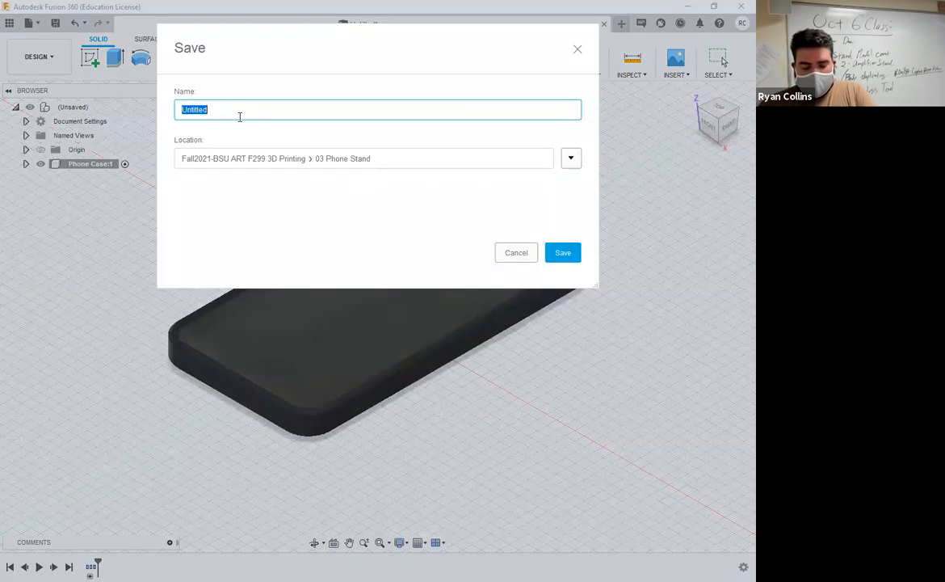
{"action": "type", "text": "Exa"}
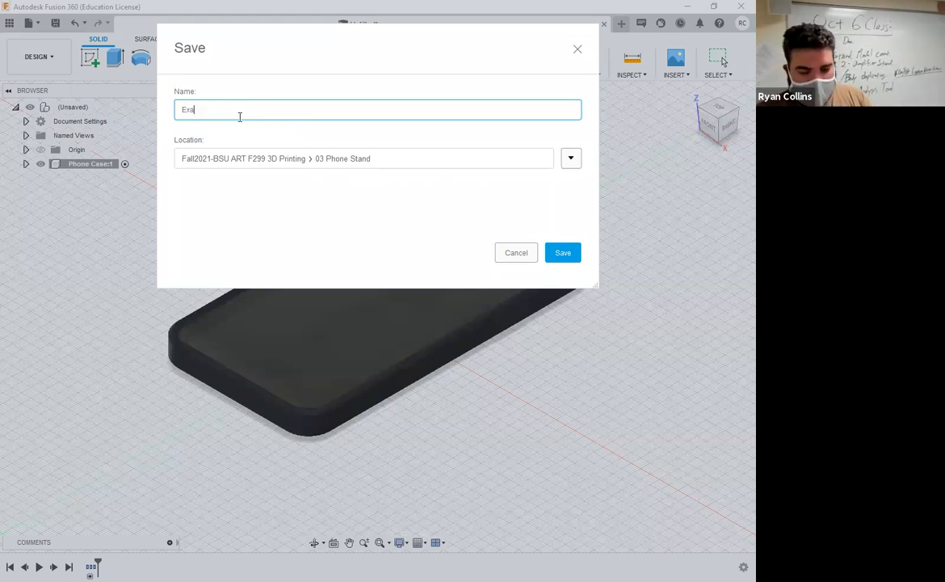
{"action": "type", "text": "mple Am"}
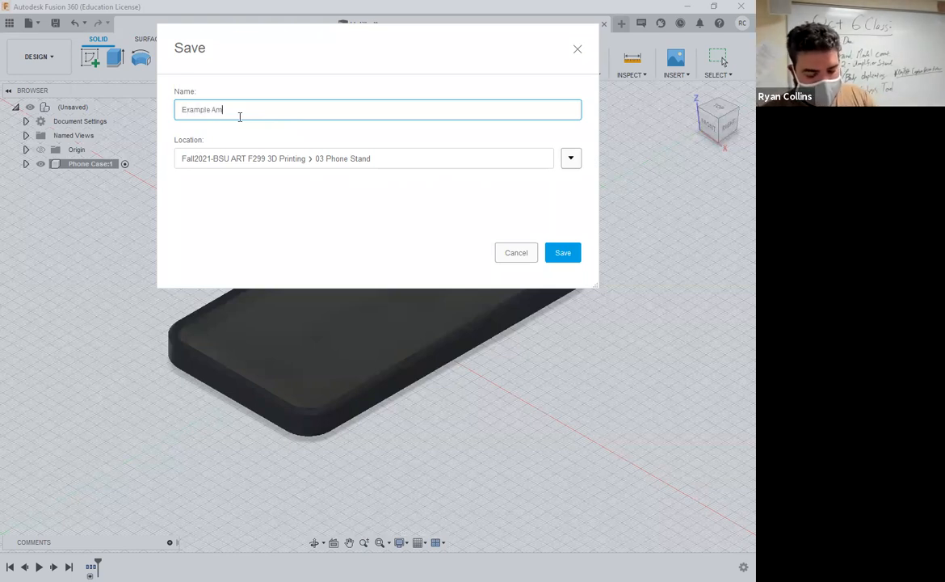
{"action": "type", "text": "plify S"}
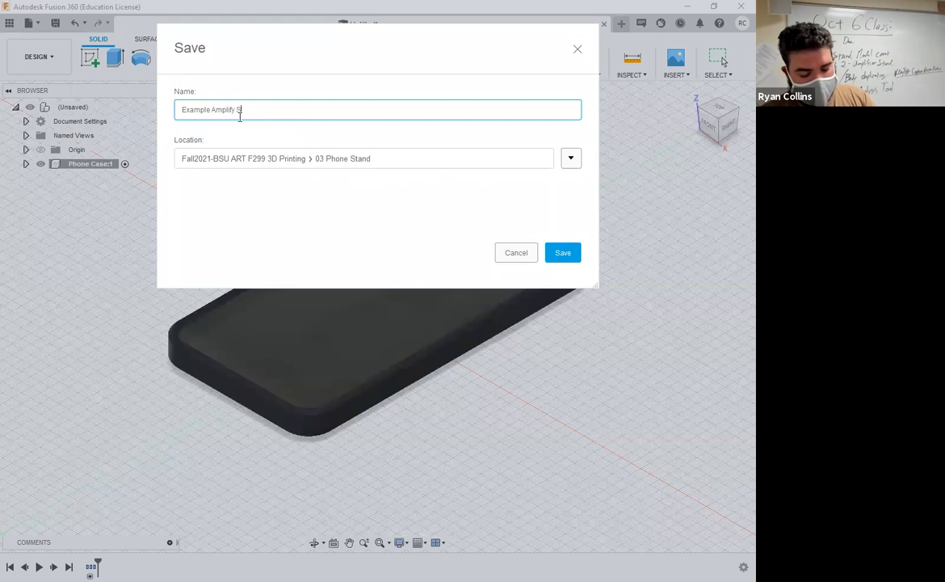
{"action": "type", "text": "tand"}
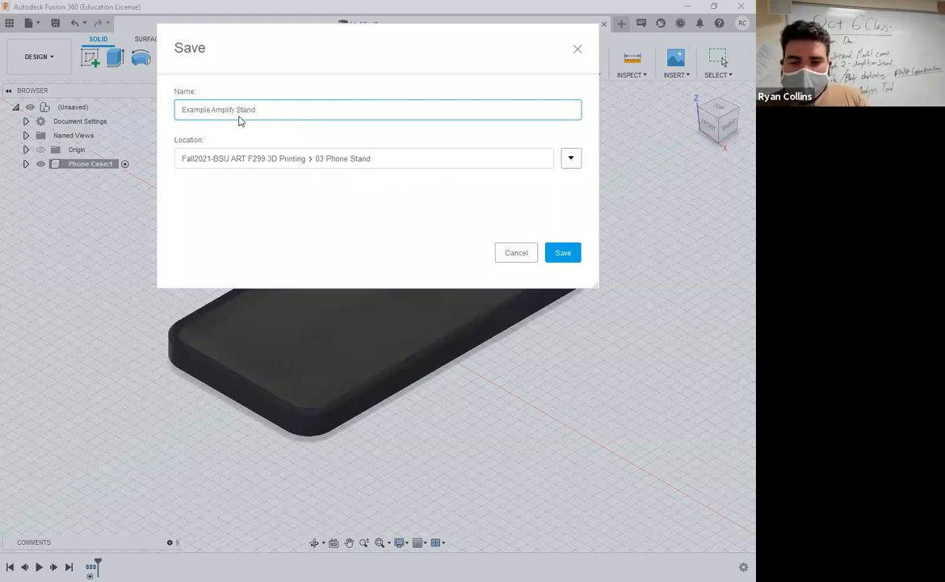
{"action": "key", "text": "Return"}
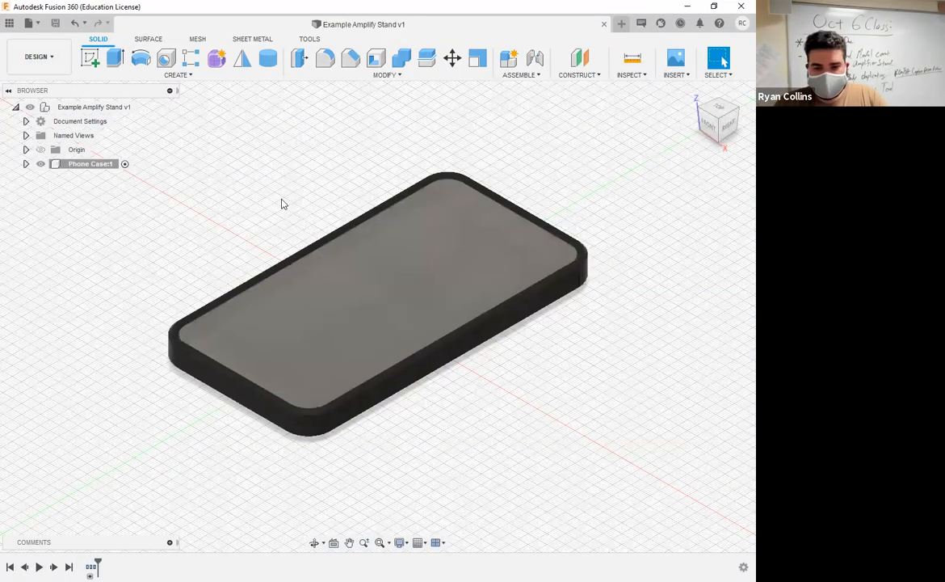
Inspect the bodies in the Case and Phone group inside the Phone Case component.
{"action": "left_click", "coordinate": [25, 164]}
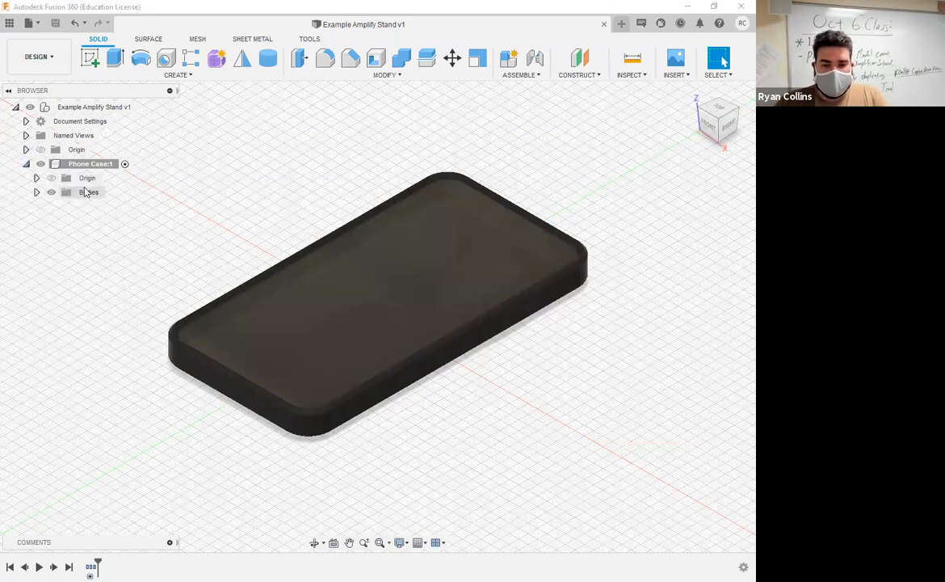
{"action": "left_click", "coordinate": [37, 193]}
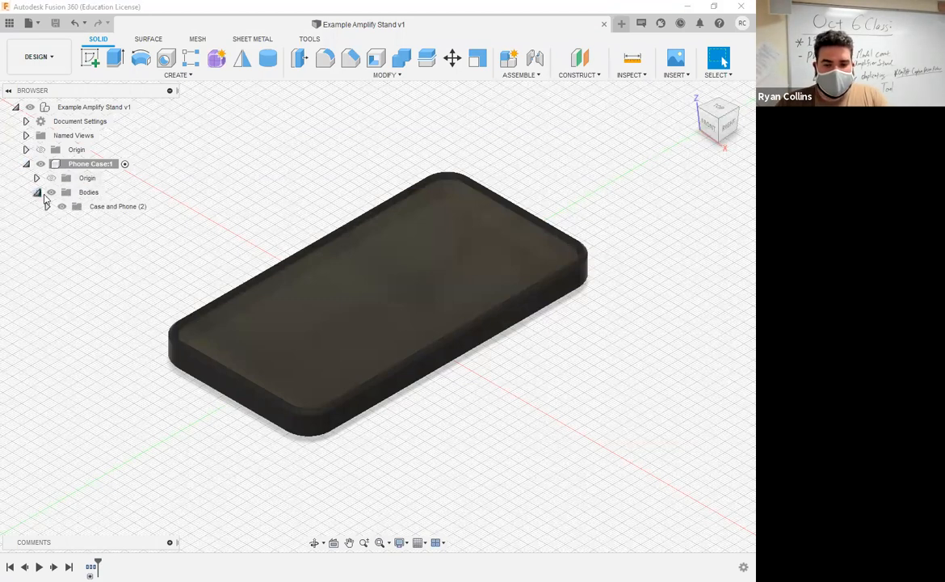
{"action": "left_click", "coordinate": [46, 207]}
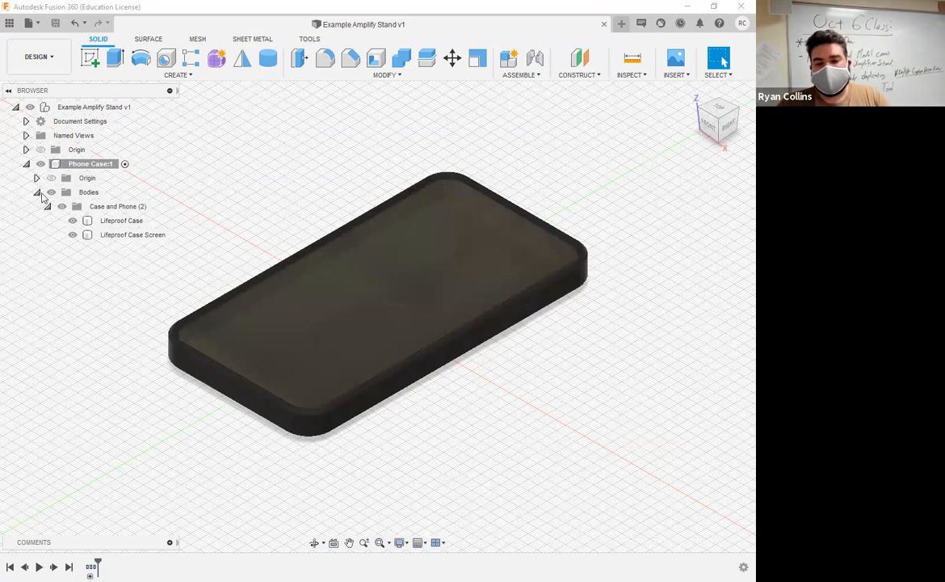
{"action": "left_click", "coordinate": [26, 164]}
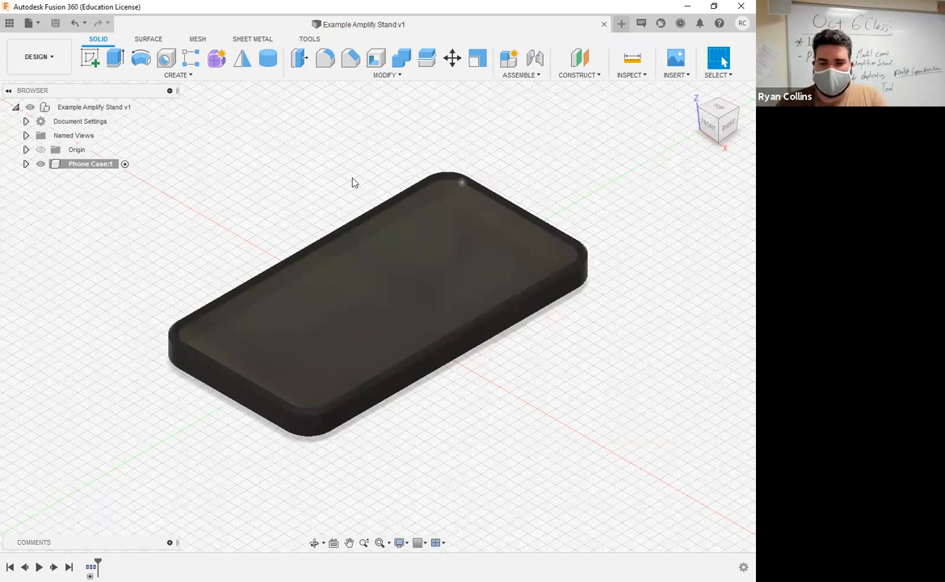
{"action": "left_click_drag", "start_coordinate": [636, 180], "coordinate": [228, 447]}
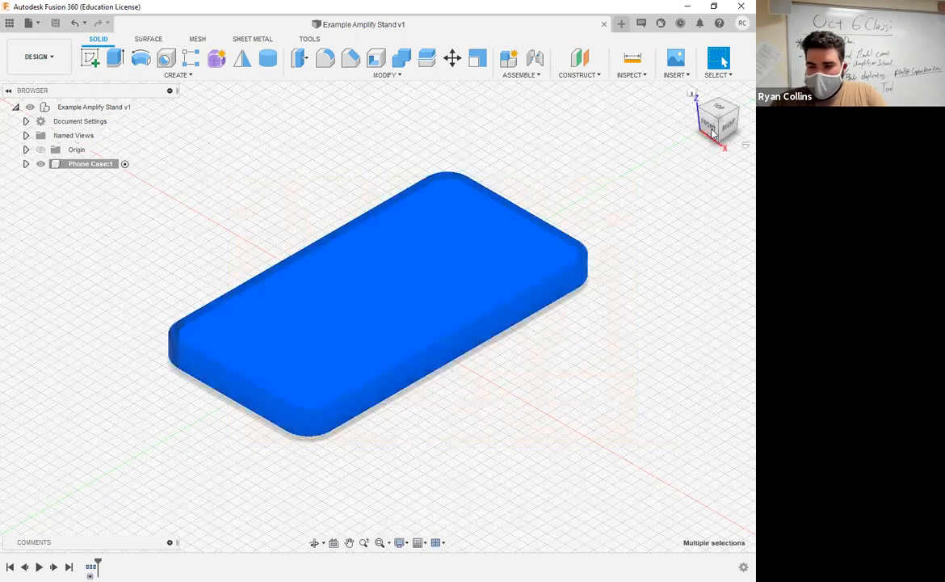
{"action": "left_click", "coordinate": [728, 126]}
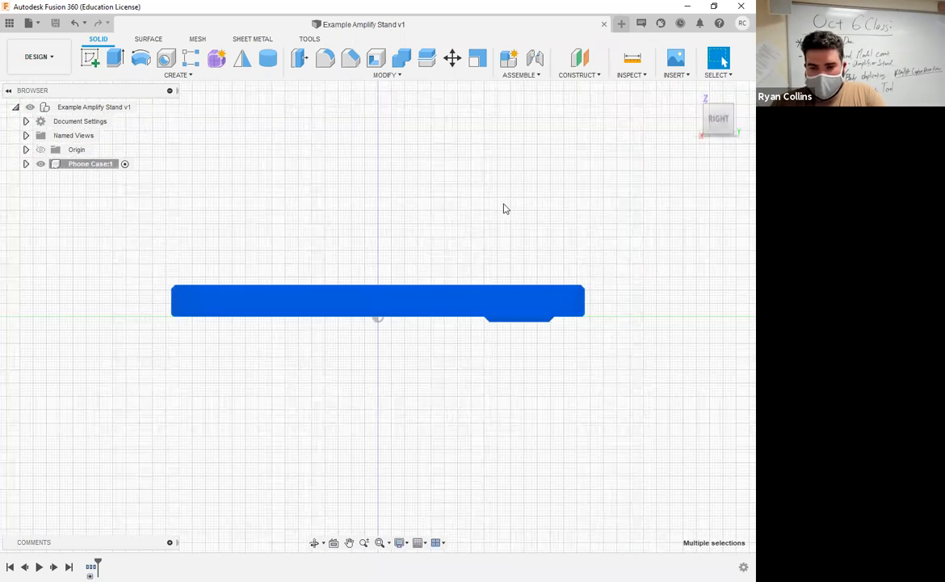
{"action": "left_click", "coordinate": [452, 60]}
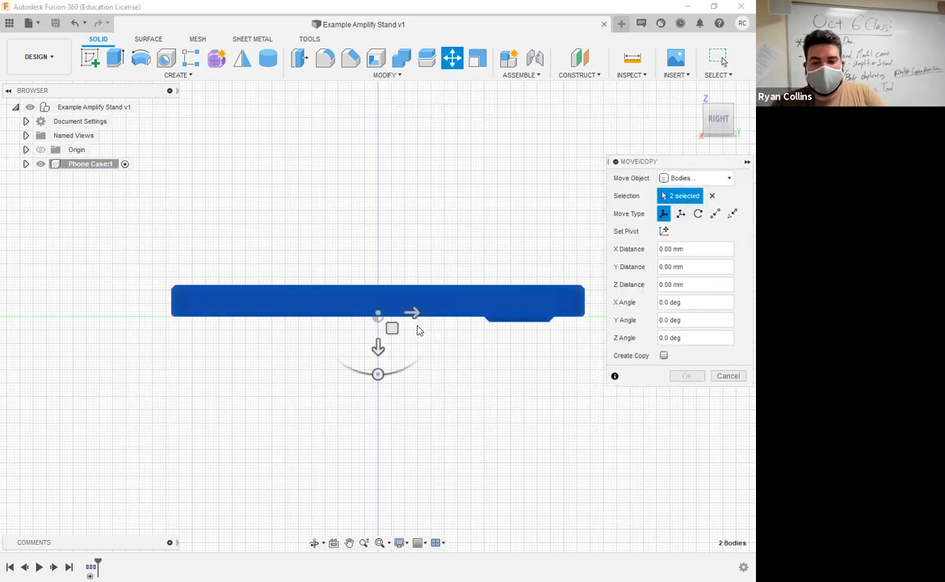
{"action": "mouse_move", "coordinate": [424, 362]}
{"action": "left_mouse_down"}
{"action": "mouse_move", "coordinate": [413, 373]}
{"action": "mouse_move", "coordinate": [434, 357]}
{"action": "mouse_move", "coordinate": [420, 371]}
{"action": "left_mouse_up"}
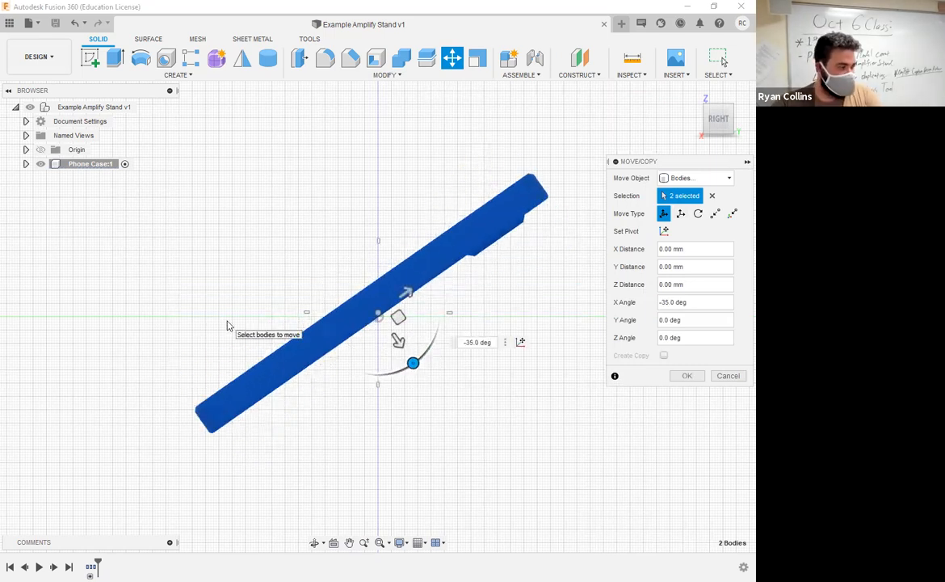
{"action": "middle_click_drag", "start_coordinate": [198, 287], "coordinate": [175, 272], "text": "shift"}
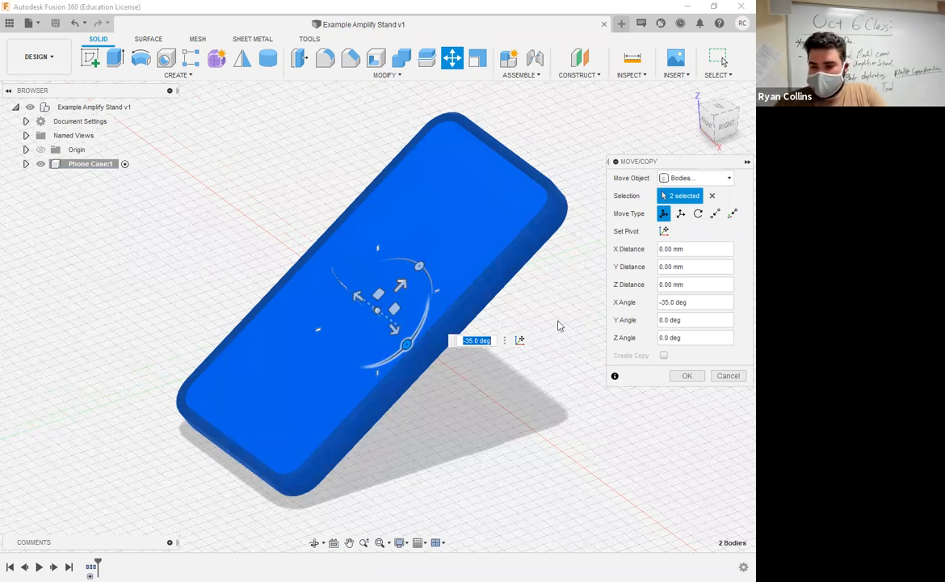
{"action": "left_click", "coordinate": [727, 376]}
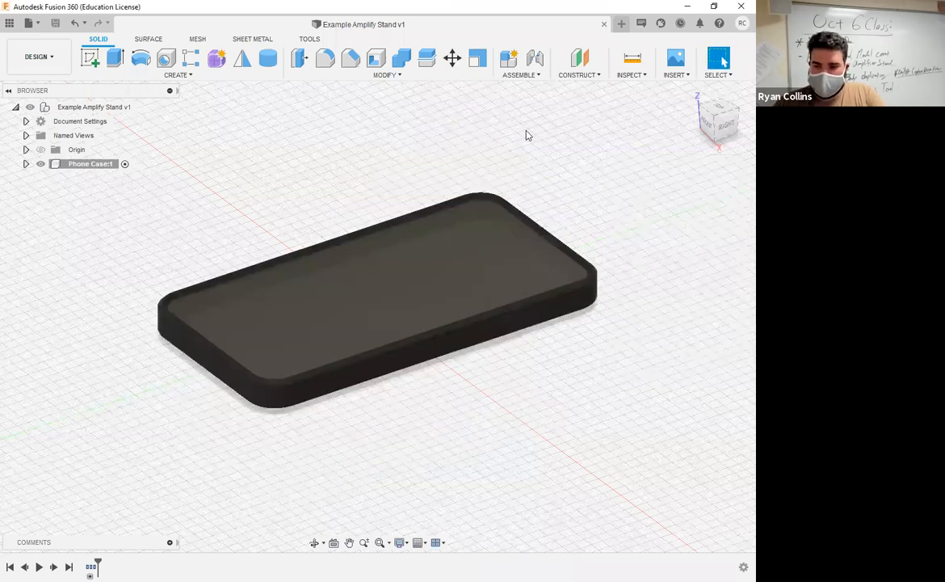
Rotate both phone case bodies by a Y angle of -75° about a pivot set on the underside edge at the end opposite the camera bump.
{"action": "left_click_drag", "start_coordinate": [529, 127], "coordinate": [250, 482]}
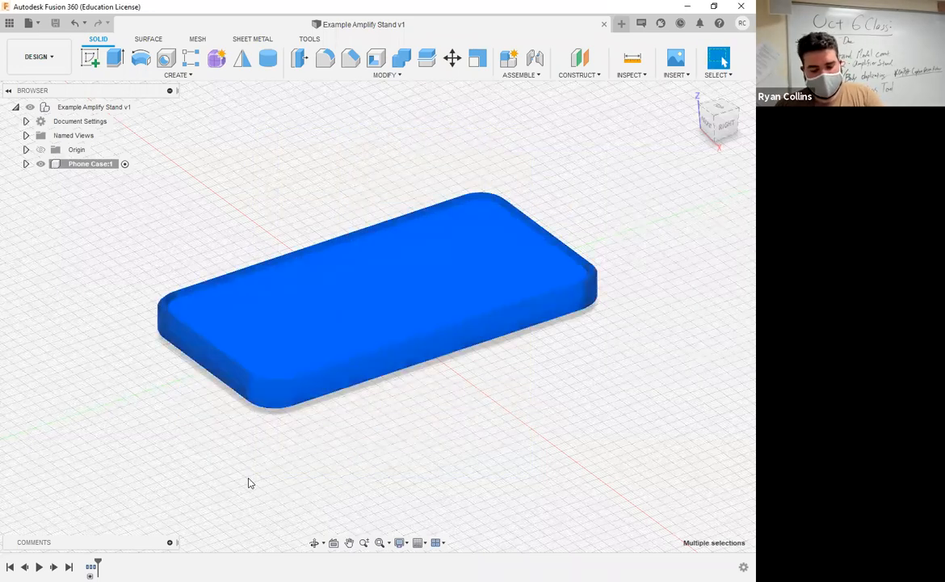
{"action": "key", "text": "m"}
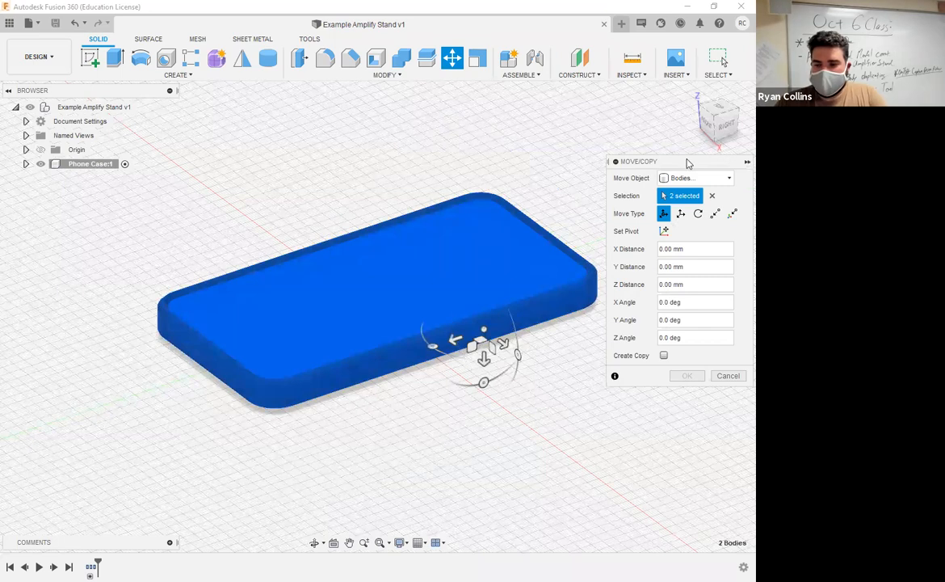
{"action": "left_click", "coordinate": [725, 127]}
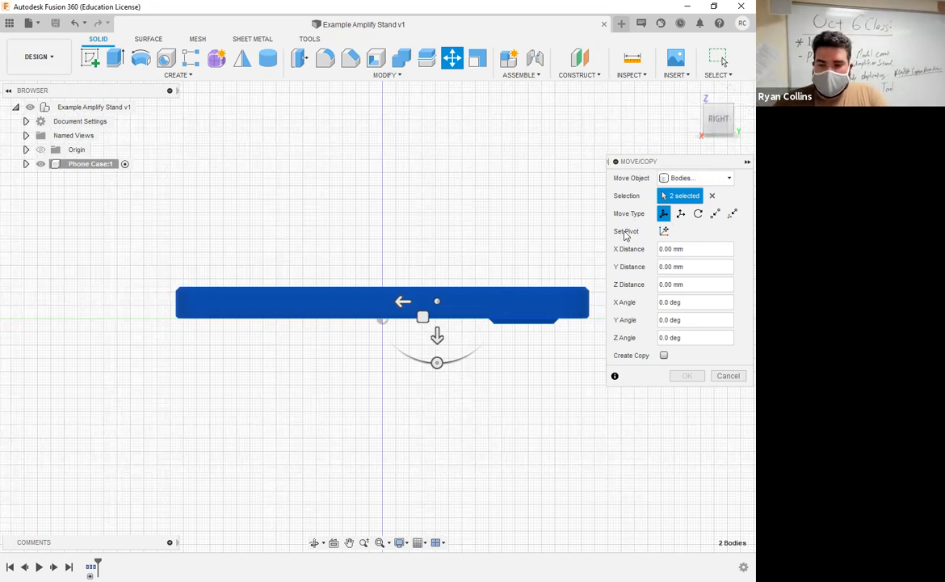
{"action": "left_click", "coordinate": [667, 233]}
{"action": "left_click", "coordinate": [176, 316]}
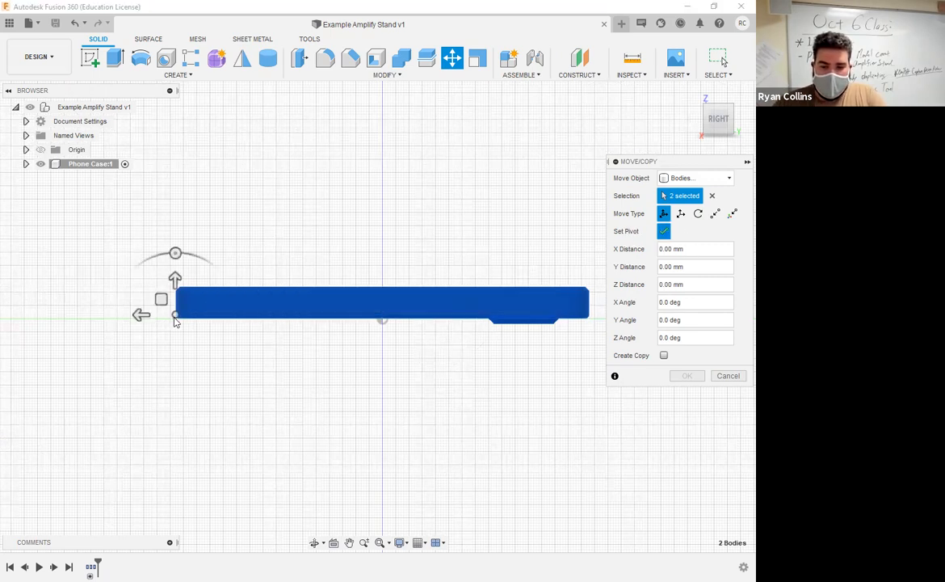
{"action": "middle_click_drag", "start_coordinate": [176, 316], "coordinate": [258, 380], "text": "shift"}
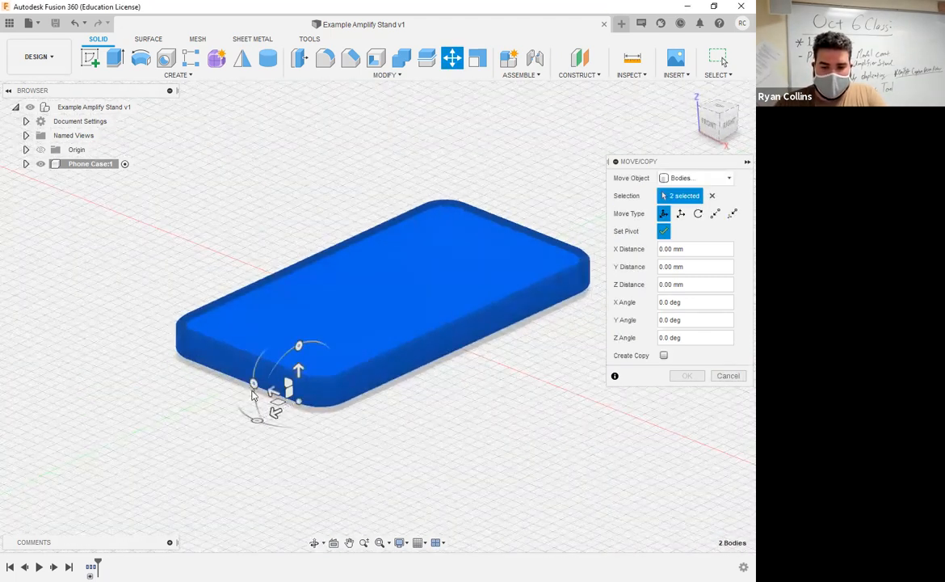
{"action": "left_click", "coordinate": [729, 122]}
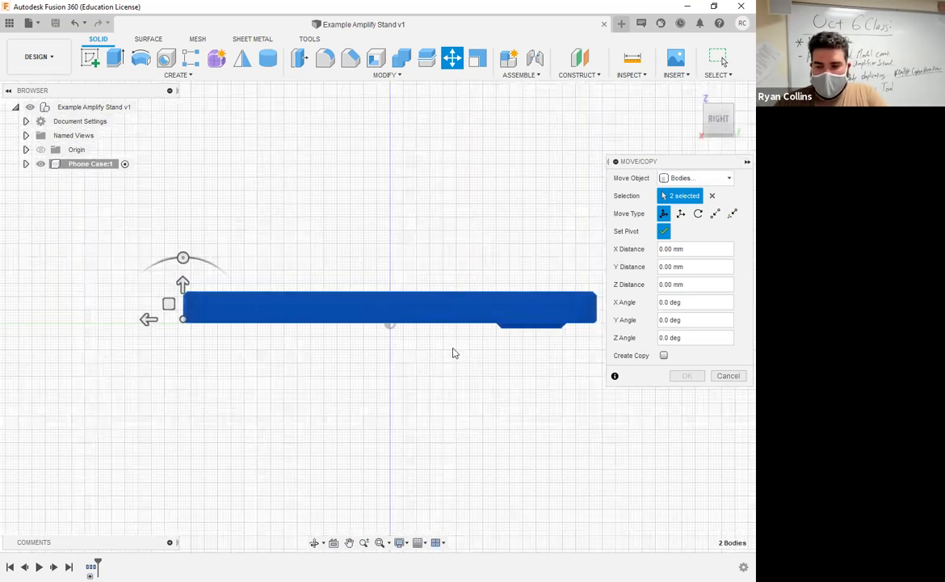
{"action": "left_click", "coordinate": [664, 232]}
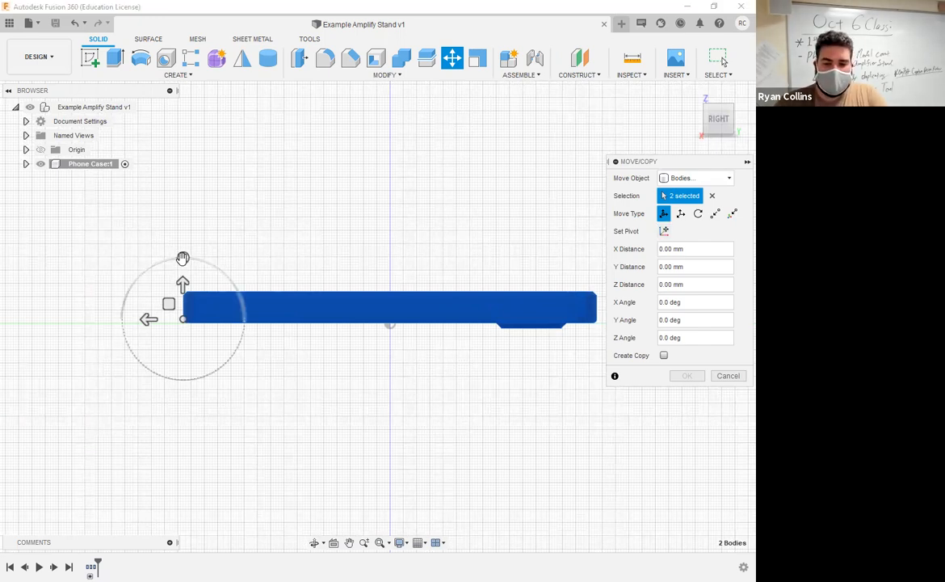
{"action": "left_click_drag", "start_coordinate": [142, 252], "coordinate": [119, 302]}
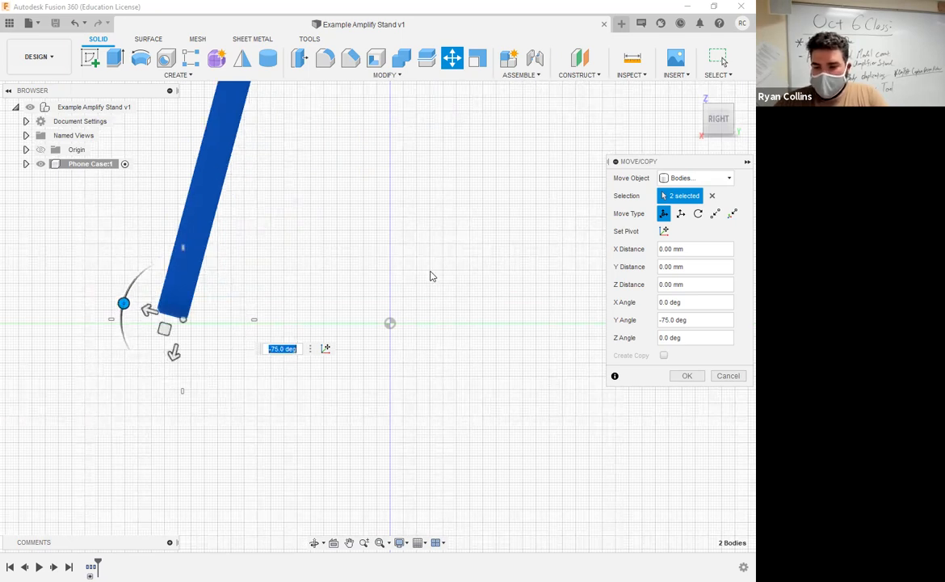
{"action": "left_click", "coordinate": [687, 376]}
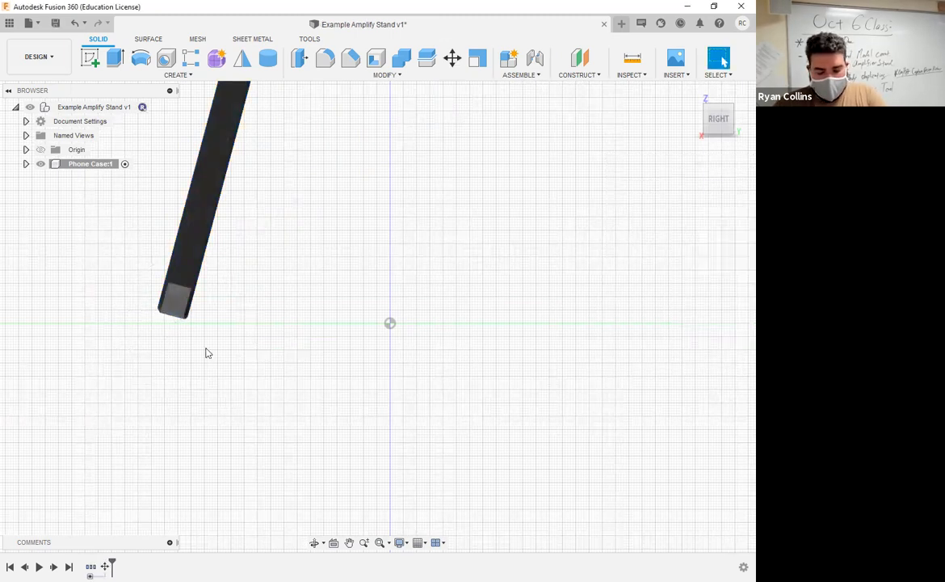
Move both phone case bodies point to point, from the lower back edge of the case's bottom end to the design origin.
{"action": "left_click_drag", "start_coordinate": [299, 291], "coordinate": [20, 393]}
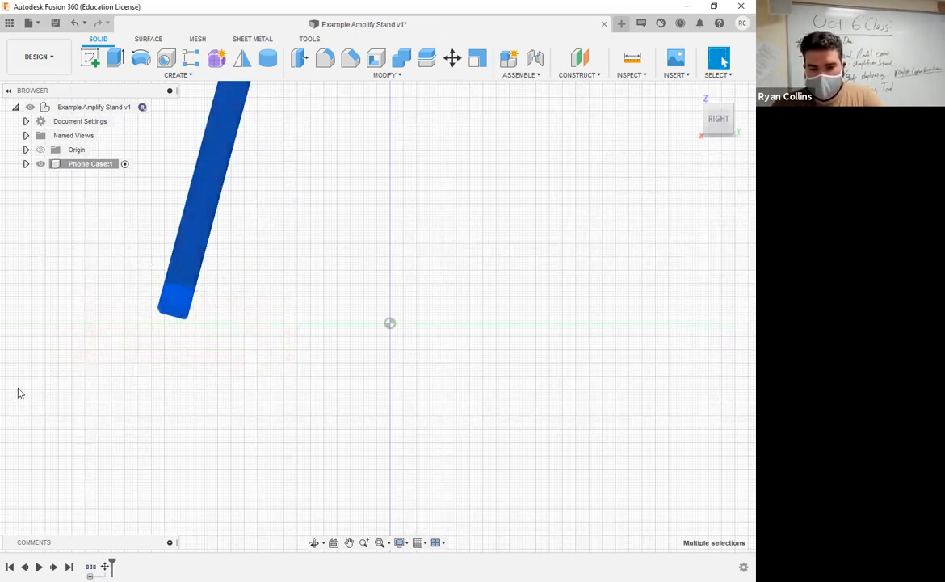
{"action": "key", "text": "m"}
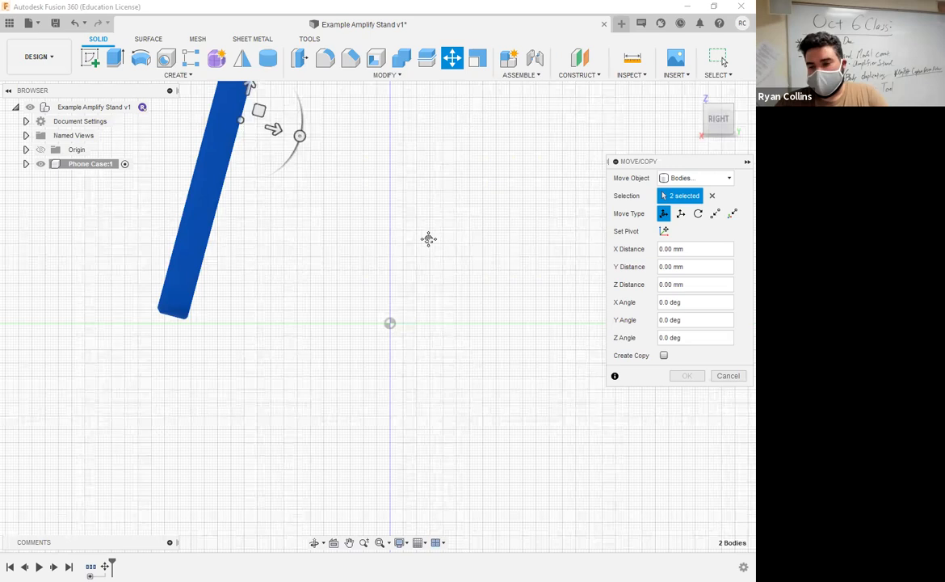
{"action": "middle_click_drag", "start_coordinate": [344, 152], "coordinate": [283, 218]}
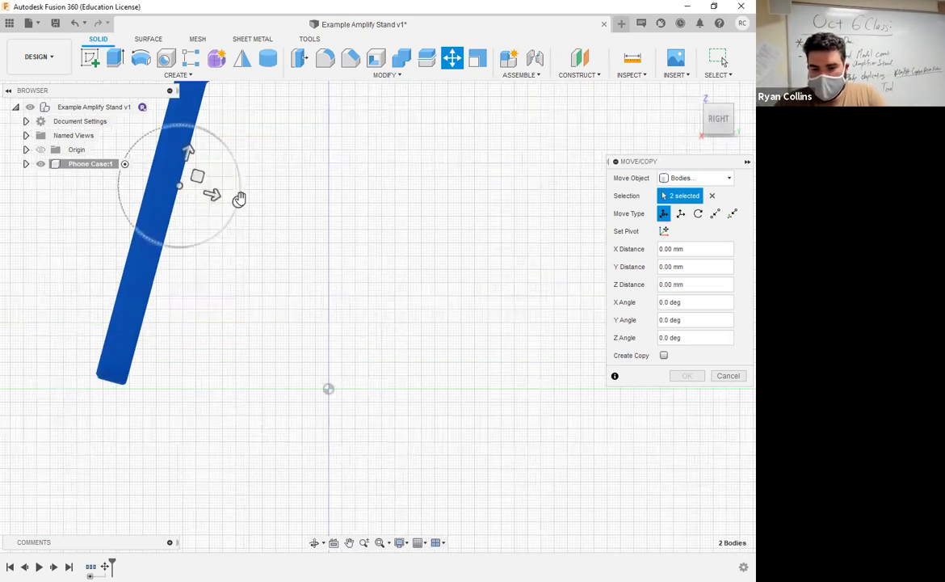
{"action": "left_click", "coordinate": [664, 231]}
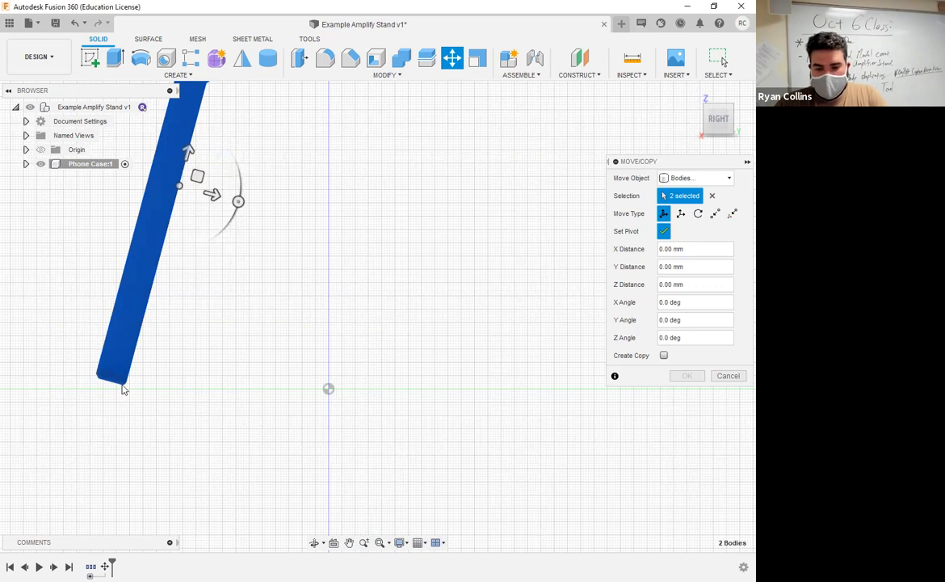
{"action": "left_click", "coordinate": [106, 377]}
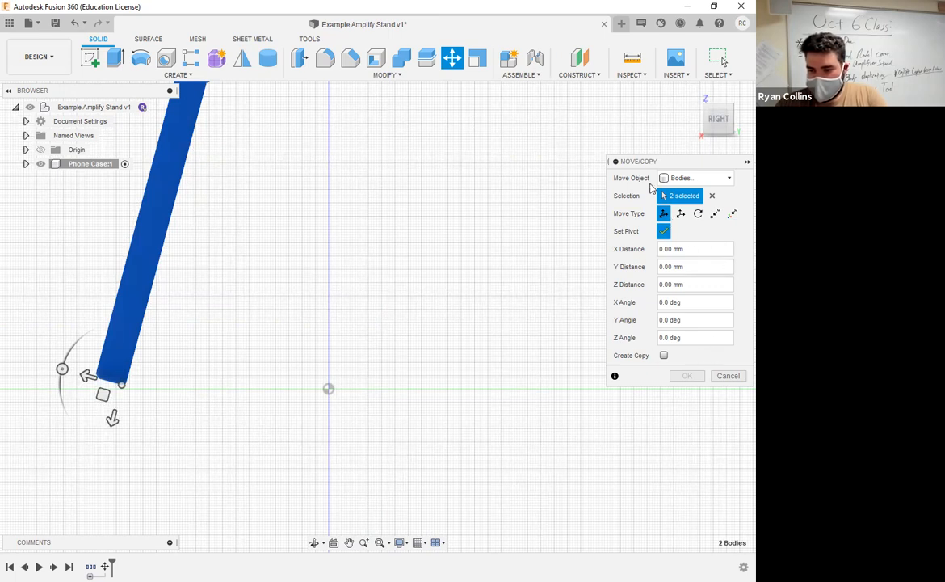
{"action": "left_click", "coordinate": [717, 217]}
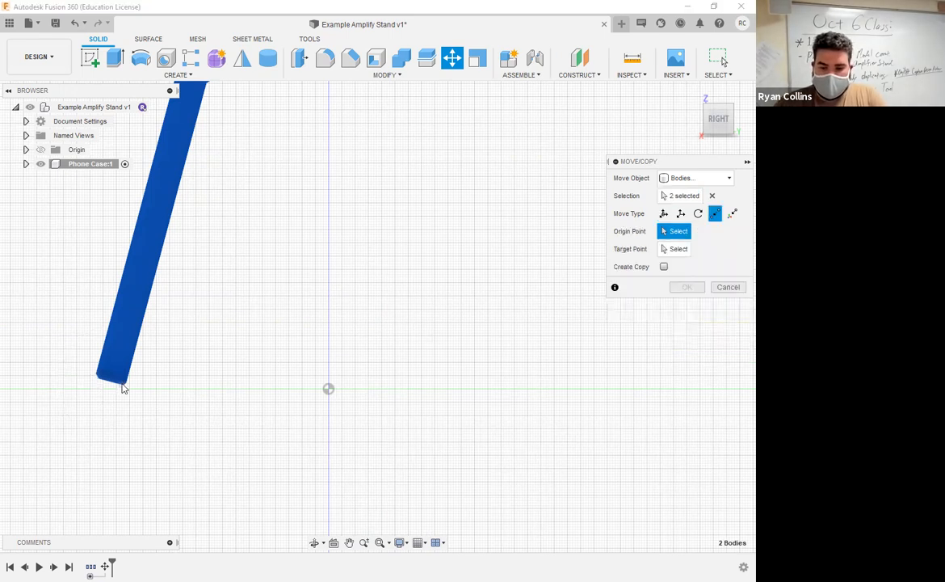
{"action": "left_click", "coordinate": [328, 389]}
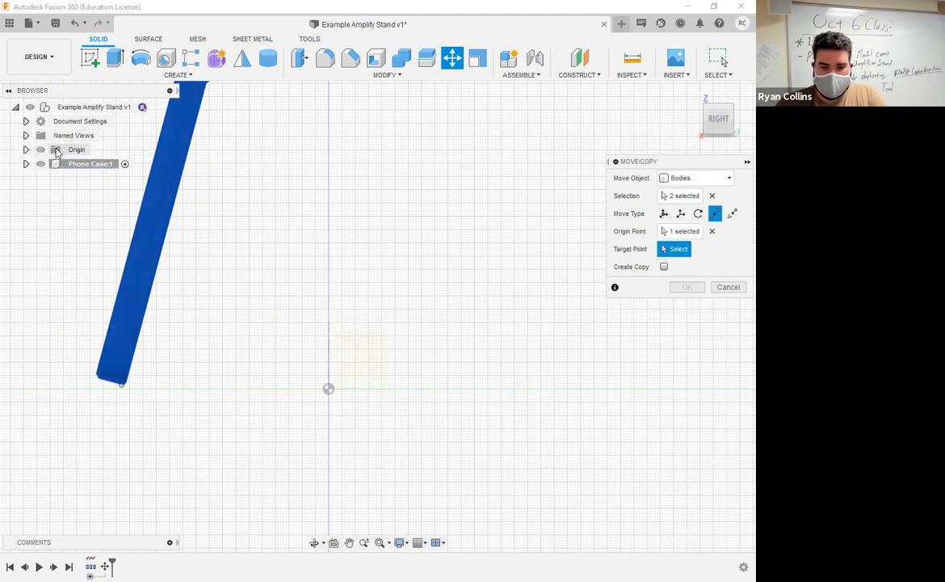
{"action": "left_click", "coordinate": [328, 392]}
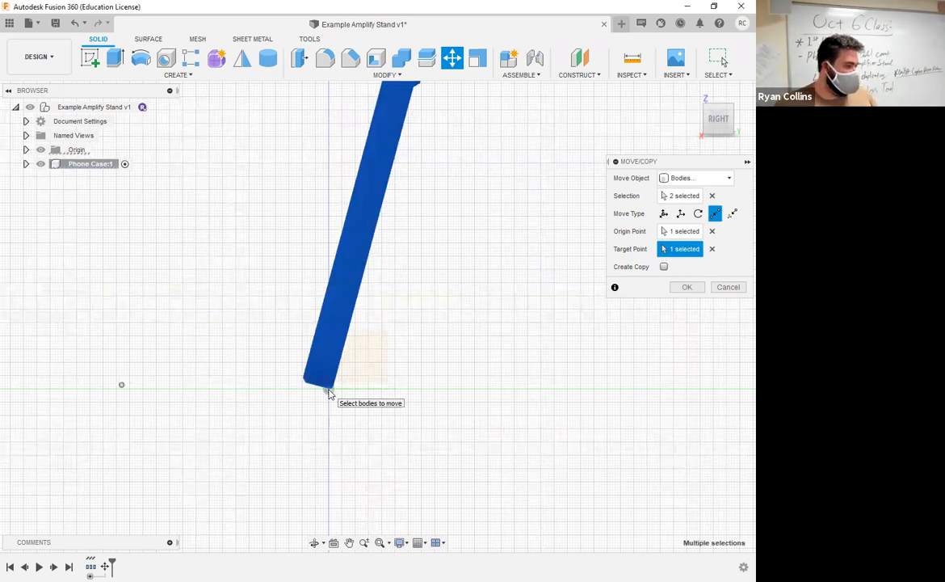
{"action": "left_click", "coordinate": [687, 287]}
Move both phone case bodies 30 mm along X to centre them on the origin in the front view.
{"action": "middle_click_drag", "start_coordinate": [384, 345], "coordinate": [502, 358], "text": "shift"}
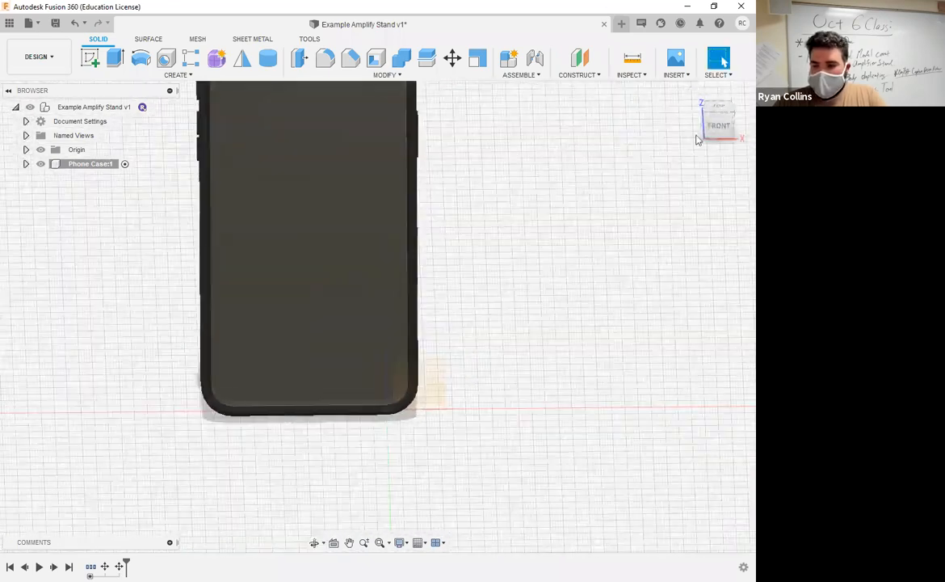
{"action": "left_click_drag", "start_coordinate": [489, 251], "coordinate": [125, 456]}
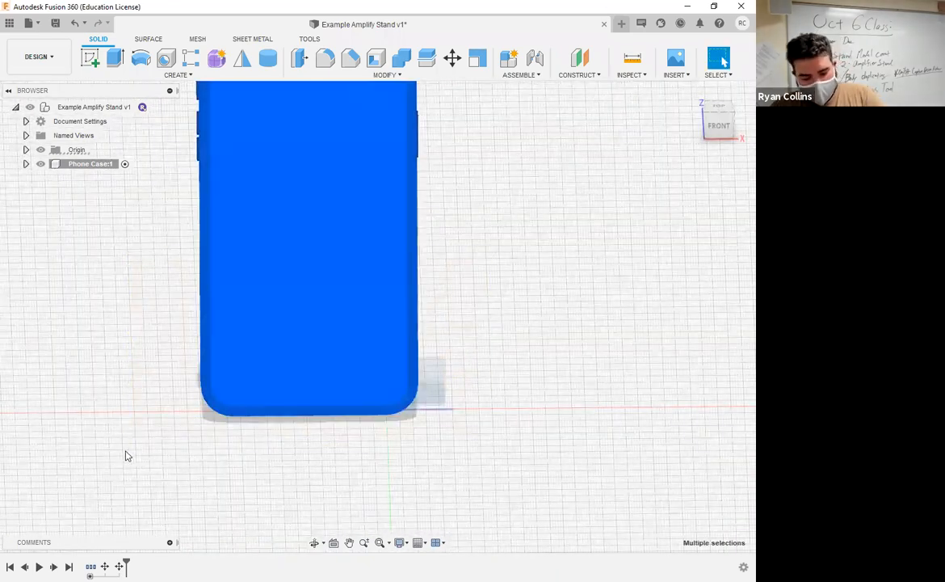
{"action": "key", "text": "m"}
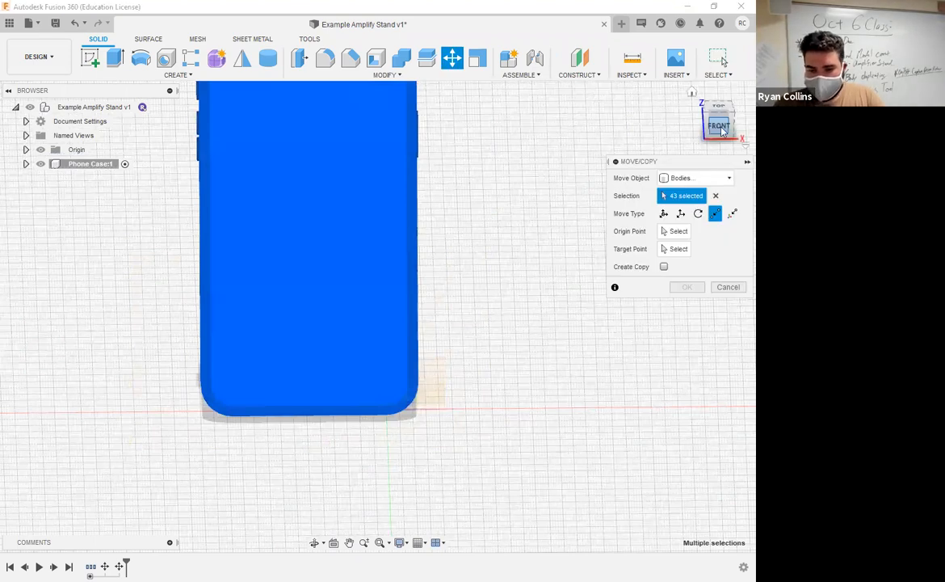
{"action": "left_click", "coordinate": [719, 126]}
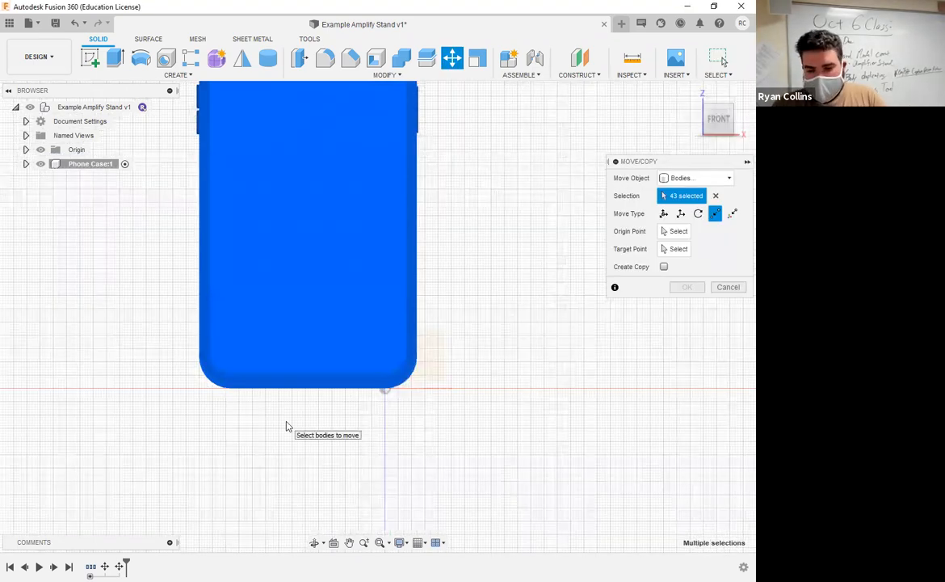
{"action": "left_click", "coordinate": [311, 378]}
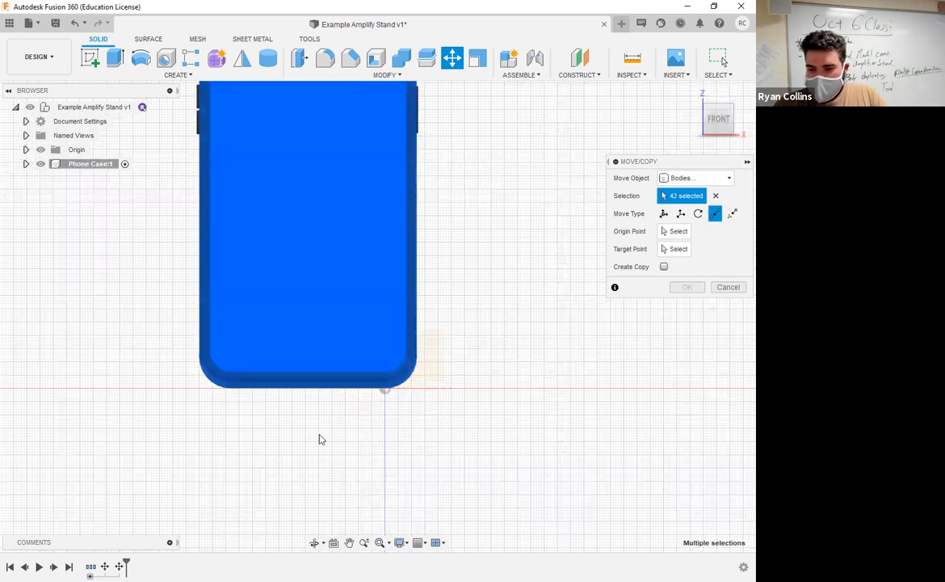
{"action": "left_click", "coordinate": [663, 214]}
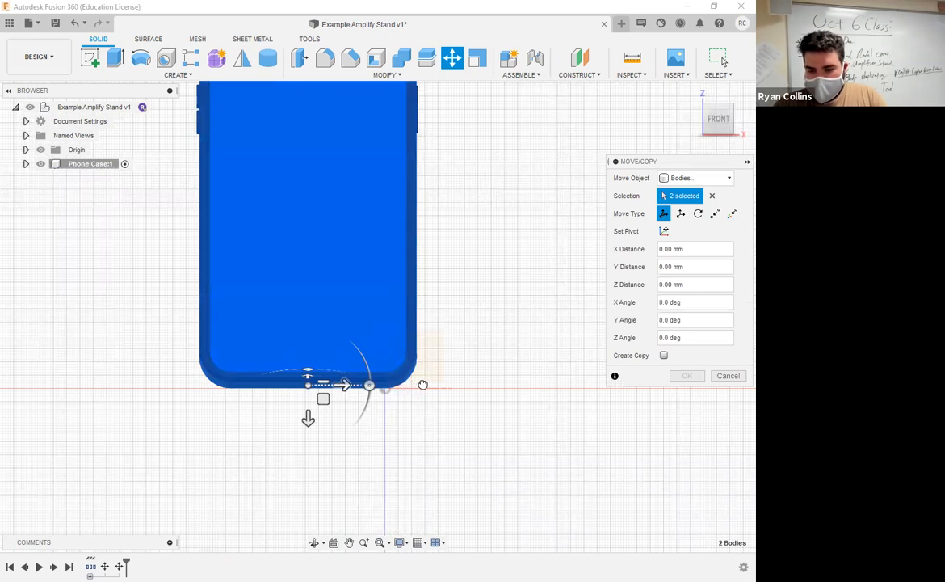
{"action": "left_click_drag", "start_coordinate": [424, 385], "coordinate": [420, 384]}
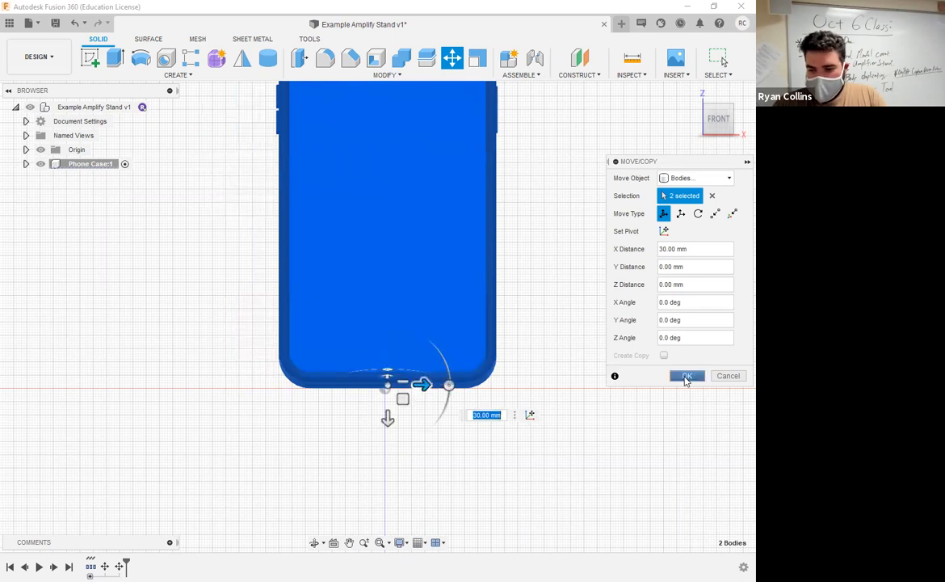
{"action": "left_click", "coordinate": [686, 376]}
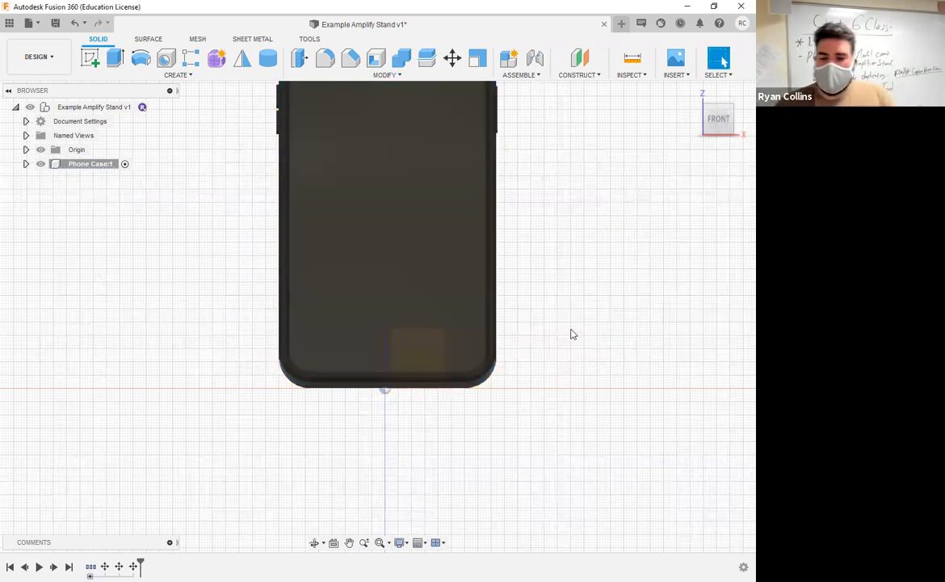
Create a construction plane at an angle of -15° through the long straight edge on the bottom end of the case.
{"action": "middle_click_drag", "start_coordinate": [562, 345], "coordinate": [524, 352], "text": "shift"}
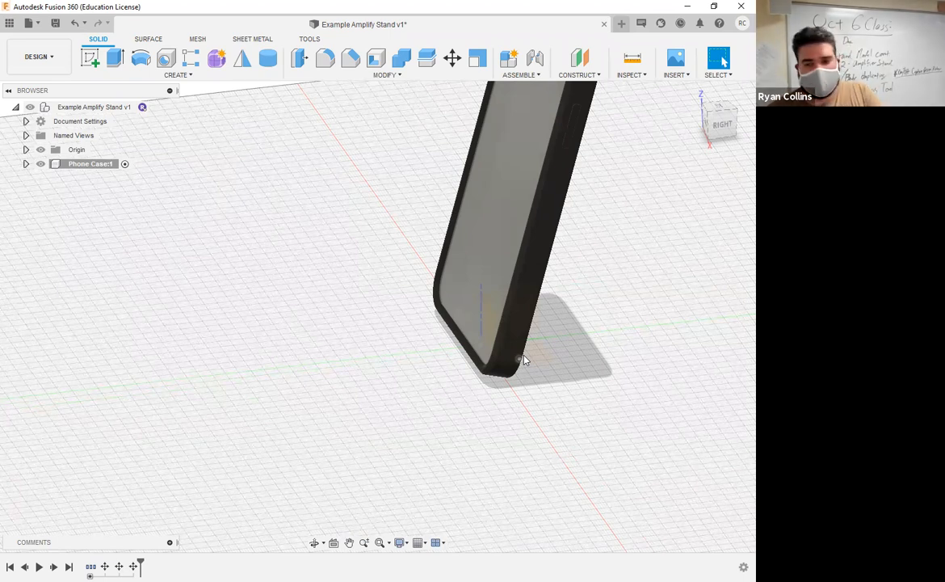
{"action": "left_click", "coordinate": [578, 74]}
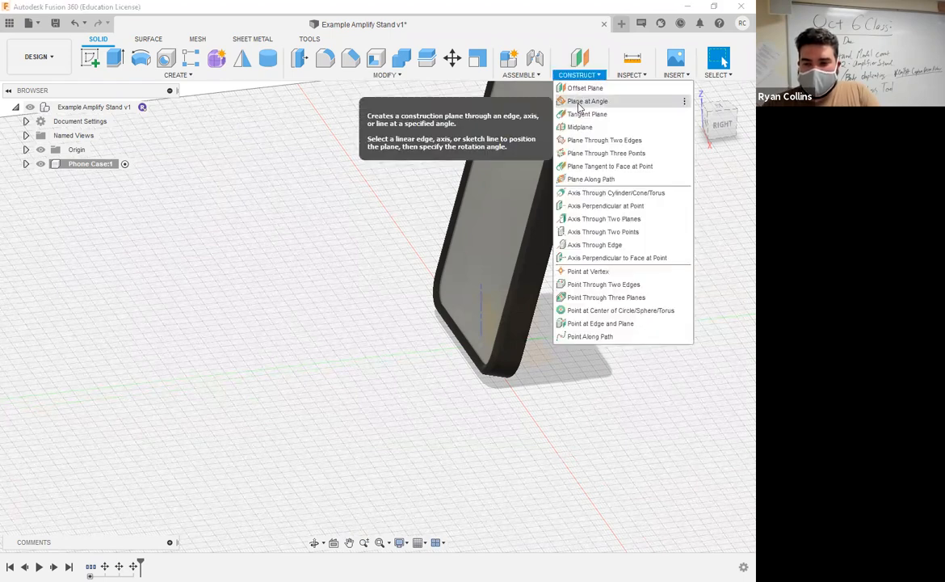
{"action": "left_click", "coordinate": [585, 101]}
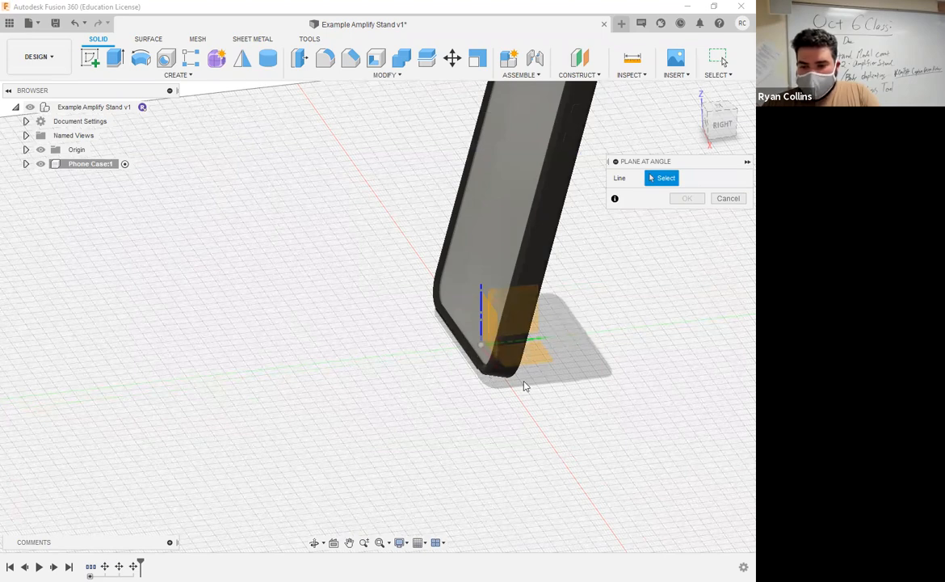
{"action": "middle_click_drag", "start_coordinate": [565, 393], "coordinate": [401, 405], "text": "shift"}
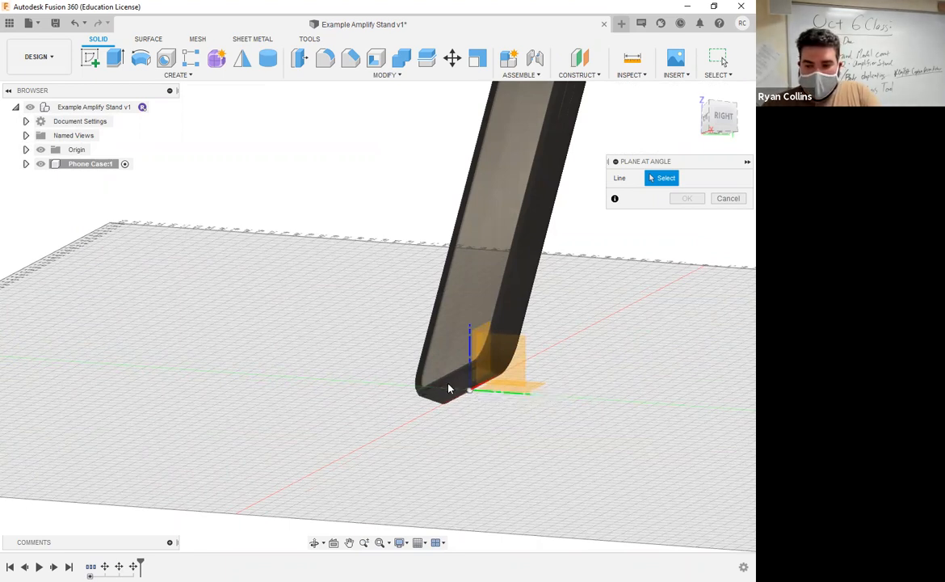
{"action": "middle_click_drag", "start_coordinate": [444, 458], "coordinate": [440, 450], "text": "shift"}
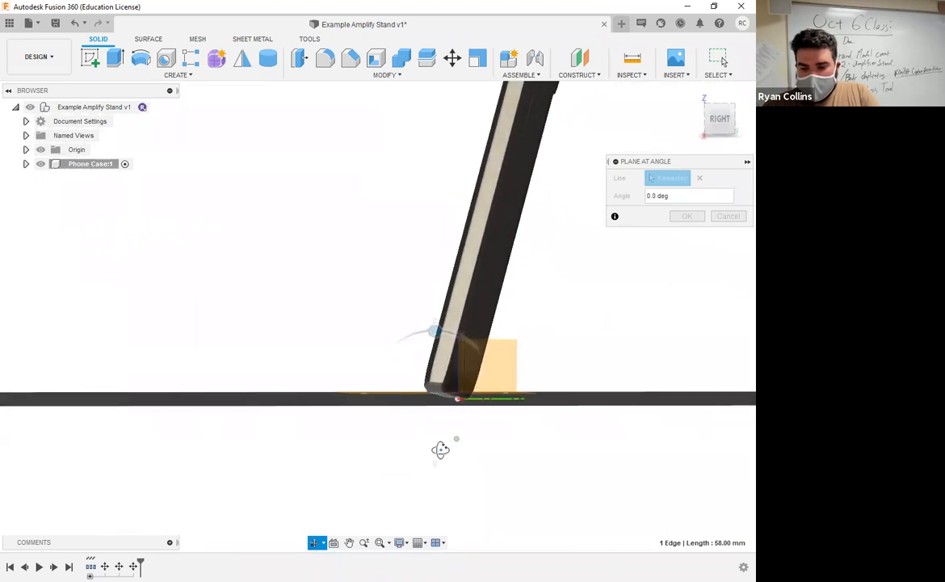
{"action": "type", "text": "15"}
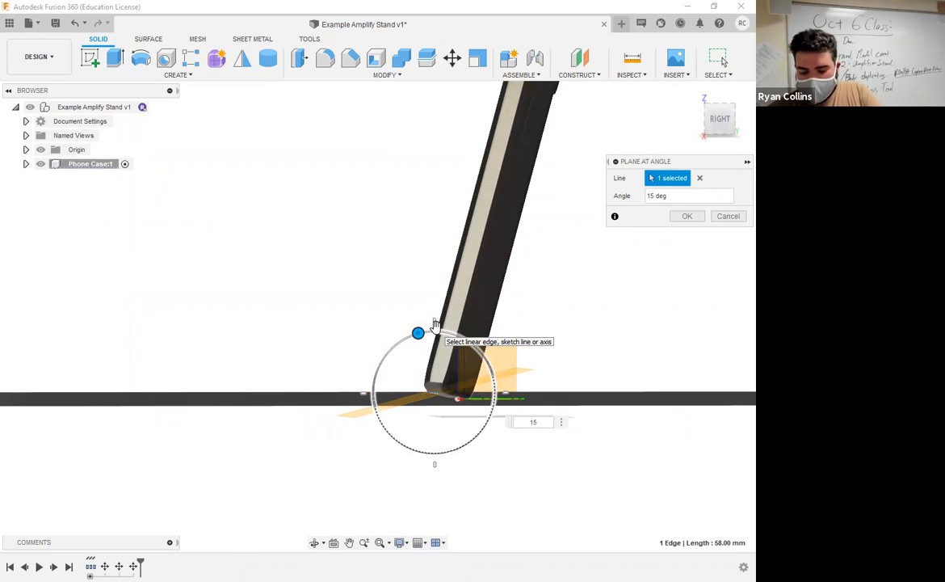
{"action": "type", "text": "-"}
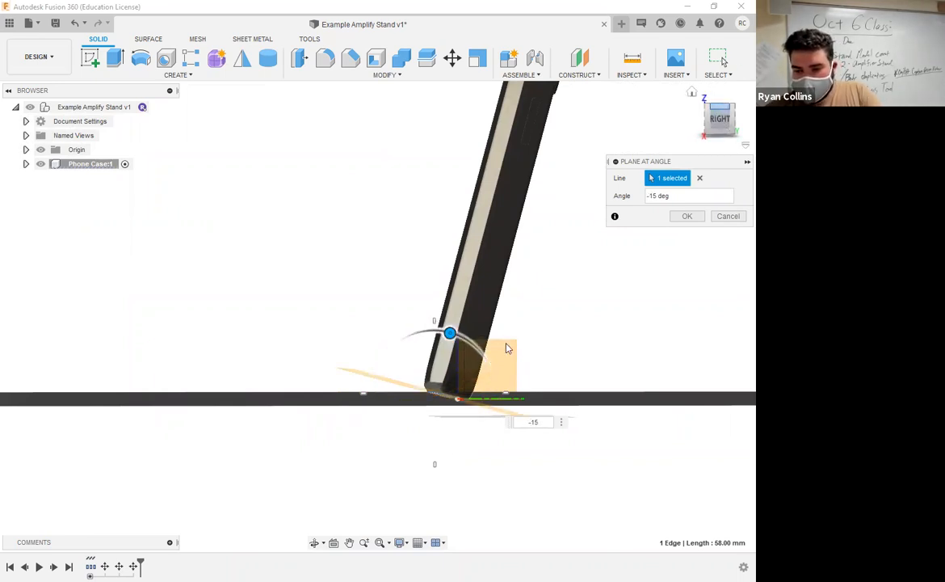
{"action": "scroll", "coordinate": [491, 394], "scroll_direction": "up", "scroll_amount": 4}
{"action": "middle_click_drag", "start_coordinate": [491, 394], "coordinate": [521, 304]}
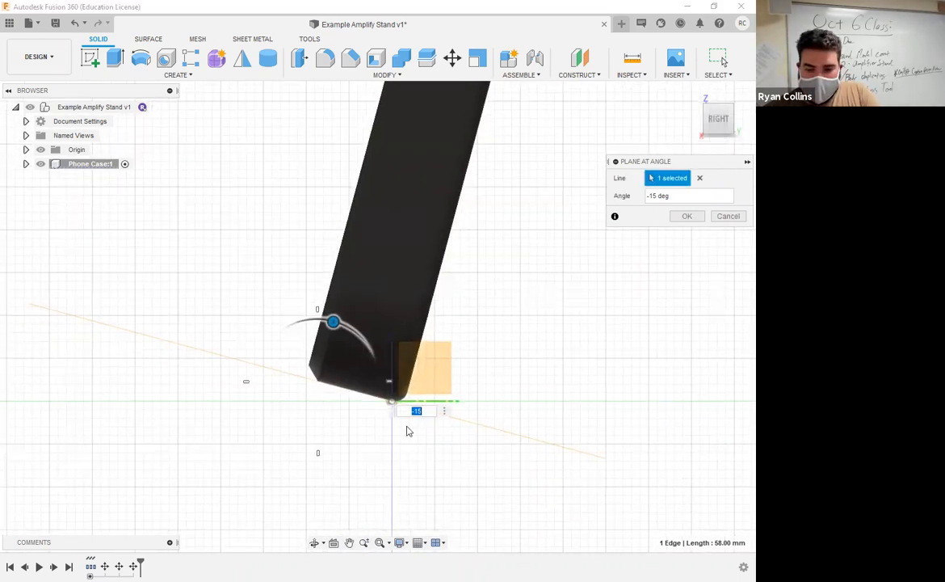
{"action": "middle_click_drag", "start_coordinate": [327, 431], "coordinate": [345, 420], "text": "shift"}
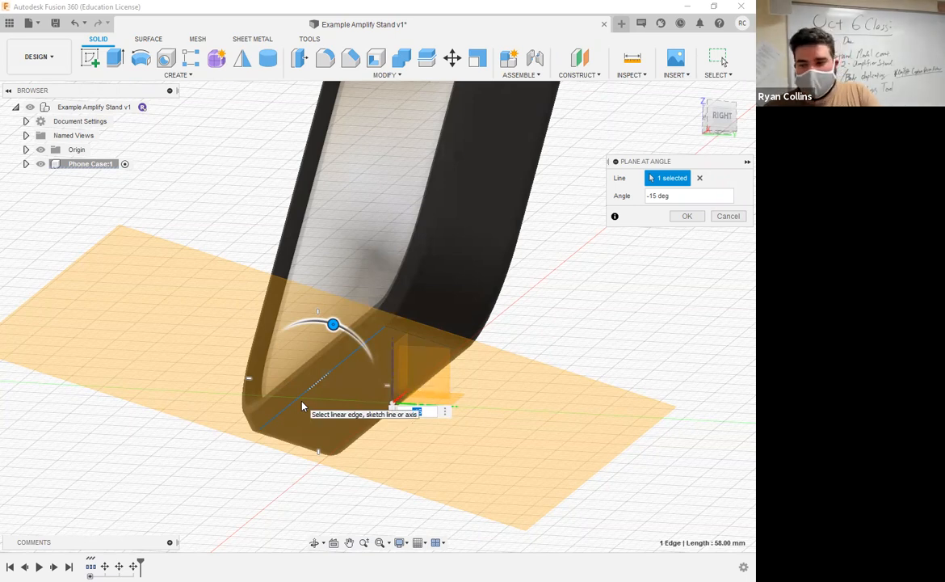
{"action": "left_click", "coordinate": [687, 217]}
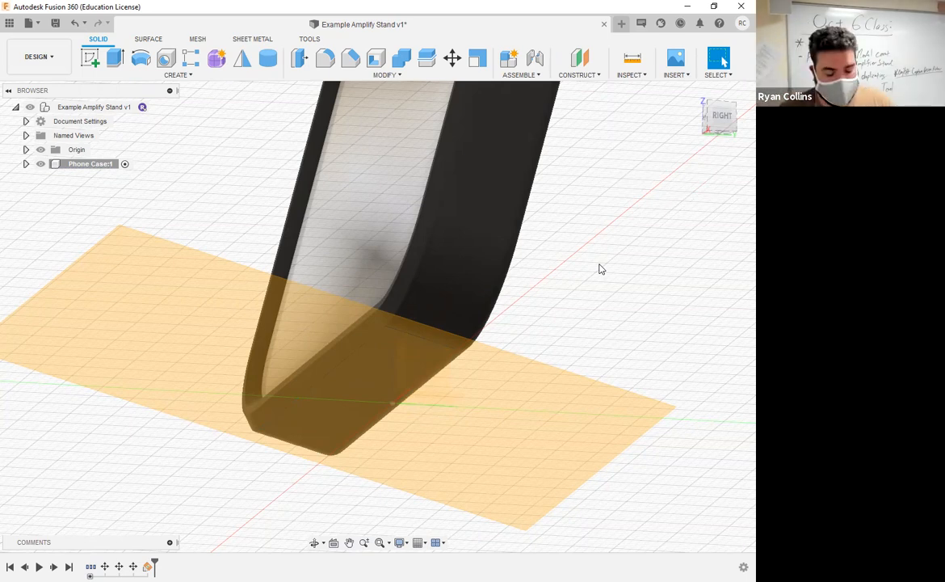
Make the top-level Example Amplify Stand component active instead of Phone Case.
{"action": "middle_click_drag", "start_coordinate": [591, 227], "coordinate": [707, 144], "text": "shift"}
{"action": "left_click", "coordinate": [692, 95]}
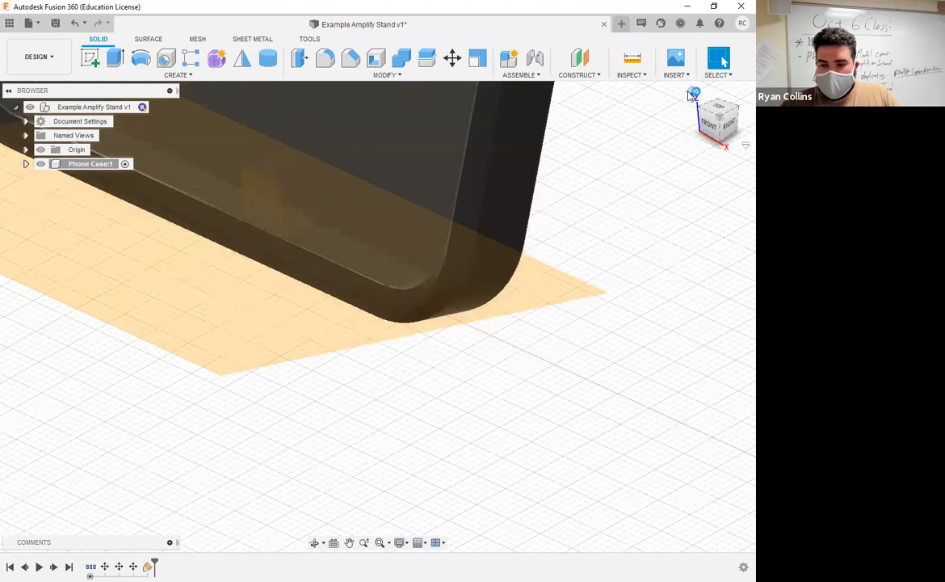
{"action": "scroll", "coordinate": [541, 432], "scroll_direction": "up", "scroll_amount": 3}
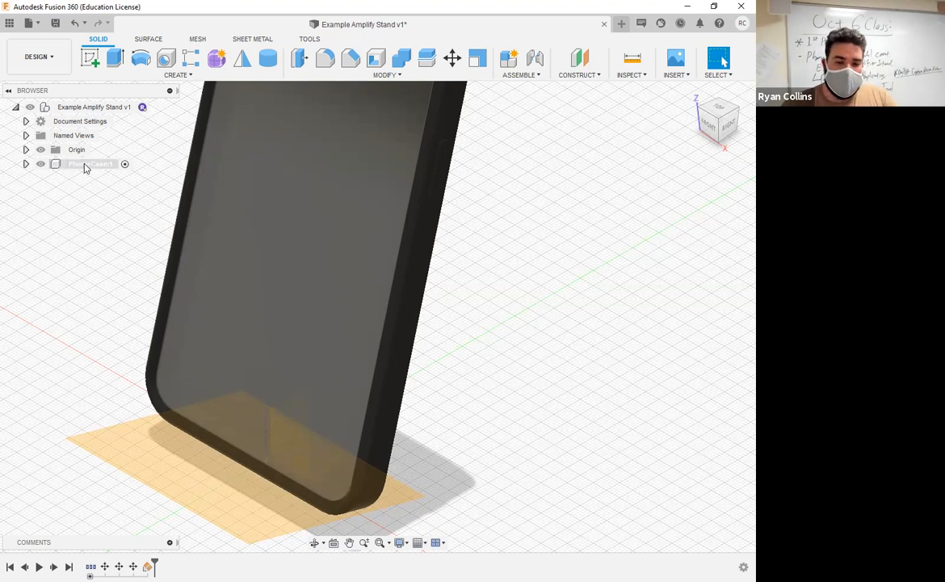
{"action": "left_click", "coordinate": [118, 164]}
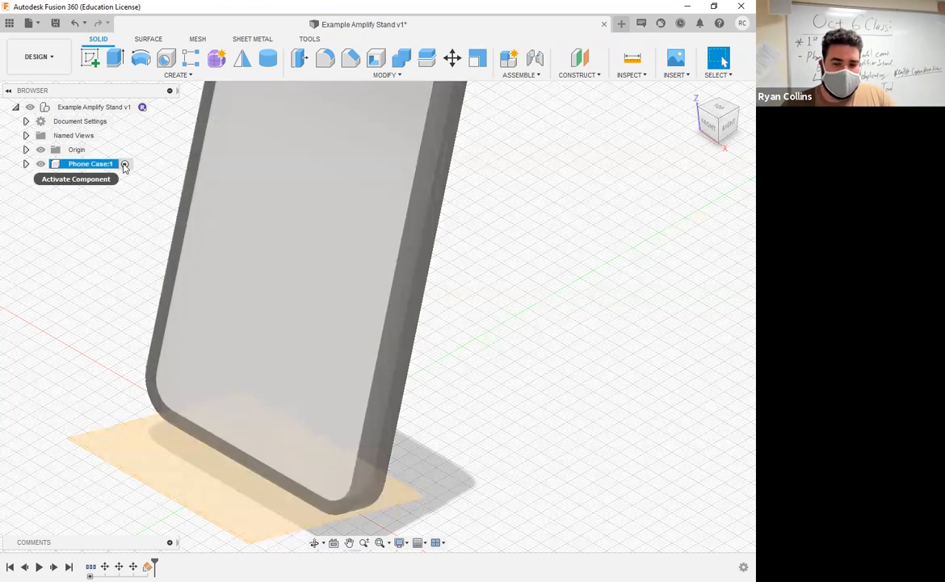
{"action": "left_click", "coordinate": [125, 164]}
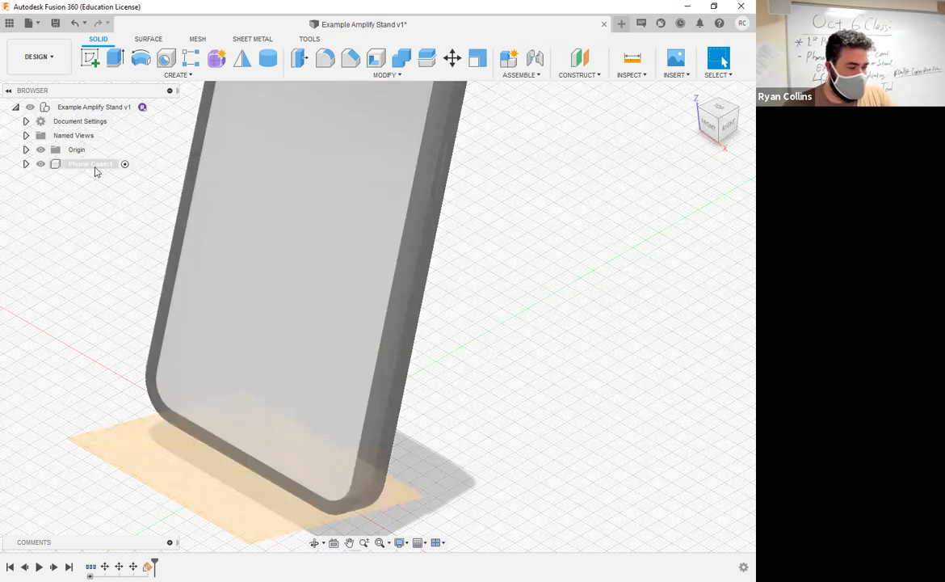
{"action": "left_click", "coordinate": [157, 108]}
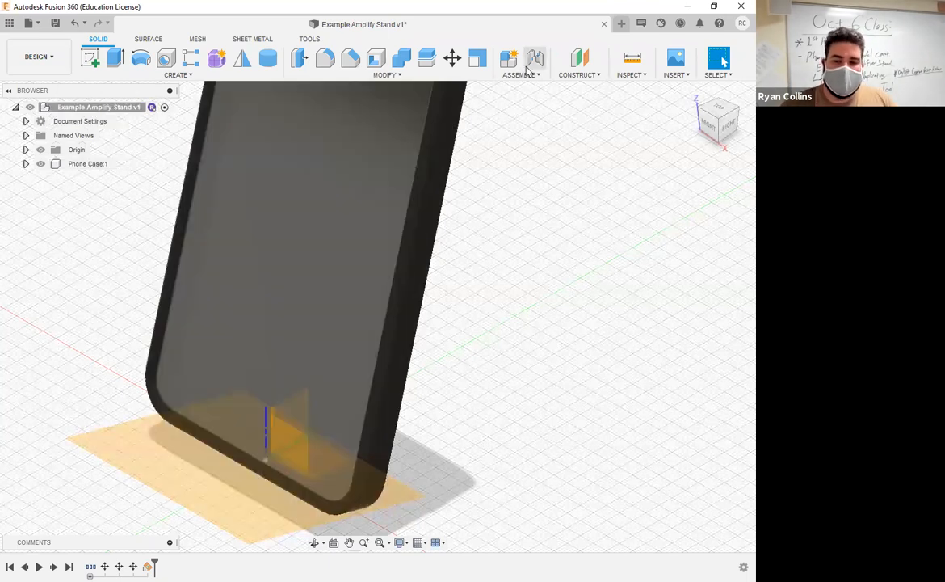
Create and activate a standard internal component named Phone Stand under the top-level Example Amplify Stand.
{"action": "left_click", "coordinate": [509, 58]}
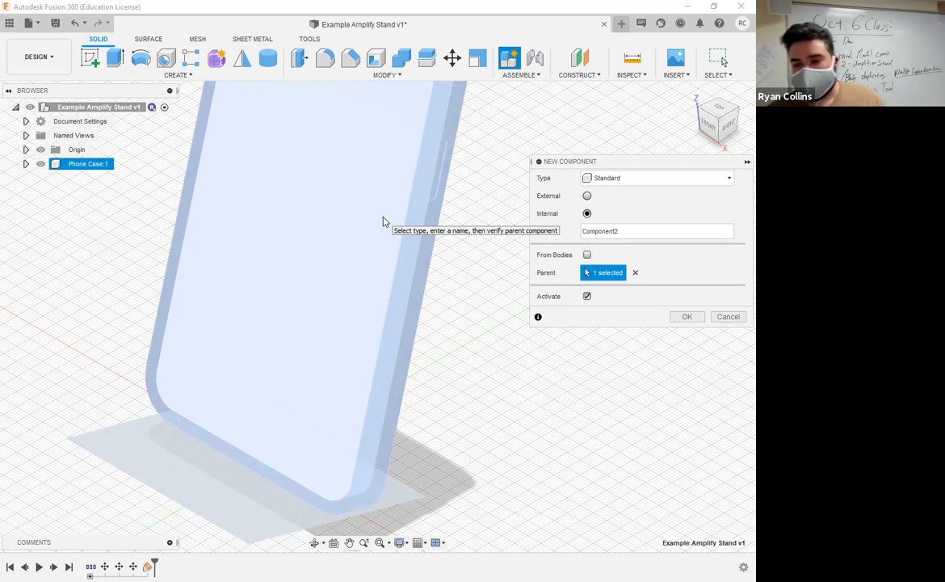
{"action": "double_click", "coordinate": [618, 231]}
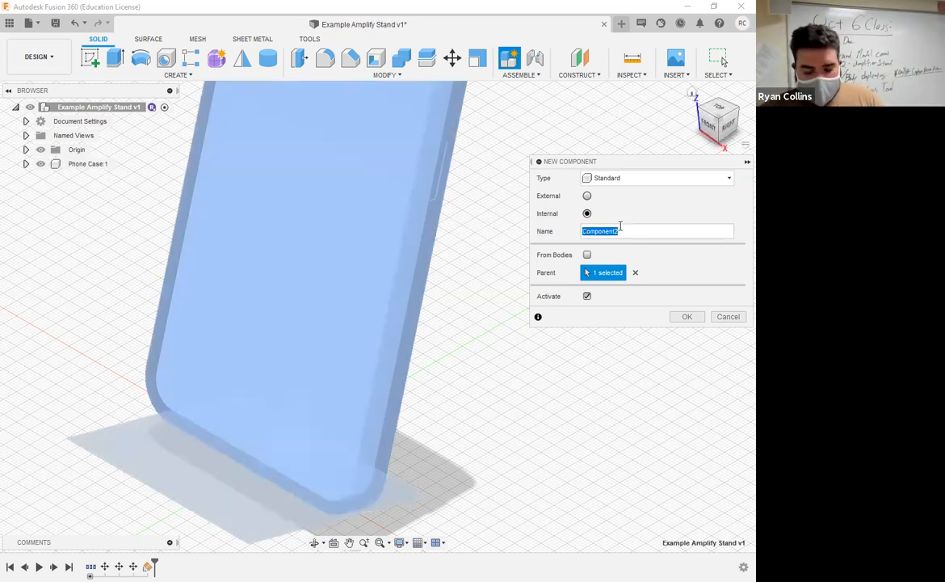
{"action": "type", "text": "Phone Stand"}
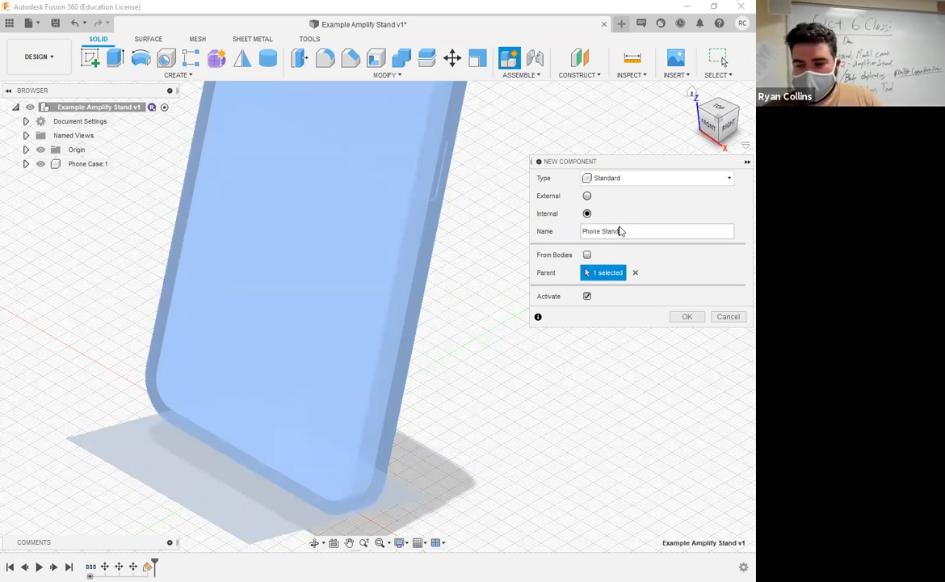
{"action": "key", "text": "Return"}
Start a sketch in Phone Stand and finish it without drawing any geometry.
{"action": "left_click", "coordinate": [90, 56]}
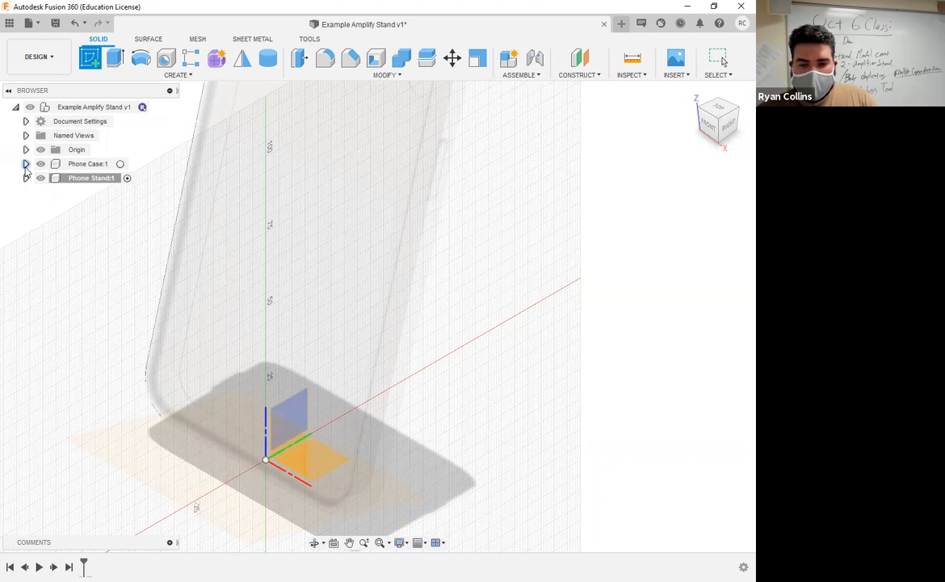
{"action": "left_click", "coordinate": [26, 164]}
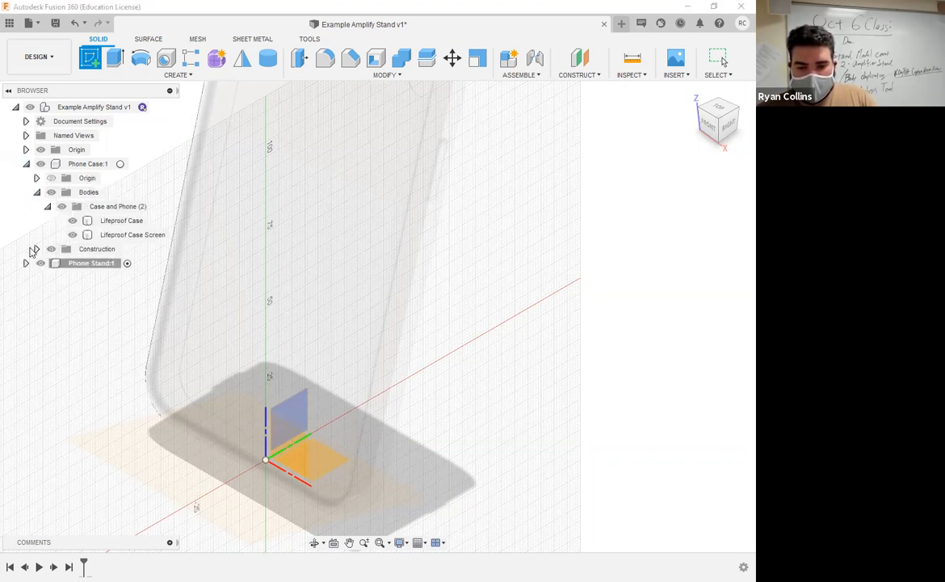
{"action": "left_click", "coordinate": [36, 249]}
{"action": "left_click", "coordinate": [36, 249]}
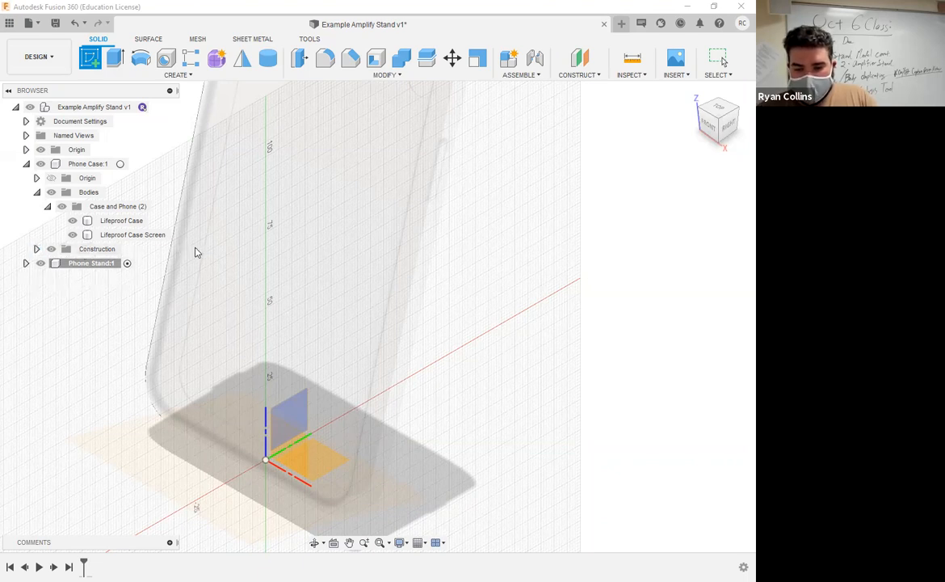
{"action": "middle_click_drag", "start_coordinate": [196, 251], "coordinate": [369, 359], "text": "shift"}
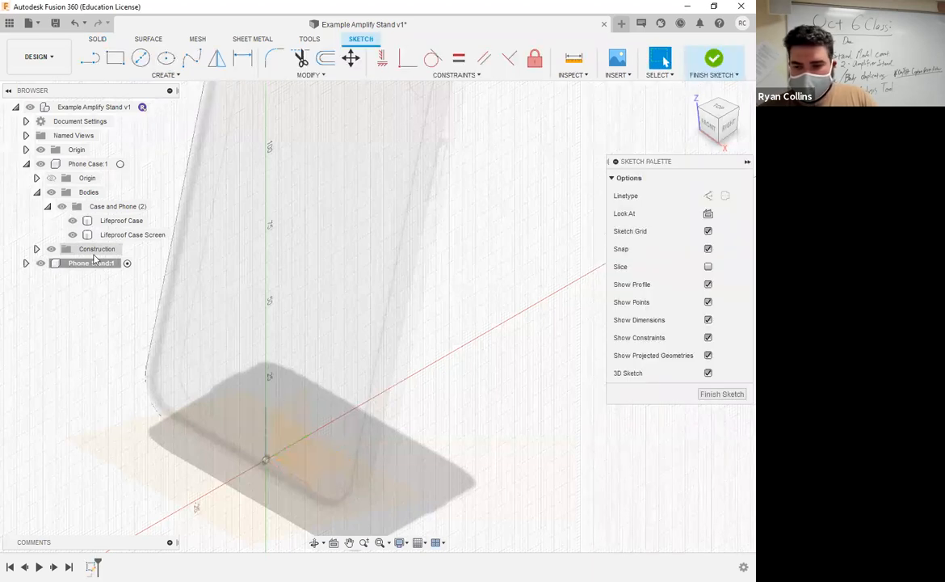
{"action": "left_click", "coordinate": [714, 60]}
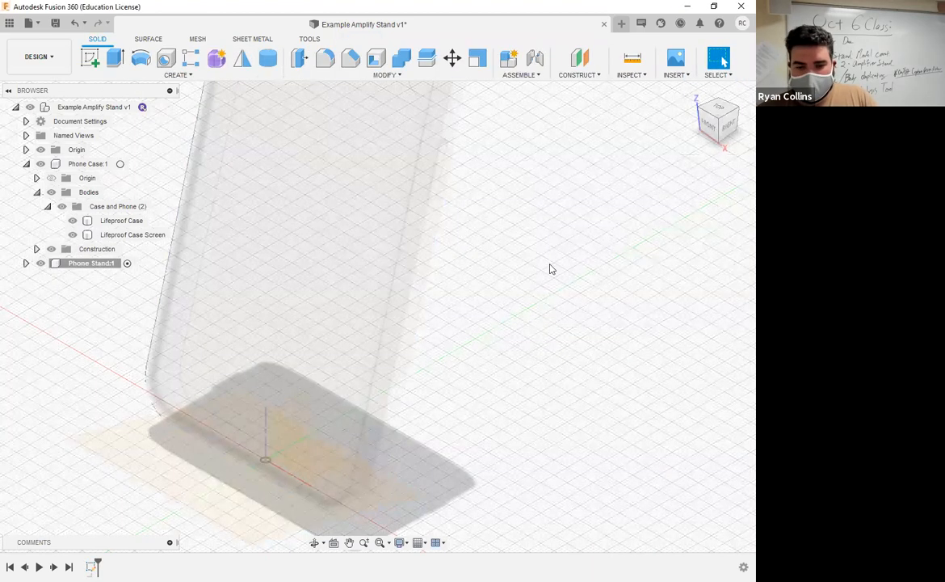
Examine where the angled construction plane sits in Phone Case and compare it with the contents of Phone Stand.
{"action": "left_click", "coordinate": [71, 251]}
{"action": "left_click", "coordinate": [26, 262]}
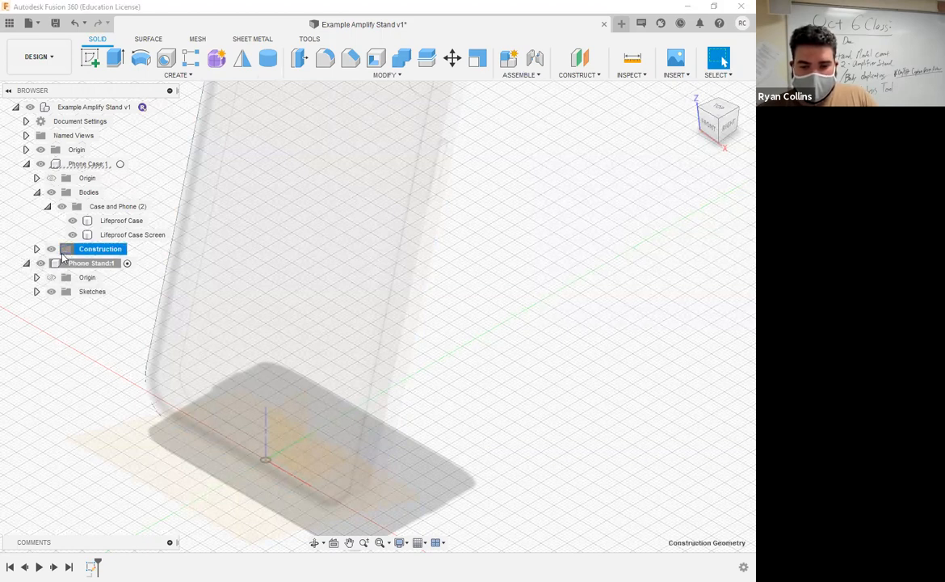
{"action": "left_click", "coordinate": [67, 254]}
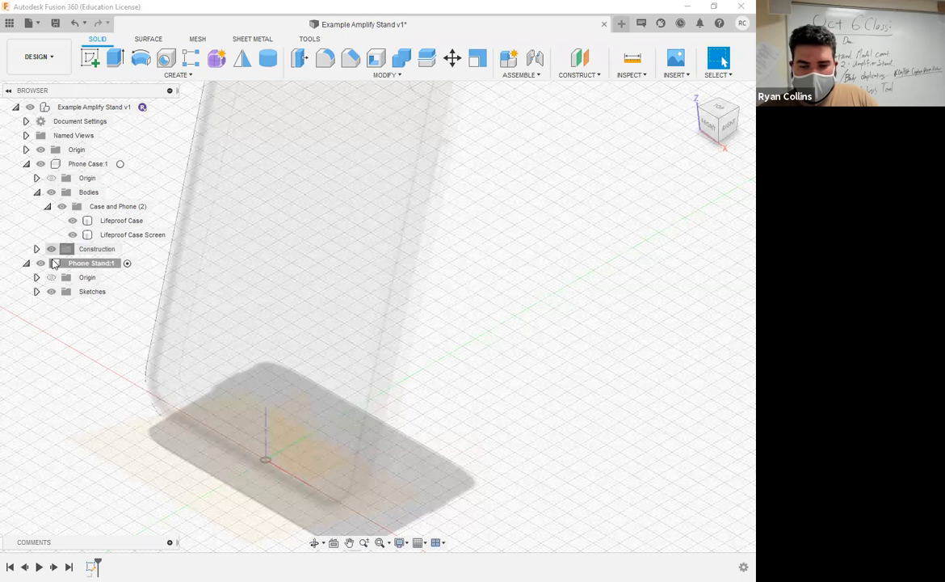
{"action": "left_click", "coordinate": [67, 252]}
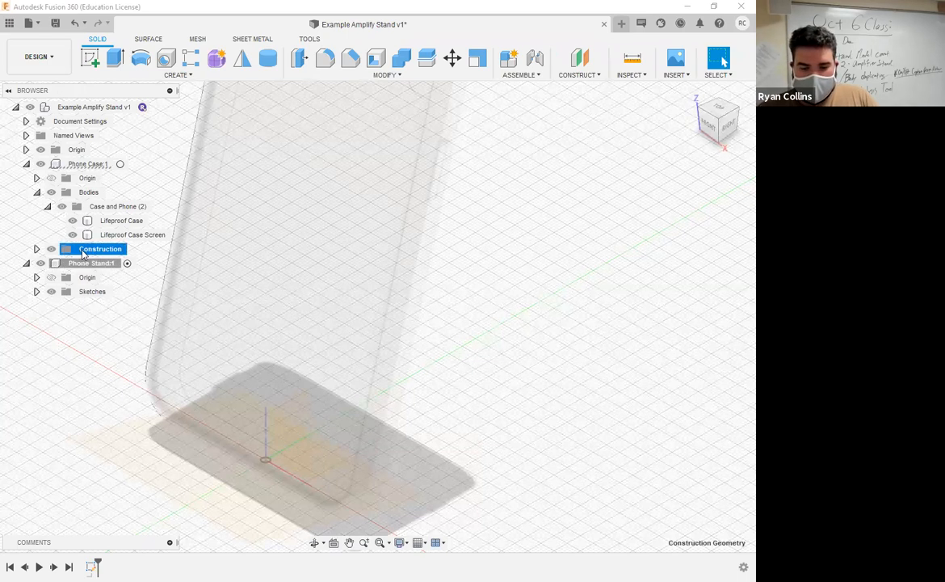
{"action": "left_click", "coordinate": [36, 249]}
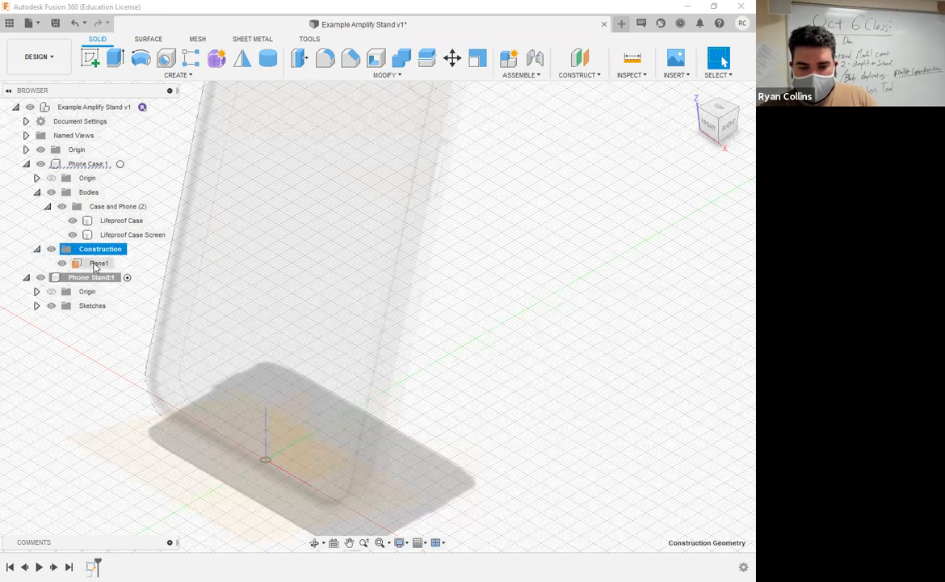
{"action": "left_click", "coordinate": [77, 265]}
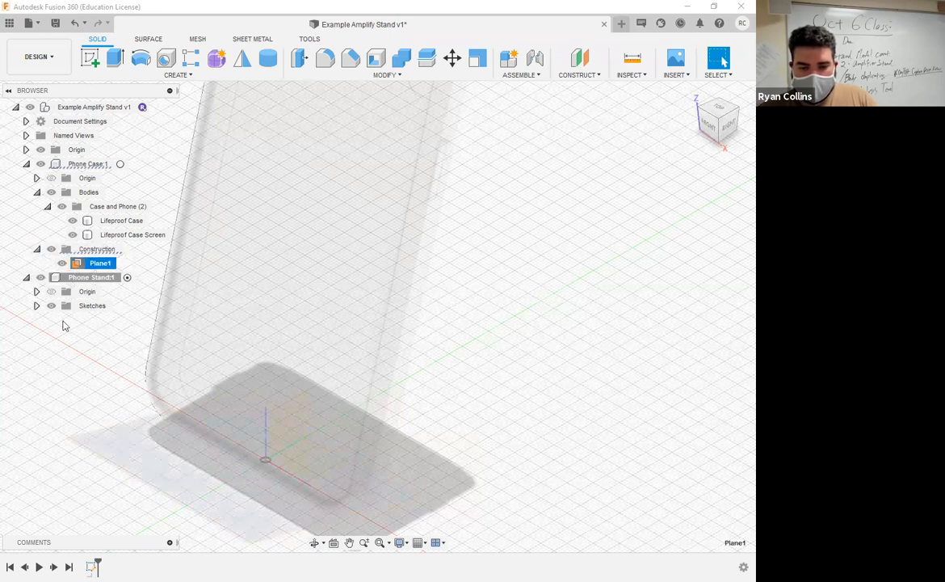
{"action": "key", "text": "Escape"}
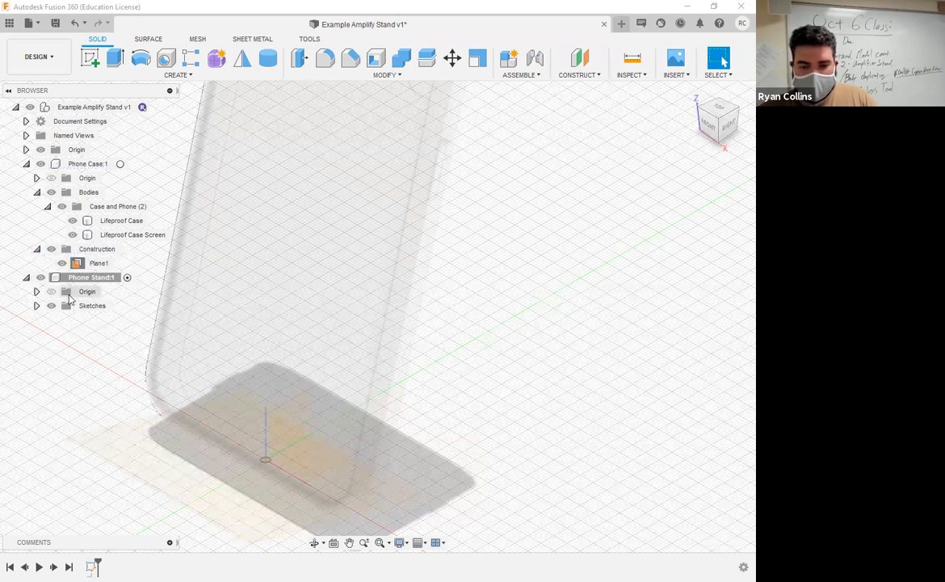
{"action": "left_click", "coordinate": [78, 264]}
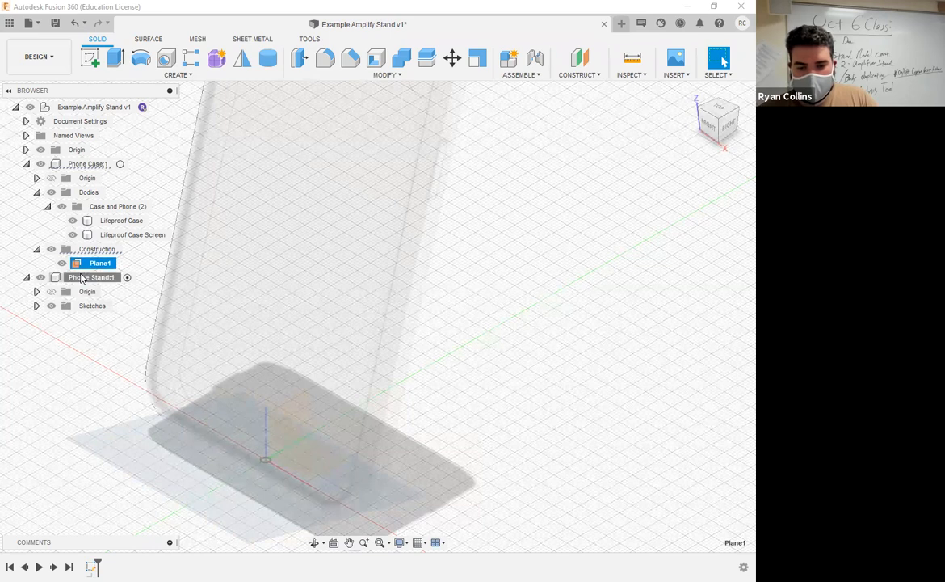
{"action": "left_click", "coordinate": [80, 278]}
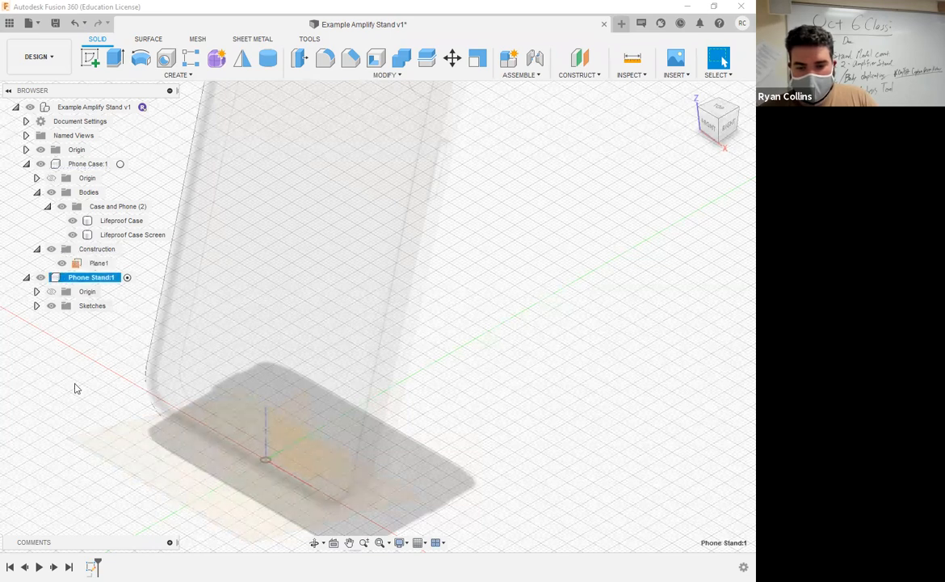
{"action": "left_click", "coordinate": [101, 264]}
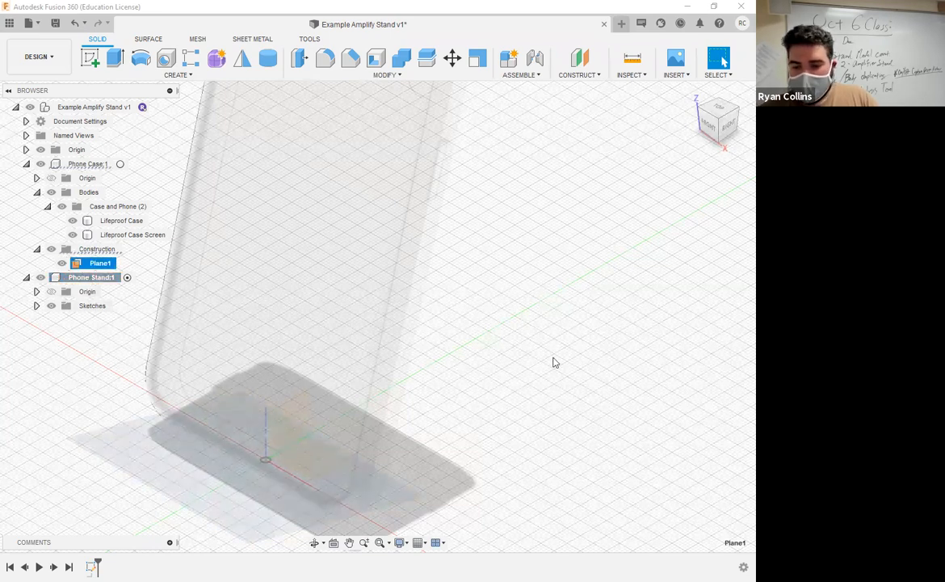
{"action": "left_click", "coordinate": [50, 178]}
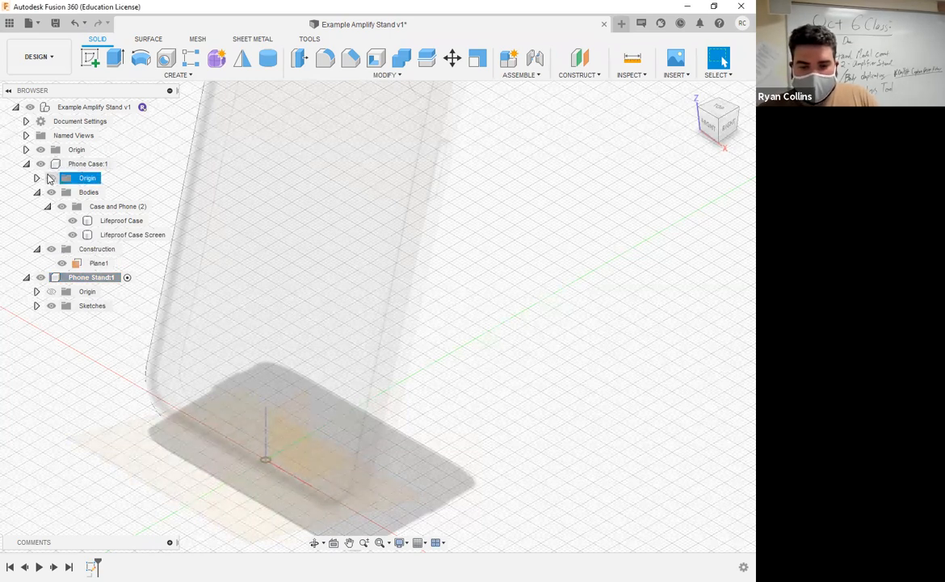
{"action": "left_click", "coordinate": [98, 263]}
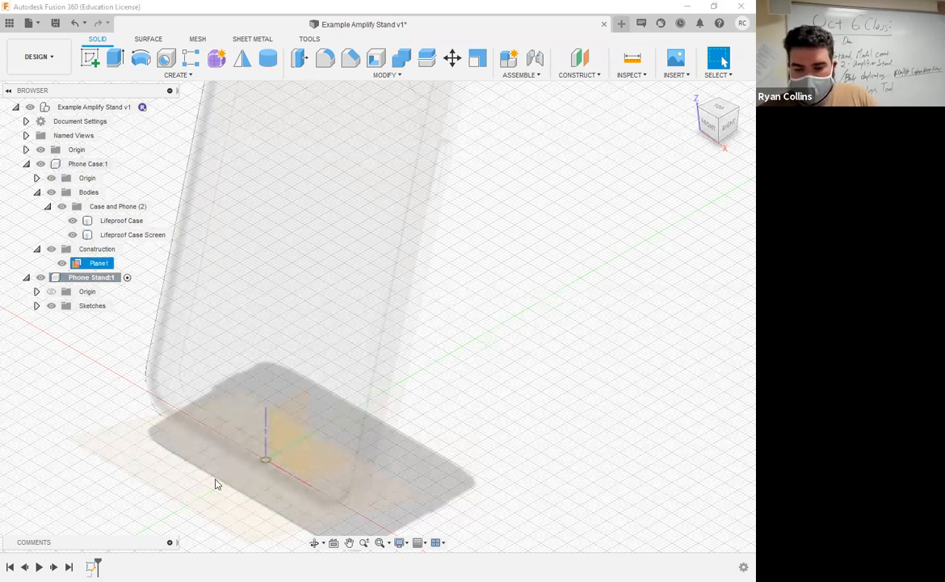
{"action": "middle_click_drag", "start_coordinate": [529, 415], "coordinate": [297, 477], "text": "shift"}
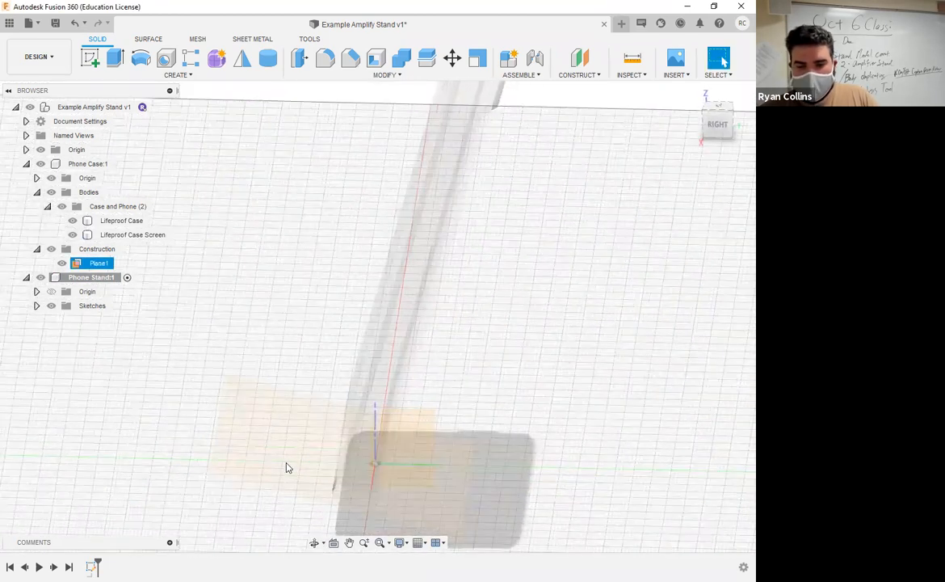
{"action": "left_click", "coordinate": [286, 467]}
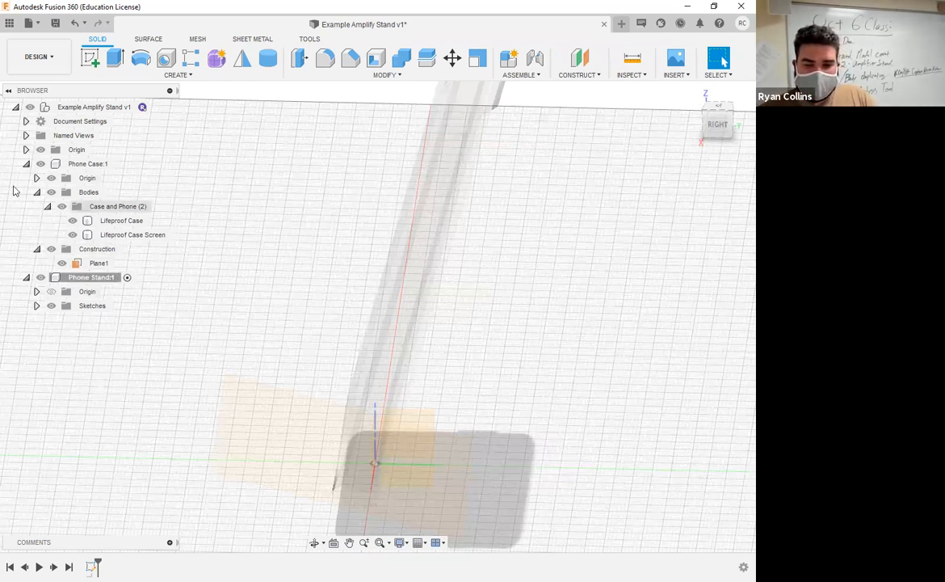
Create a construction plane in Phone Stand at an angle of -15° through the long straight edge on the bottom end of the case.
{"action": "left_click", "coordinate": [26, 163]}
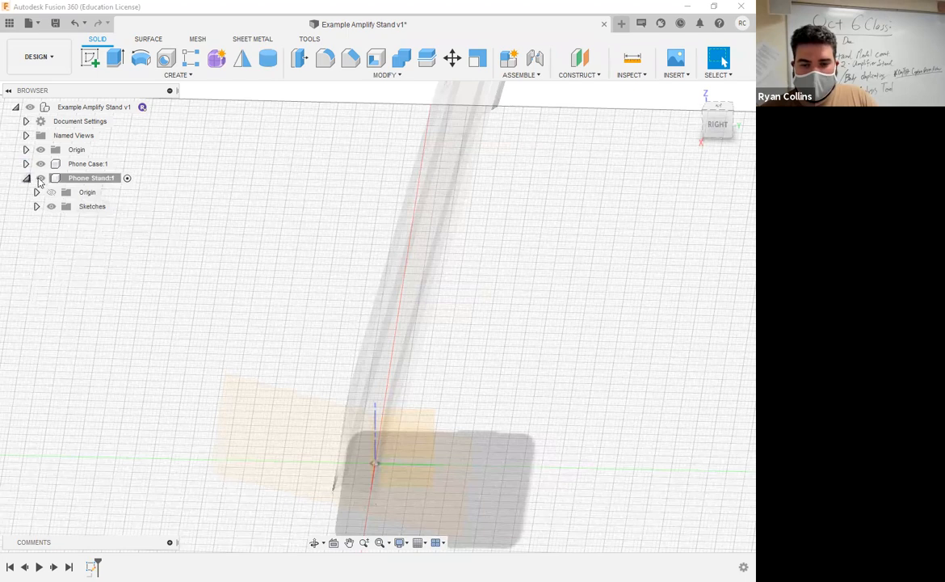
{"action": "left_click", "coordinate": [581, 74]}
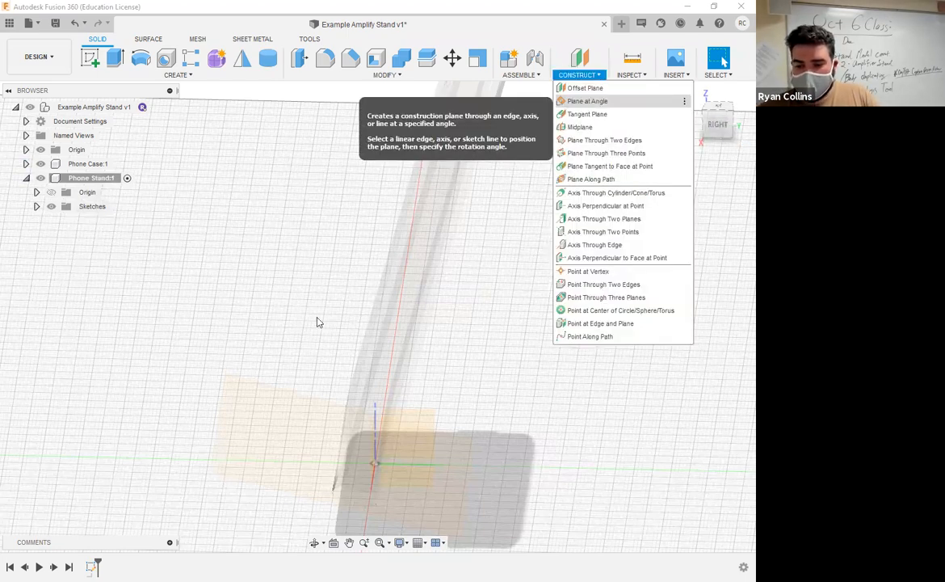
{"action": "middle_click_drag", "start_coordinate": [393, 318], "coordinate": [524, 188], "text": "shift"}
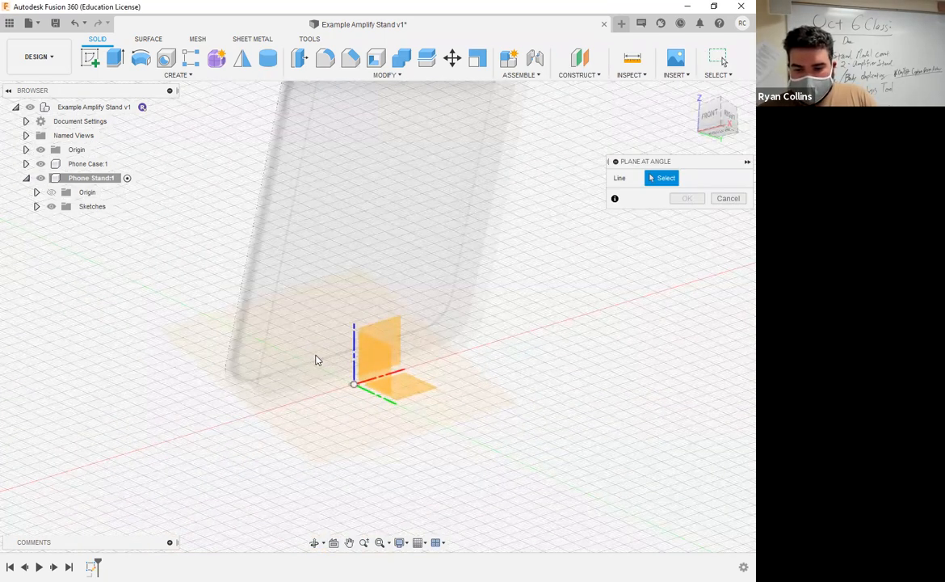
{"action": "left_click", "coordinate": [315, 360]}
{"action": "middle_click_drag", "start_coordinate": [499, 355], "coordinate": [497, 337], "text": "shift"}
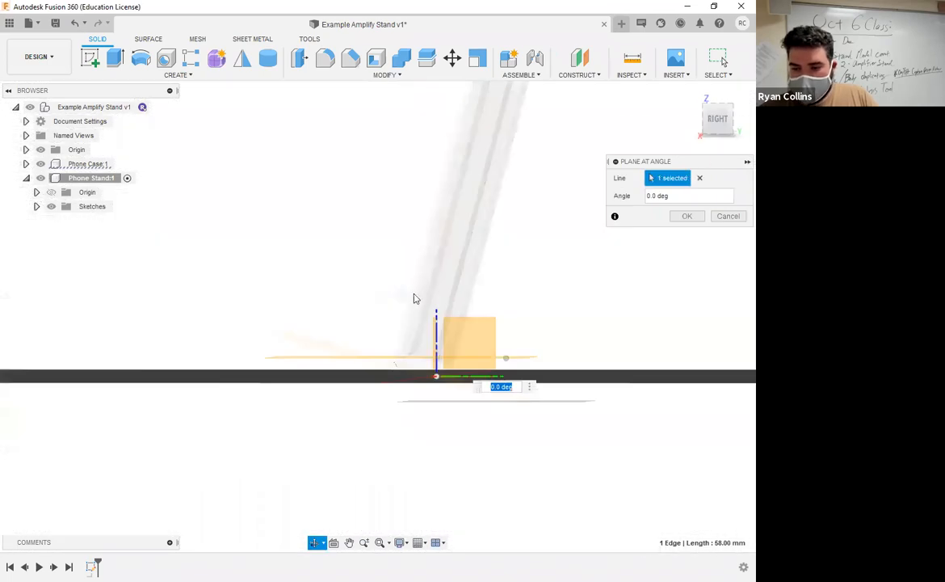
{"action": "left_click_drag", "start_coordinate": [397, 297], "coordinate": [404, 299]}
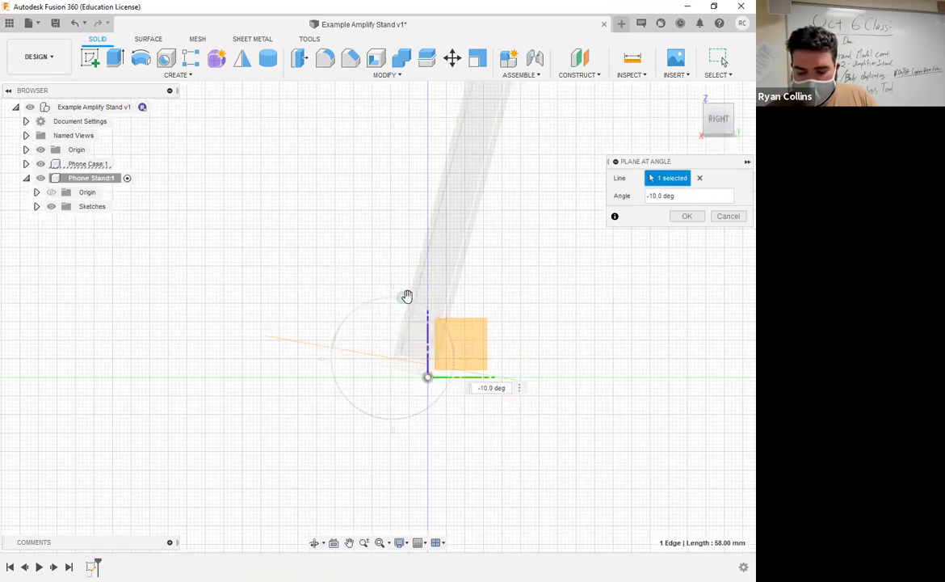
{"action": "type", "text": "-15"}
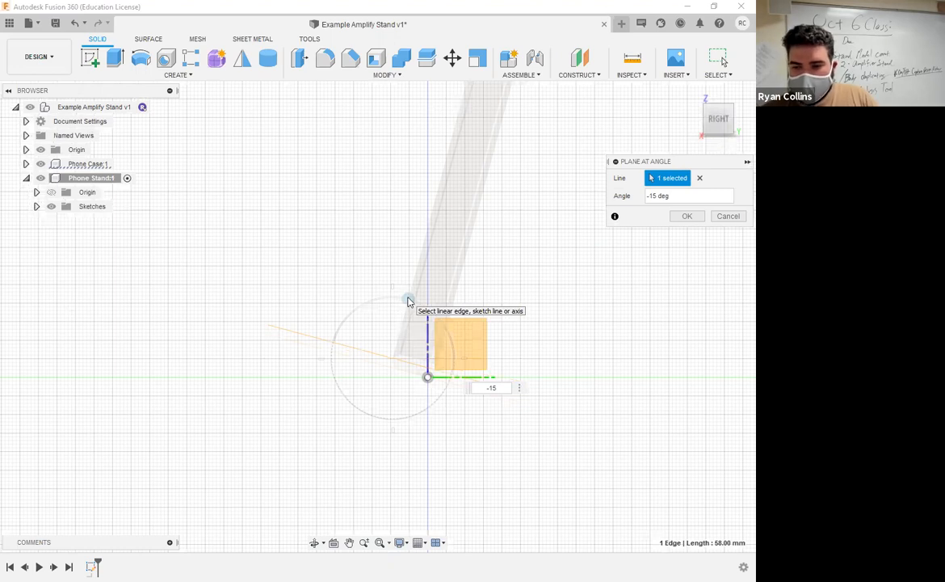
{"action": "key", "text": "Return"}
Delete the empty Sketch1 from the Phone Stand component.
{"action": "middle_click_drag", "start_coordinate": [501, 354], "coordinate": [426, 386], "text": "shift"}
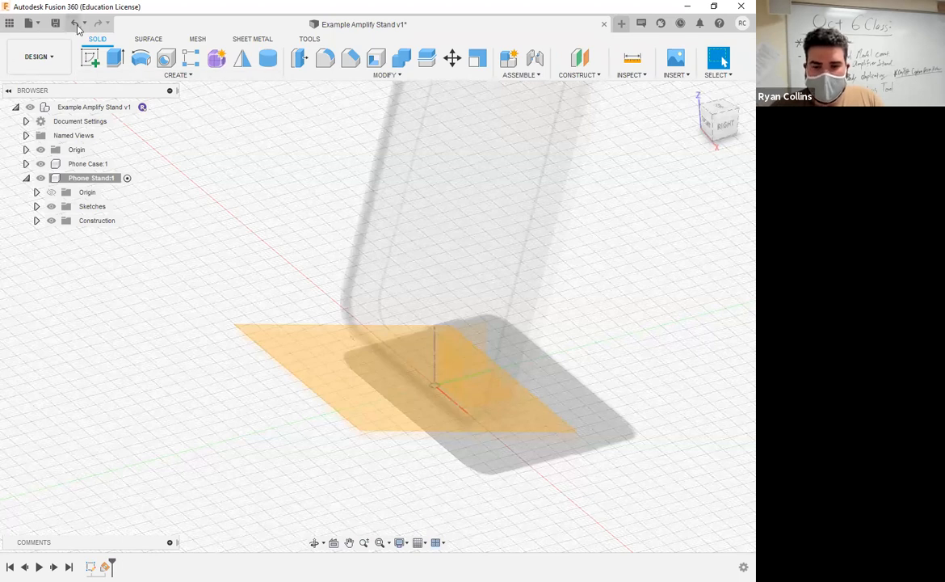
{"action": "left_click", "coordinate": [37, 206]}
{"action": "left_click", "coordinate": [99, 221]}
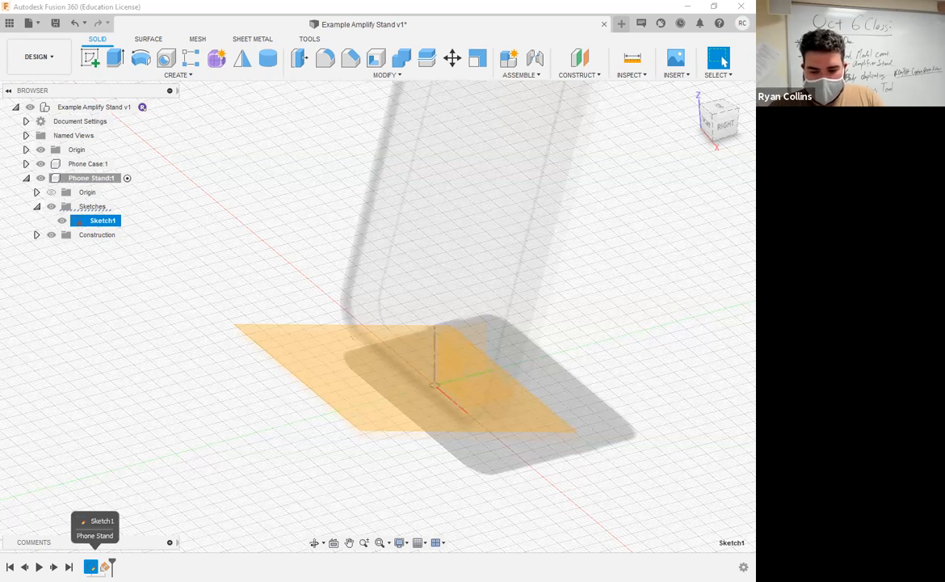
{"action": "right_click", "coordinate": [92, 567]}
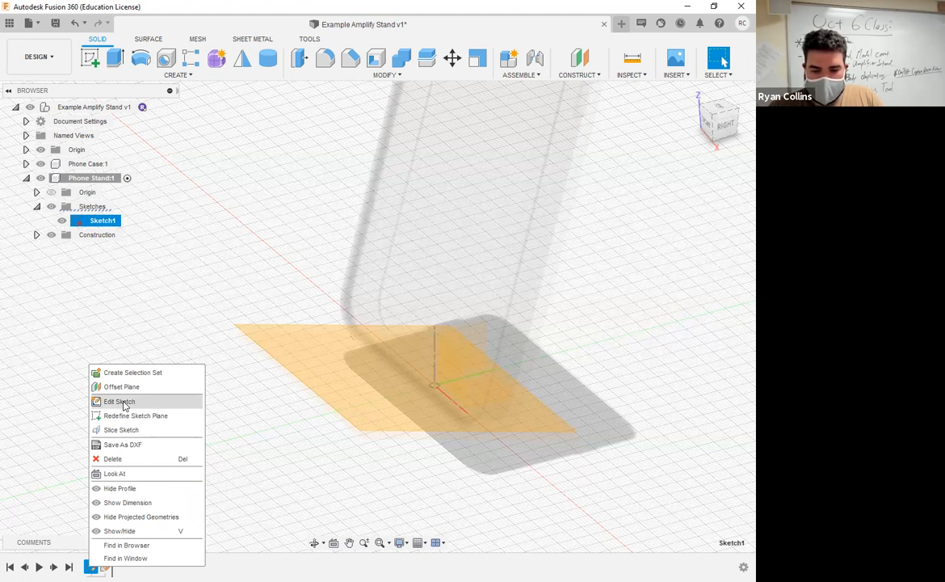
{"action": "left_click", "coordinate": [61, 496]}
{"action": "key", "text": "Escape"}
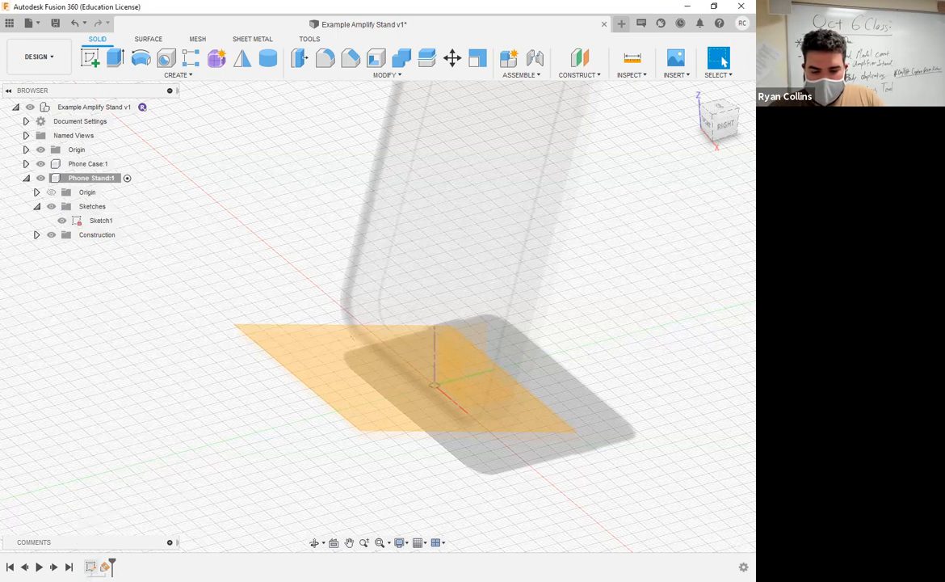
{"action": "right_click", "coordinate": [92, 566]}
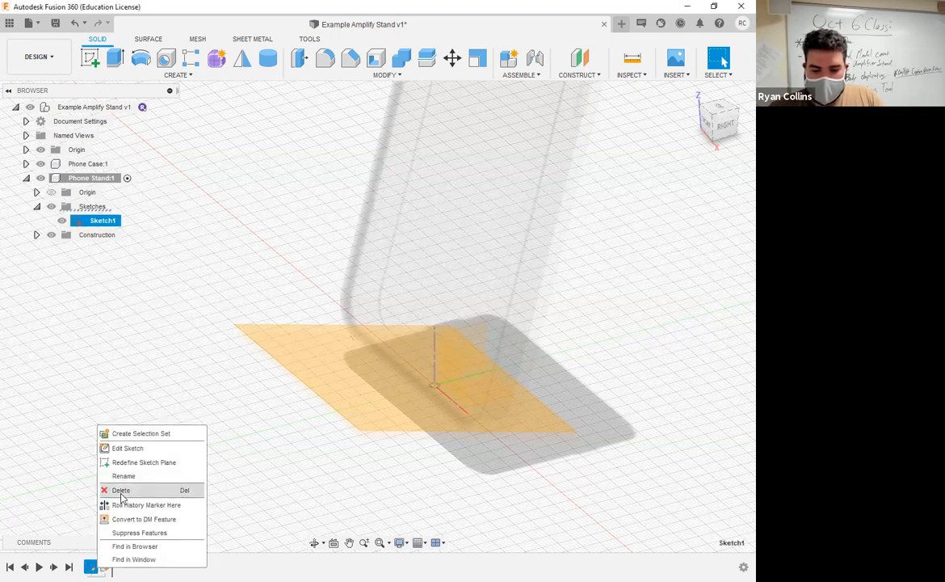
{"action": "left_click", "coordinate": [121, 491]}
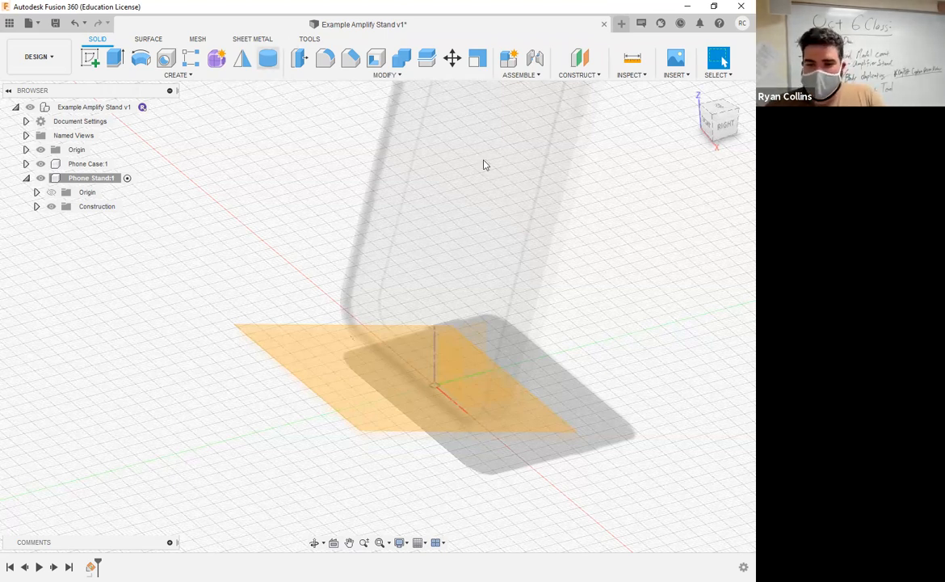
Start a new sketch on Phone Stand's angled construction plane and view it from the top.
{"action": "left_click", "coordinate": [90, 57]}
{"action": "left_click", "coordinate": [257, 343]}
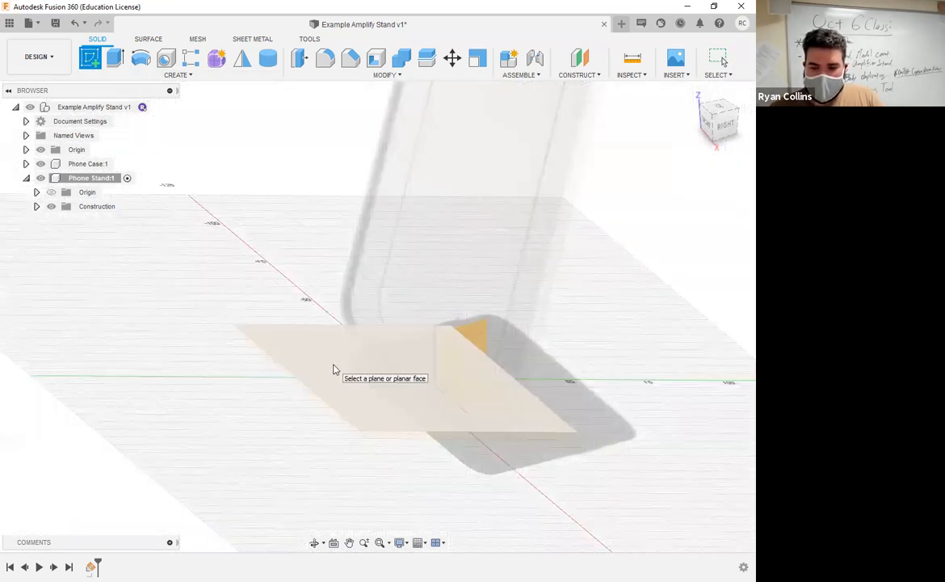
{"action": "left_click", "coordinate": [323, 258]}
{"action": "mouse_move", "coordinate": [359, 289]}
{"action": "middle_mouse_down", "text": "shift"}
{"action": "mouse_move", "coordinate": [401, 325]}
{"action": "mouse_move", "coordinate": [381, 336]}
{"action": "mouse_move", "coordinate": [406, 330]}
{"action": "middle_mouse_up", "text": "shift"}
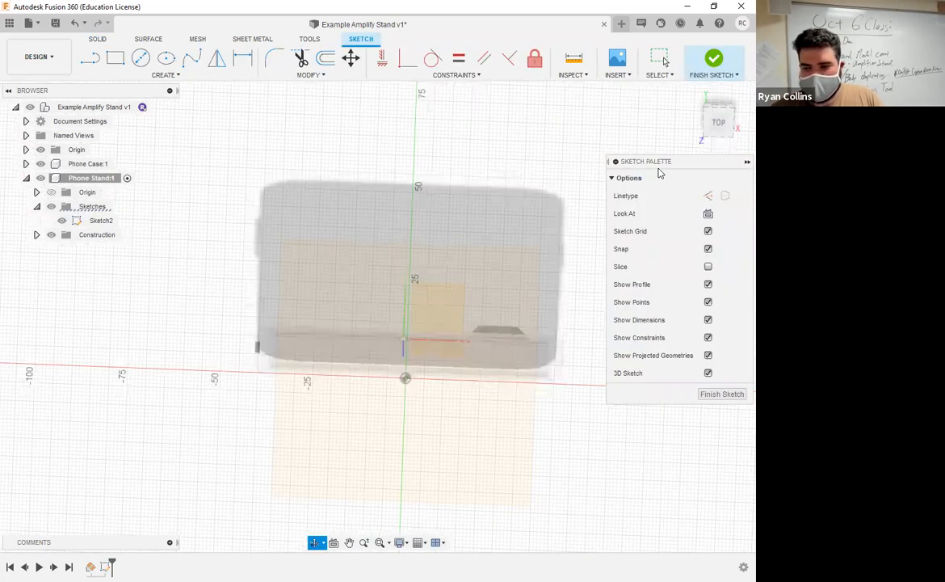
{"action": "left_click", "coordinate": [720, 123]}
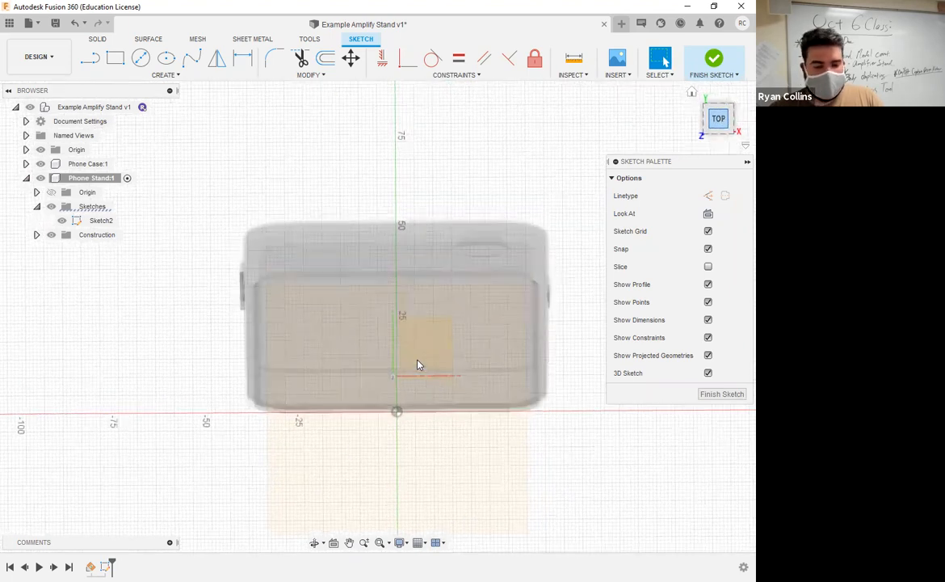
{"action": "middle_click_drag", "start_coordinate": [395, 312], "coordinate": [386, 327], "text": "shift"}
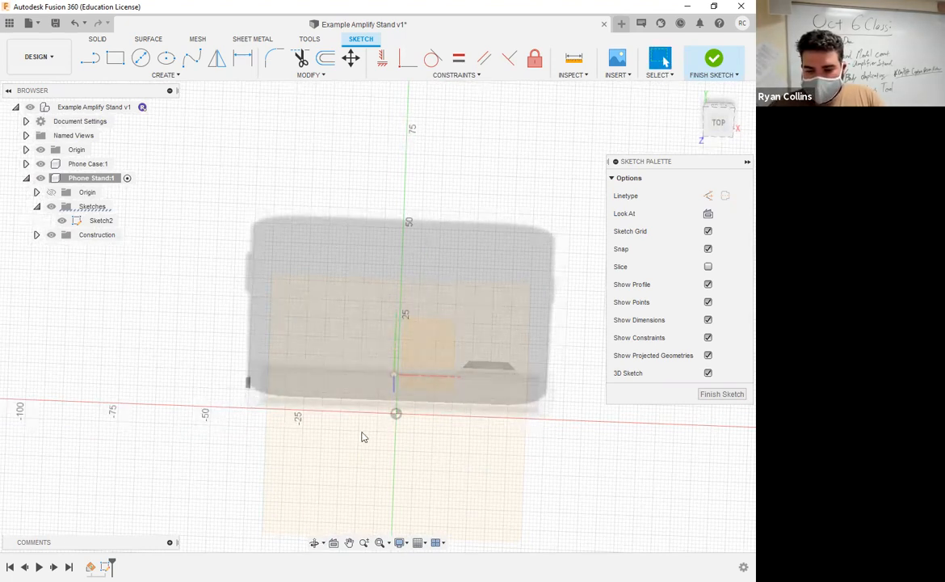
{"action": "scroll", "coordinate": [393, 412], "scroll_direction": "up", "scroll_amount": 2}
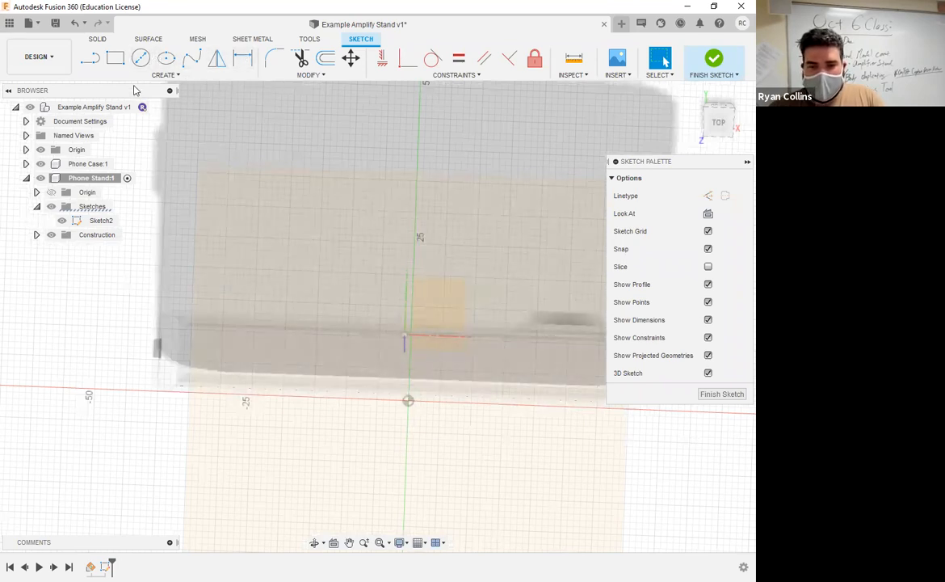
Draw a center rectangle 85 mm wide and 15 mm high on the angled plane, centered beneath the bottom end of the case.
{"action": "left_click", "coordinate": [179, 75]}
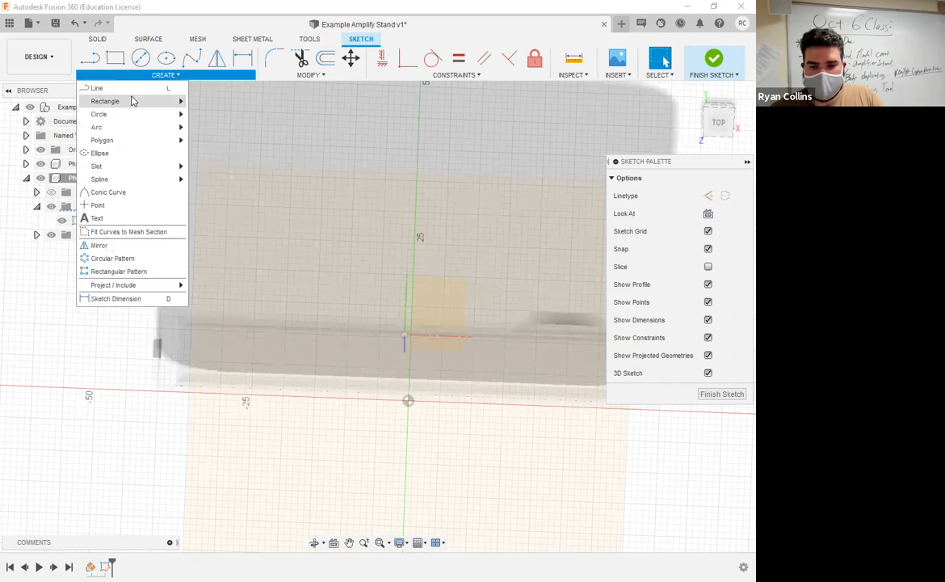
{"action": "mouse_move", "coordinate": [125, 101]}
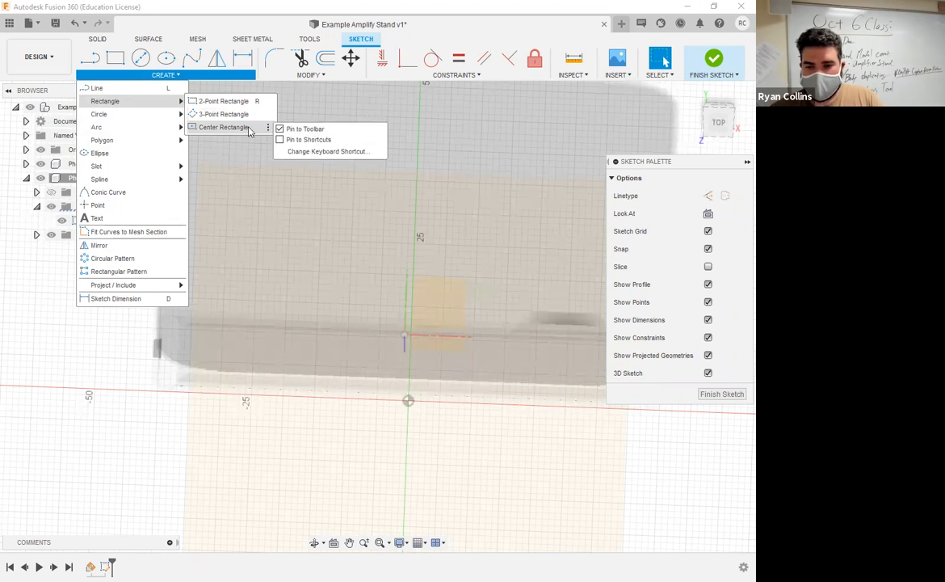
{"action": "left_click", "coordinate": [234, 127]}
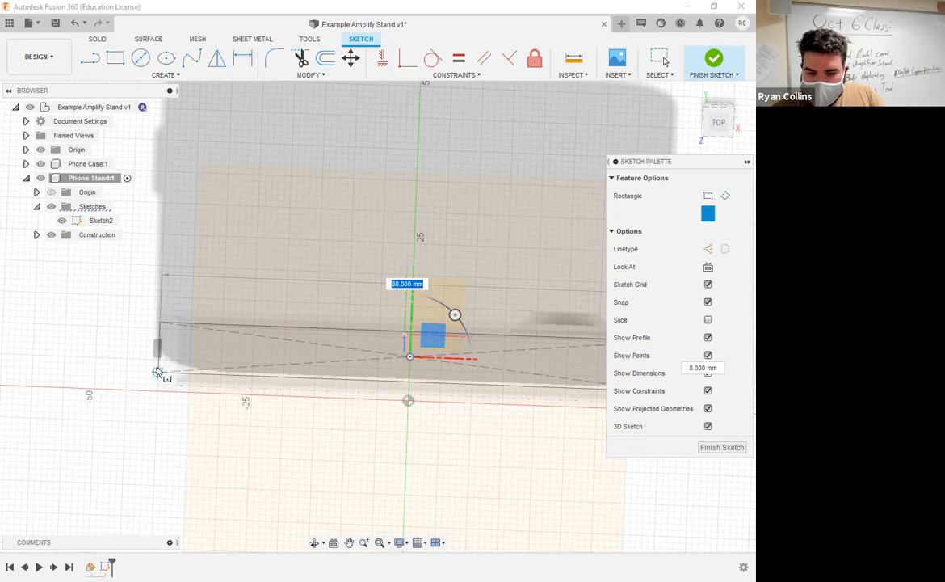
{"action": "type", "text": "85"}
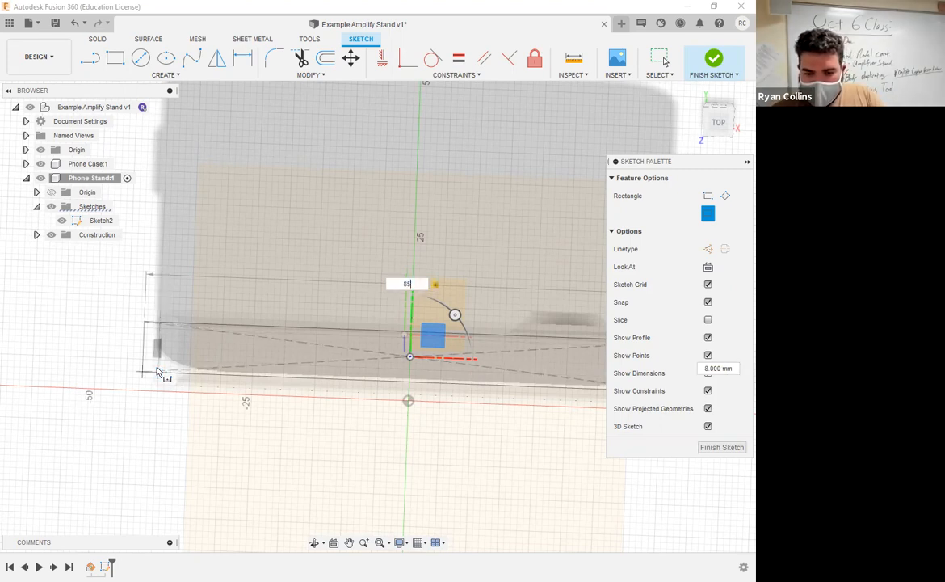
{"action": "key", "text": "Tab"}
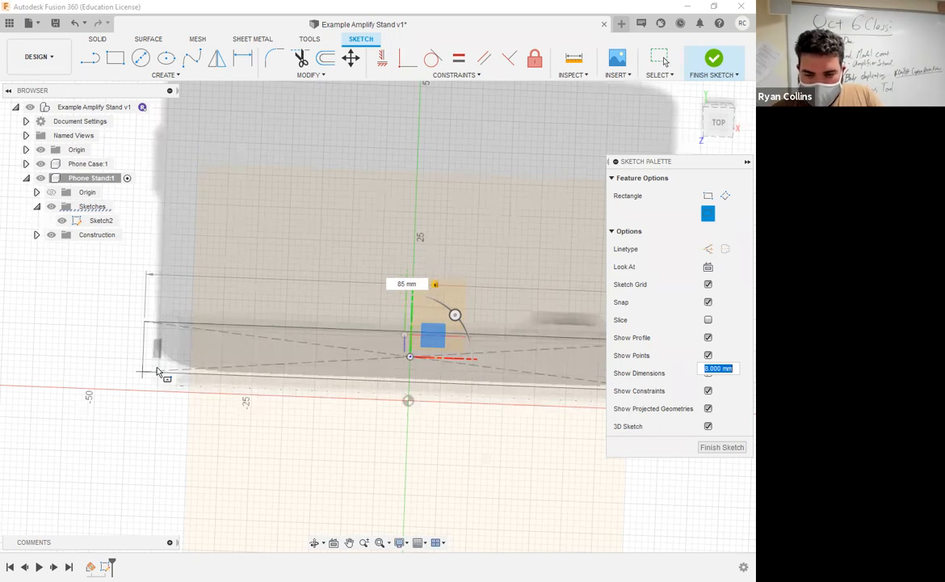
{"action": "middle_click_drag", "start_coordinate": [157, 371], "coordinate": [34, 381]}
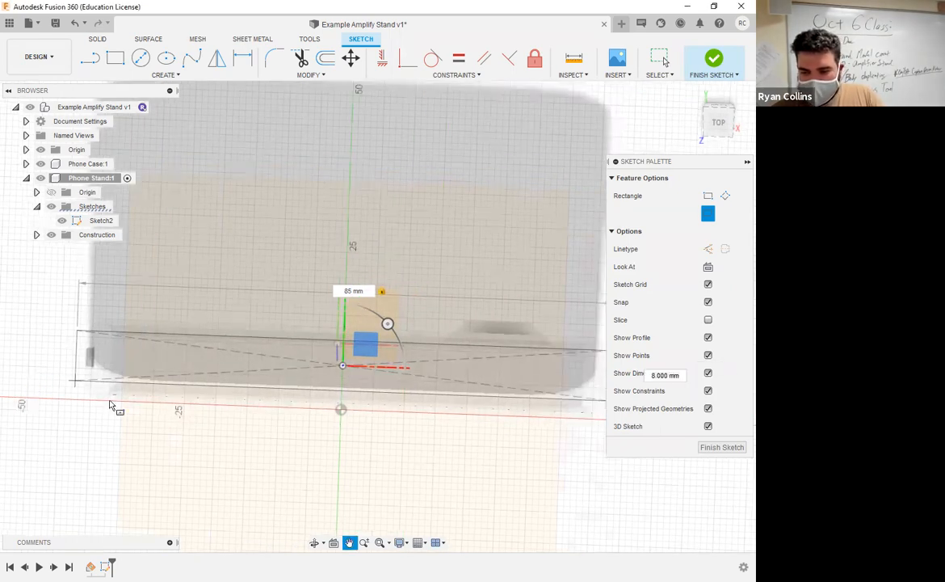
{"action": "key", "text": "Tab"}
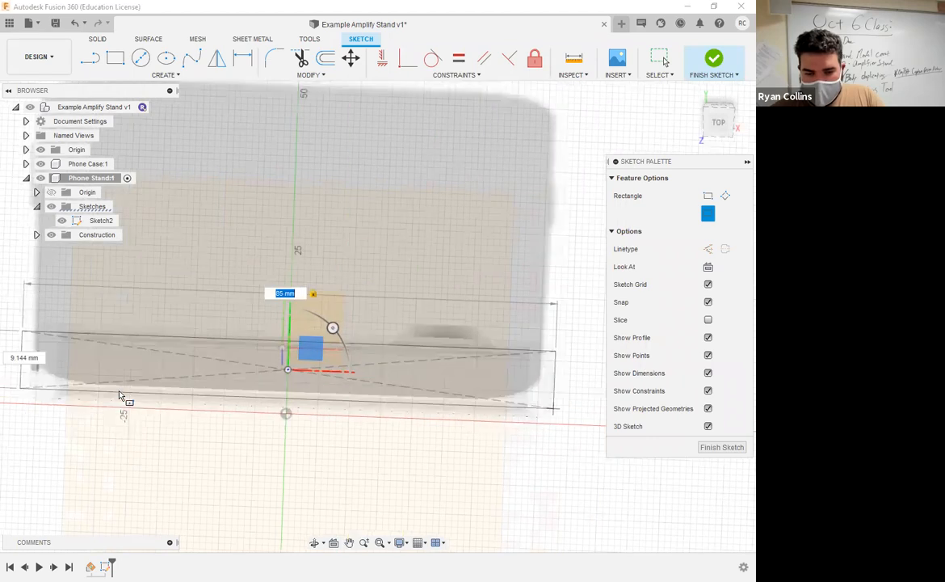
{"action": "type", "text": "15"}
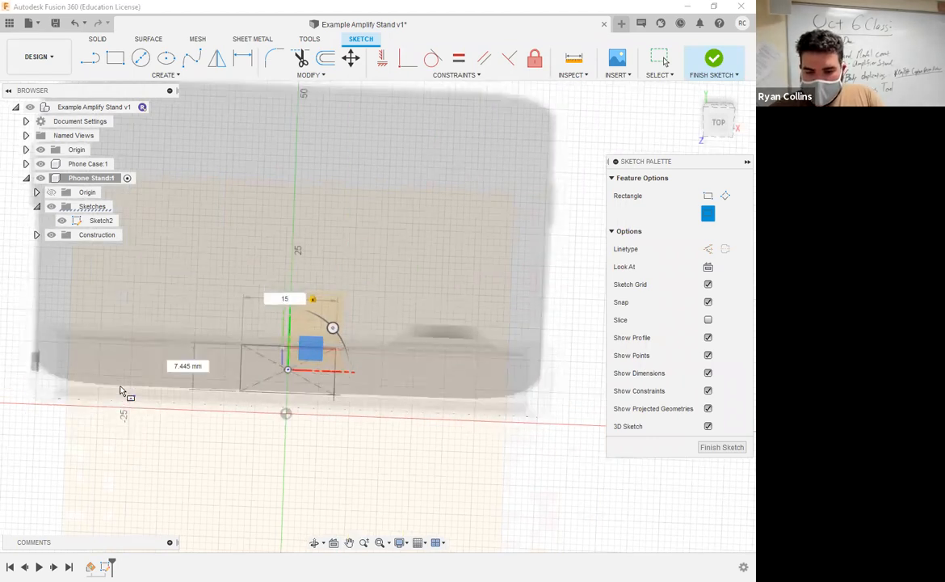
{"action": "key", "text": "BackSpace"}
{"action": "key", "text": "BackSpace"}
{"action": "type", "text": "85"}
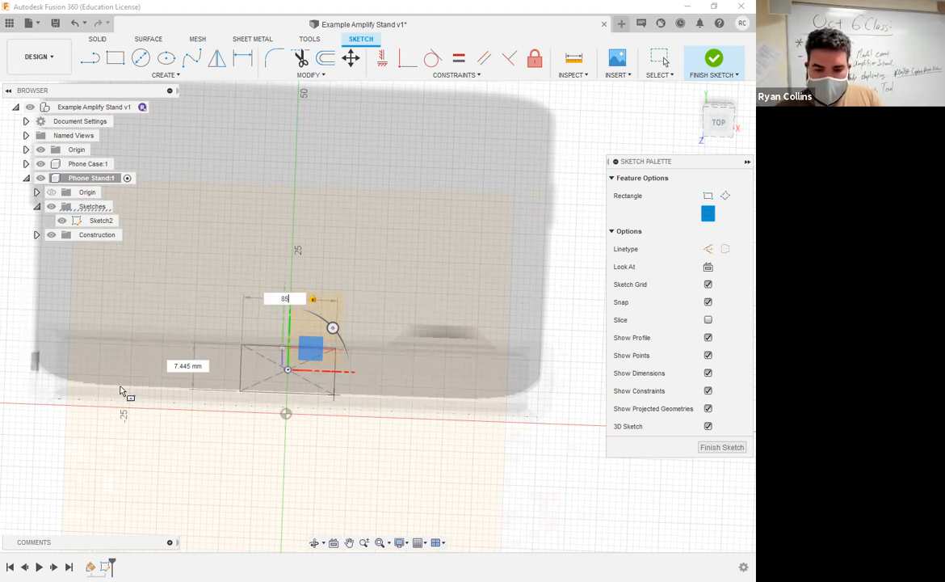
{"action": "key", "text": "Tab"}
{"action": "type", "text": "15"}
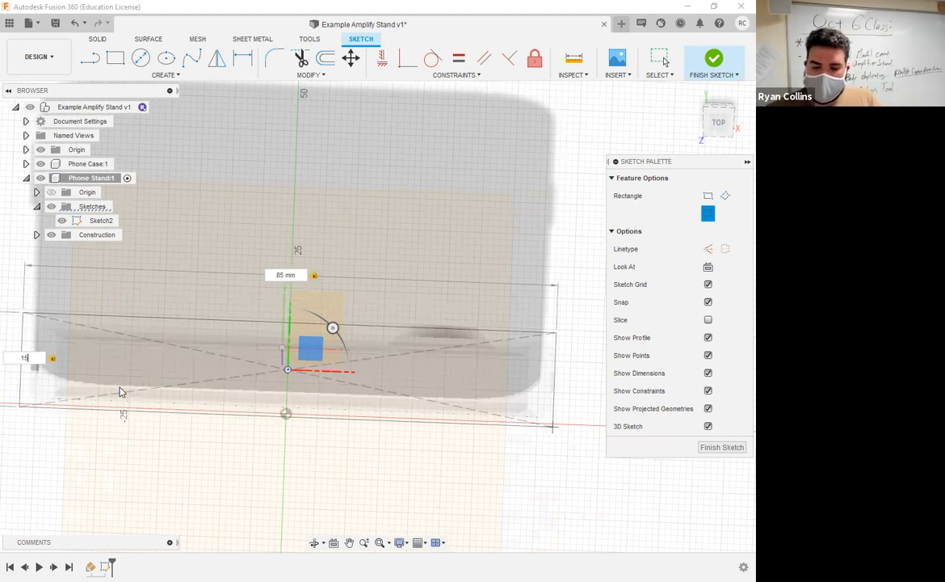
{"action": "key", "text": "Return"}
Set the rectangle's short side to 13 mm and its long side to 83 mm.
{"action": "mouse_move", "coordinate": [224, 445]}
{"action": "middle_mouse_down", "text": "shift"}
{"action": "mouse_move", "coordinate": [246, 417]}
{"action": "mouse_move", "coordinate": [176, 354]}
{"action": "mouse_move", "coordinate": [243, 343]}
{"action": "mouse_move", "coordinate": [238, 382]}
{"action": "mouse_move", "coordinate": [228, 388]}
{"action": "mouse_move", "coordinate": [177, 275]}
{"action": "mouse_move", "coordinate": [195, 303]}
{"action": "mouse_move", "coordinate": [209, 305]}
{"action": "mouse_move", "coordinate": [202, 315]}
{"action": "middle_mouse_up", "text": "shift"}
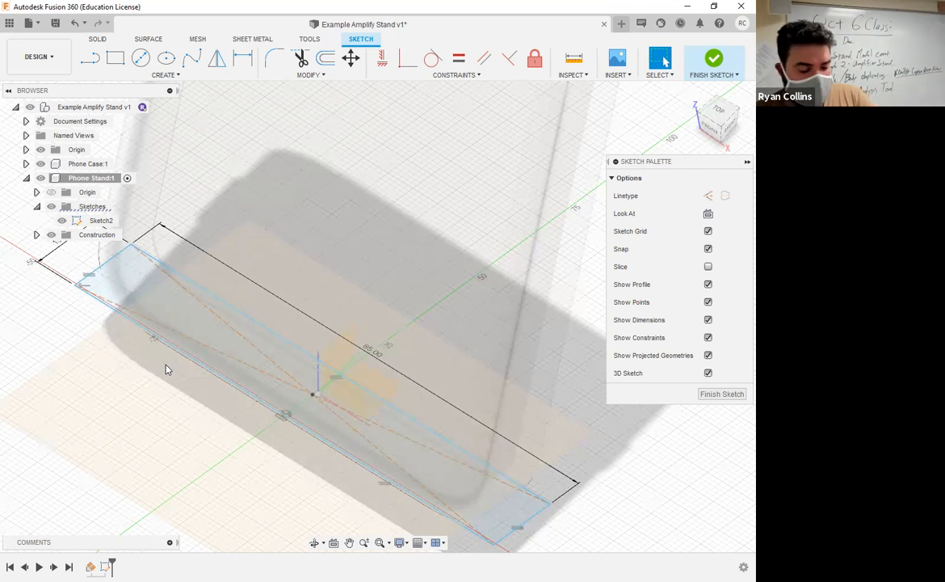
{"action": "middle_click_drag", "start_coordinate": [73, 379], "coordinate": [168, 429]}
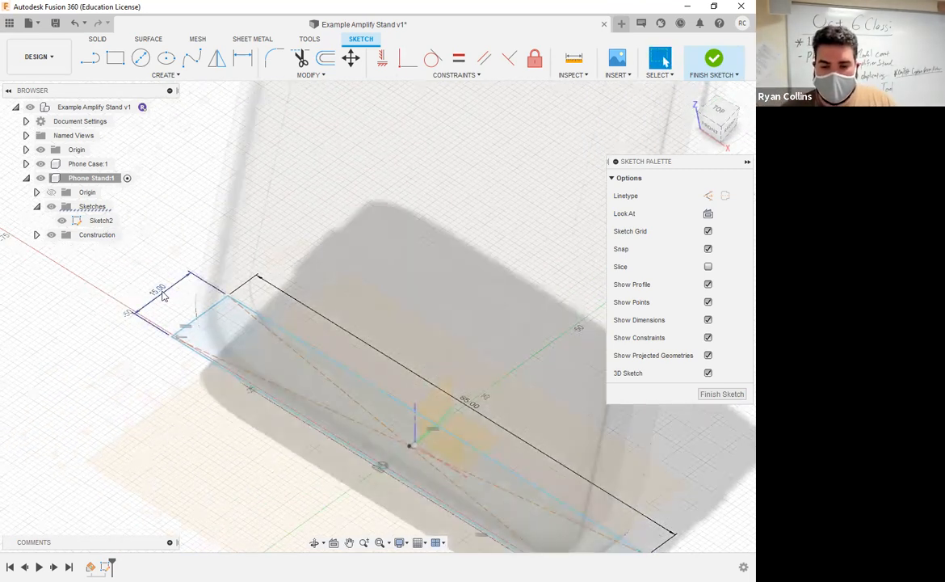
{"action": "double_click", "coordinate": [160, 292]}
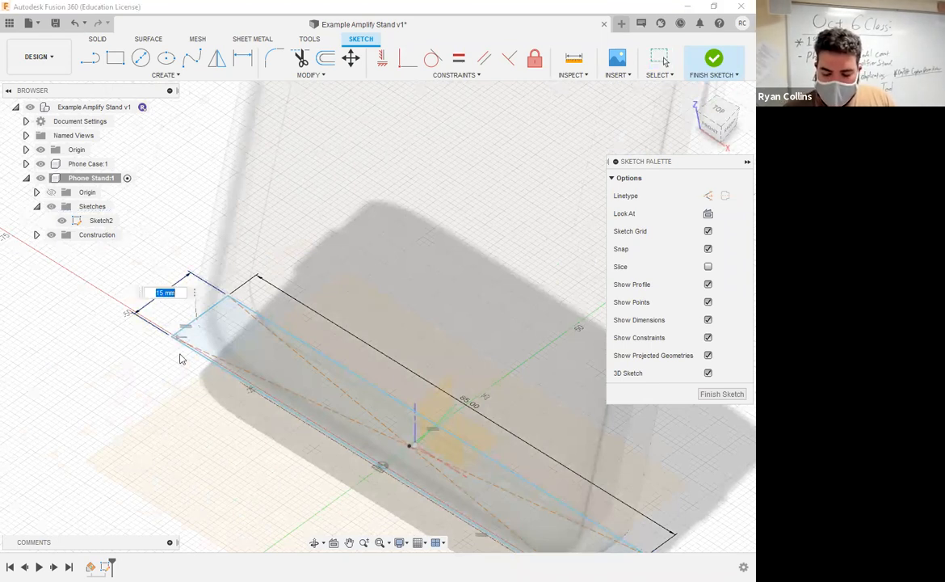
{"action": "type", "text": "13"}
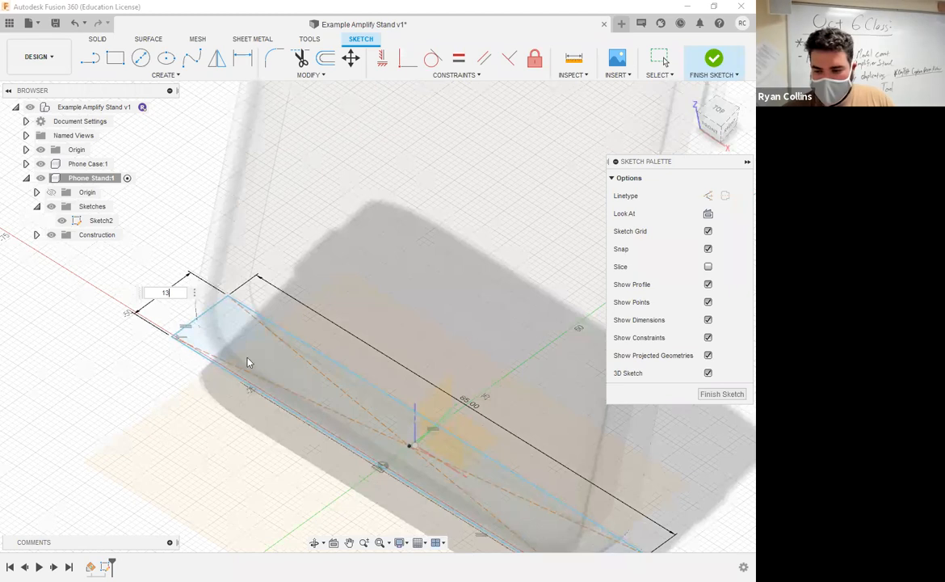
{"action": "double_click", "coordinate": [476, 409]}
{"action": "mouse_move", "coordinate": [411, 425]}
{"action": "middle_mouse_down", "text": "shift"}
{"action": "mouse_move", "coordinate": [376, 428]}
{"action": "mouse_move", "coordinate": [344, 414]}
{"action": "middle_mouse_up", "text": "shift"}
{"action": "type", "text": "13"}
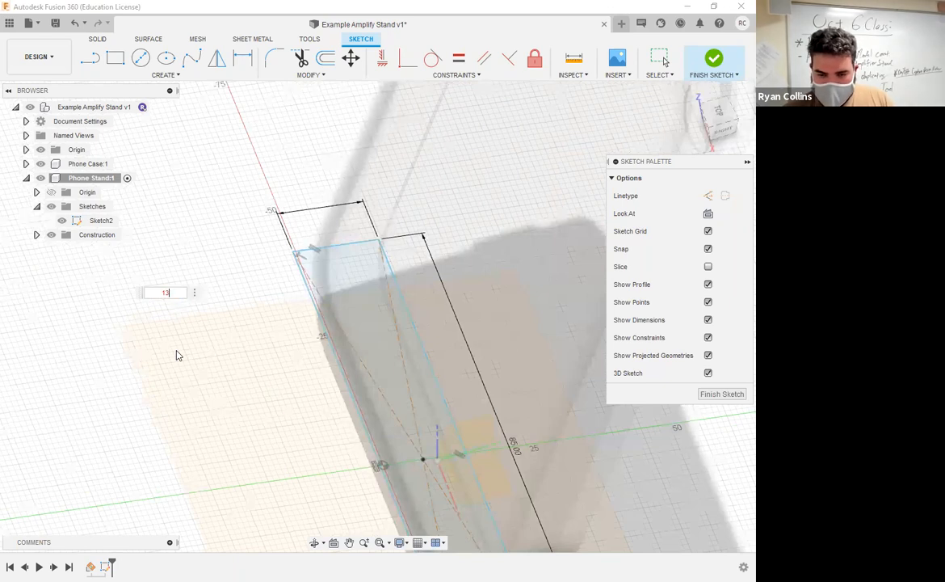
{"action": "key", "text": "Return"}
{"action": "mouse_move", "coordinate": [444, 394]}
{"action": "middle_mouse_down", "text": "shift"}
{"action": "mouse_move", "coordinate": [398, 371]}
{"action": "mouse_move", "coordinate": [399, 276]}
{"action": "mouse_move", "coordinate": [390, 390]}
{"action": "mouse_move", "coordinate": [407, 478]}
{"action": "mouse_move", "coordinate": [399, 420]}
{"action": "mouse_move", "coordinate": [400, 434]}
{"action": "middle_mouse_up", "text": "shift"}
{"action": "double_click", "coordinate": [400, 435]}
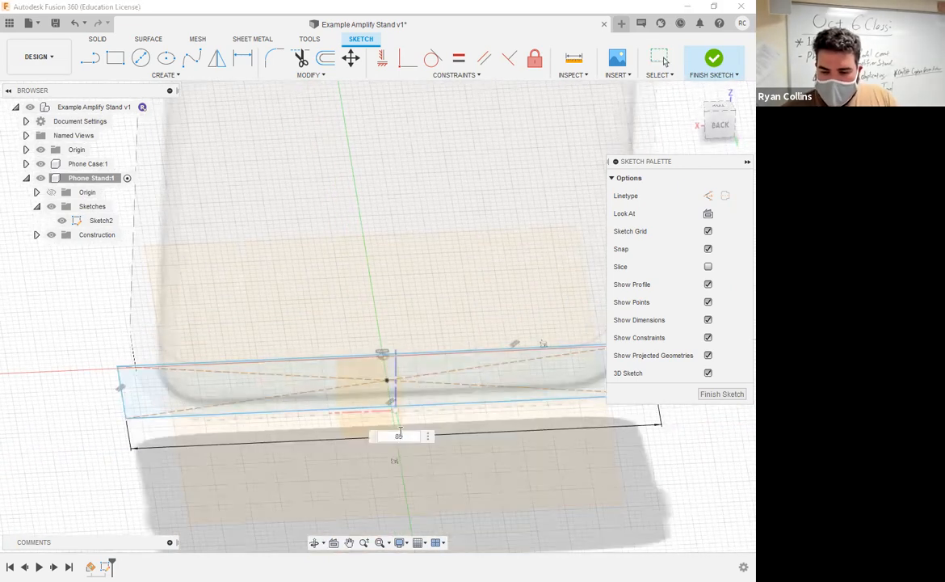
{"action": "key", "text": "Return"}
Offset the rectangle outward by 3 mm and finish the sketch.
{"action": "mouse_move", "coordinate": [156, 364]}
{"action": "middle_mouse_down", "text": "shift"}
{"action": "mouse_move", "coordinate": [251, 396]}
{"action": "mouse_move", "coordinate": [318, 384]}
{"action": "mouse_move", "coordinate": [144, 408]}
{"action": "mouse_move", "coordinate": [122, 333]}
{"action": "mouse_move", "coordinate": [132, 368]}
{"action": "mouse_move", "coordinate": [312, 131]}
{"action": "mouse_move", "coordinate": [329, 65]}
{"action": "mouse_move", "coordinate": [182, 218]}
{"action": "mouse_move", "coordinate": [172, 288]}
{"action": "middle_mouse_up", "text": "shift"}
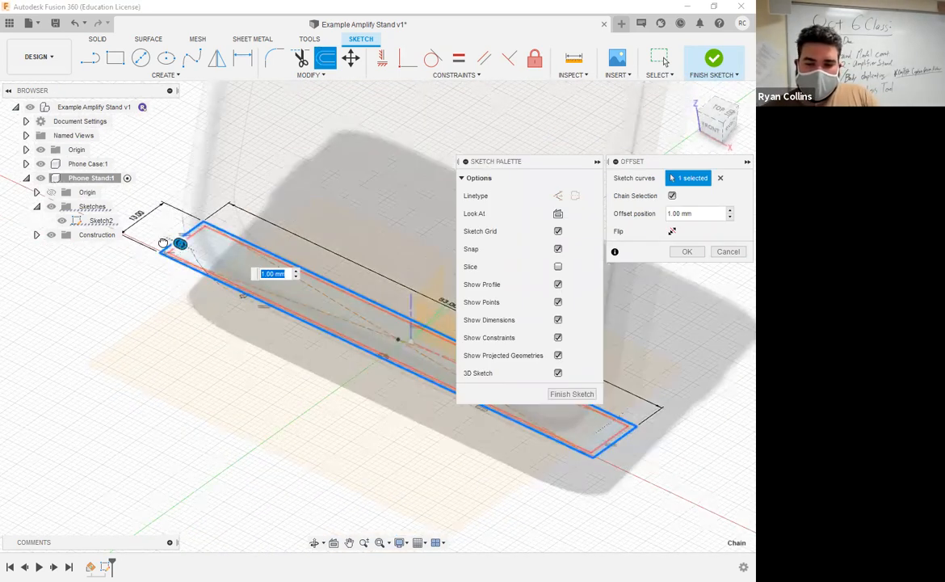
{"action": "mouse_move", "coordinate": [160, 242]}
{"action": "left_mouse_down"}
{"action": "mouse_move", "coordinate": [158, 226]}
{"action": "mouse_move", "coordinate": [142, 218]}
{"action": "mouse_move", "coordinate": [158, 234]}
{"action": "left_mouse_up"}
{"action": "type", "text": "3"}
{"action": "key", "text": "Left"}
{"action": "type", "text": "-"}
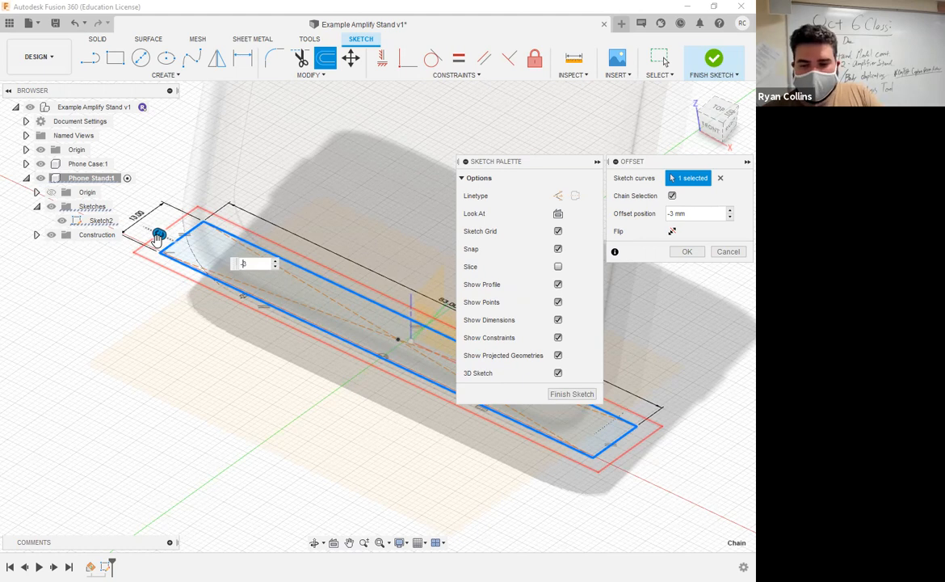
{"action": "key", "text": "Return"}
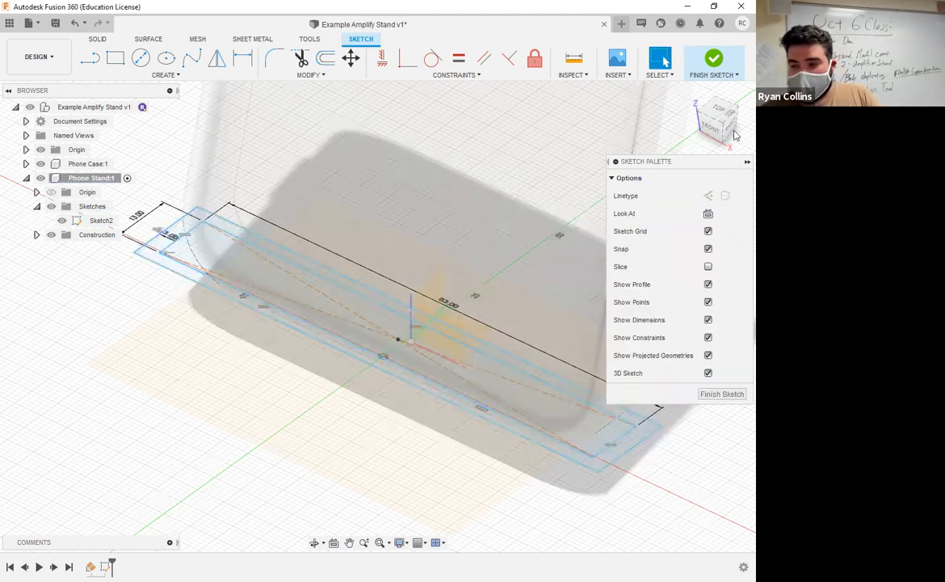
{"action": "left_click", "coordinate": [714, 60]}
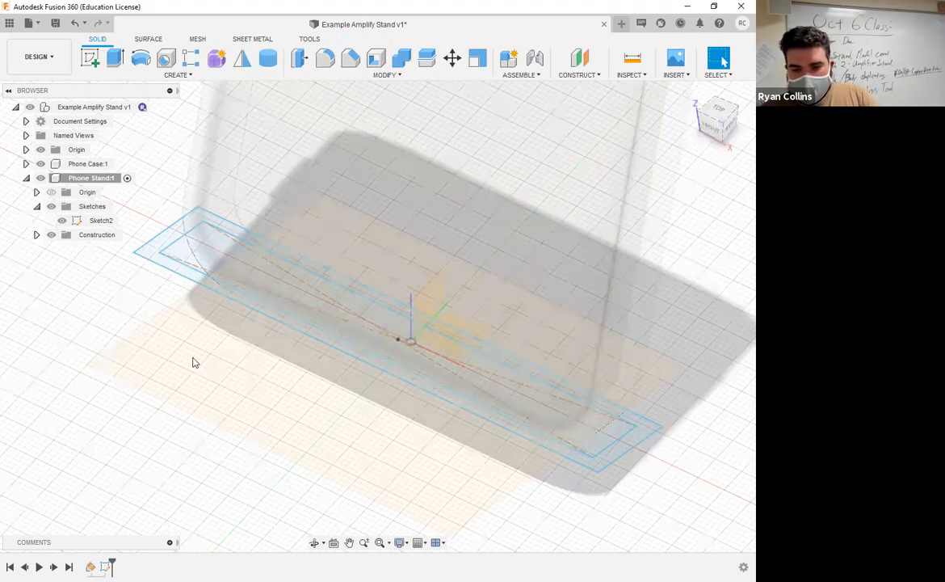
Extrude the ring profile between the two rectangles 75 mm upward along the phone case as a new body.
{"action": "key", "text": "e"}
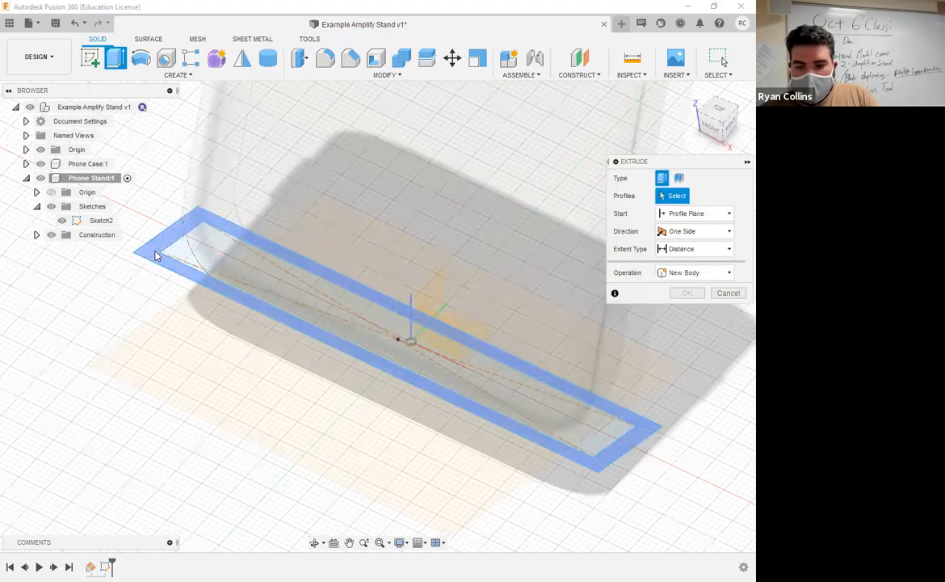
{"action": "left_click", "coordinate": [363, 373]}
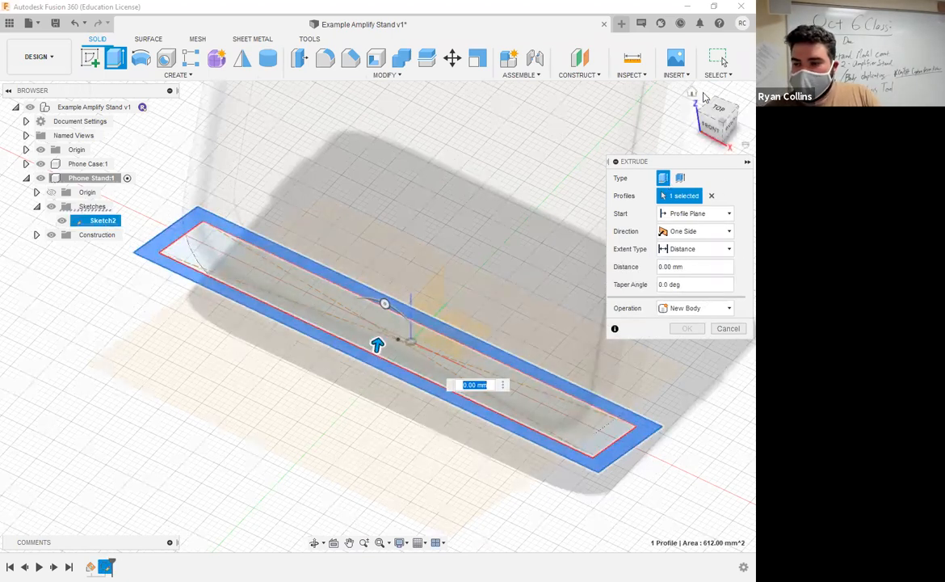
{"action": "middle_click_drag", "start_coordinate": [372, 441], "coordinate": [385, 352]}
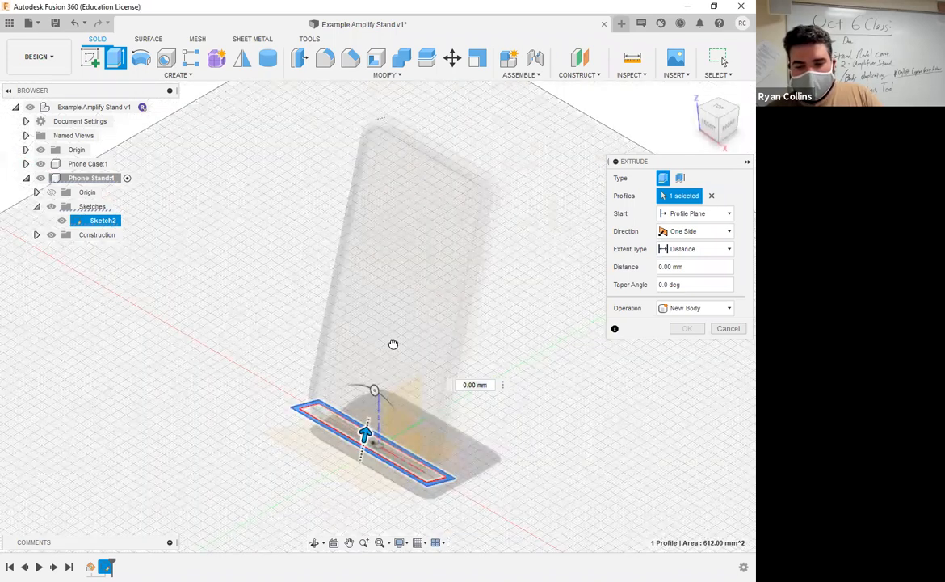
{"action": "left_click_drag", "start_coordinate": [401, 311], "coordinate": [403, 316]}
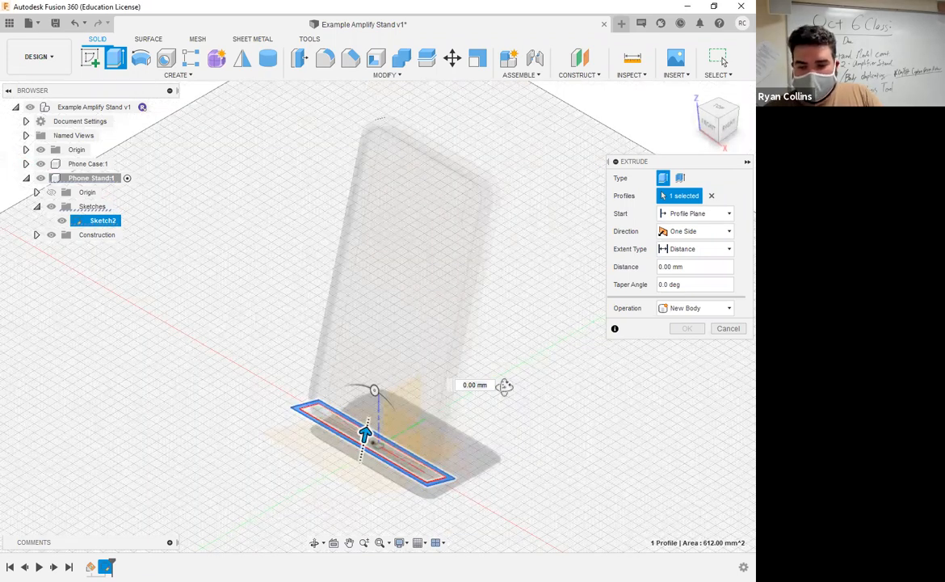
{"action": "middle_click_drag", "start_coordinate": [504, 386], "coordinate": [528, 388], "text": "shift"}
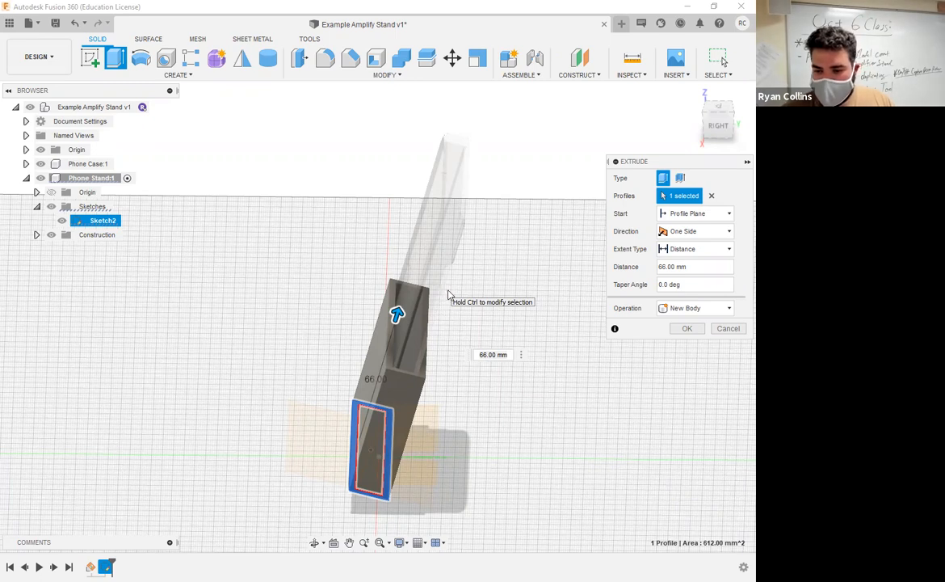
{"action": "left_click", "coordinate": [500, 353]}
{"action": "type", "text": "75"}
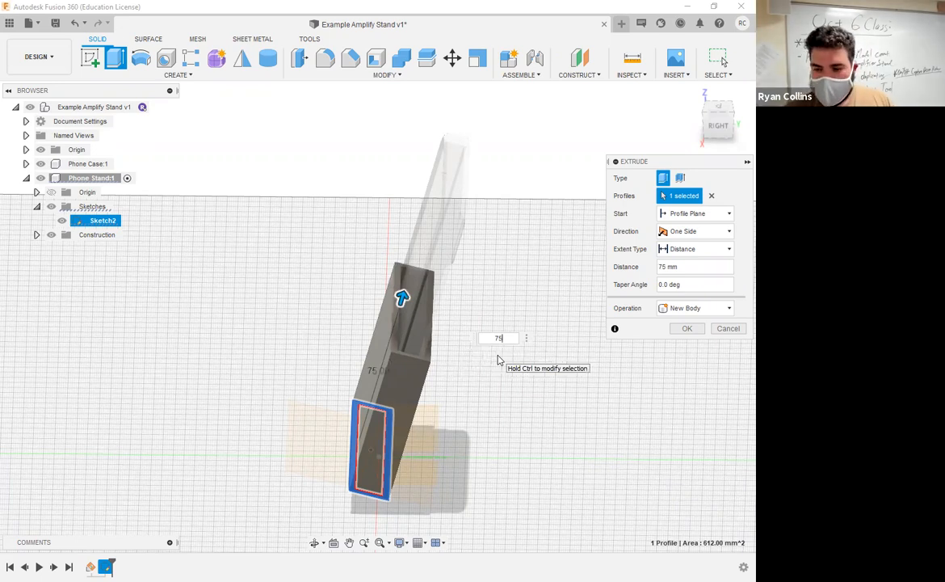
{"action": "key", "text": "Return"}
Show Sketch2 again and extrude both its profiles by -3 mm, joined to the stand body, to close its bottom.
{"action": "mouse_move", "coordinate": [517, 397]}
{"action": "middle_mouse_down", "text": "shift"}
{"action": "mouse_move", "coordinate": [555, 366]}
{"action": "mouse_move", "coordinate": [529, 360]}
{"action": "mouse_move", "coordinate": [540, 314]}
{"action": "mouse_move", "coordinate": [535, 321]}
{"action": "mouse_move", "coordinate": [529, 306]}
{"action": "middle_mouse_up", "text": "shift"}
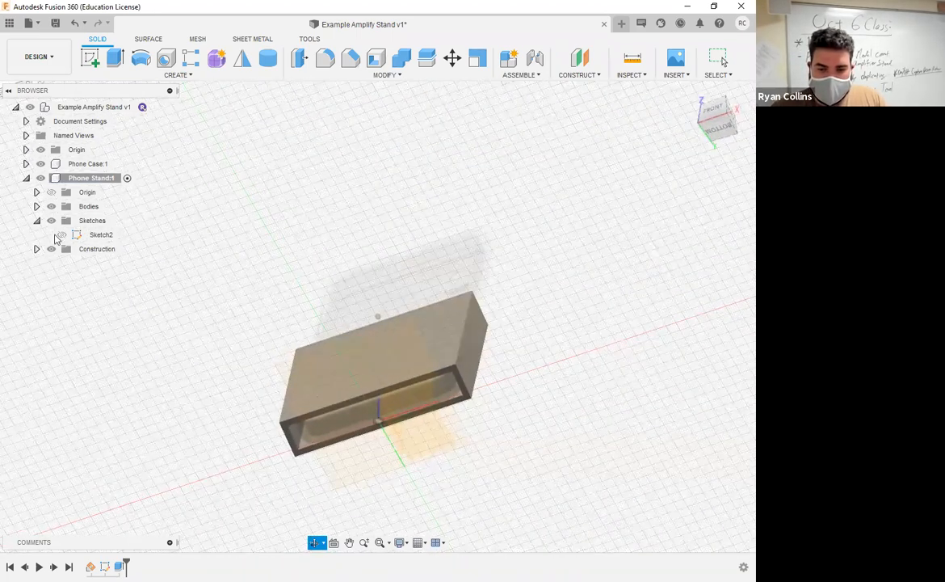
{"action": "left_click", "coordinate": [62, 234]}
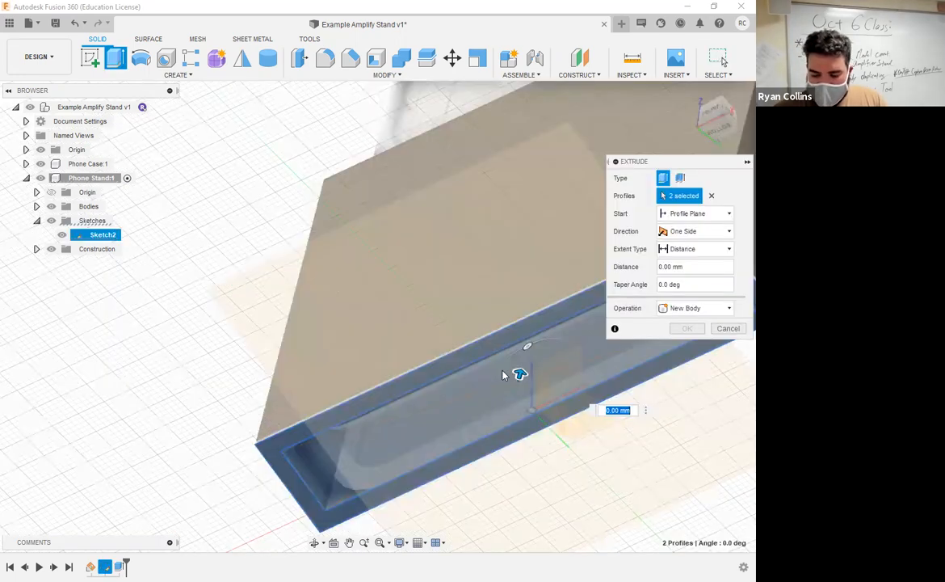
{"action": "middle_click_drag", "start_coordinate": [485, 376], "coordinate": [388, 424], "text": "shift"}
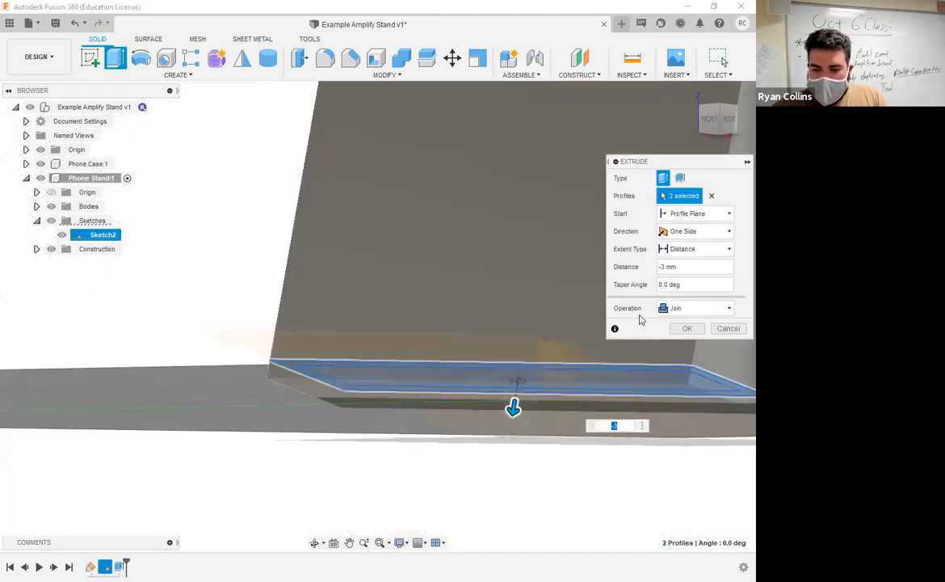
{"action": "left_click", "coordinate": [686, 328]}
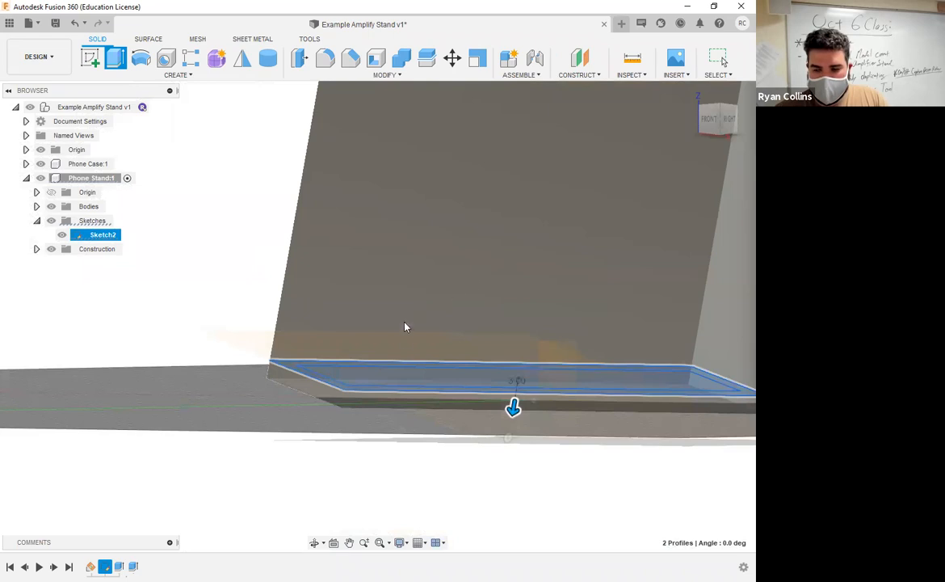
Turn on component color cycling to tell Phone Stand and Phone Case apart.
{"action": "scroll", "coordinate": [548, 316], "scroll_direction": "down", "scroll_amount": 5}
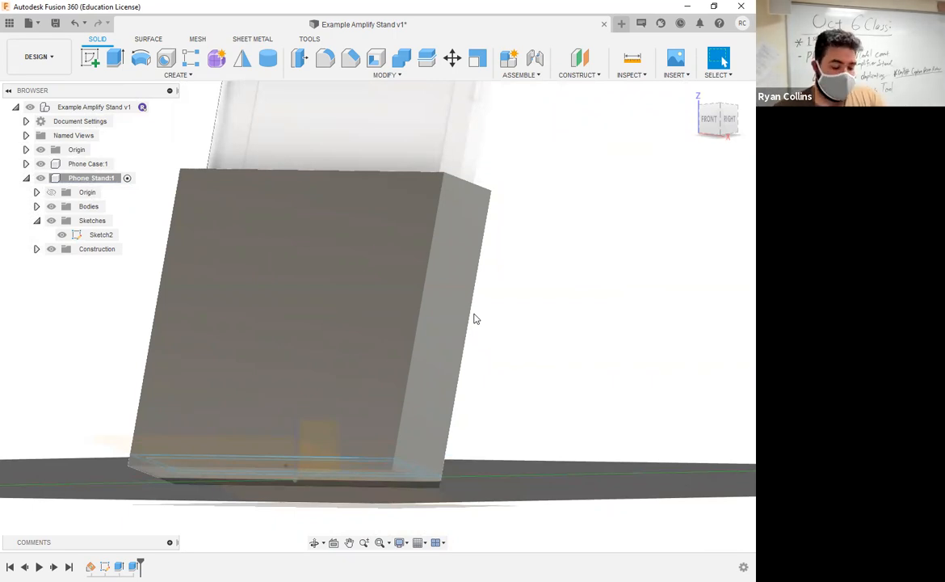
{"action": "key", "text": "shift+n"}
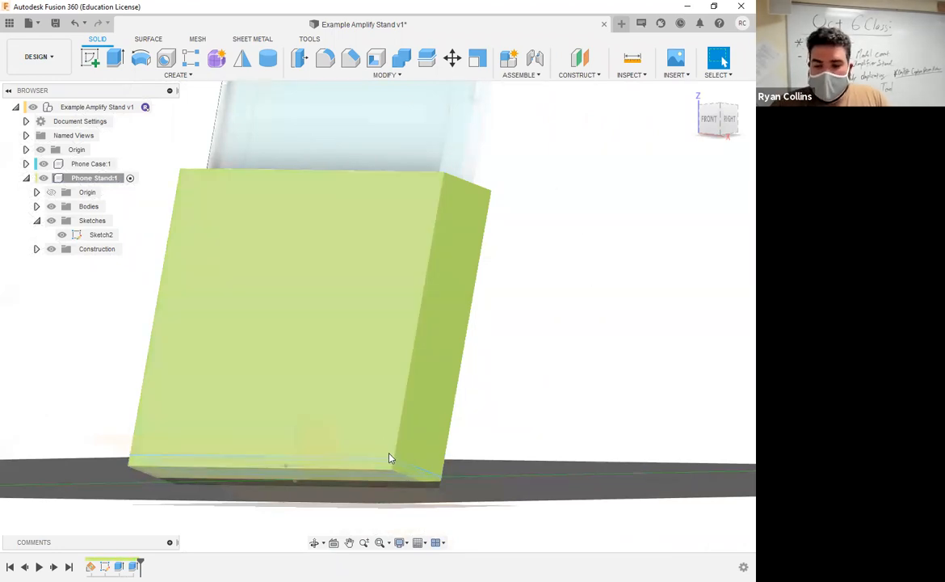
{"action": "middle_click_drag", "start_coordinate": [469, 337], "coordinate": [465, 358], "text": "shift"}
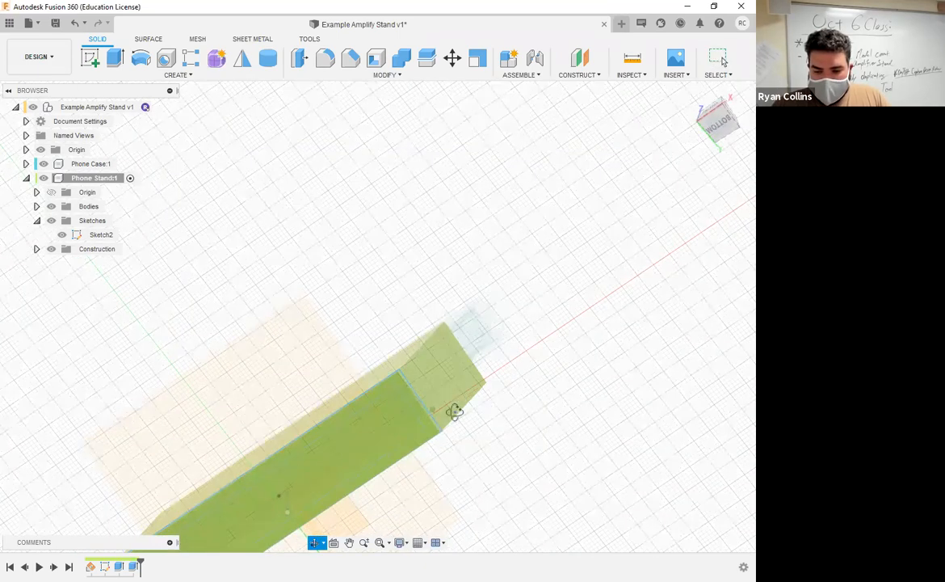
Start a new sketch on the large front face of the phone stand body.
{"action": "middle_click_drag", "start_coordinate": [263, 154], "coordinate": [261, 242], "text": "shift"}
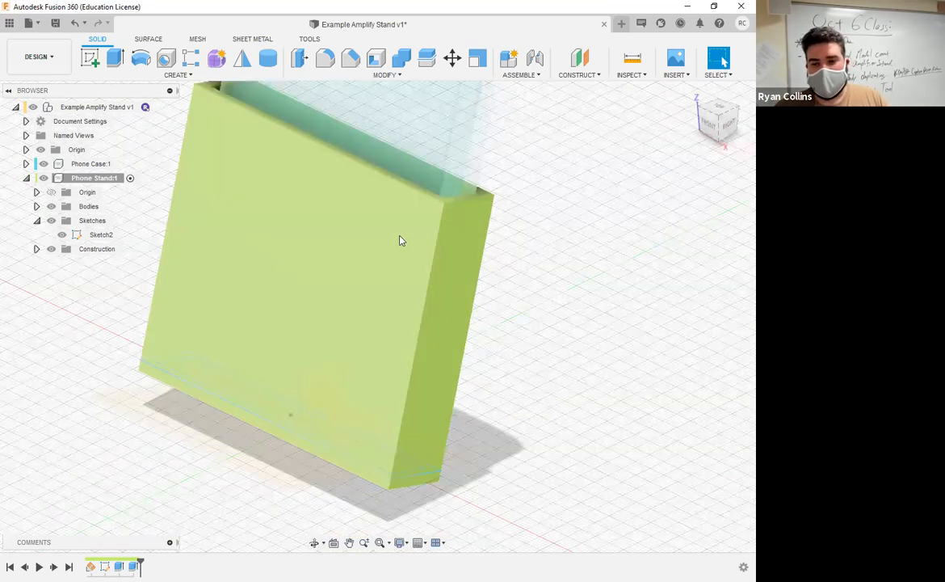
{"action": "left_click", "coordinate": [90, 58]}
{"action": "left_click", "coordinate": [253, 193]}
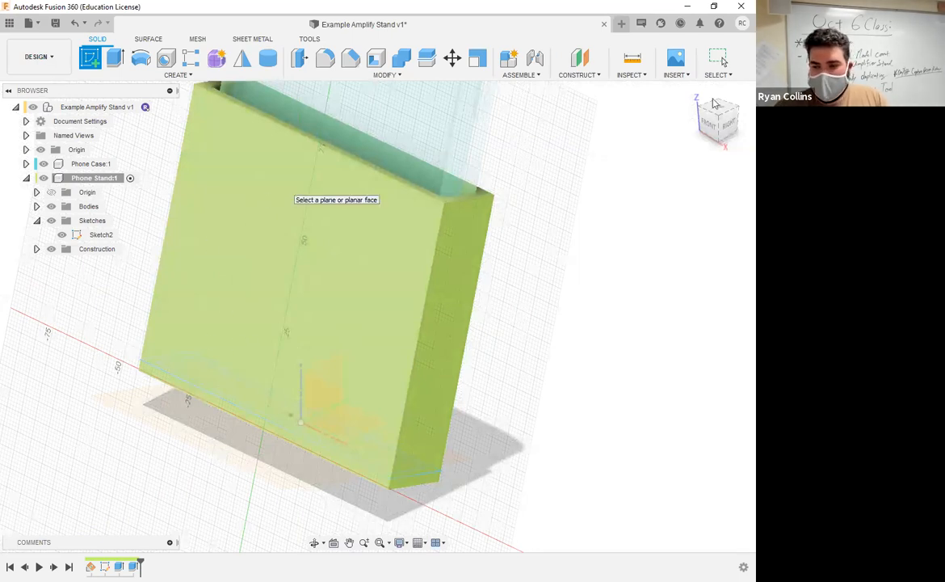
Sketch a vertical construction line about 67.5 mm long down from the top-edge midpoint of the stand's front face.
{"action": "left_click", "coordinate": [284, 191]}
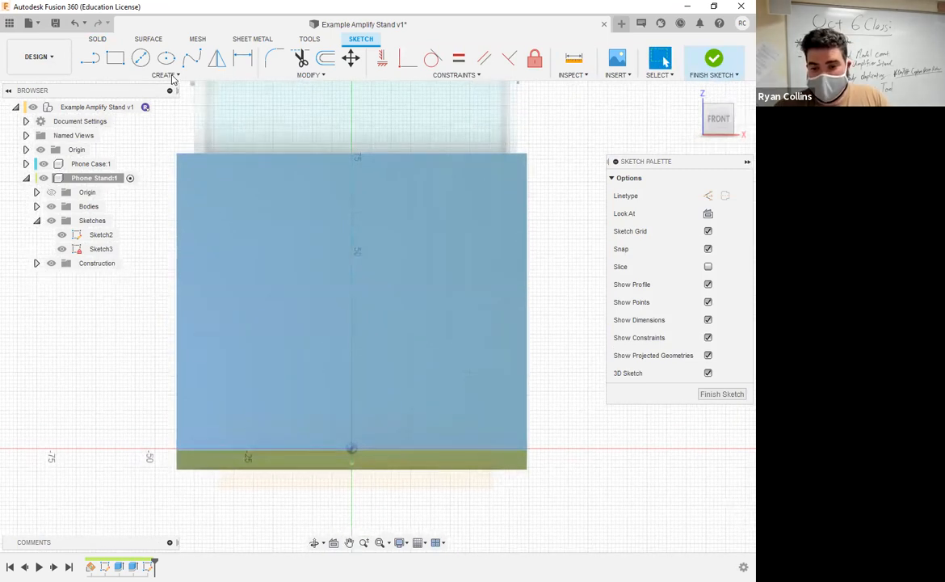
{"action": "left_click", "coordinate": [89, 60]}
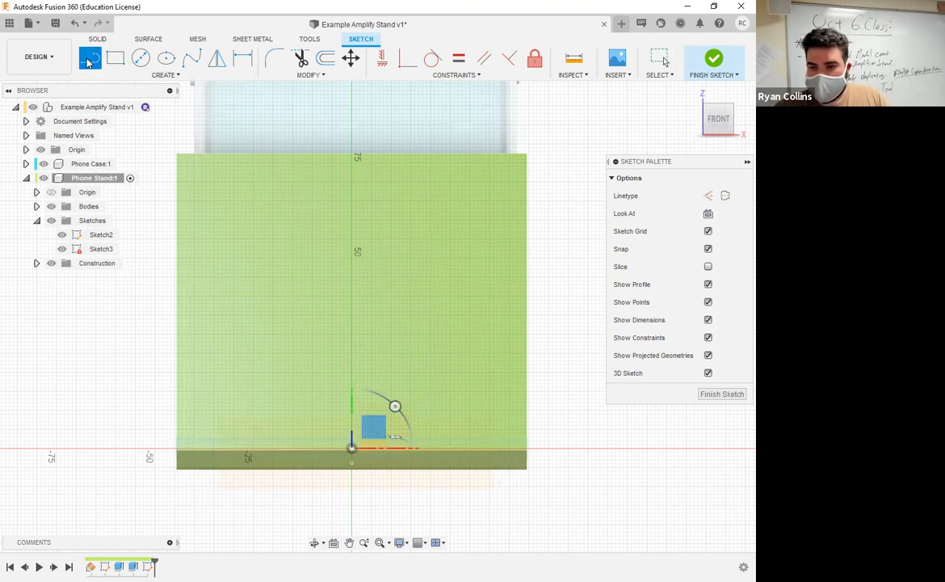
{"action": "left_click", "coordinate": [353, 156]}
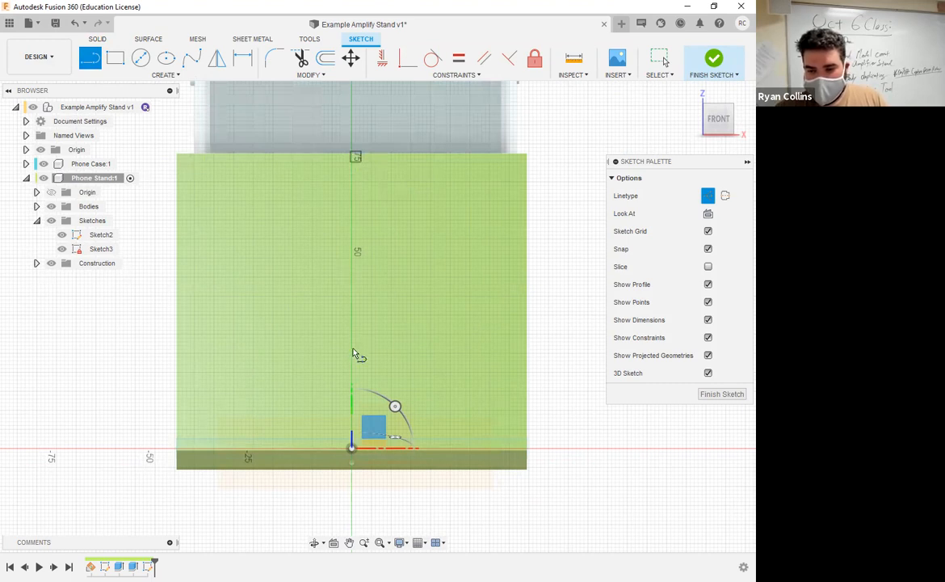
{"action": "left_click", "coordinate": [352, 411]}
{"action": "key", "text": "Escape"}
{"action": "middle_click_drag", "start_coordinate": [370, 269], "coordinate": [289, 139], "text": "shift"}
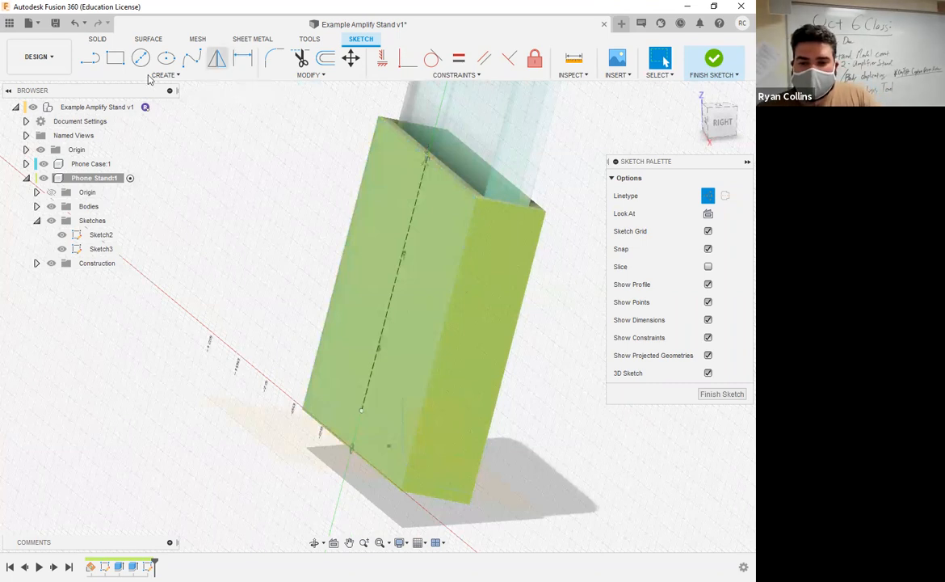
Draw a center rectangle 70 mm wide and 67.5 mm high at the construction line's midpoint and finish the sketch.
{"action": "left_click", "coordinate": [148, 76]}
{"action": "mouse_move", "coordinate": [162, 101]}
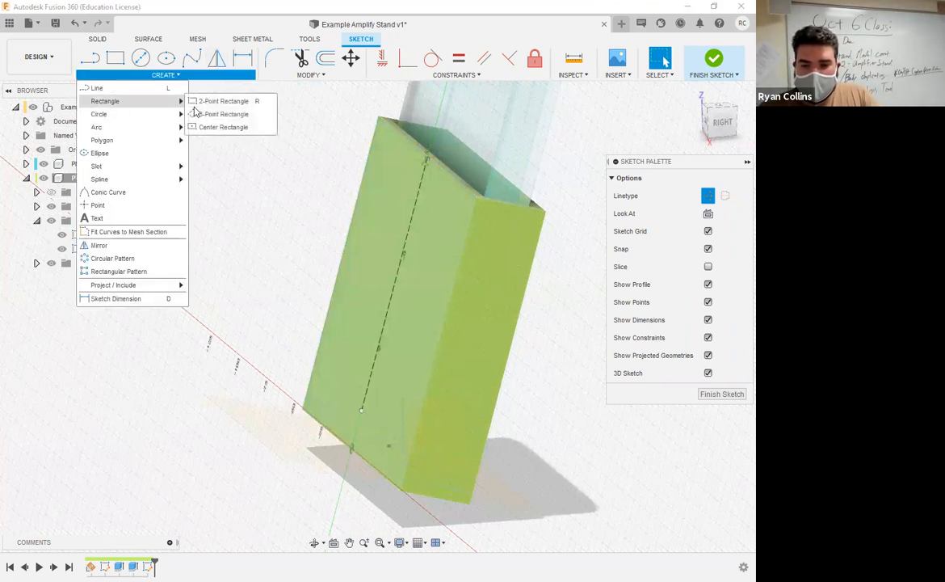
{"action": "left_click", "coordinate": [197, 127]}
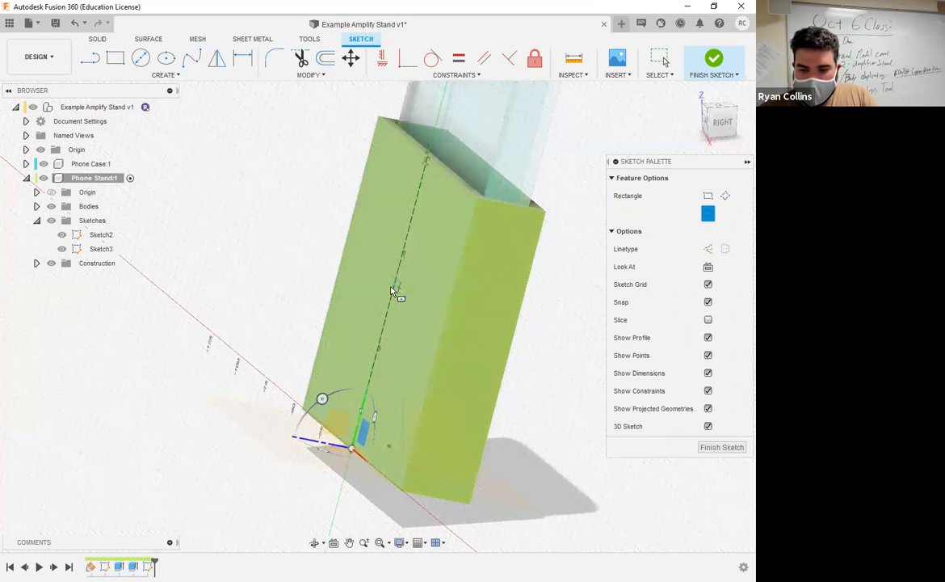
{"action": "left_click", "coordinate": [454, 182]}
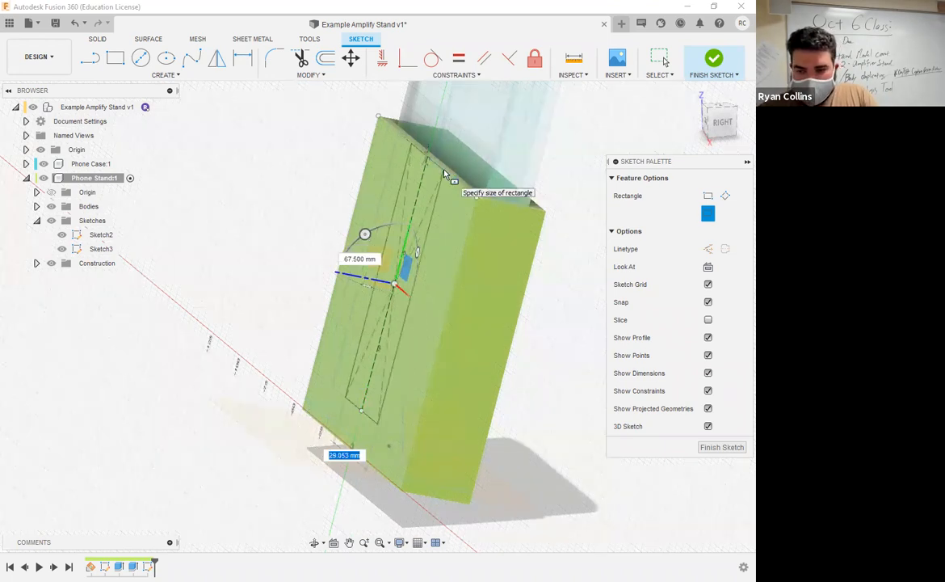
{"action": "middle_click_drag", "start_coordinate": [444, 173], "coordinate": [503, 189], "text": "shift"}
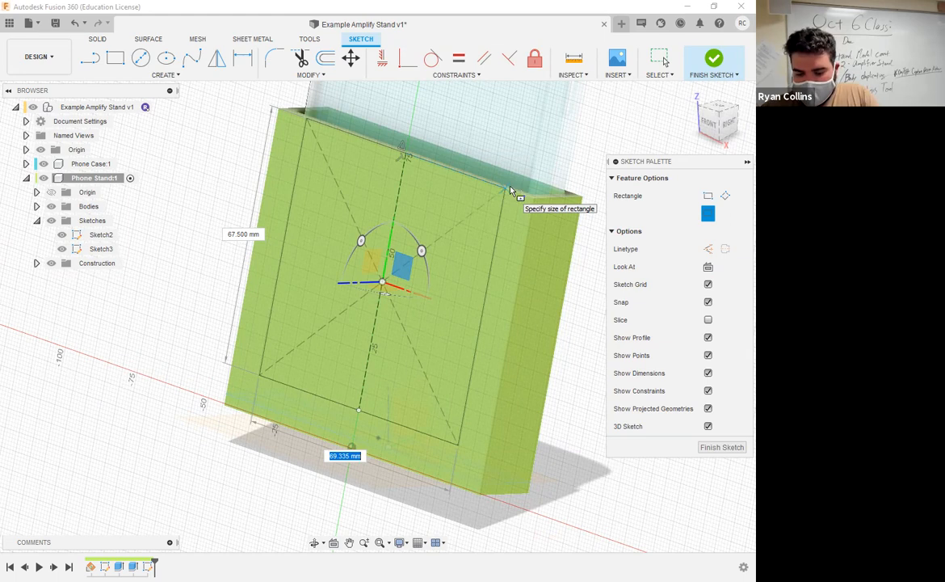
{"action": "type", "text": "70"}
{"action": "key", "text": "Tab"}
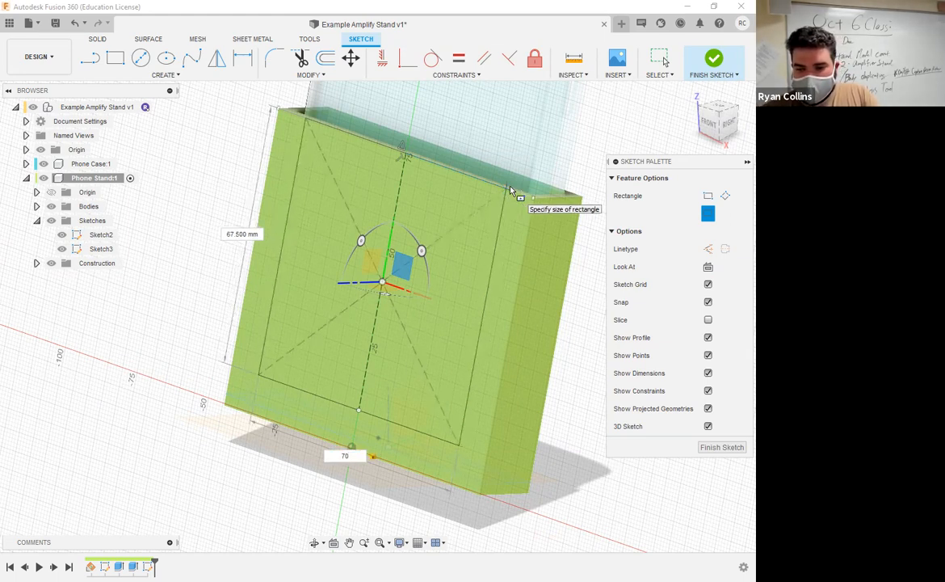
{"action": "key", "text": "Return"}
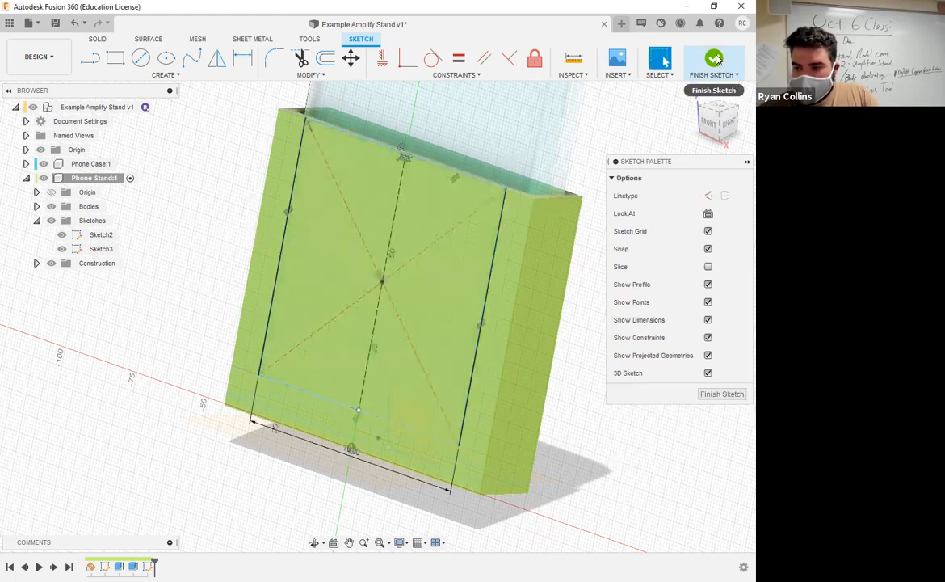
{"action": "left_click", "coordinate": [714, 58]}
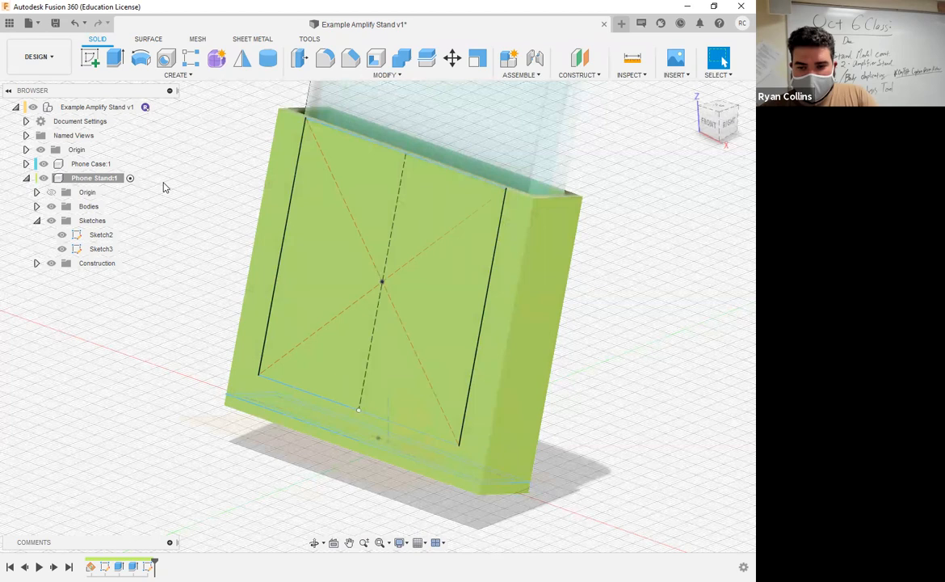
Set up a -3 mm cut extrusion of the rectangle profile into the stand's front wall.
{"action": "key", "text": "e"}
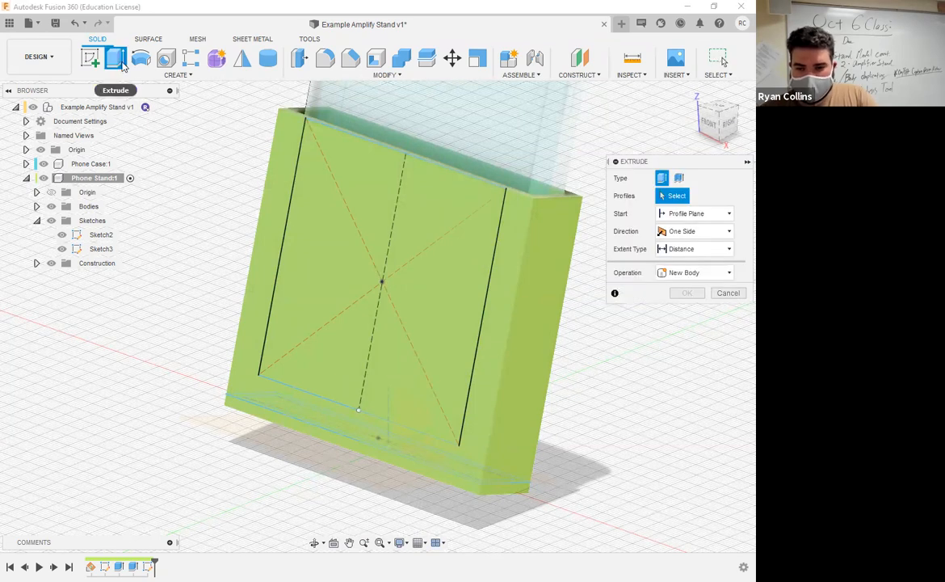
{"action": "left_click", "coordinate": [380, 283]}
{"action": "middle_click_drag", "start_coordinate": [510, 361], "coordinate": [475, 338], "text": "shift"}
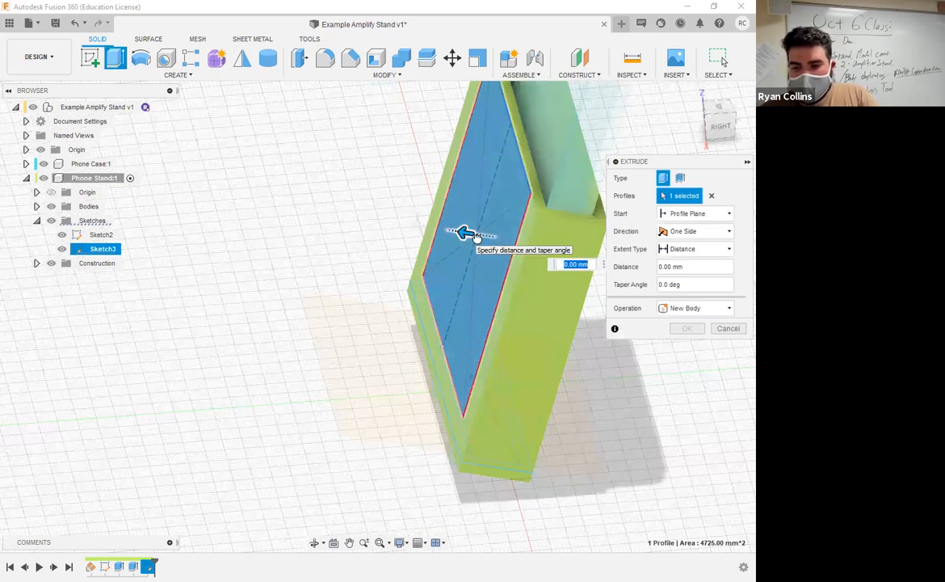
{"action": "left_click_drag", "start_coordinate": [465, 234], "coordinate": [493, 238]}
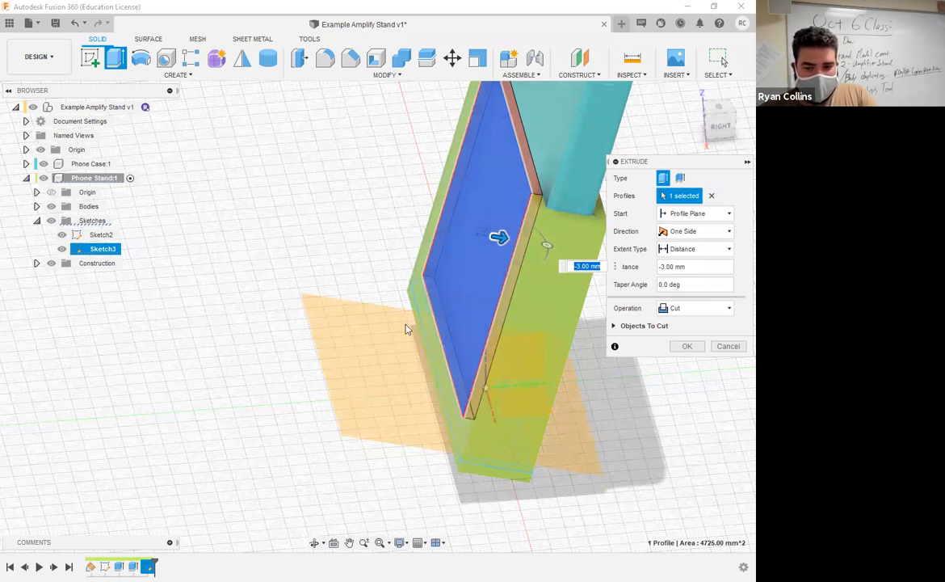
{"action": "middle_click_drag", "start_coordinate": [407, 329], "coordinate": [439, 216]}
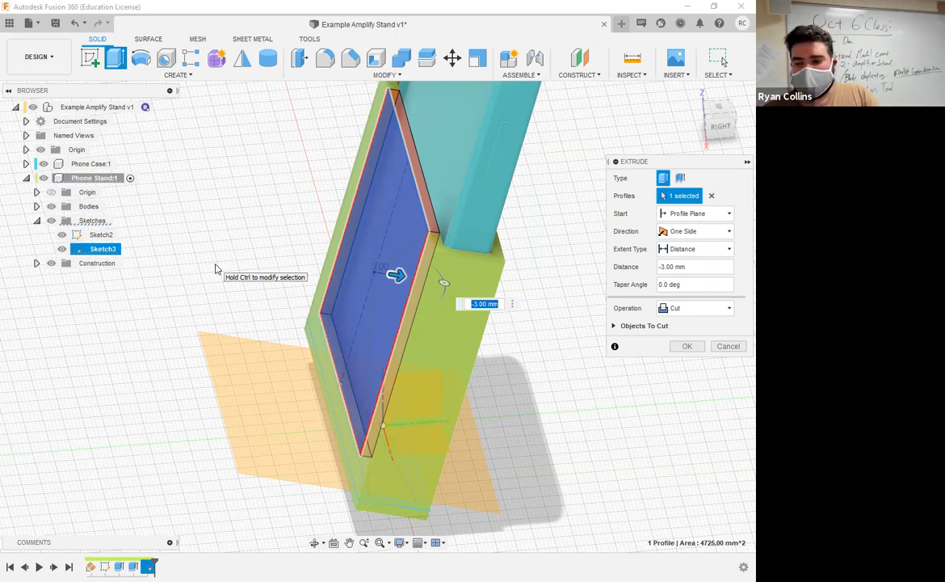
Hide Phone Case and complete the cut with its extent set to the front wall's inner face.
{"action": "left_click", "coordinate": [44, 164]}
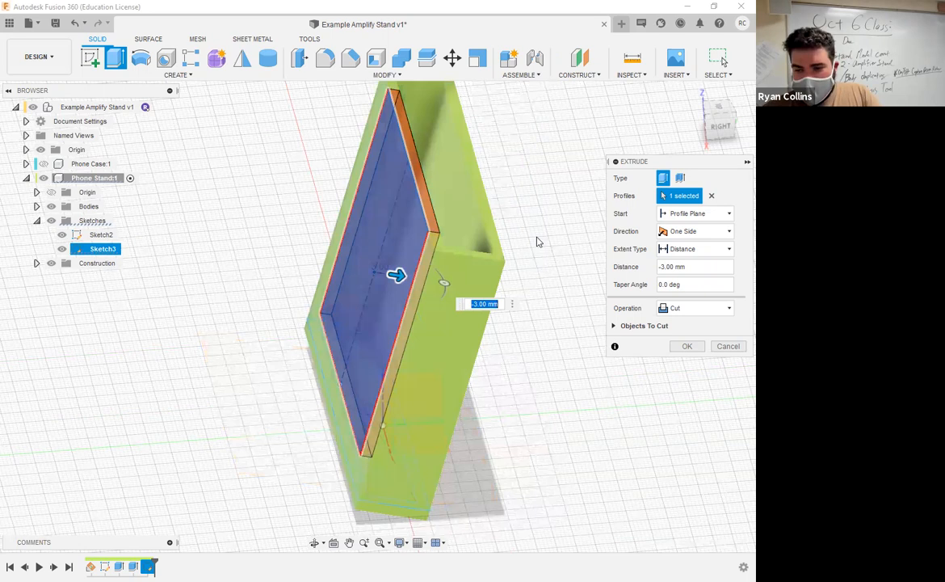
{"action": "middle_click_drag", "start_coordinate": [465, 228], "coordinate": [484, 234], "text": "shift"}
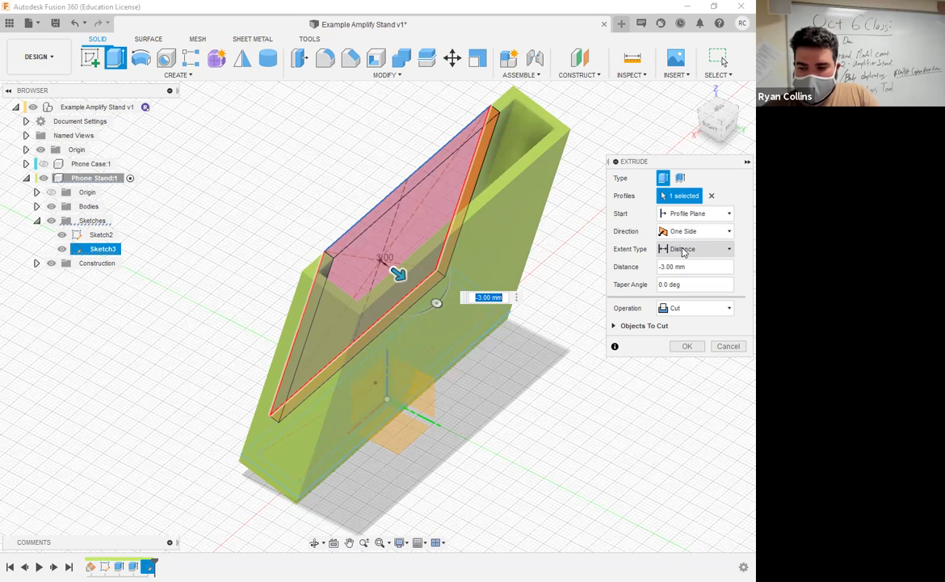
{"action": "left_click", "coordinate": [683, 251]}
{"action": "left_click", "coordinate": [701, 280]}
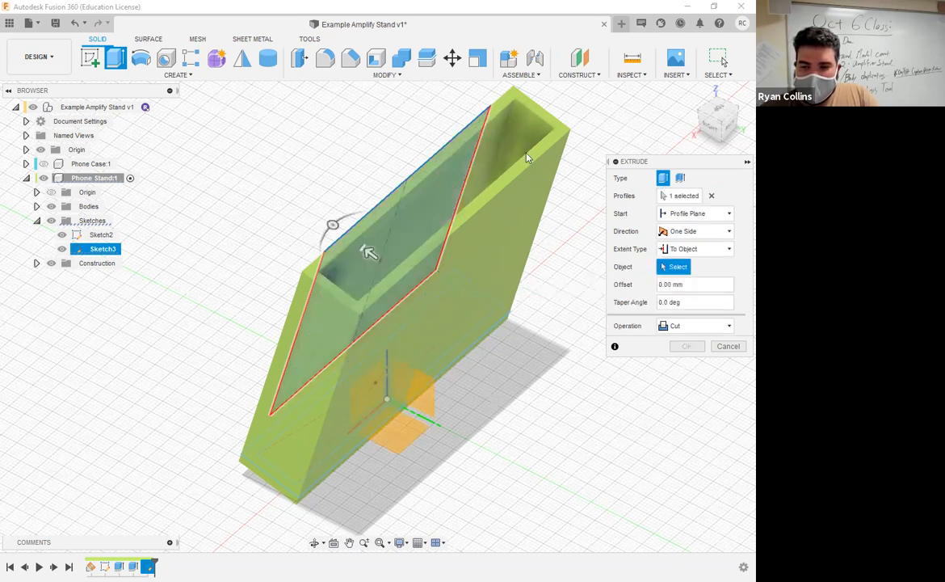
{"action": "left_click", "coordinate": [481, 150]}
{"action": "middle_click_drag", "start_coordinate": [232, 214], "coordinate": [272, 209], "text": "shift"}
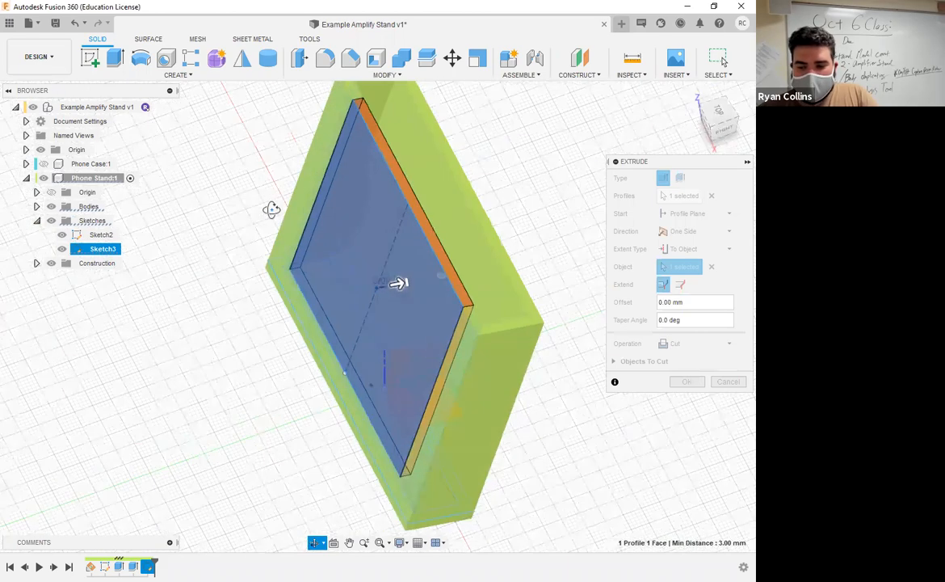
{"action": "middle_click_drag", "start_coordinate": [640, 342], "coordinate": [483, 260], "text": "shift"}
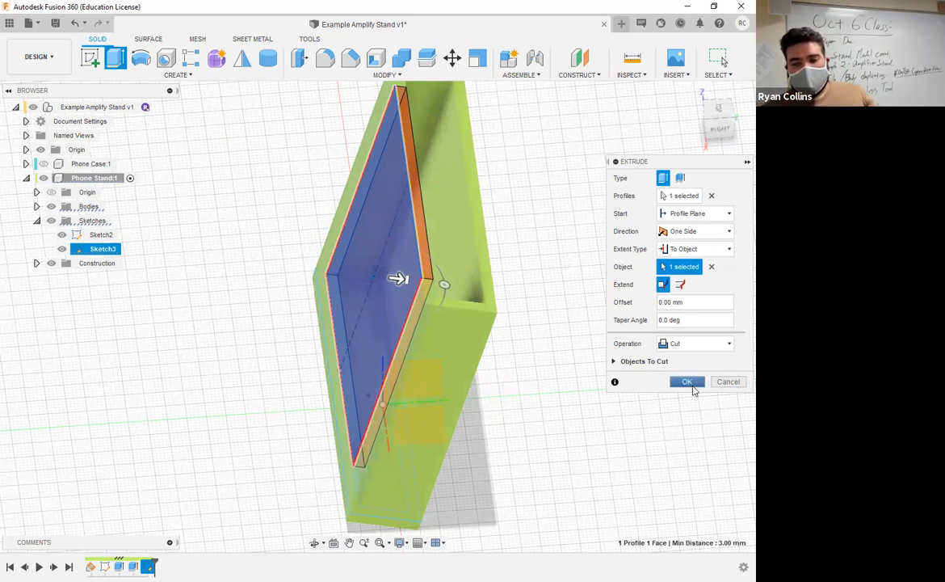
{"action": "left_click", "coordinate": [690, 385]}
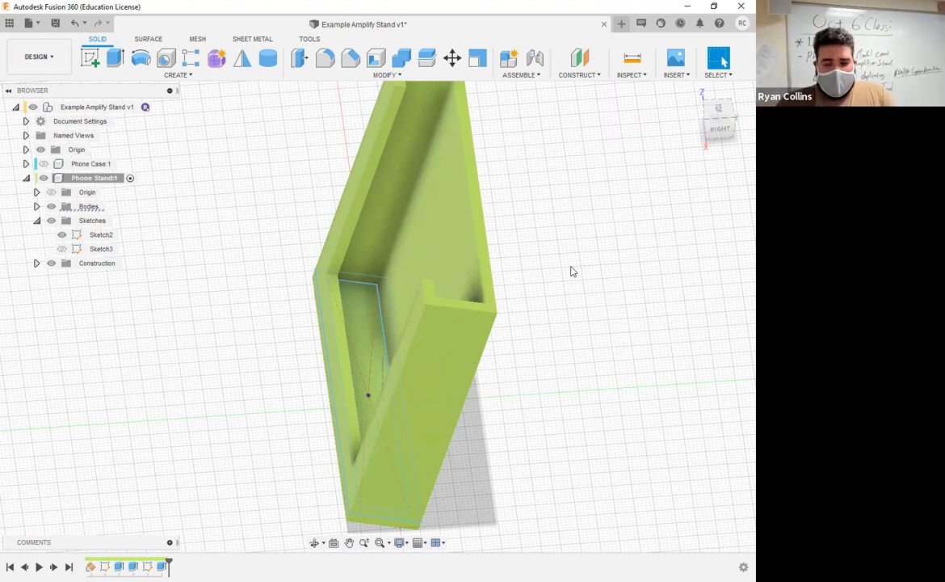
Show Phone Case to check how it sits in the opened stand, and hide it again.
{"action": "middle_click_drag", "start_coordinate": [576, 366], "coordinate": [618, 310], "text": "shift"}
{"action": "left_click", "coordinate": [44, 163]}
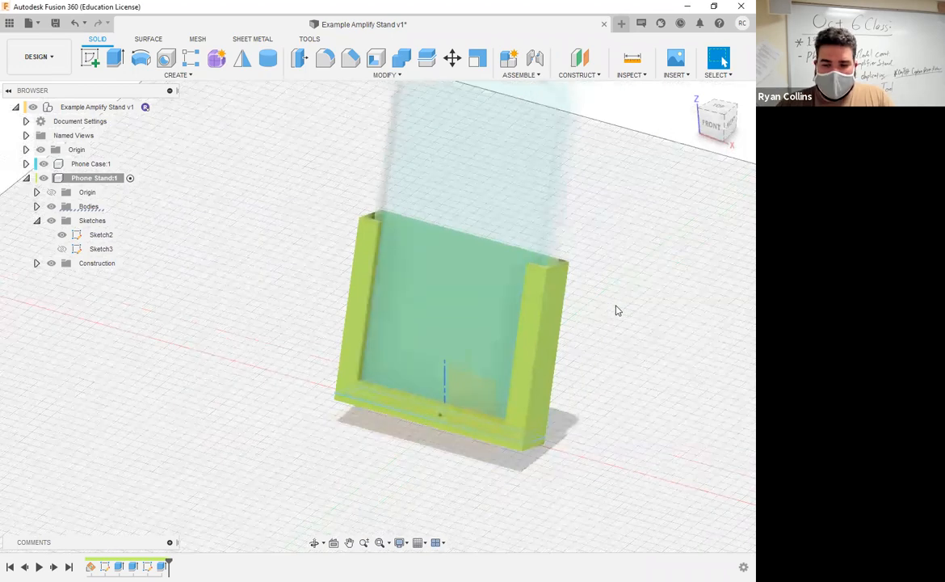
{"action": "left_click", "coordinate": [43, 164]}
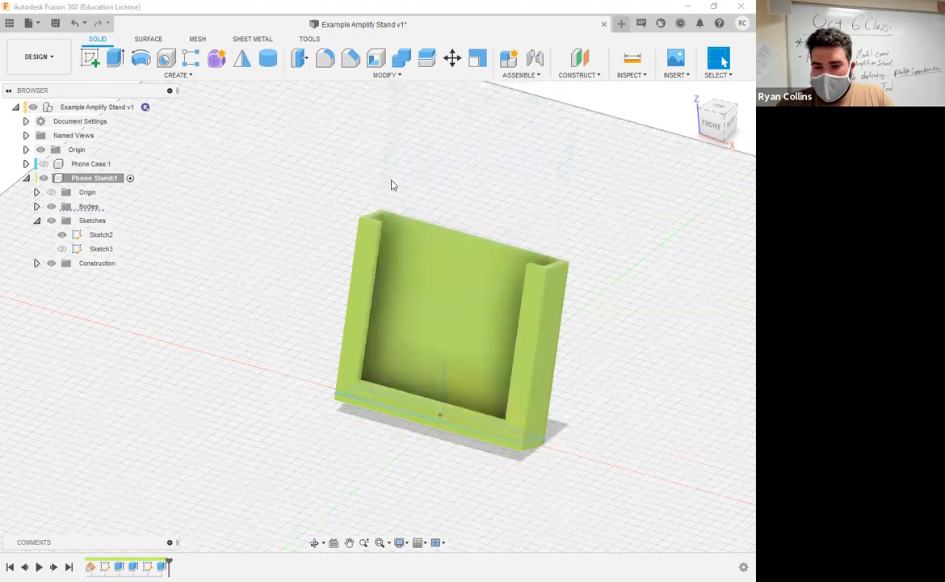
Fillet the stand's top rim face and the side and bottom faces of the front cutout with a 1 mm radius.
{"action": "left_click", "coordinate": [326, 62]}
{"action": "middle_click_drag", "start_coordinate": [485, 214], "coordinate": [311, 204]}
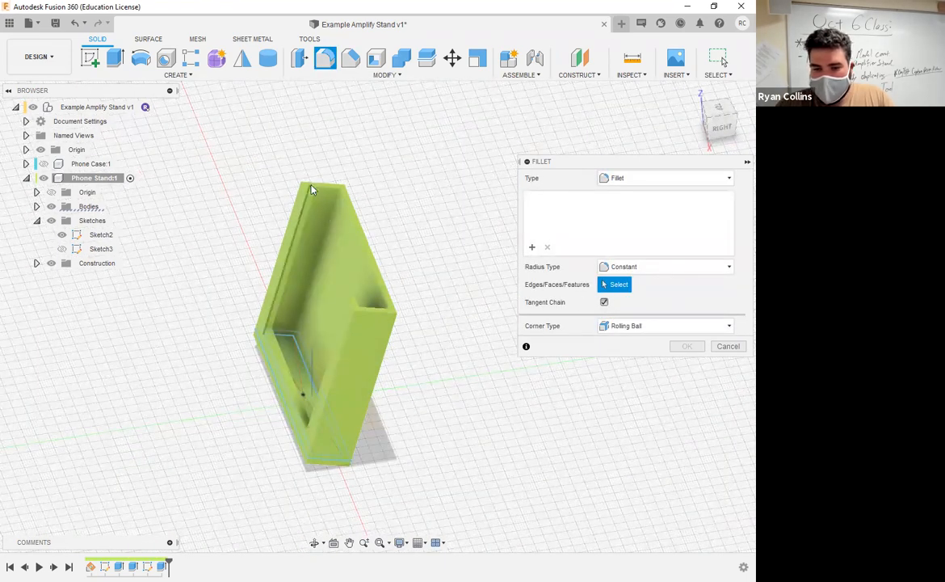
{"action": "scroll", "coordinate": [307, 189], "scroll_direction": "up", "scroll_amount": 5}
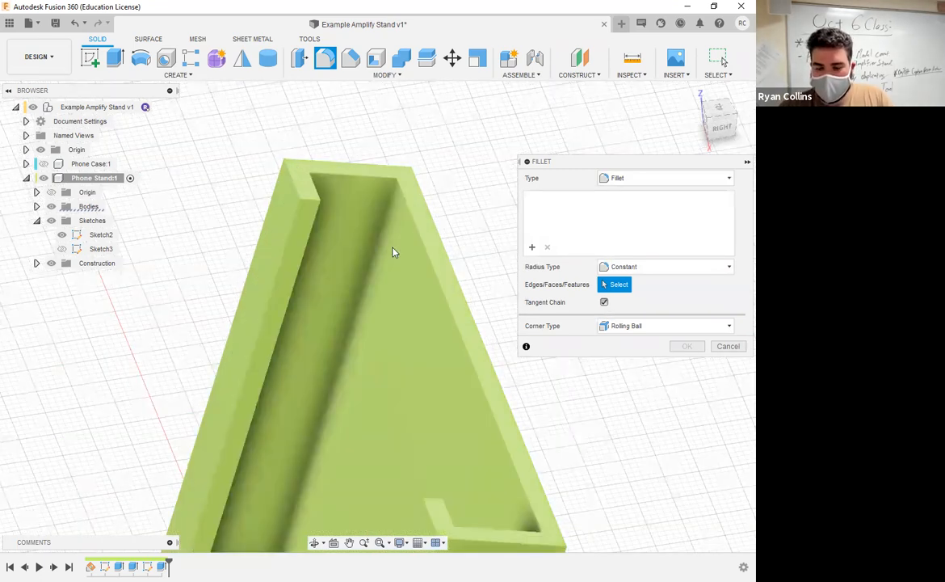
{"action": "left_click", "coordinate": [297, 199]}
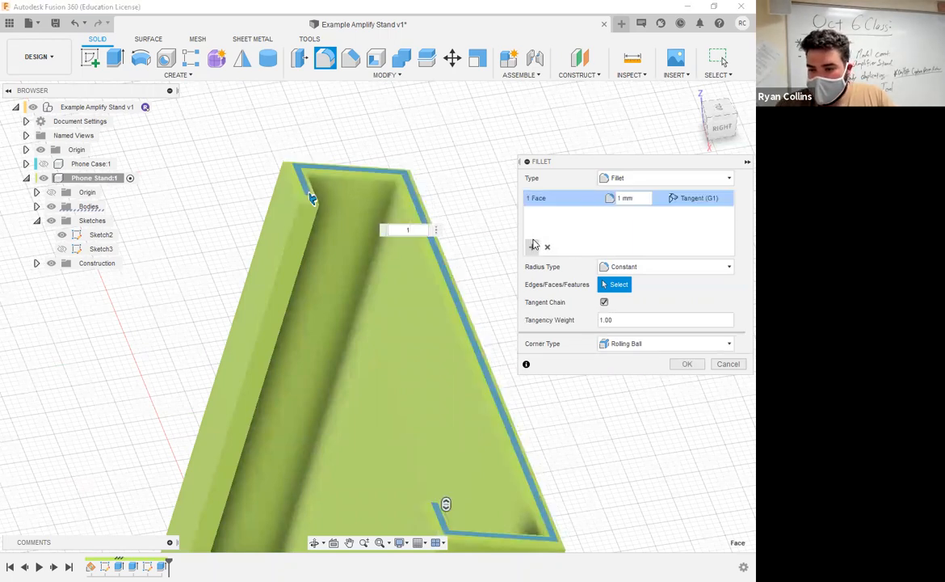
{"action": "left_click", "coordinate": [304, 188]}
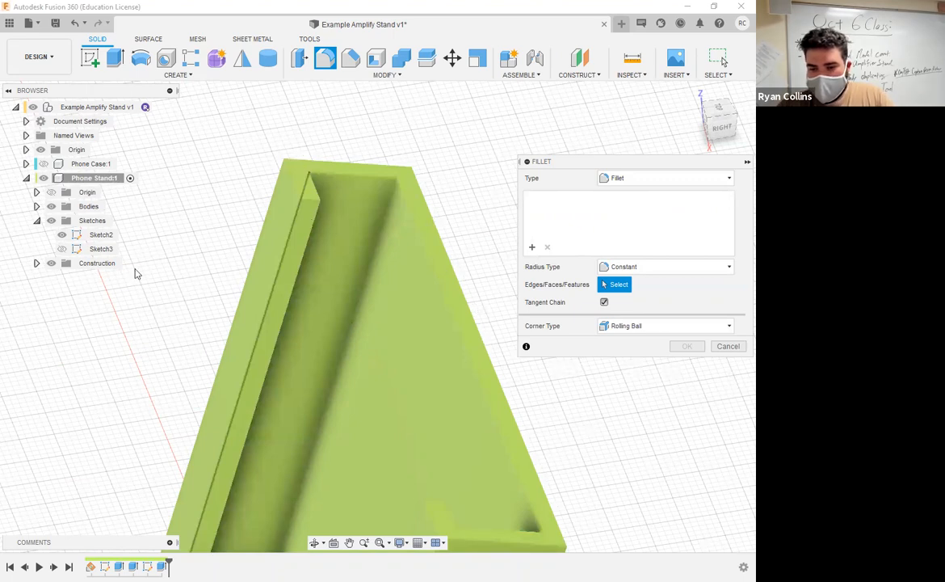
{"action": "middle_click_drag", "start_coordinate": [189, 346], "coordinate": [394, 257], "text": "shift"}
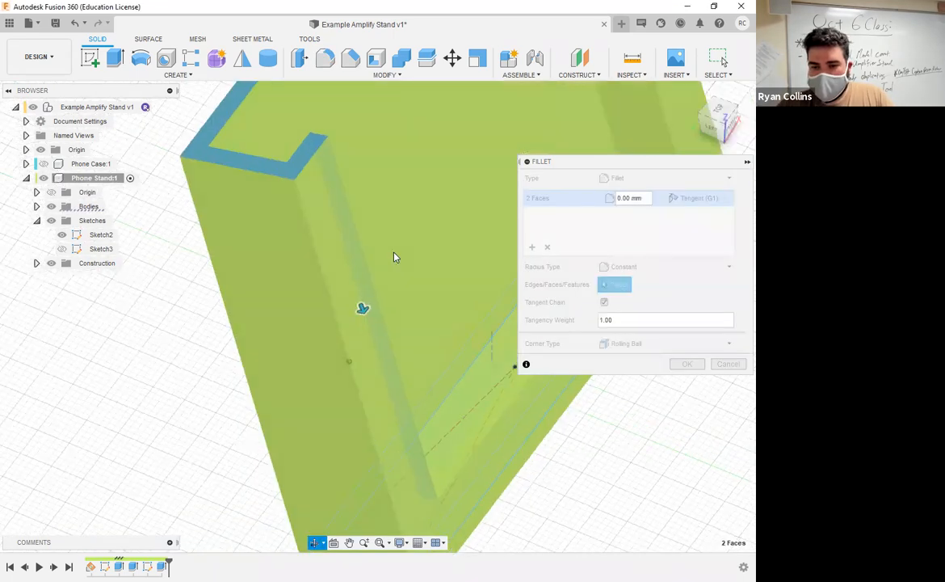
{"action": "middle_click_drag", "start_coordinate": [310, 250], "coordinate": [398, 204], "text": "shift"}
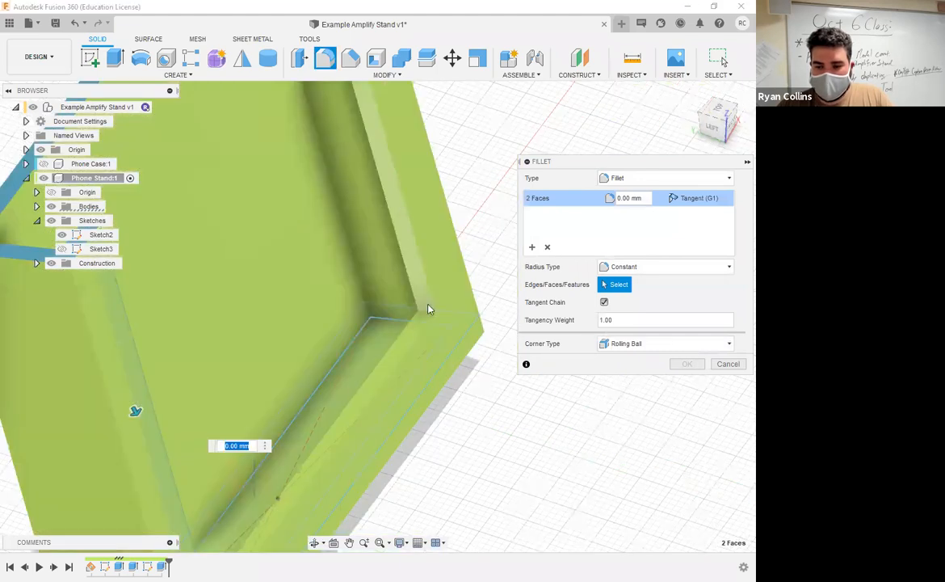
{"action": "left_click", "coordinate": [399, 353]}
{"action": "middle_click_drag", "start_coordinate": [459, 240], "coordinate": [439, 312], "text": "shift"}
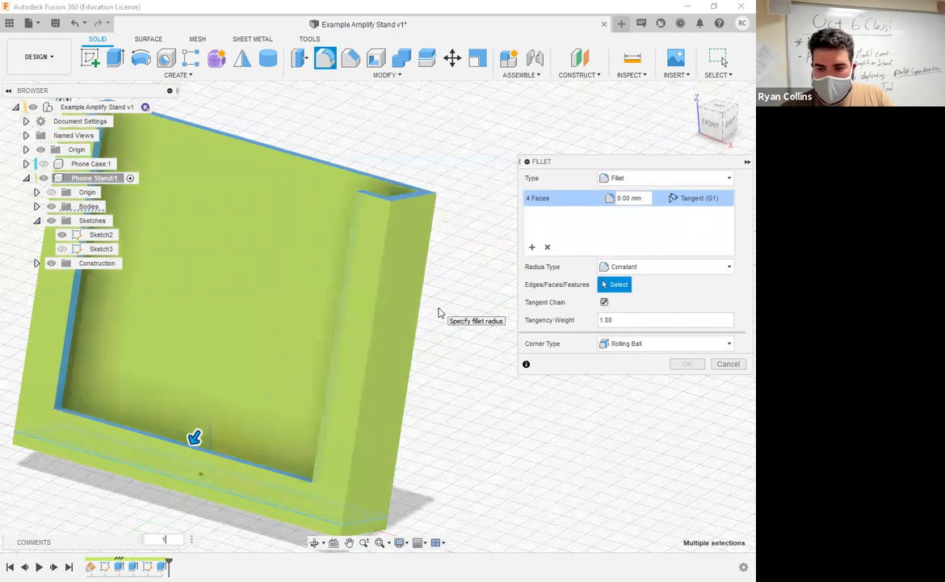
{"action": "middle_click_drag", "start_coordinate": [398, 255], "coordinate": [403, 254], "text": "shift"}
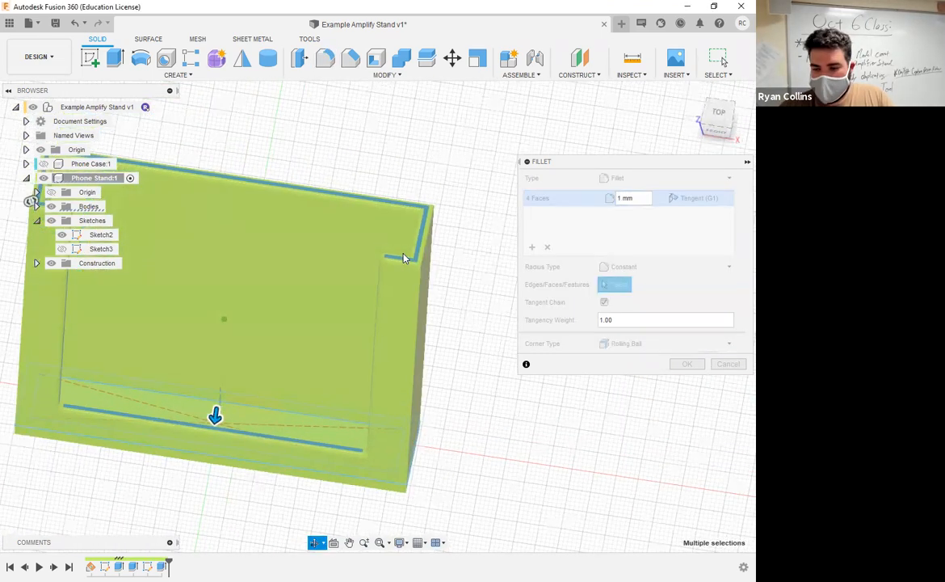
{"action": "key", "text": "Return"}
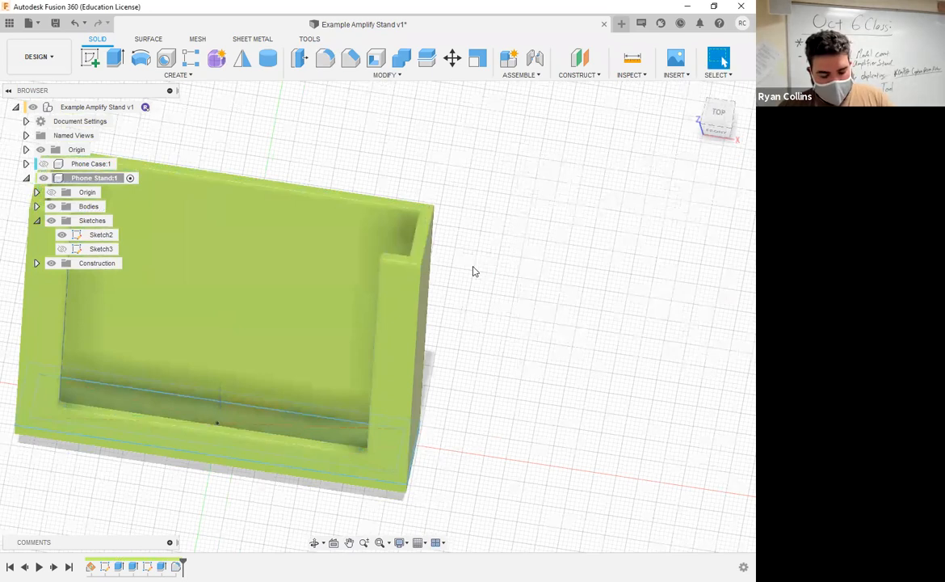
Fillet the edges of the stand's two outer side faces with a 2 mm radius.
{"action": "right_click", "coordinate": [542, 282]}
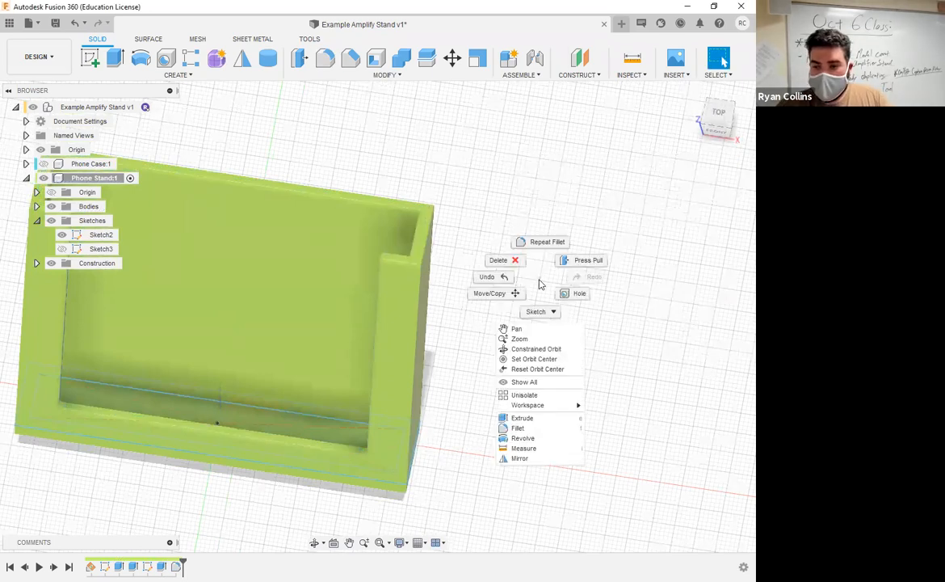
{"action": "left_click", "coordinate": [540, 230]}
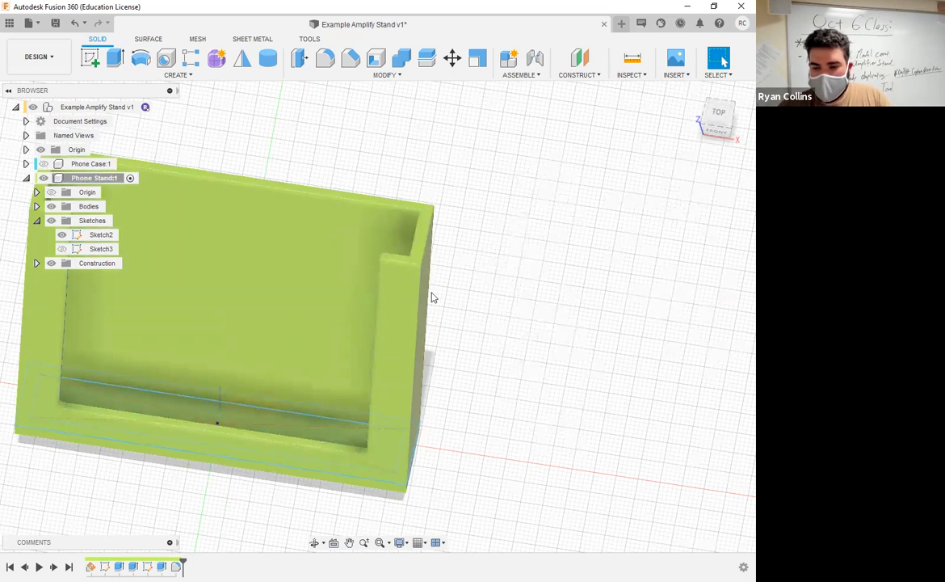
{"action": "mouse_move", "coordinate": [230, 352]}
{"action": "middle_mouse_down", "text": "shift"}
{"action": "mouse_move", "coordinate": [261, 344]}
{"action": "mouse_move", "coordinate": [230, 372]}
{"action": "middle_mouse_up", "text": "shift"}
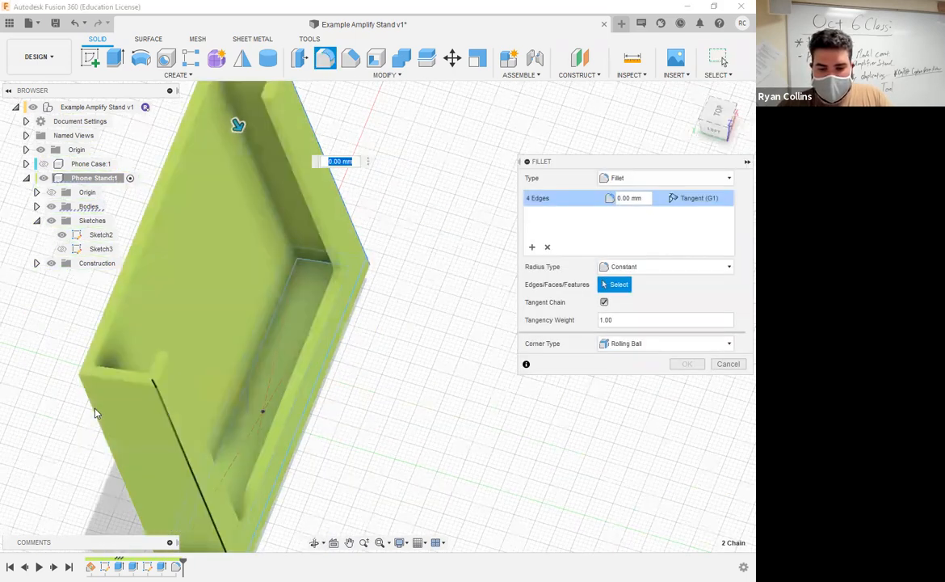
{"action": "left_click", "coordinate": [95, 412]}
{"action": "middle_click_drag", "start_coordinate": [252, 479], "coordinate": [270, 365]}
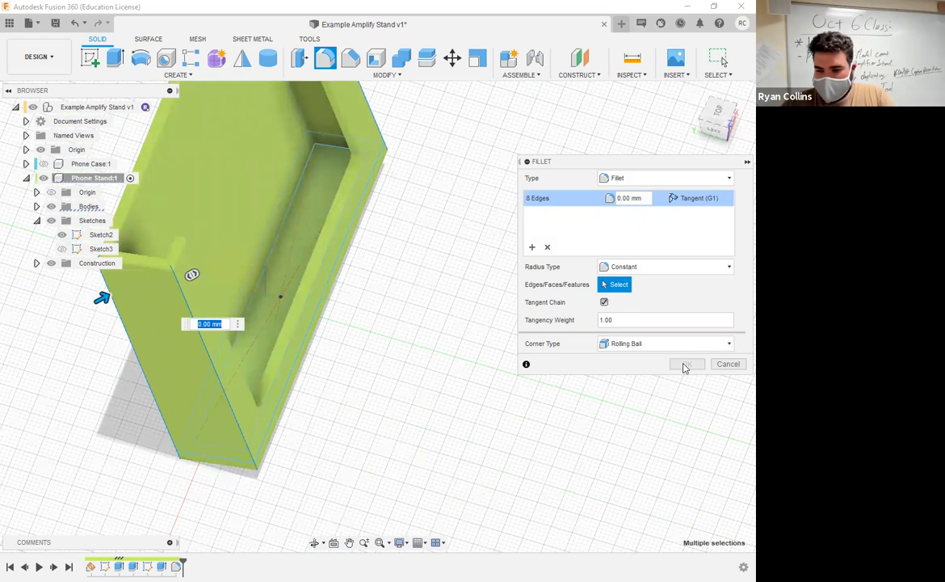
{"action": "type", "text": "1"}
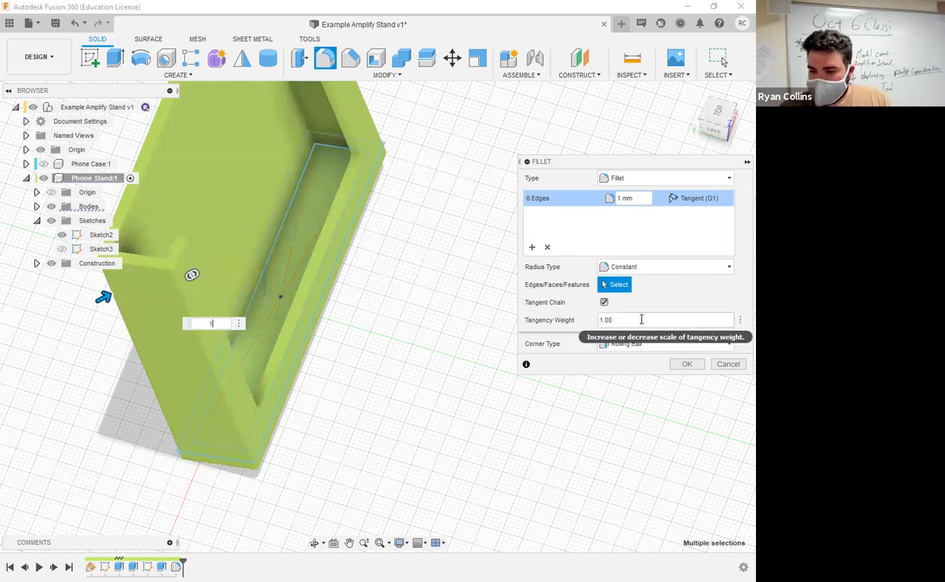
{"action": "left_click", "coordinate": [636, 203]}
{"action": "type", "text": "2"}
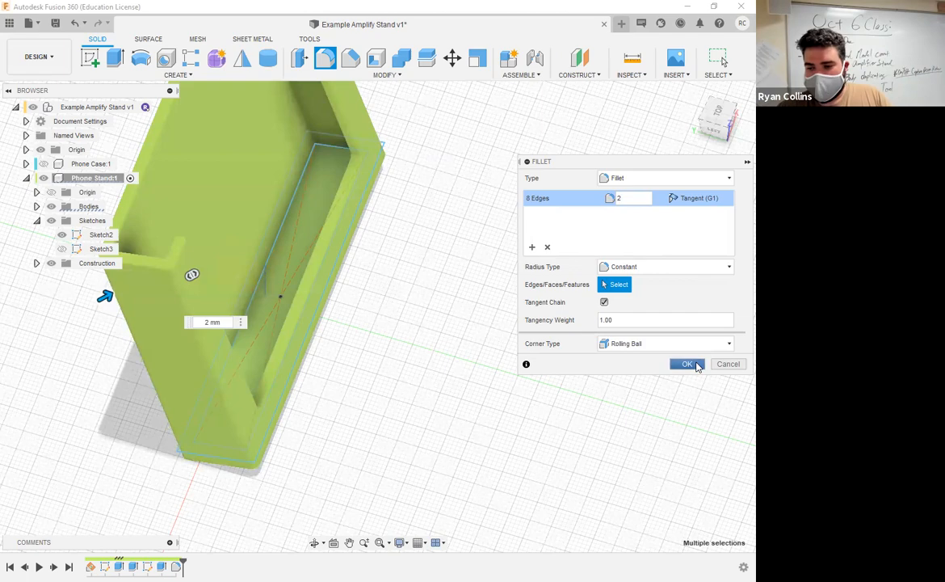
{"action": "key", "text": "Return"}
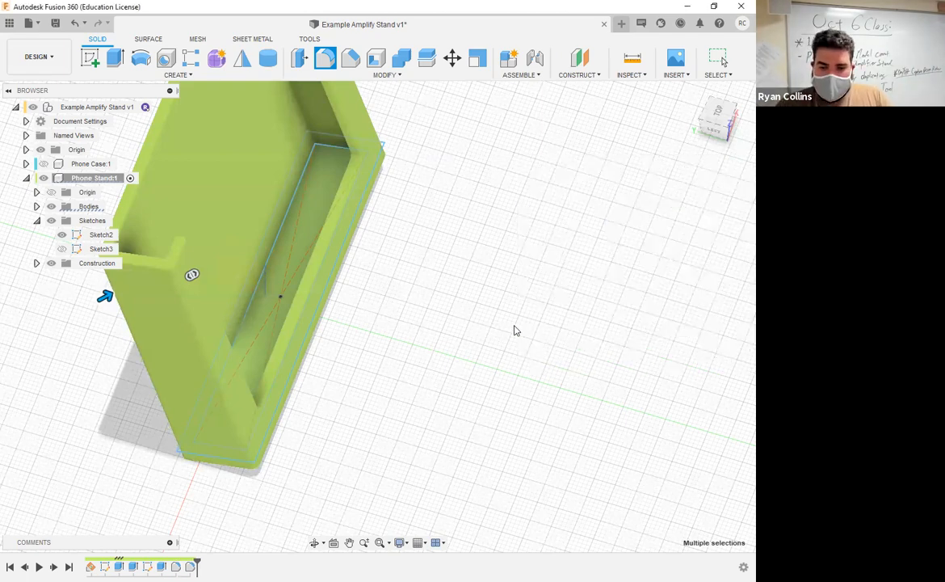
Show Phone Case and start a new sketch on the vertical side-view origin plane through the stand.
{"action": "middle_click_drag", "start_coordinate": [515, 330], "coordinate": [136, 155], "text": "shift"}
{"action": "left_click", "coordinate": [43, 164]}
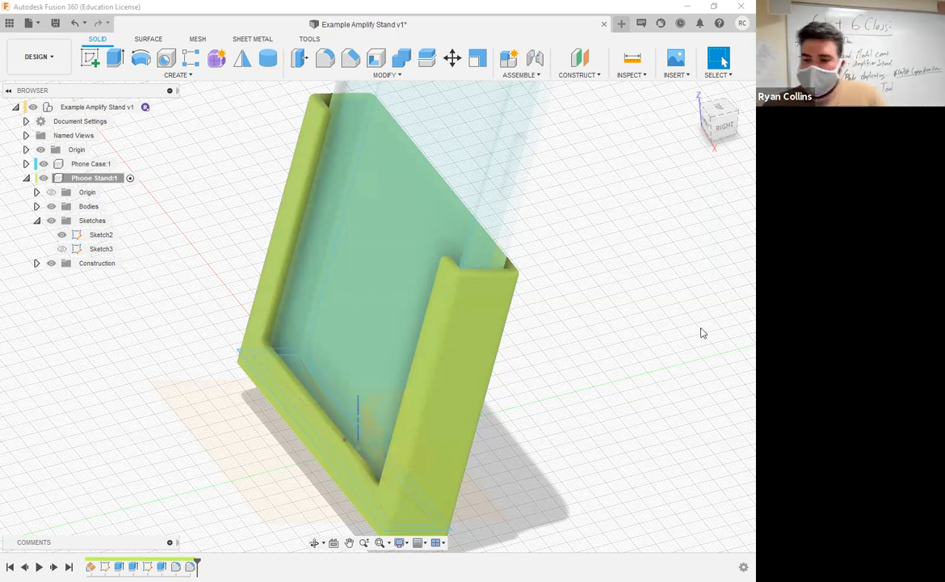
{"action": "middle_click_drag", "start_coordinate": [656, 341], "coordinate": [500, 219], "text": "shift"}
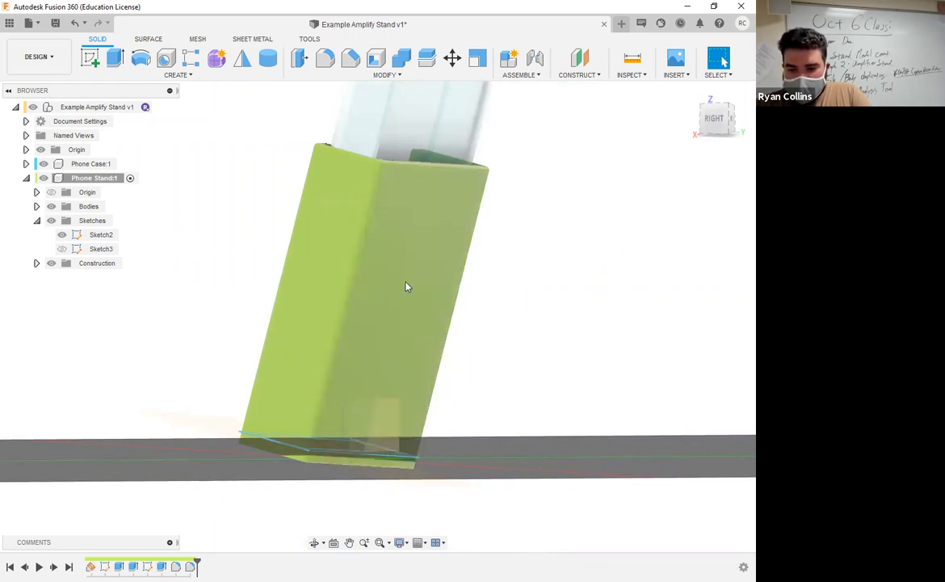
{"action": "left_click", "coordinate": [714, 123]}
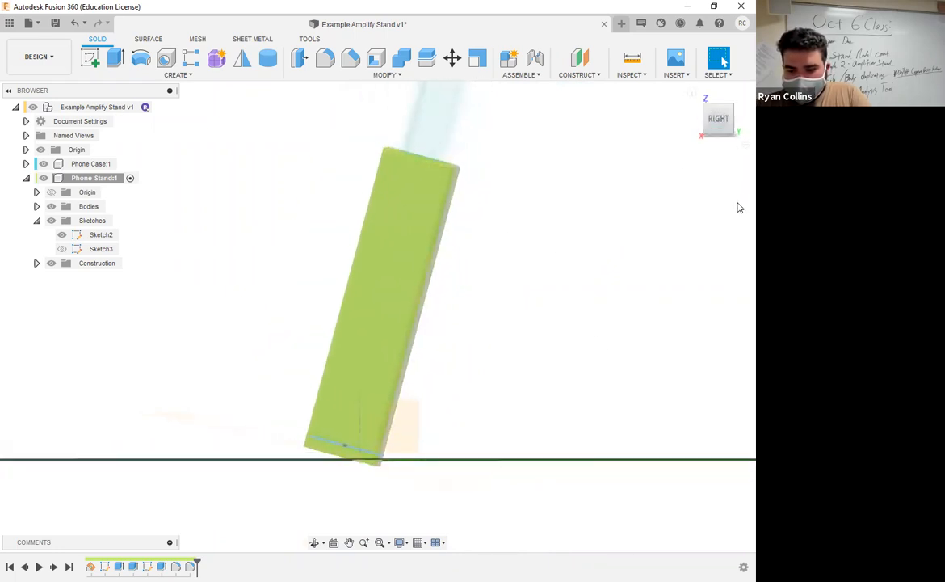
{"action": "left_click", "coordinate": [93, 61]}
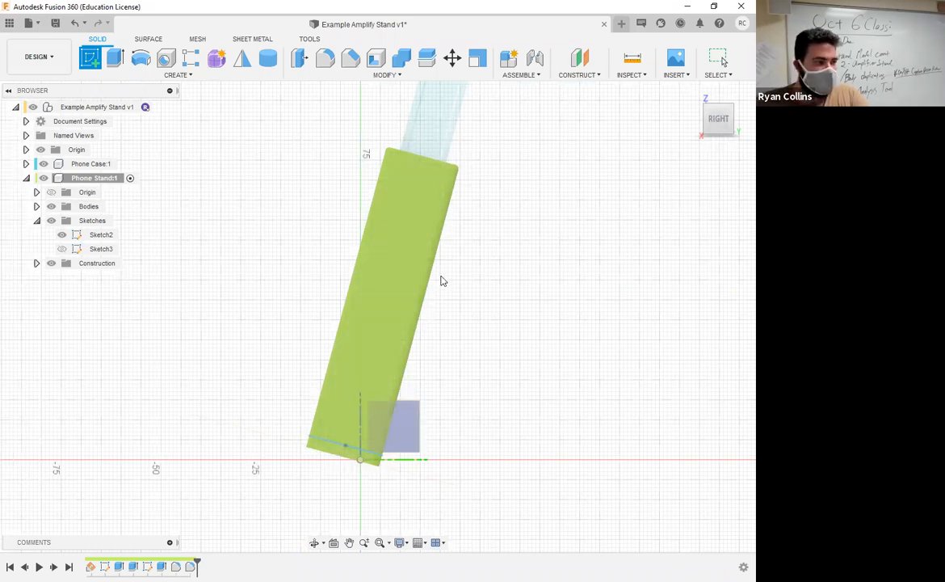
{"action": "left_click", "coordinate": [420, 441]}
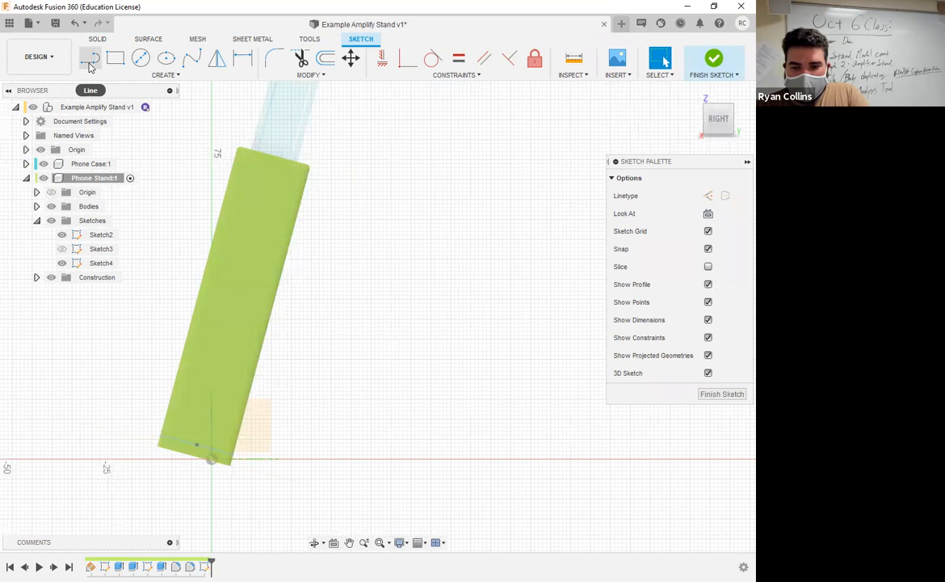
Sketch a line from the stand's back edge sloping down past the ground axis at 60° to the horizontal.
{"action": "left_click", "coordinate": [90, 61]}
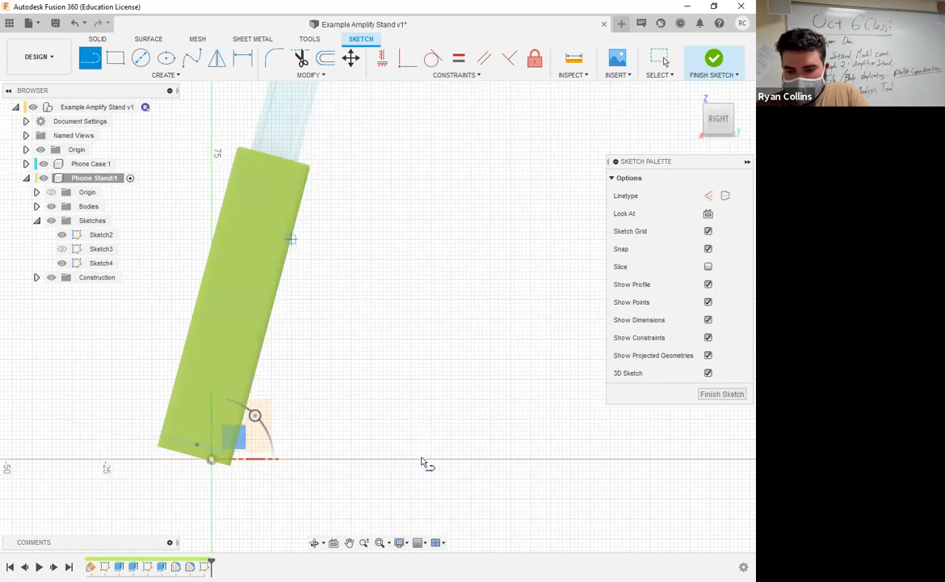
{"action": "key", "text": "Tab"}
{"action": "type", "text": "6"}
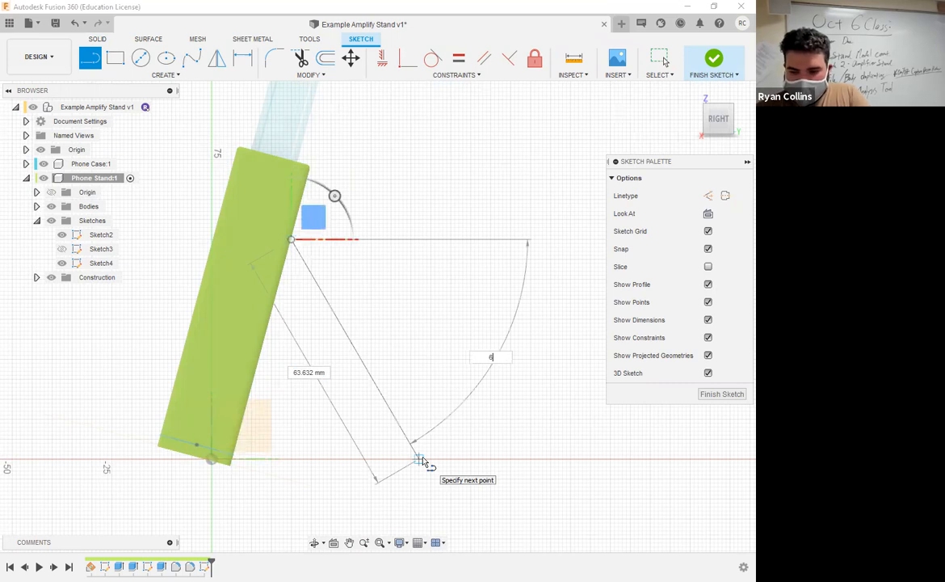
{"action": "type", "text": "0"}
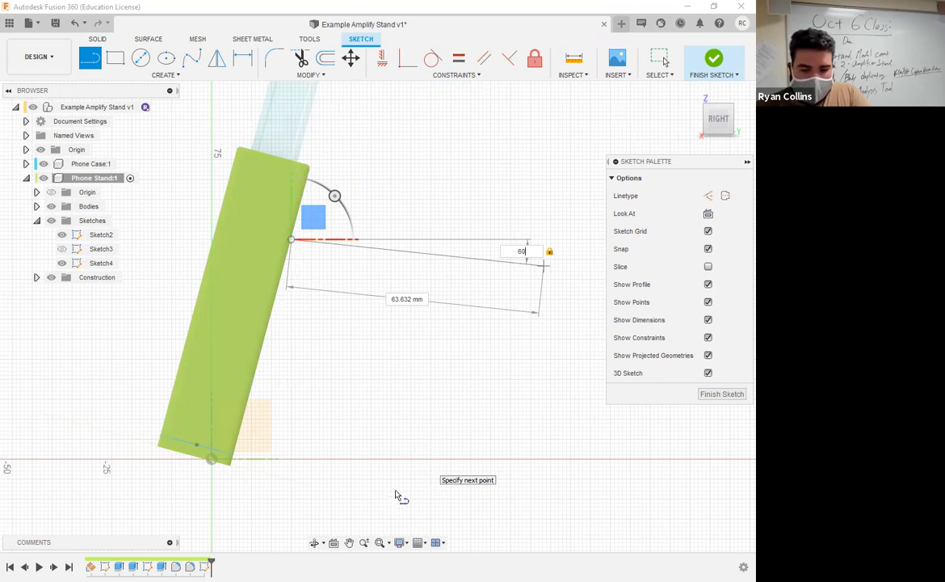
{"action": "scroll", "coordinate": [396, 495], "scroll_direction": "up", "scroll_amount": 2}
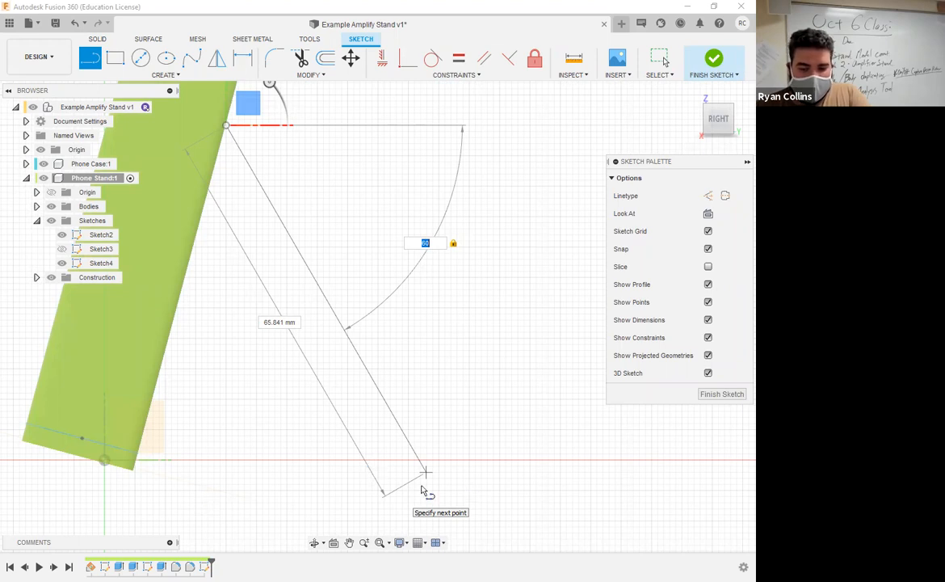
{"action": "type", "text": "60"}
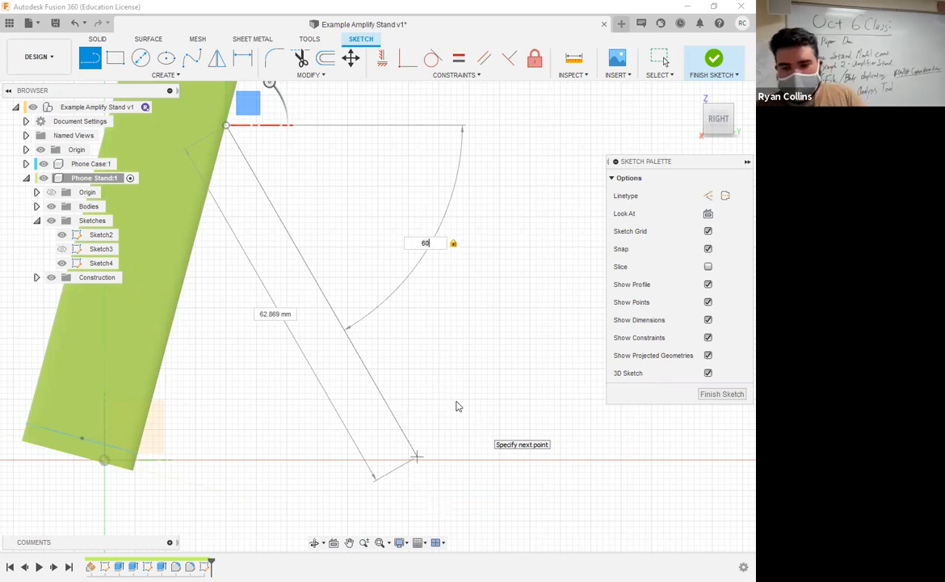
{"action": "key", "text": "Return"}
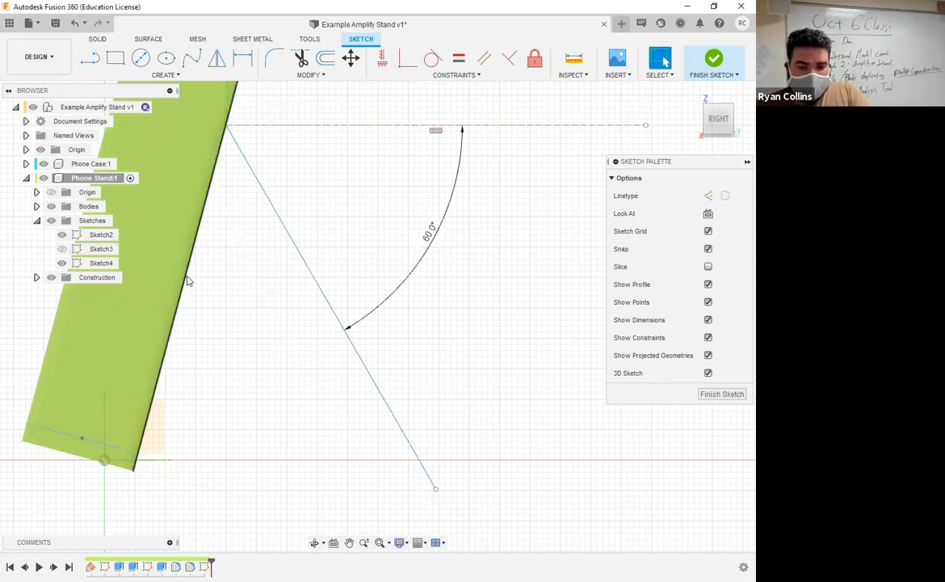
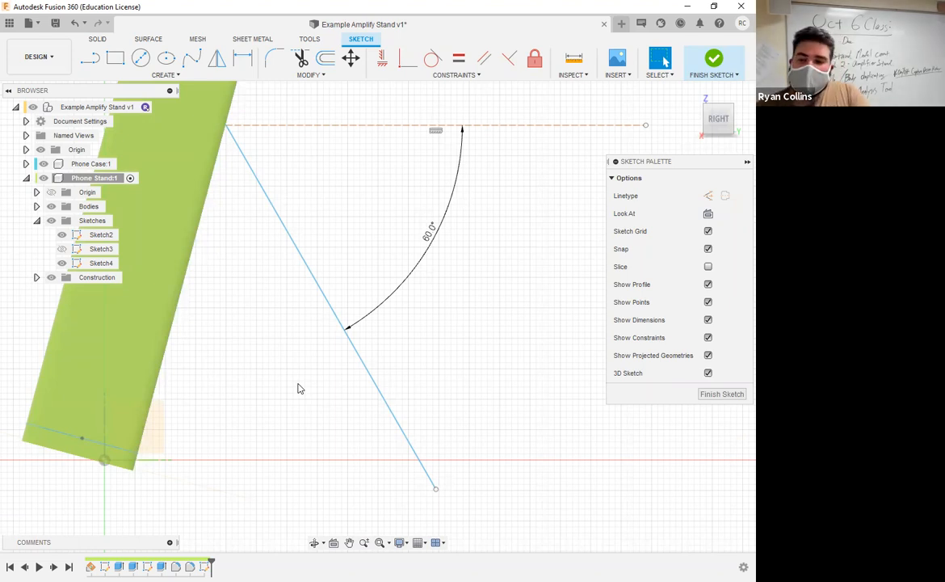
Project the stand's tilted back edge into the sketch and hide the stand's bodies.
{"action": "key", "text": "p"}
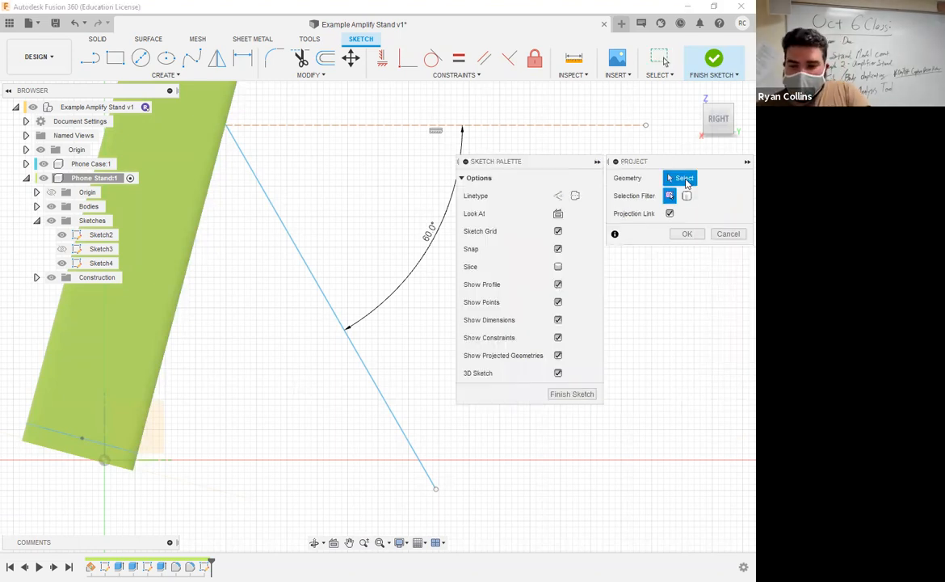
{"action": "left_click", "coordinate": [186, 278]}
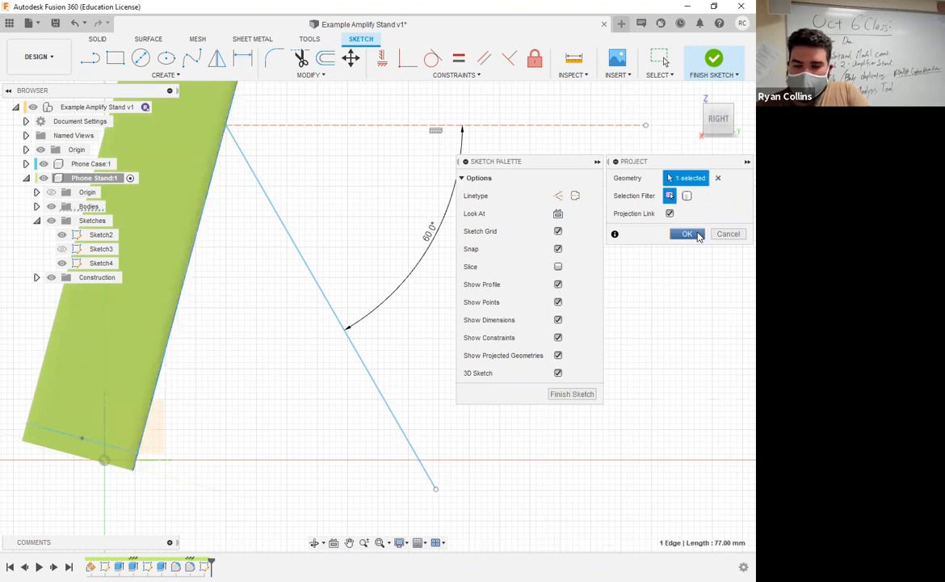
{"action": "key", "text": "Return"}
{"action": "scroll", "coordinate": [196, 270], "scroll_direction": "up", "scroll_amount": 5}
{"action": "middle_click_drag", "start_coordinate": [194, 273], "coordinate": [339, 315]}
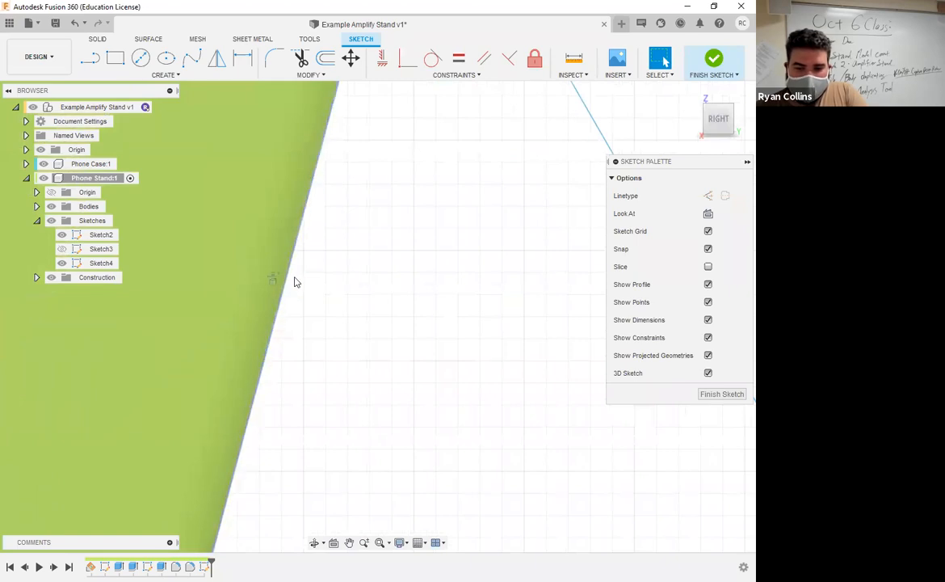
{"action": "left_click", "coordinate": [51, 206]}
{"action": "scroll", "coordinate": [370, 442], "scroll_direction": "down", "scroll_amount": 5}
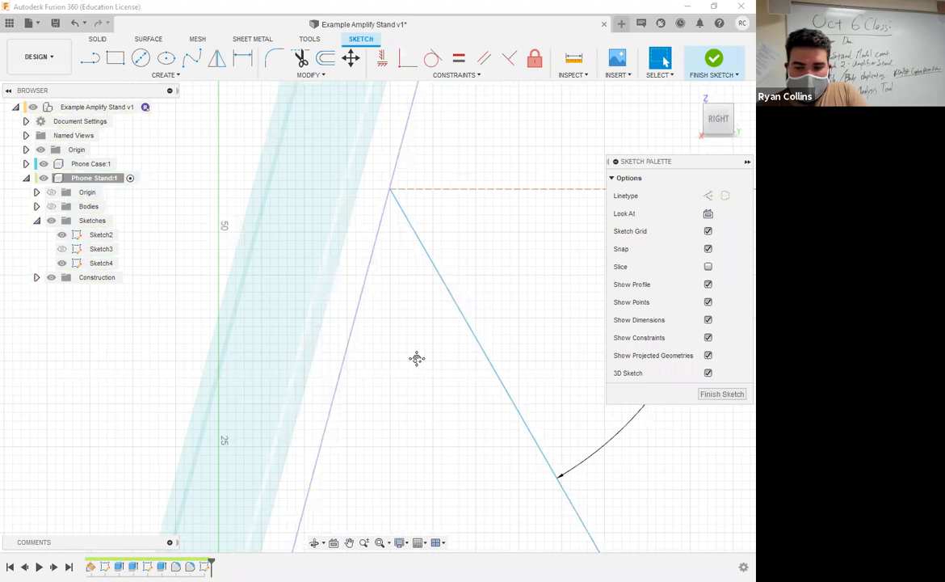
Draw a horizontal base line from the lower end of the projected edge to the 60° sloping line.
{"action": "middle_click_drag", "start_coordinate": [416, 359], "coordinate": [366, 321]}
{"action": "scroll", "coordinate": [358, 401], "scroll_direction": "down", "scroll_amount": 5}
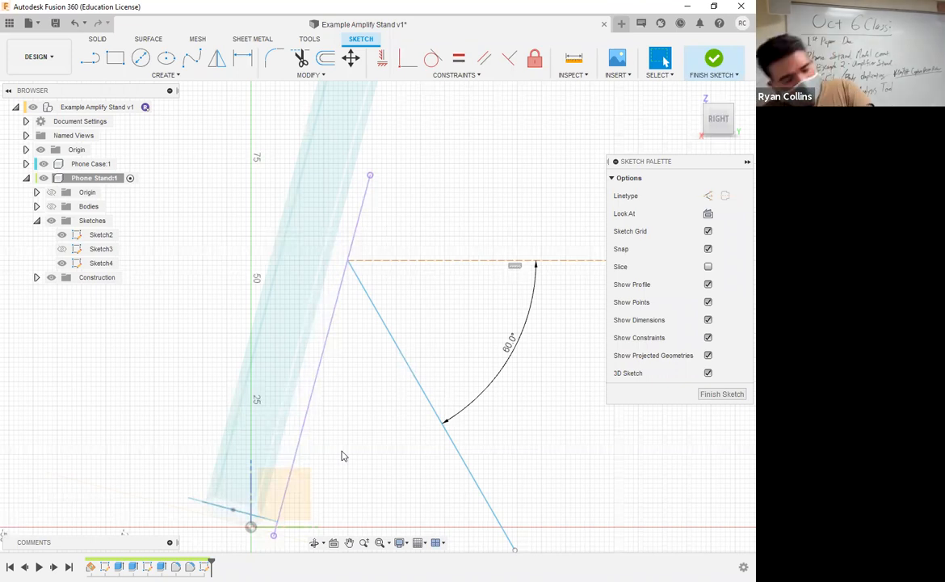
{"action": "scroll", "coordinate": [342, 456], "scroll_direction": "up", "scroll_amount": 3}
{"action": "middle_click_drag", "start_coordinate": [401, 493], "coordinate": [365, 369]}
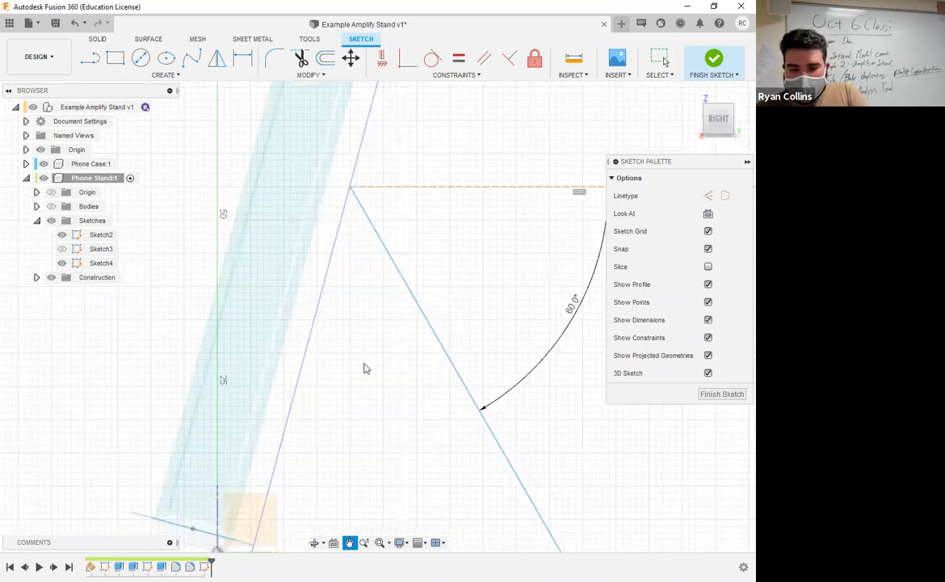
{"action": "scroll", "coordinate": [364, 369], "scroll_direction": "down", "scroll_amount": 4}
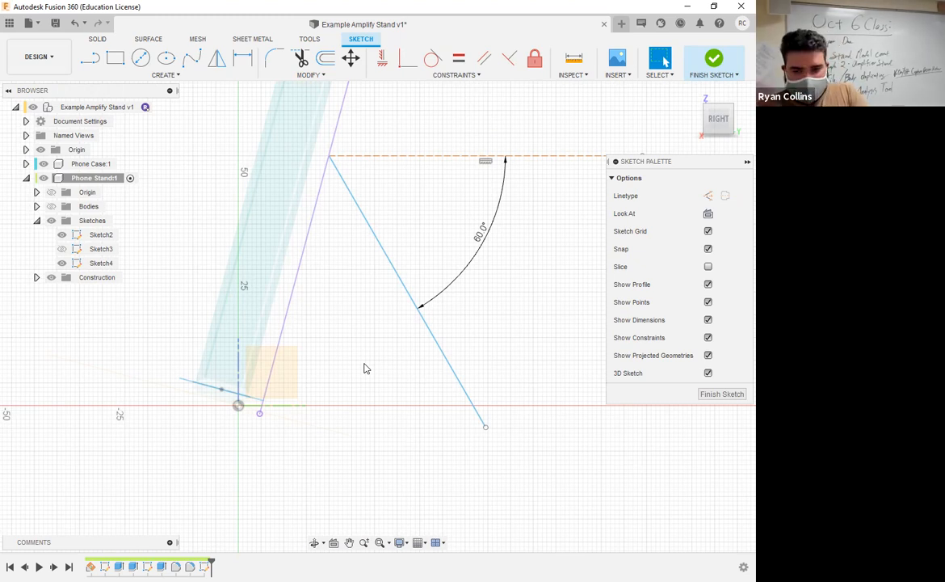
{"action": "left_click", "coordinate": [90, 58]}
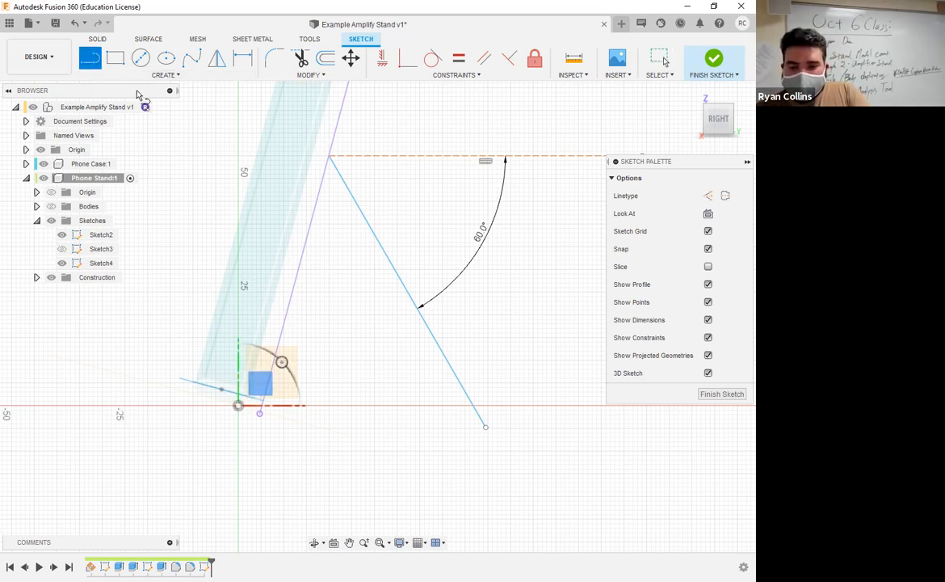
{"action": "left_click", "coordinate": [259, 412]}
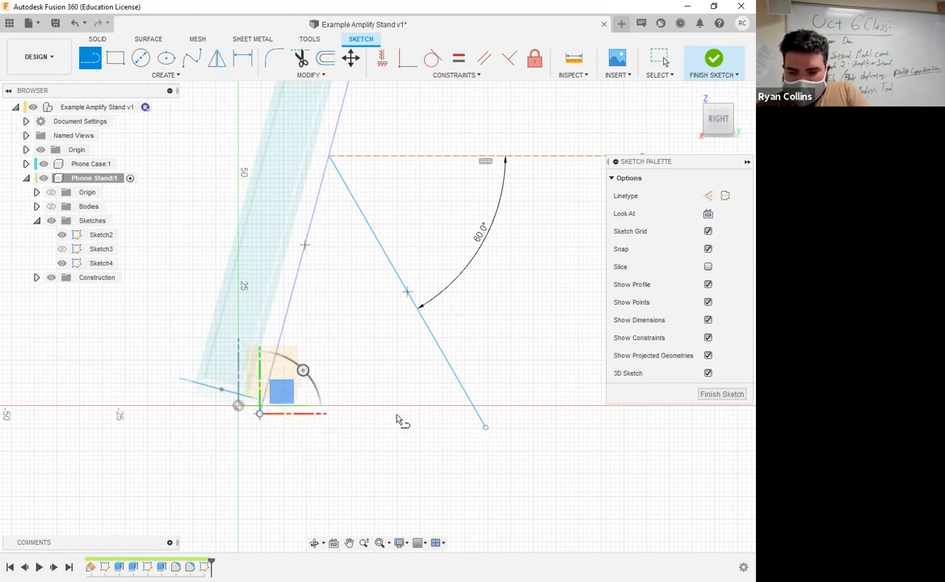
{"action": "left_click", "coordinate": [479, 414]}
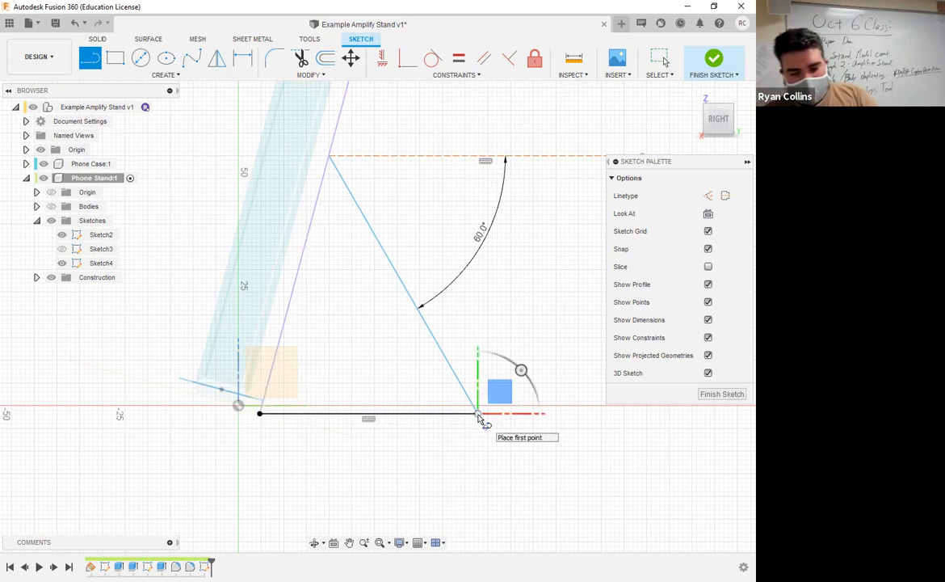
{"action": "key", "text": "Escape"}
Sketch a 30 mm diameter circle centred on the midpoint of the horizontal base line.
{"action": "left_click", "coordinate": [136, 56]}
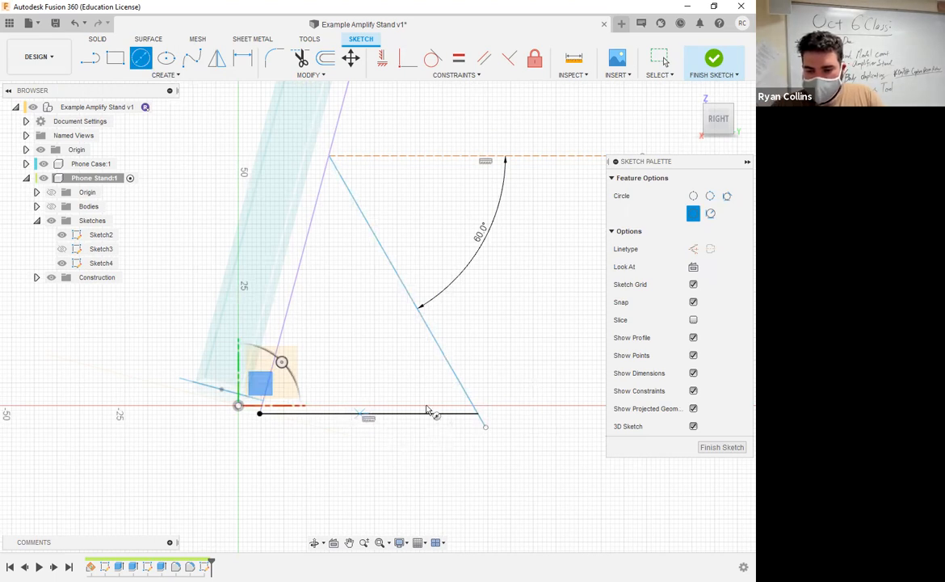
{"action": "left_click", "coordinate": [368, 413]}
{"action": "type", "text": "30"}
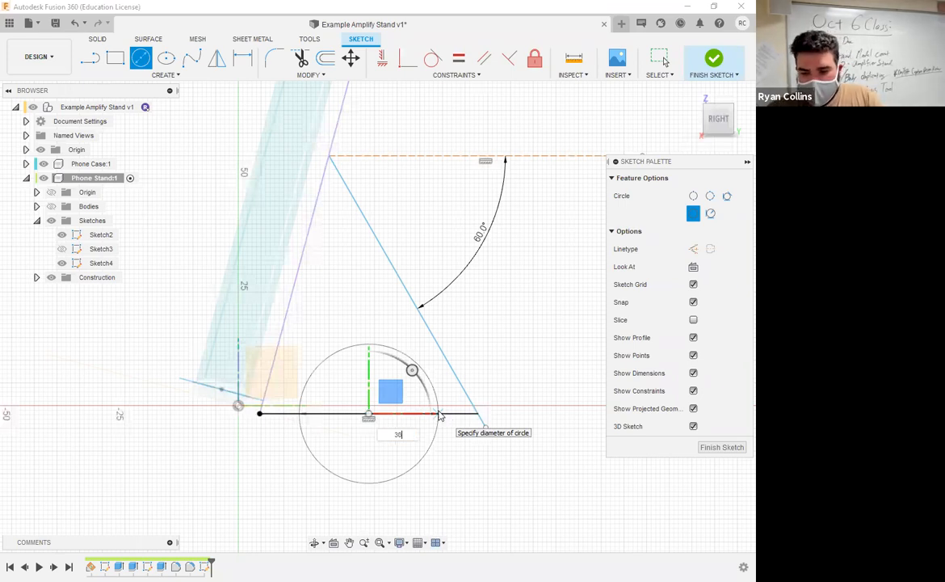
{"action": "key", "text": "Return"}
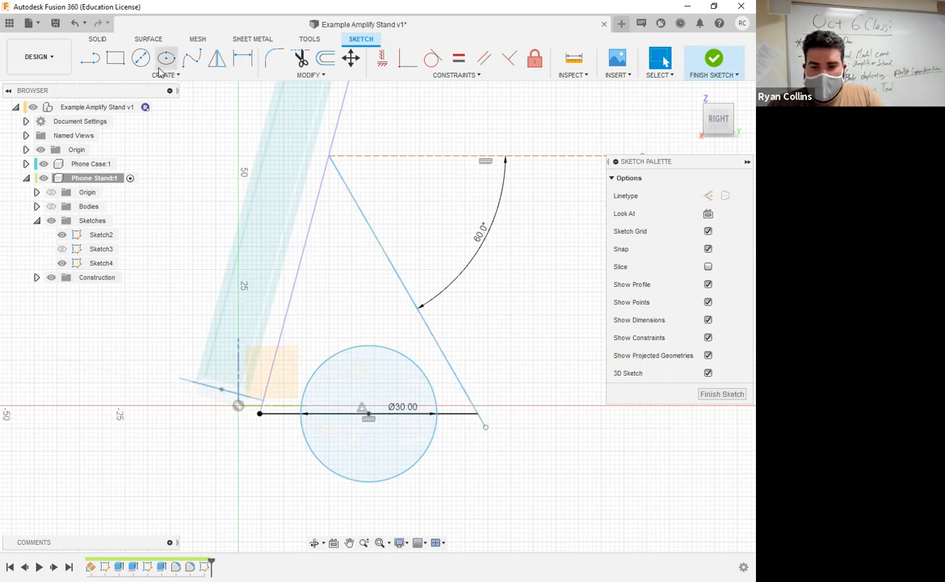
Trim the base line inside the circle and the circle's lower half, leaving a semicircular arch.
{"action": "left_click", "coordinate": [300, 58]}
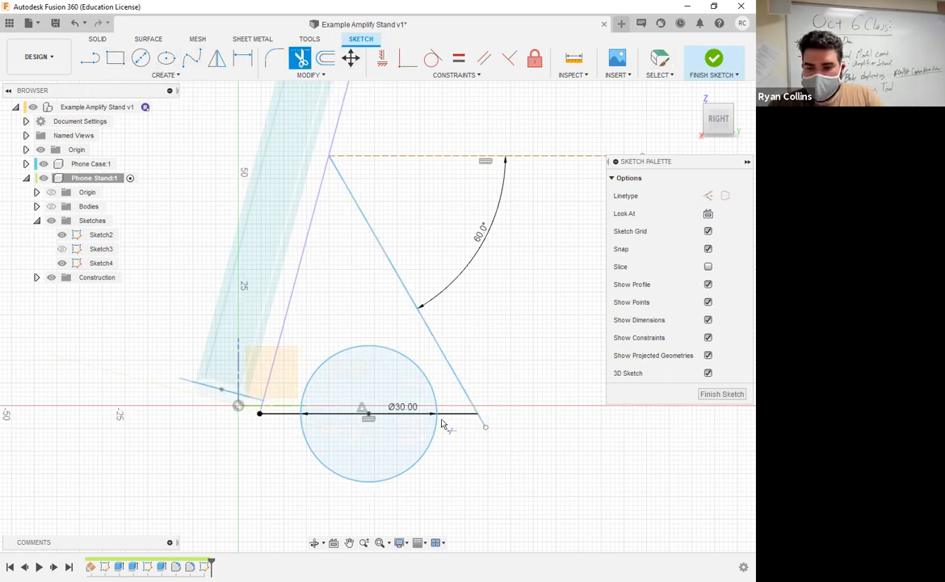
{"action": "left_click", "coordinate": [403, 414]}
{"action": "left_click", "coordinate": [429, 450]}
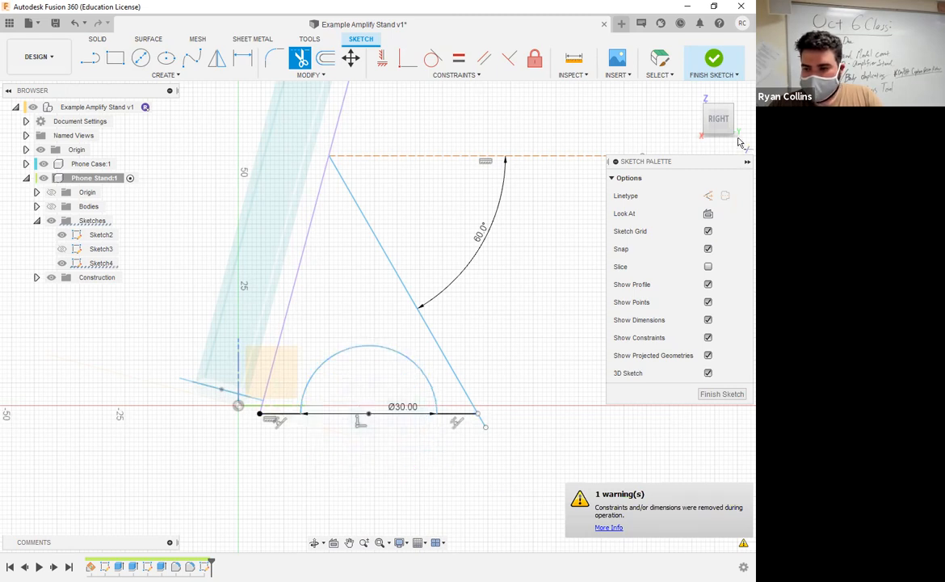
{"action": "key", "text": "Escape"}
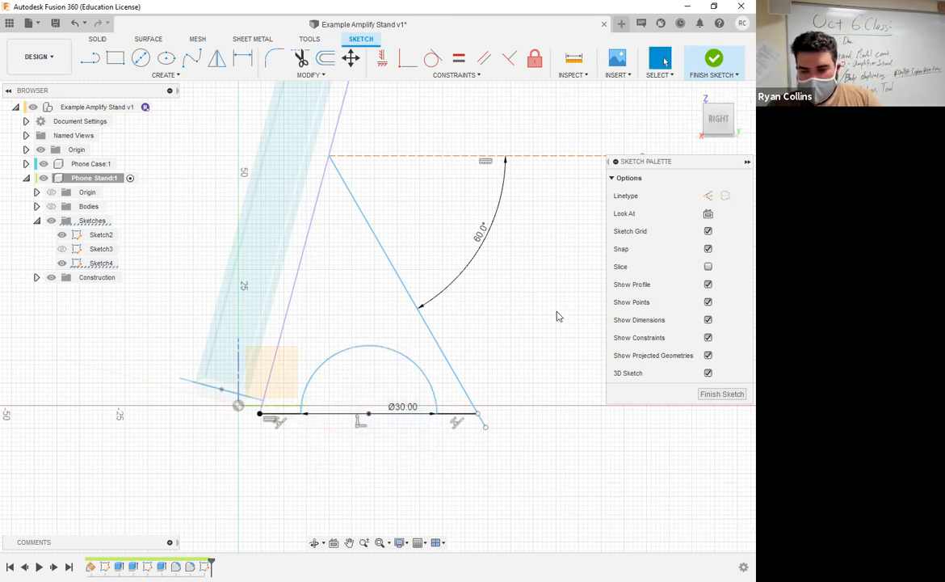
Trim the sloping line's overhang below the base line and round their shared outer corner with a 2 mm fillet.
{"action": "left_click", "coordinate": [300, 58]}
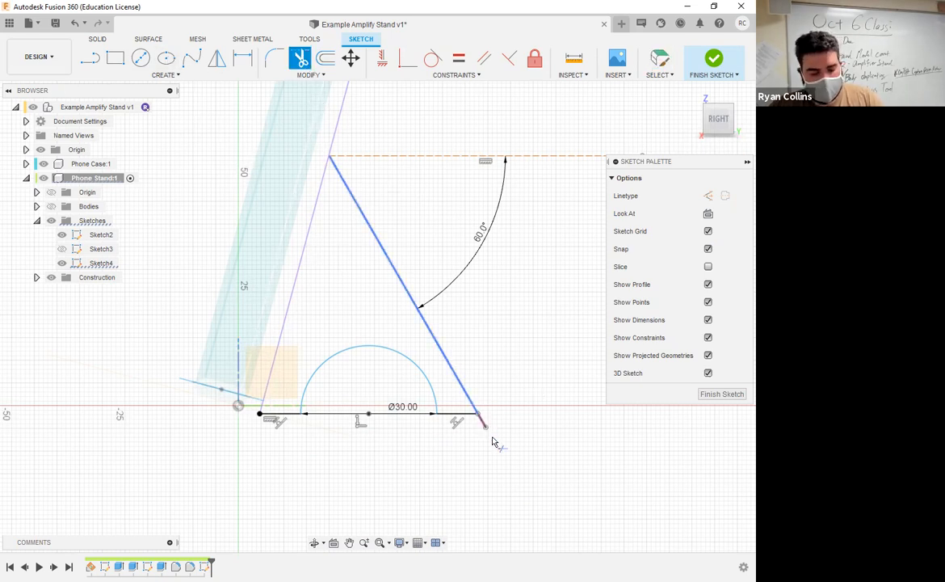
{"action": "left_click", "coordinate": [492, 440]}
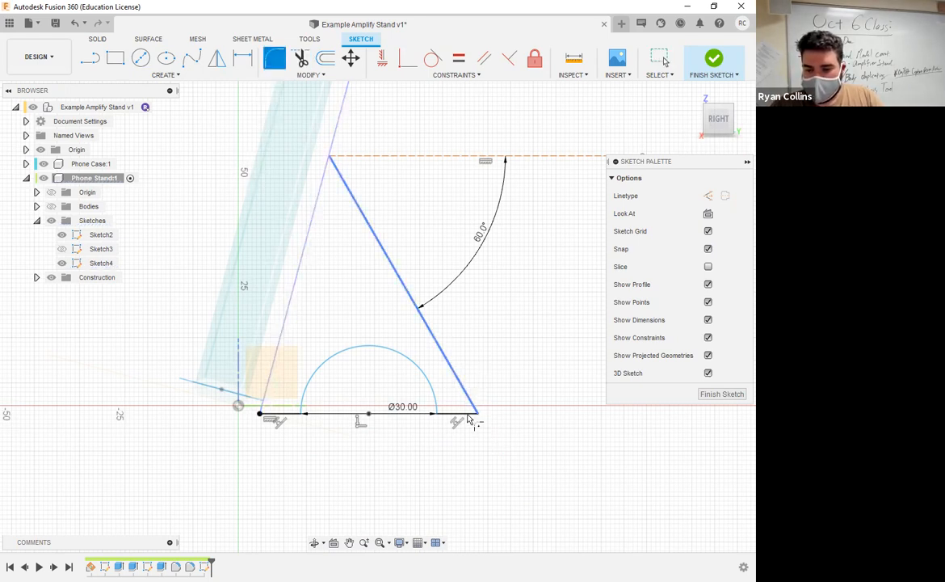
{"action": "key", "text": "Return"}
Fillet the arch's two base corners, using a 1 mm radius nearest the sloping line and 2 mm nearest the stand.
{"action": "right_click", "coordinate": [490, 482]}
{"action": "left_click", "coordinate": [489, 446]}
{"action": "left_click", "coordinate": [434, 402]}
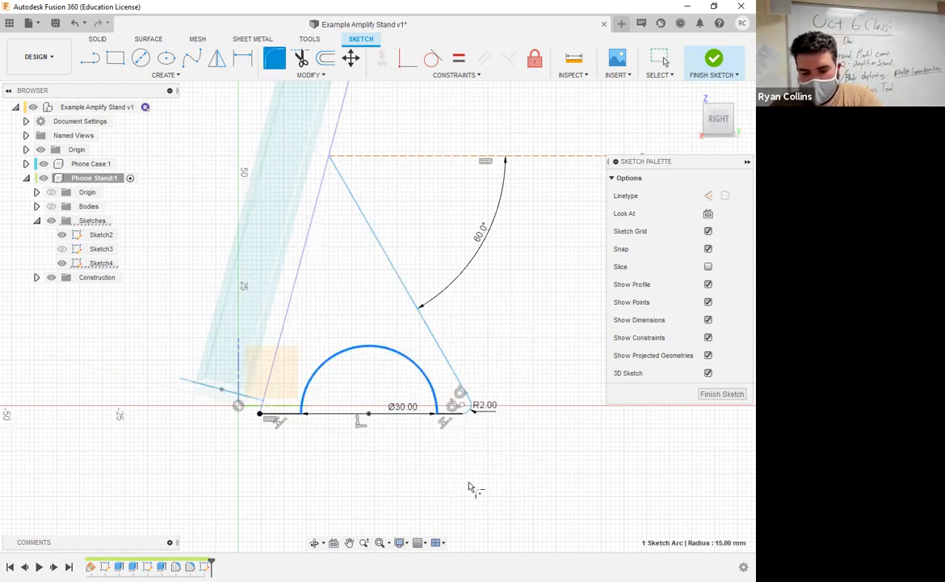
{"action": "key", "text": "Return"}
{"action": "right_click", "coordinate": [348, 490]}
{"action": "left_click", "coordinate": [338, 449]}
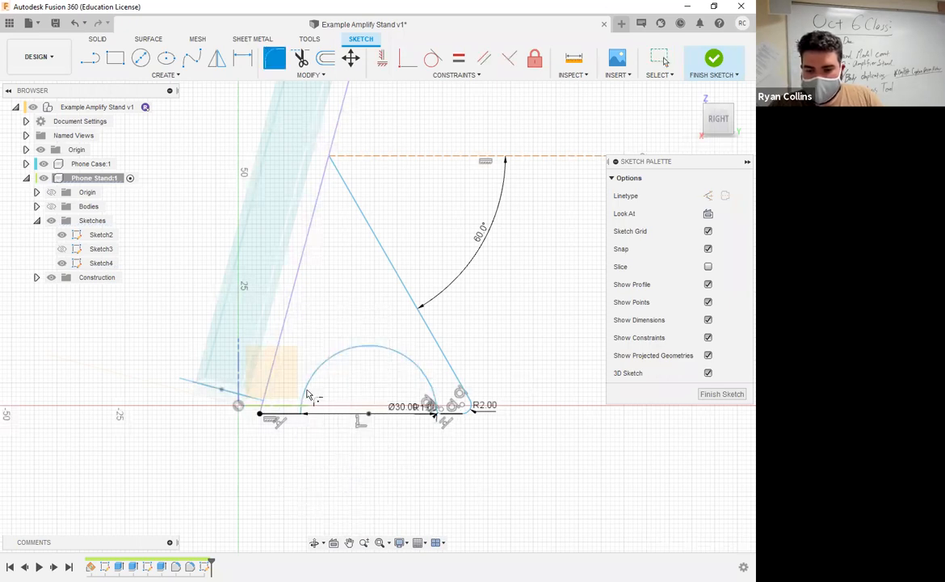
{"action": "left_click", "coordinate": [306, 395]}
{"action": "left_click", "coordinate": [284, 417]}
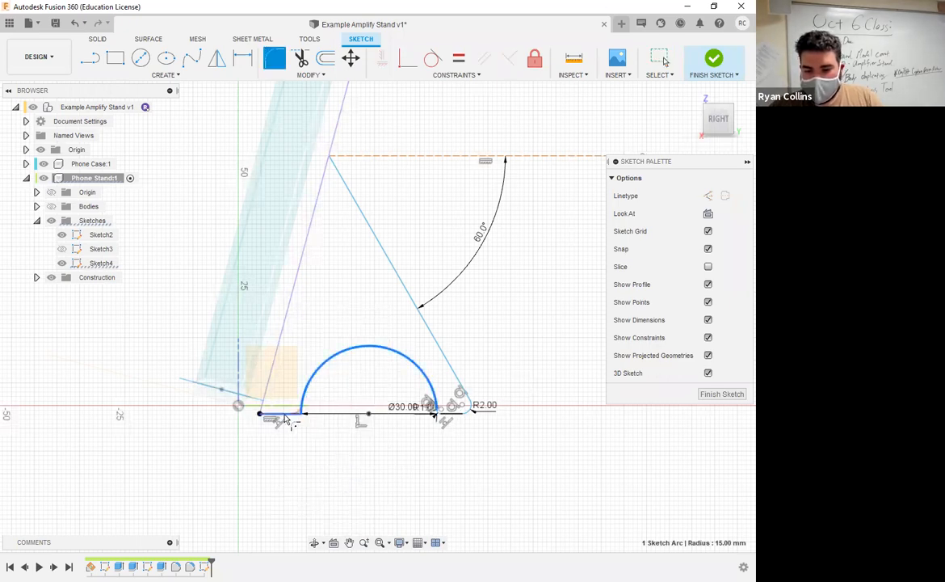
{"action": "key", "text": "Return"}
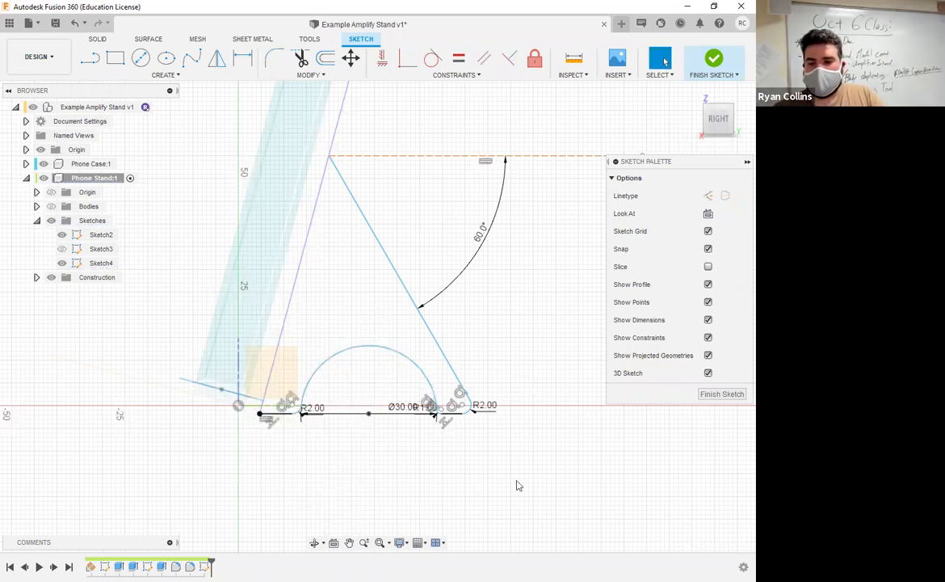
Finish the support sketch and show the Phone Stand's bodies again.
{"action": "left_click", "coordinate": [713, 58]}
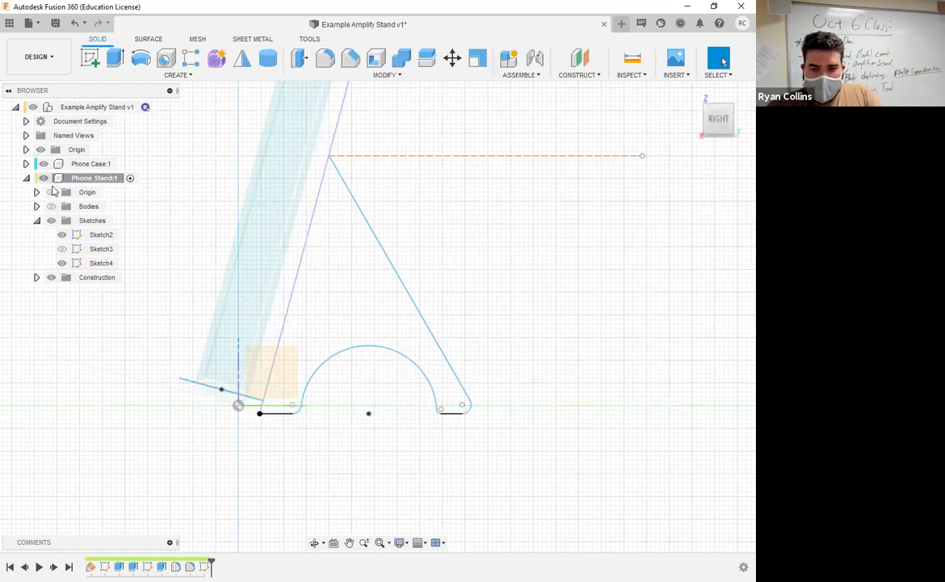
{"action": "left_click", "coordinate": [51, 207]}
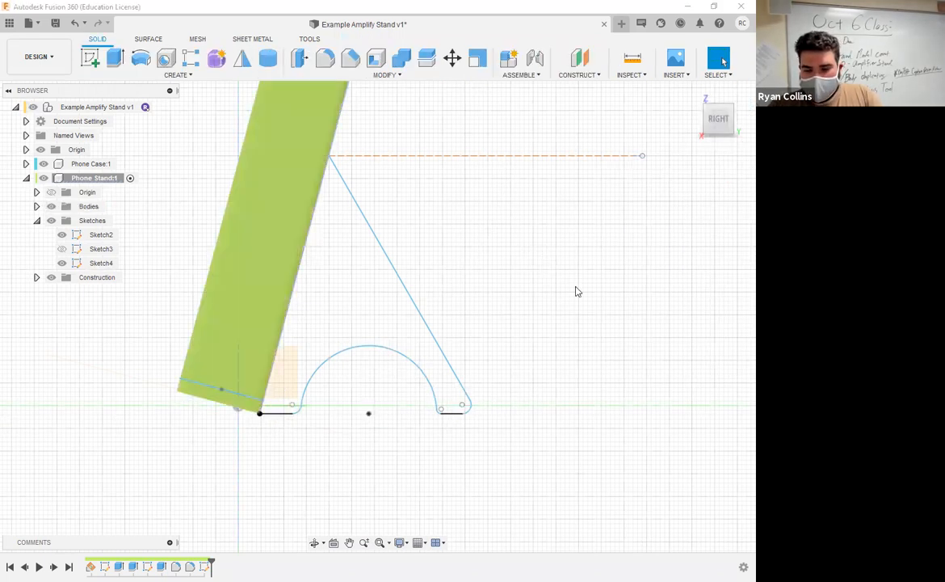
Start an extrusion for the arched rear support profile behind the stand.
{"action": "middle_click_drag", "start_coordinate": [472, 339], "coordinate": [531, 343], "text": "shift"}
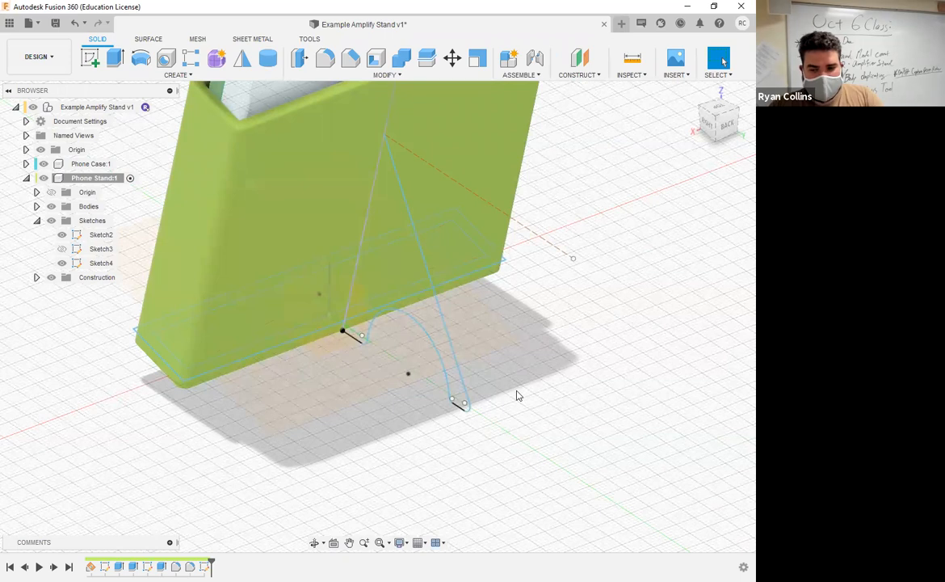
{"action": "key", "text": "e"}
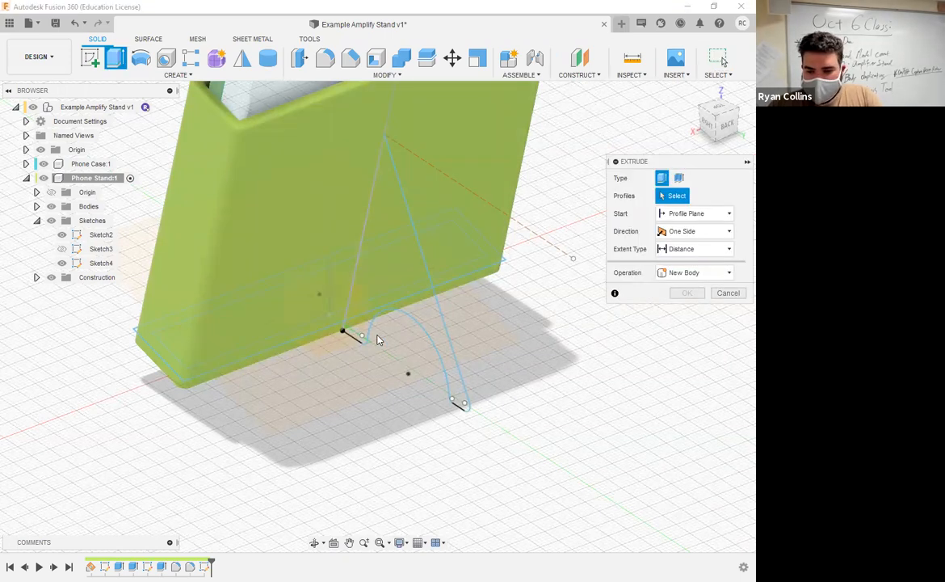
{"action": "scroll", "coordinate": [377, 339], "scroll_direction": "up", "scroll_amount": 2}
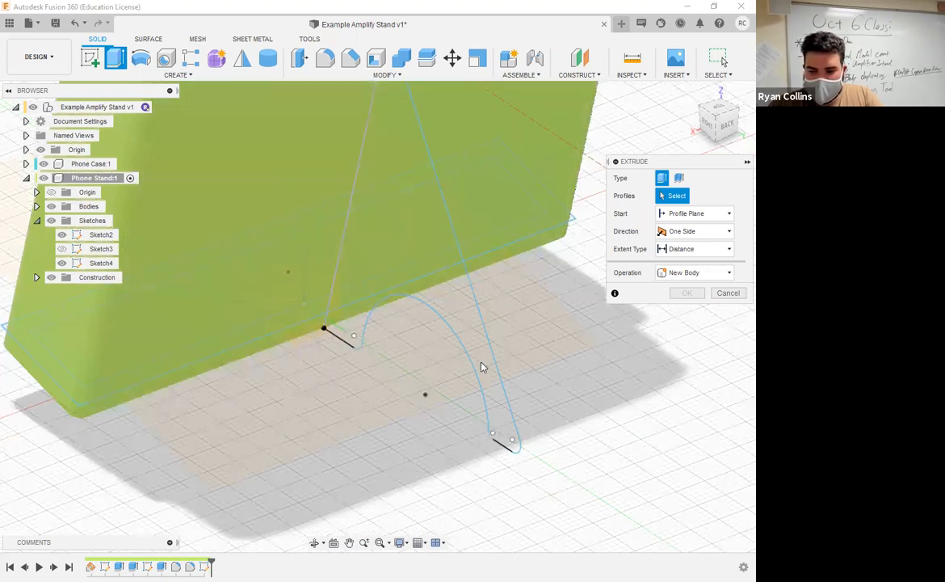
Leave the extrusion, reopen Sketch4 of the phone stand for editing, and hide the stand's bodies.
{"action": "left_click", "coordinate": [719, 58]}
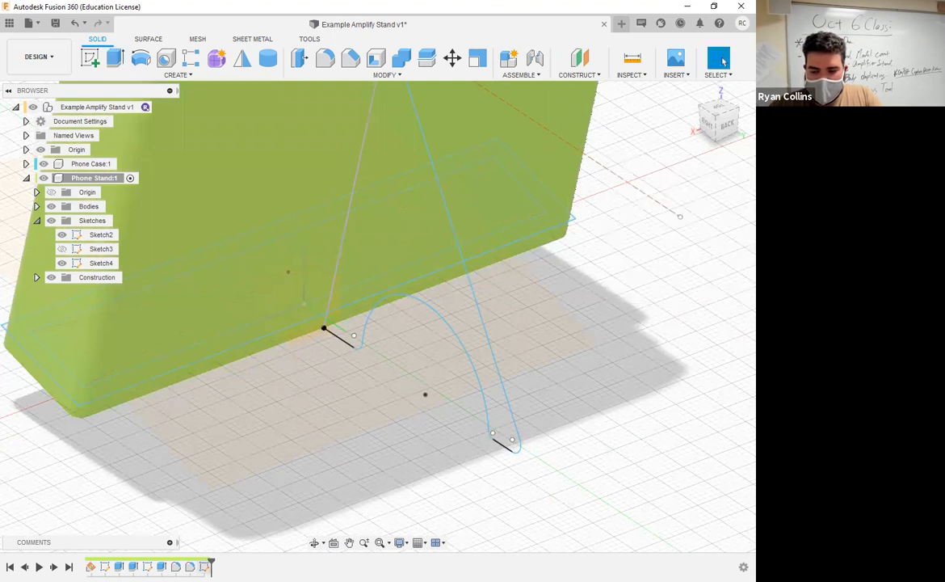
{"action": "right_click", "coordinate": [204, 567]}
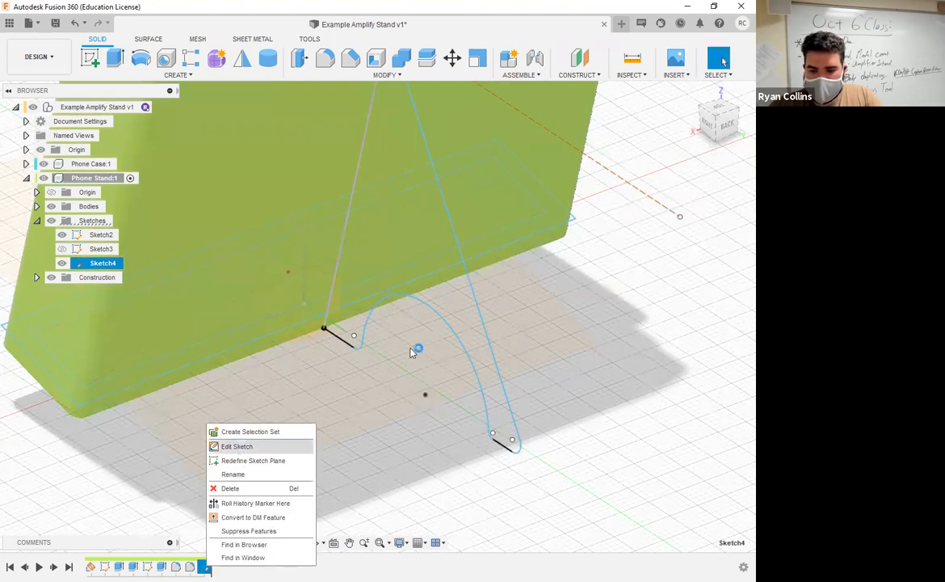
{"action": "left_click", "coordinate": [237, 446]}
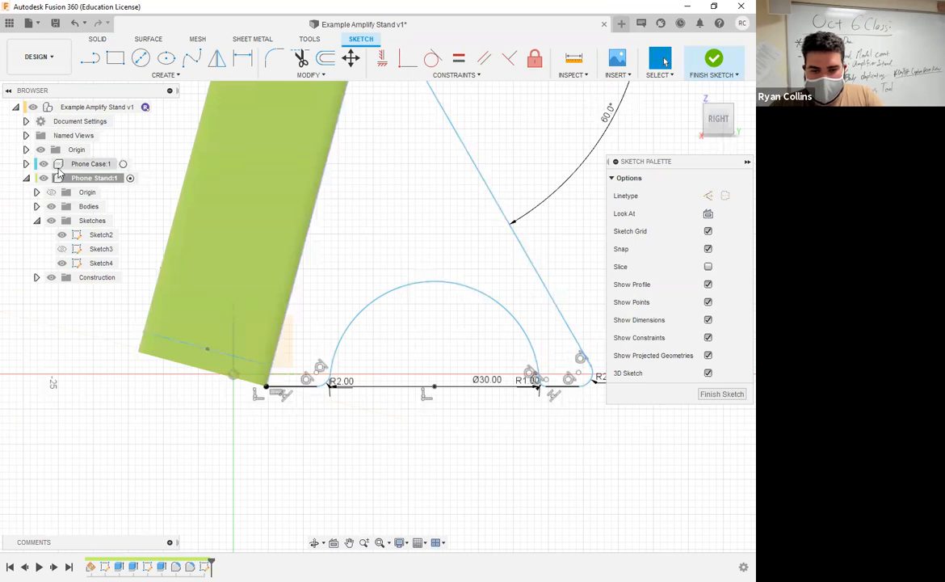
{"action": "left_click", "coordinate": [51, 207]}
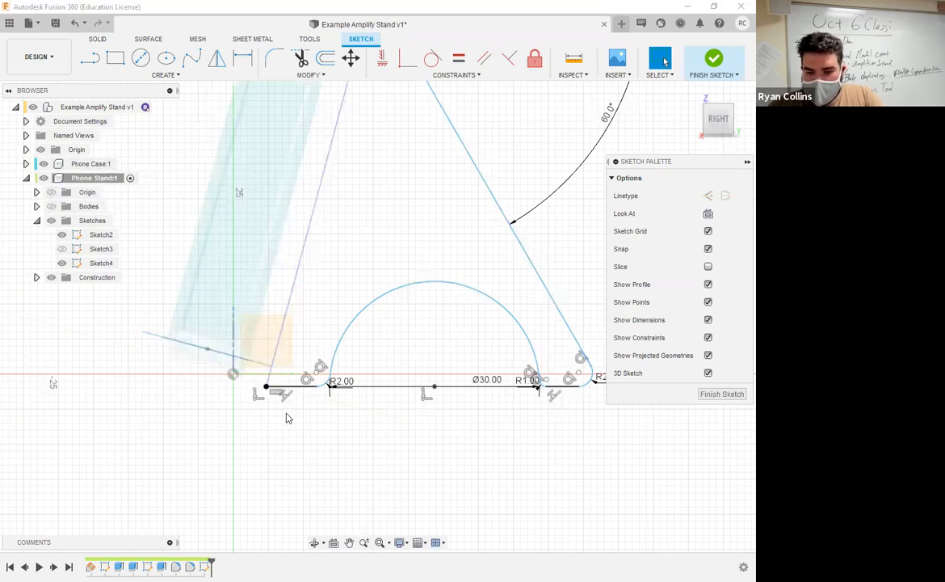
Examine the leg profile for gaps along its base, the rounded corners, the arch and the sloping line up to the apex.
{"action": "scroll", "coordinate": [363, 371], "scroll_direction": "up", "scroll_amount": 5}
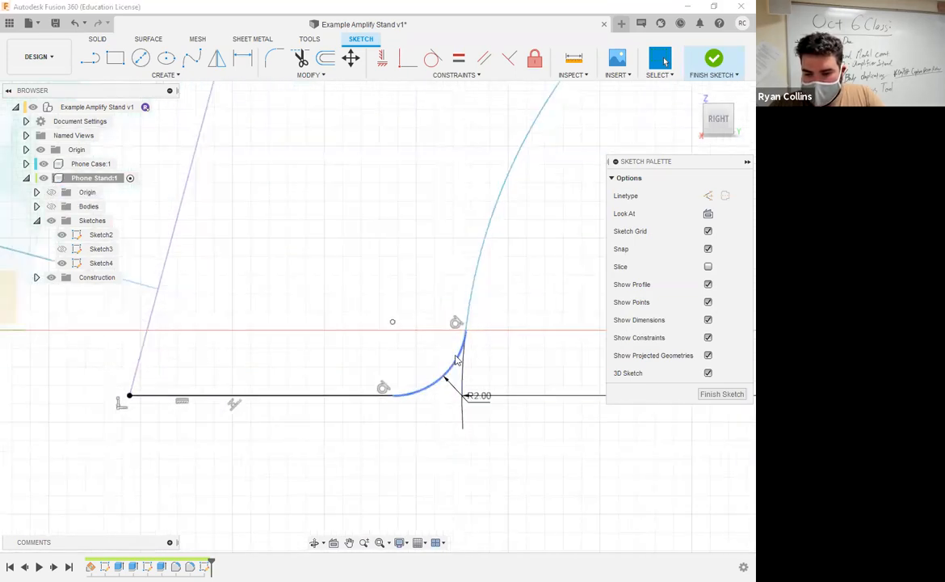
{"action": "scroll", "coordinate": [496, 507], "scroll_direction": "down", "scroll_amount": 5}
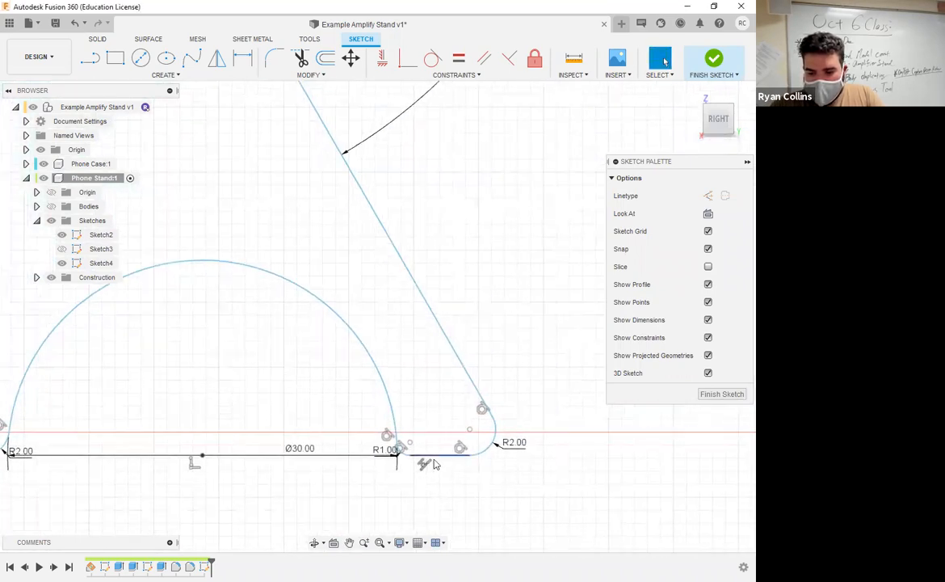
{"action": "scroll", "coordinate": [407, 424], "scroll_direction": "up", "scroll_amount": 4}
{"action": "middle_click_drag", "start_coordinate": [402, 424], "coordinate": [399, 463]}
{"action": "scroll", "coordinate": [388, 461], "scroll_direction": "down", "scroll_amount": 5}
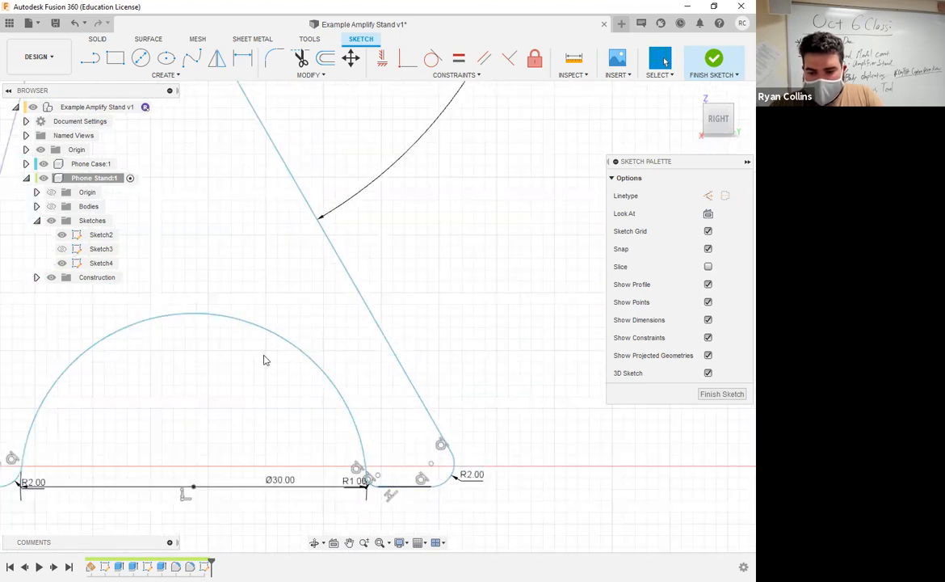
{"action": "middle_click_drag", "start_coordinate": [265, 356], "coordinate": [517, 532]}
{"action": "scroll", "coordinate": [325, 356], "scroll_direction": "down", "scroll_amount": 3}
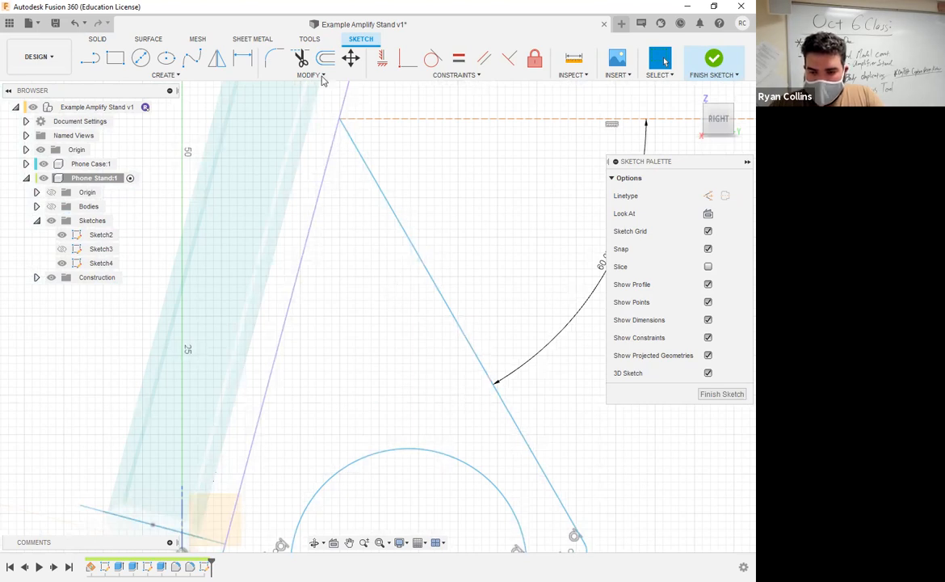
{"action": "scroll", "coordinate": [332, 185], "scroll_direction": "up", "scroll_amount": 3}
{"action": "middle_click_drag", "start_coordinate": [367, 382], "coordinate": [461, 92]}
{"action": "mouse_move", "coordinate": [292, 447]}
{"action": "middle_mouse_down"}
{"action": "mouse_move", "coordinate": [325, 371]}
{"action": "mouse_move", "coordinate": [336, 166]}
{"action": "middle_mouse_up"}
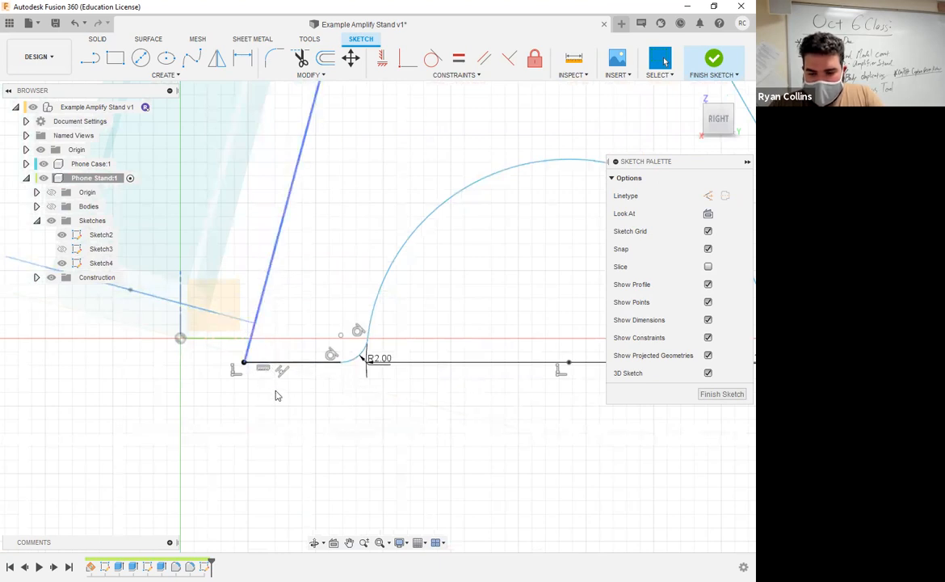
Close the leg profile with a line along the stand's back from the base corner to the apex, and finish the sketch.
{"action": "left_click", "coordinate": [90, 57]}
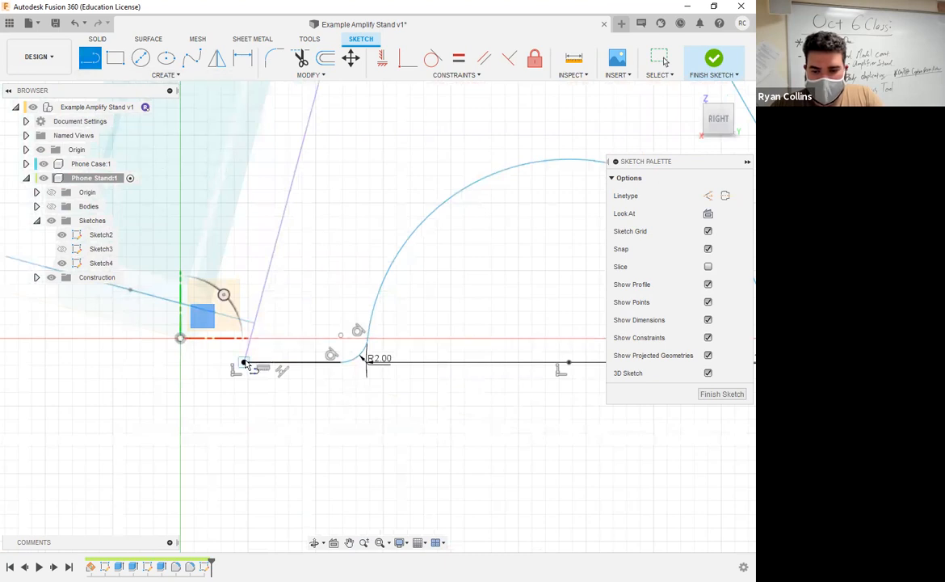
{"action": "left_click", "coordinate": [245, 362]}
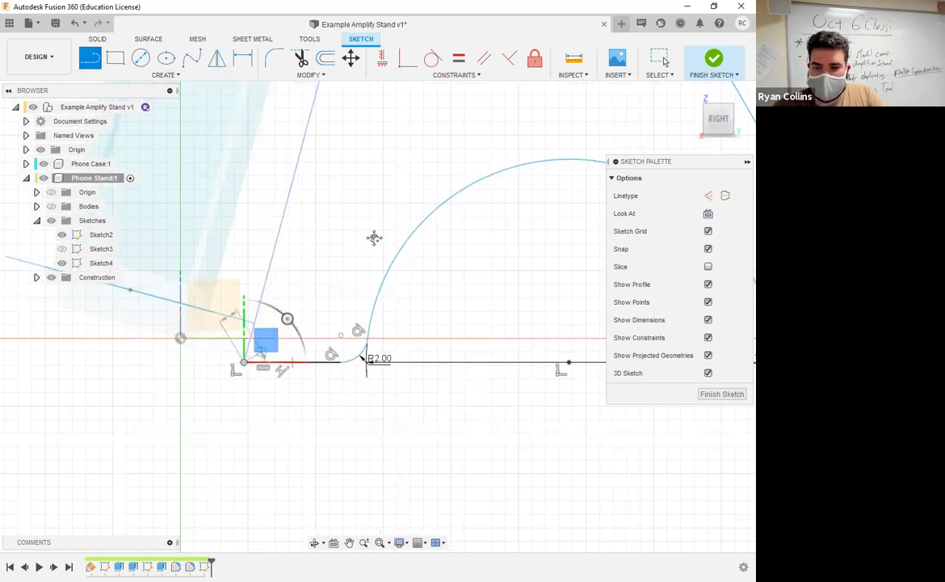
{"action": "scroll", "coordinate": [300, 127], "scroll_direction": "down", "scroll_amount": 4}
{"action": "left_click", "coordinate": [302, 121]}
{"action": "key", "text": "Escape"}
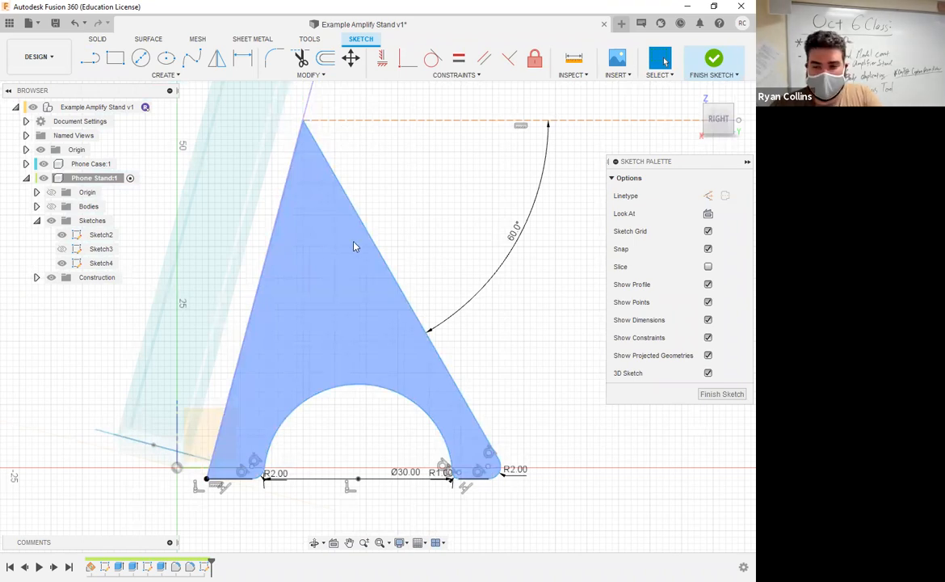
{"action": "left_click", "coordinate": [714, 58]}
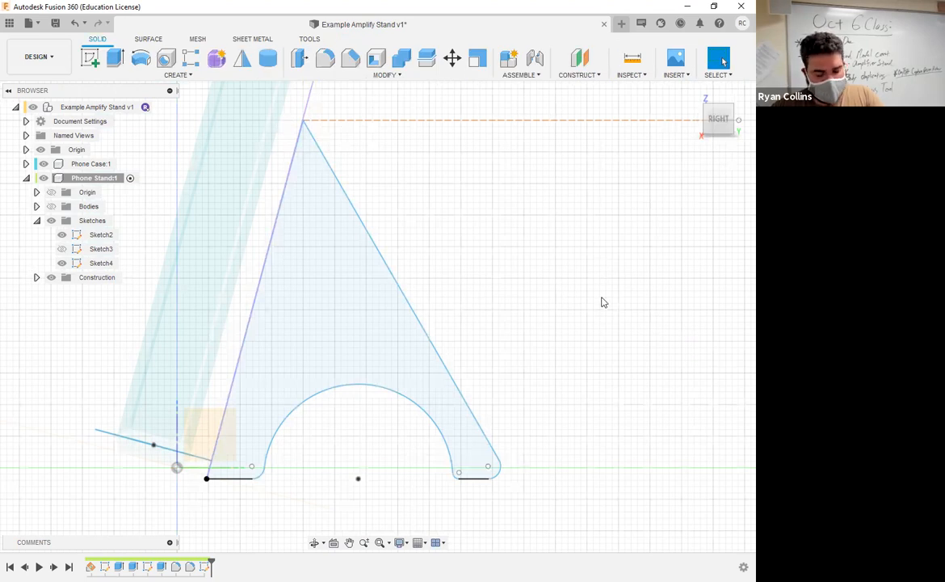
Show the stand's bodies and extrude the leg profile symmetrically to a whole length of 5 mm, joining it to the stand.
{"action": "middle_click_drag", "start_coordinate": [584, 318], "coordinate": [486, 365], "text": "shift"}
{"action": "left_click", "coordinate": [50, 207]}
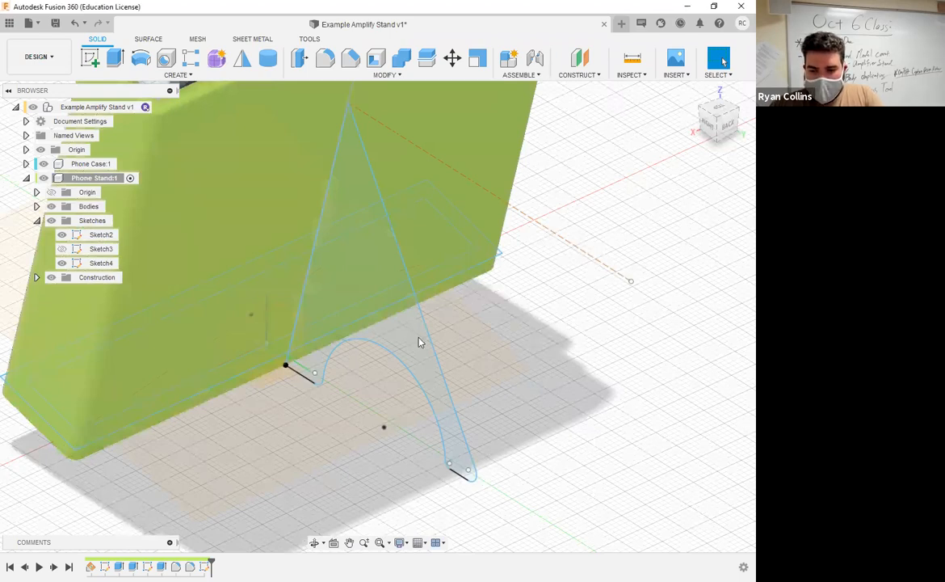
{"action": "key", "text": "e"}
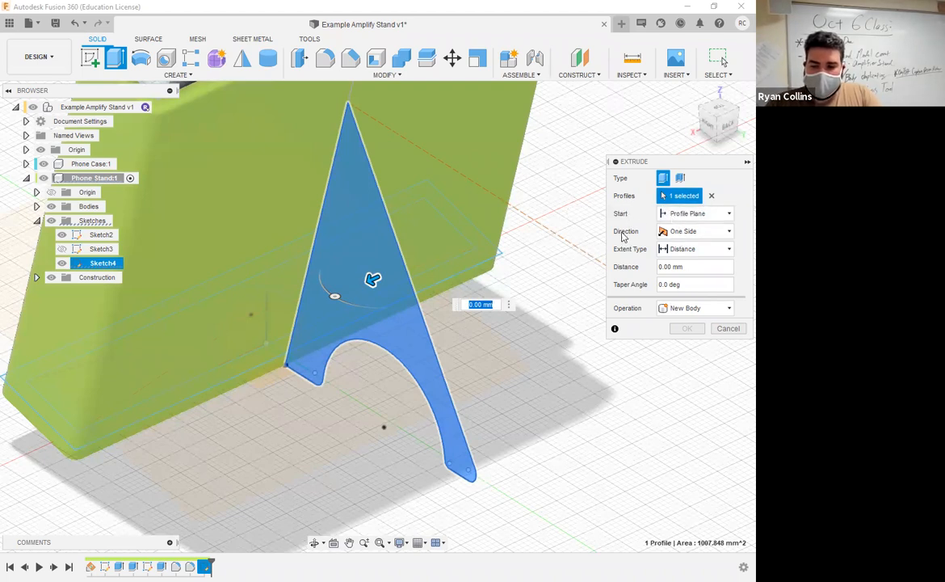
{"action": "left_click", "coordinate": [686, 234]}
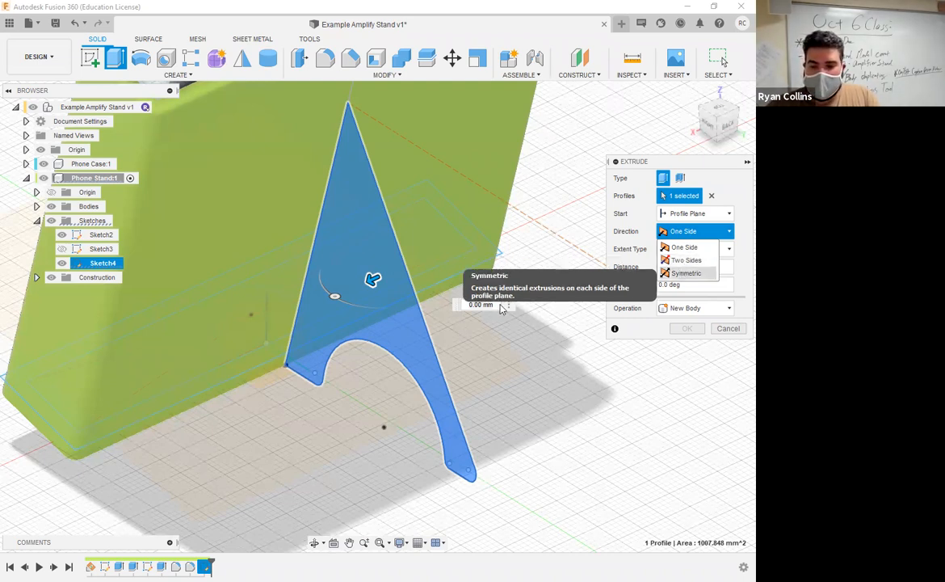
{"action": "left_click", "coordinate": [682, 274]}
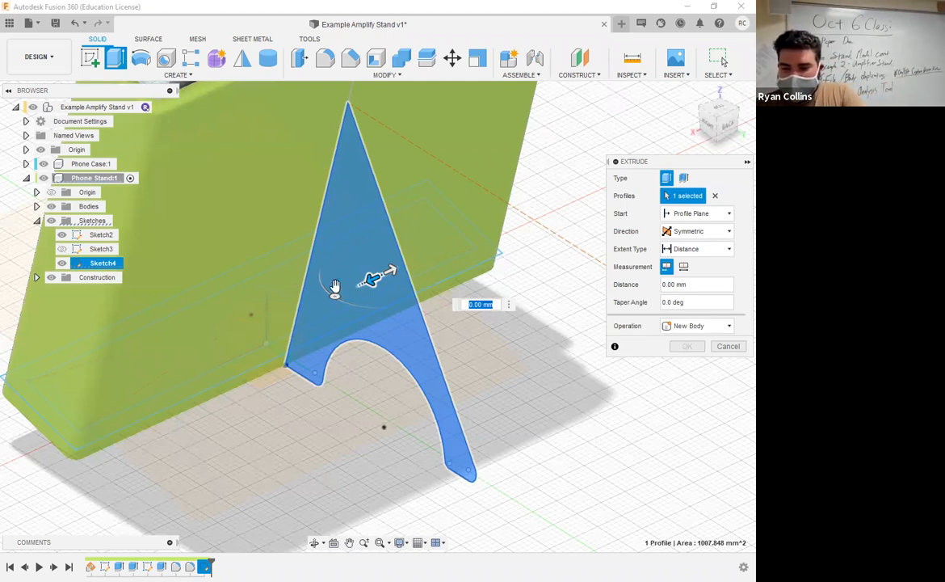
{"action": "type", "text": "5"}
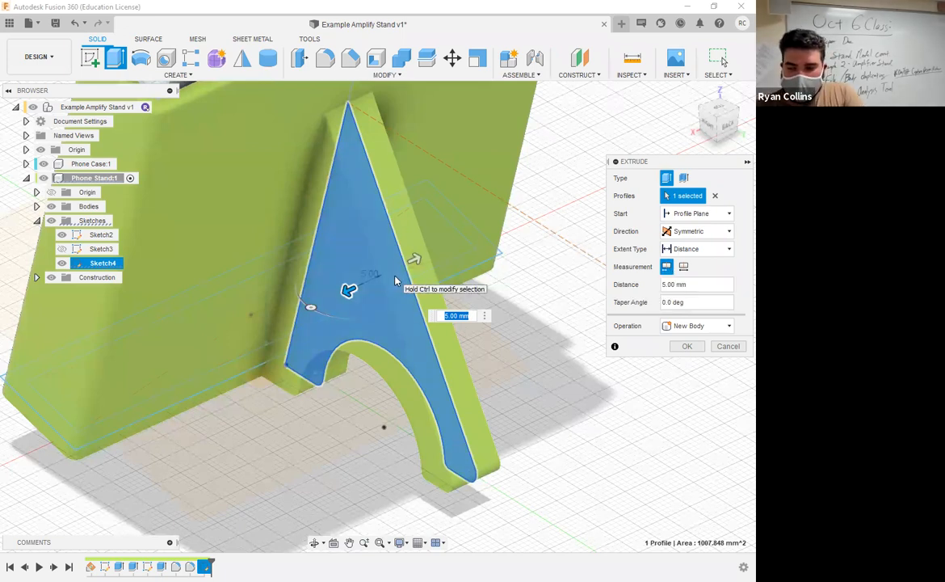
{"action": "left_click", "coordinate": [687, 269]}
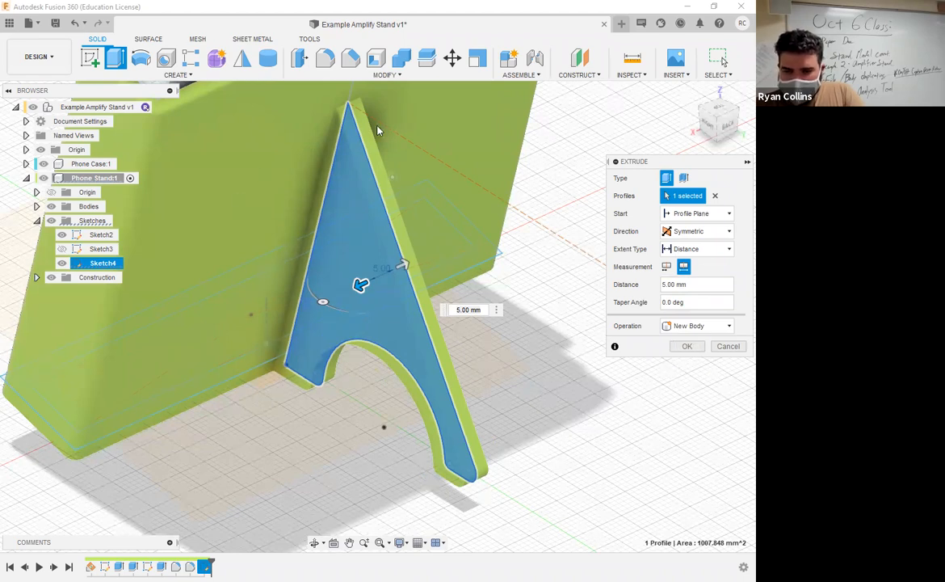
{"action": "left_click", "coordinate": [685, 329]}
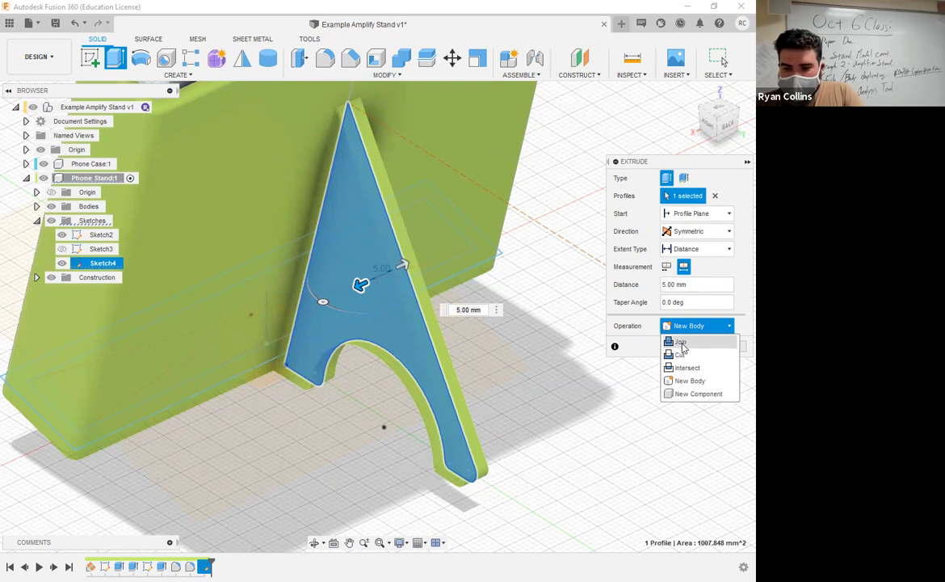
{"action": "left_click", "coordinate": [681, 343]}
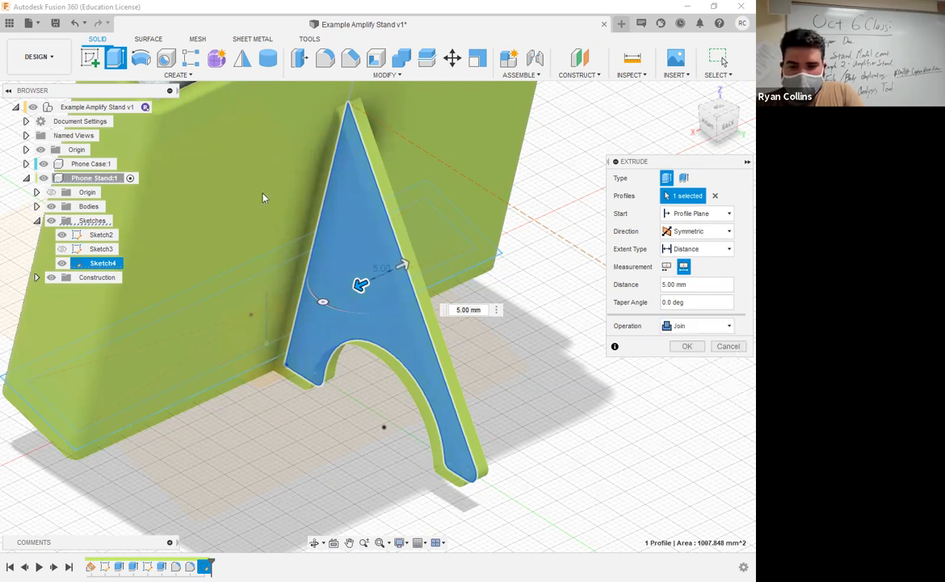
{"action": "left_click", "coordinate": [687, 346]}
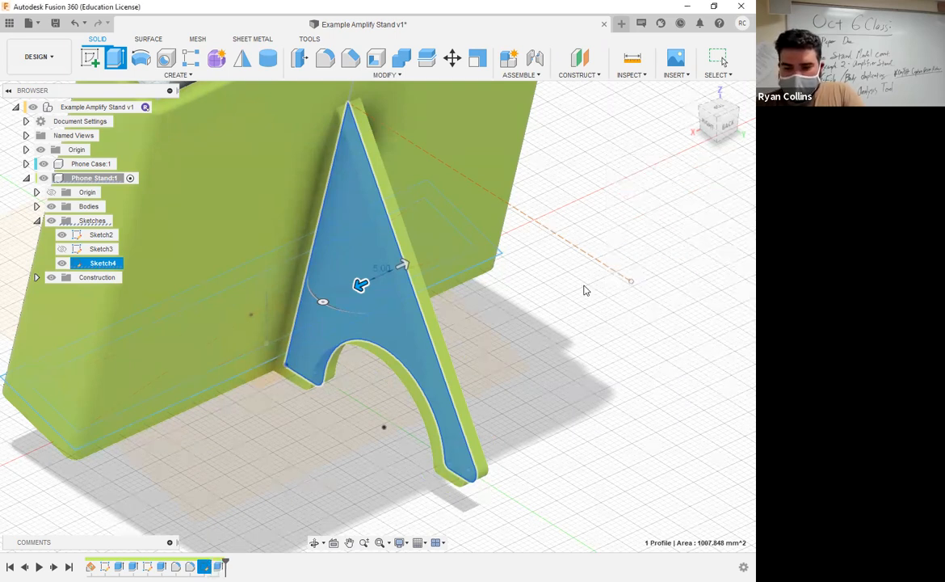
{"action": "key", "text": "Escape"}
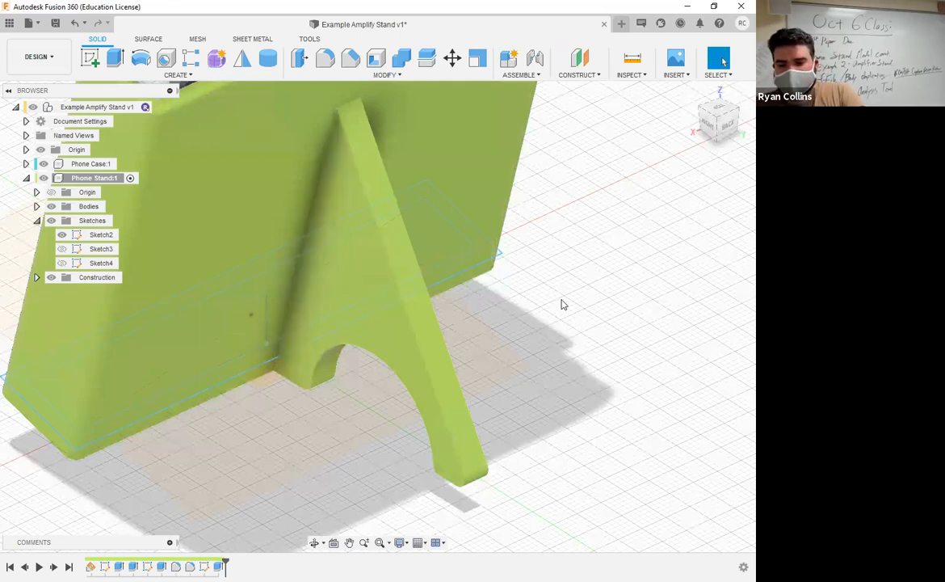
Try to fillet the three edges where the leg meets the stand's back with a 1 mm radius.
{"action": "left_click", "coordinate": [325, 59]}
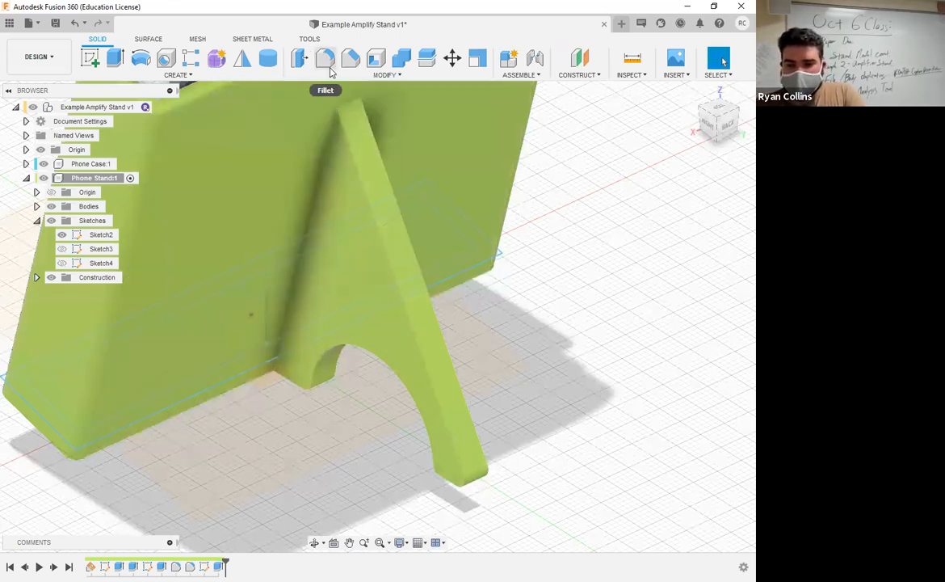
{"action": "left_click", "coordinate": [338, 113]}
{"action": "left_click", "coordinate": [351, 104]}
{"action": "middle_click_drag", "start_coordinate": [455, 252], "coordinate": [363, 151], "text": "shift"}
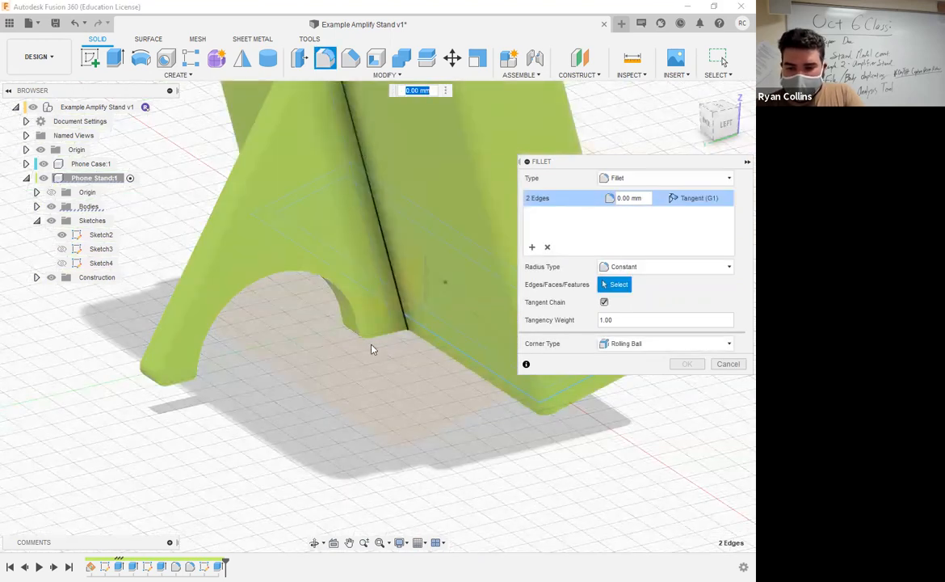
{"action": "scroll", "coordinate": [374, 348], "scroll_direction": "down", "scroll_amount": 3}
{"action": "middle_click_drag", "start_coordinate": [374, 349], "coordinate": [373, 343]}
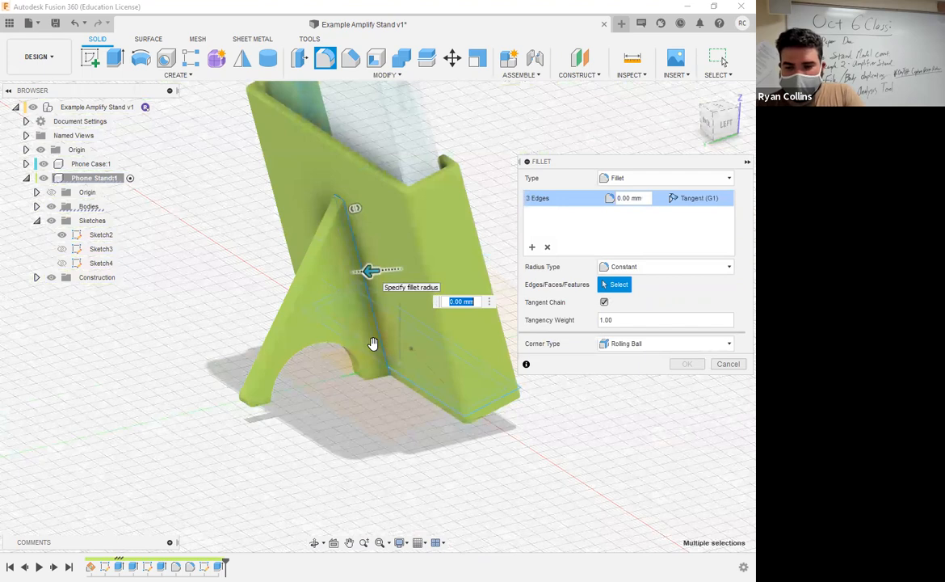
{"action": "mouse_move", "coordinate": [387, 270]}
{"action": "left_mouse_down"}
{"action": "mouse_move", "coordinate": [404, 269]}
{"action": "mouse_move", "coordinate": [369, 270]}
{"action": "left_mouse_up"}
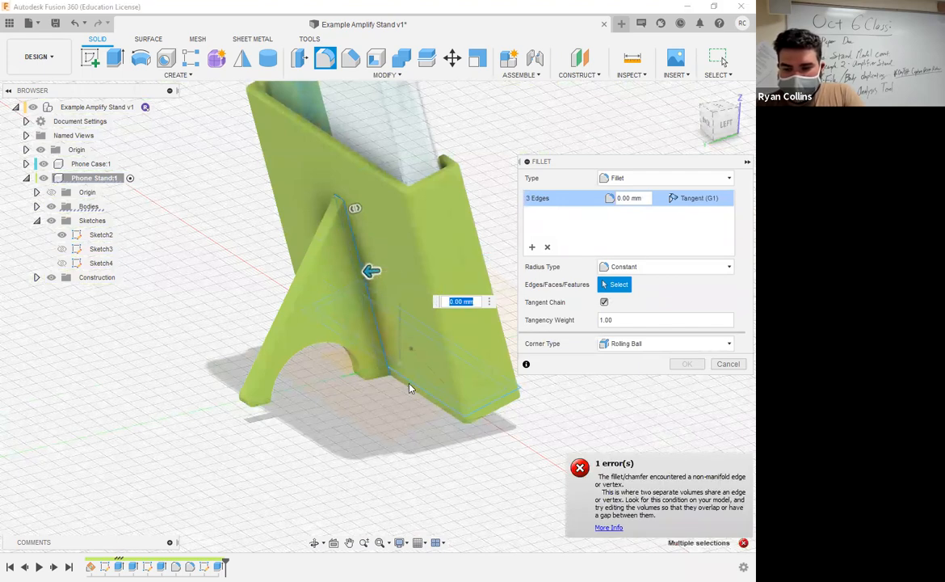
{"action": "type", "text": "1"}
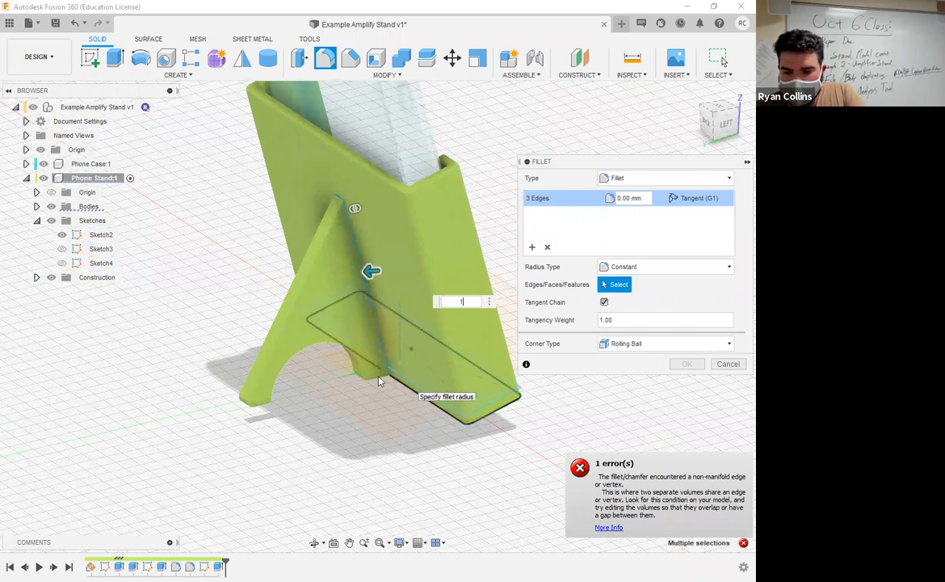
{"action": "scroll", "coordinate": [356, 377], "scroll_direction": "up", "scroll_amount": 5}
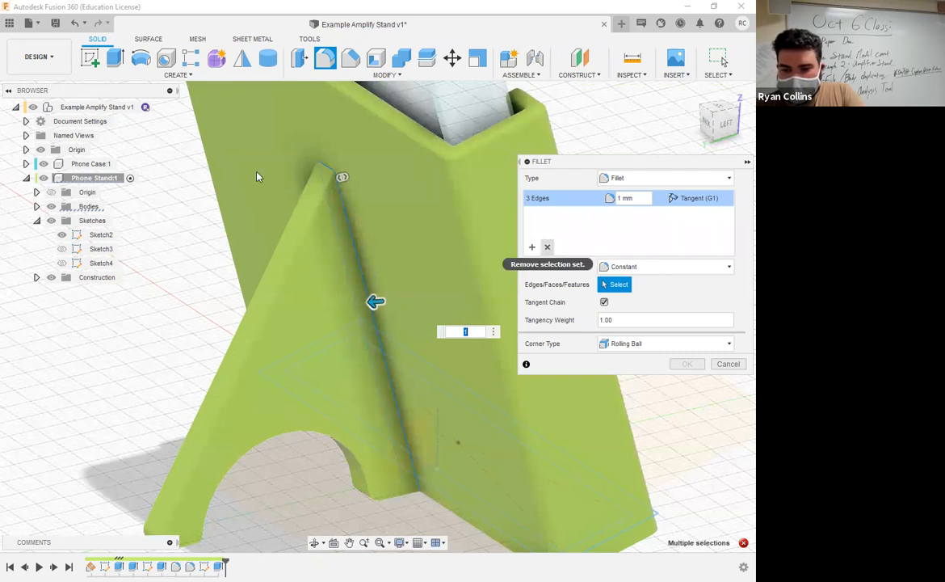
Clear the fillet selection, try again with the leg's side junction edges, and cancel the fillet.
{"action": "left_click", "coordinate": [547, 248]}
{"action": "middle_click_drag", "start_coordinate": [276, 280], "coordinate": [348, 285], "text": "shift"}
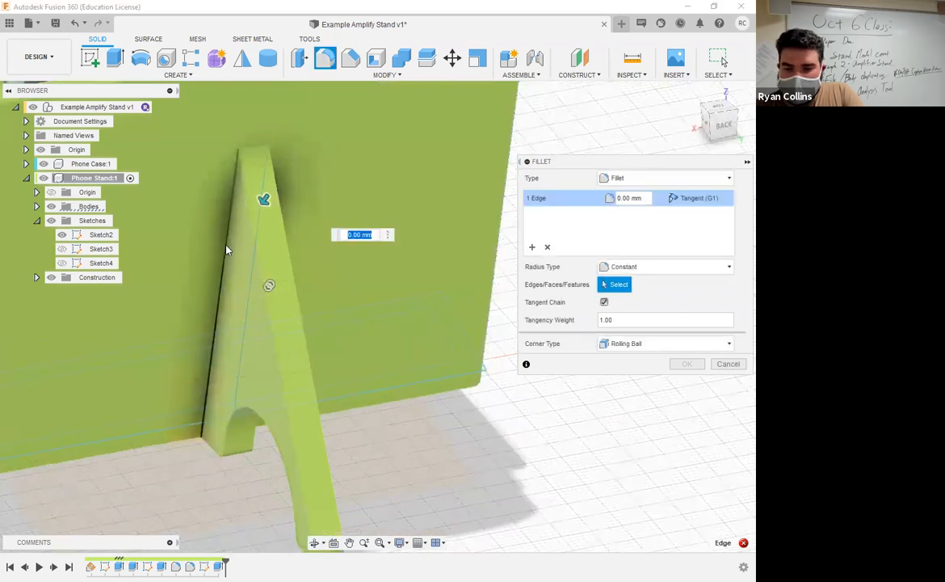
{"action": "left_click", "coordinate": [218, 239]}
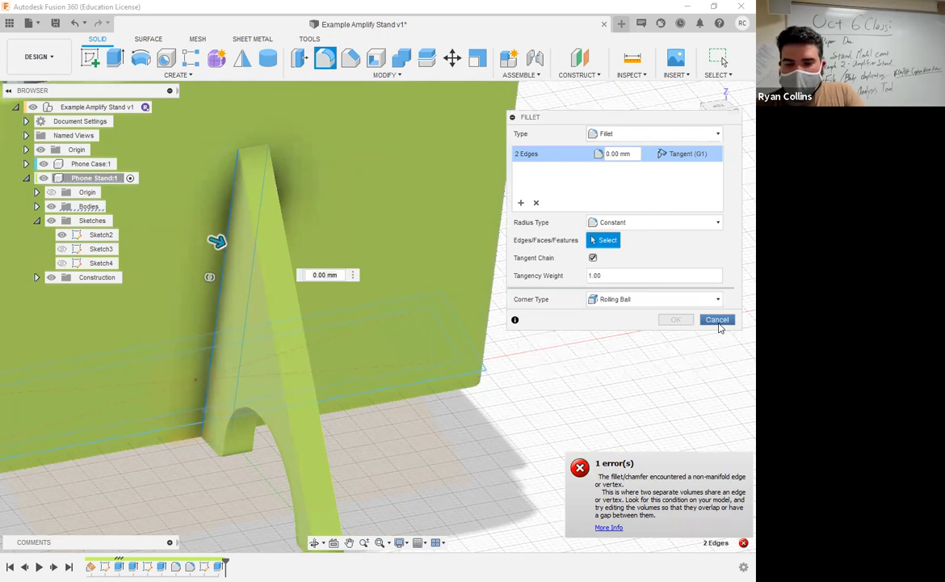
{"action": "left_click", "coordinate": [719, 325]}
Inspect the whole phone stand and its leg from the front and in the right side view.
{"action": "scroll", "coordinate": [446, 412], "scroll_direction": "down", "scroll_amount": 5}
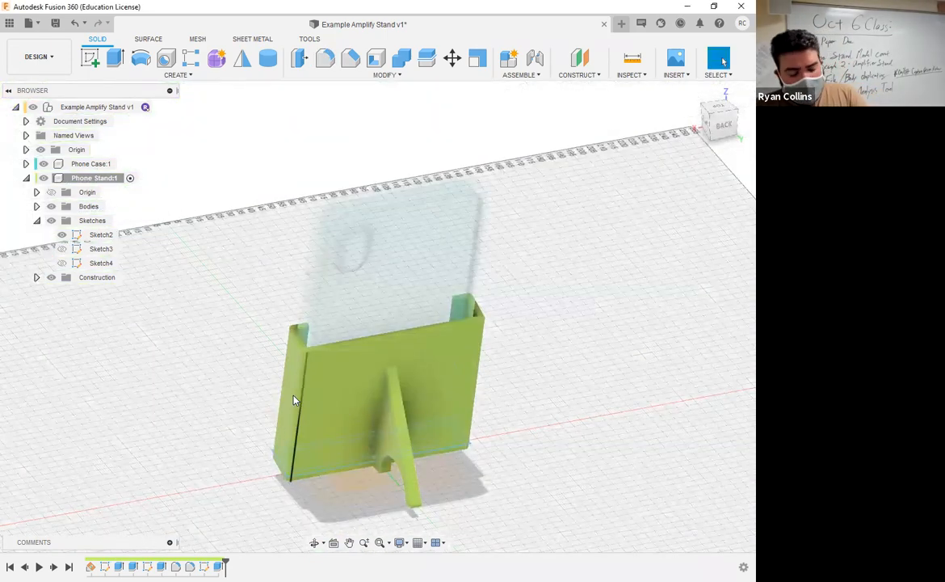
{"action": "middle_click_drag", "start_coordinate": [294, 401], "coordinate": [384, 394], "text": "shift"}
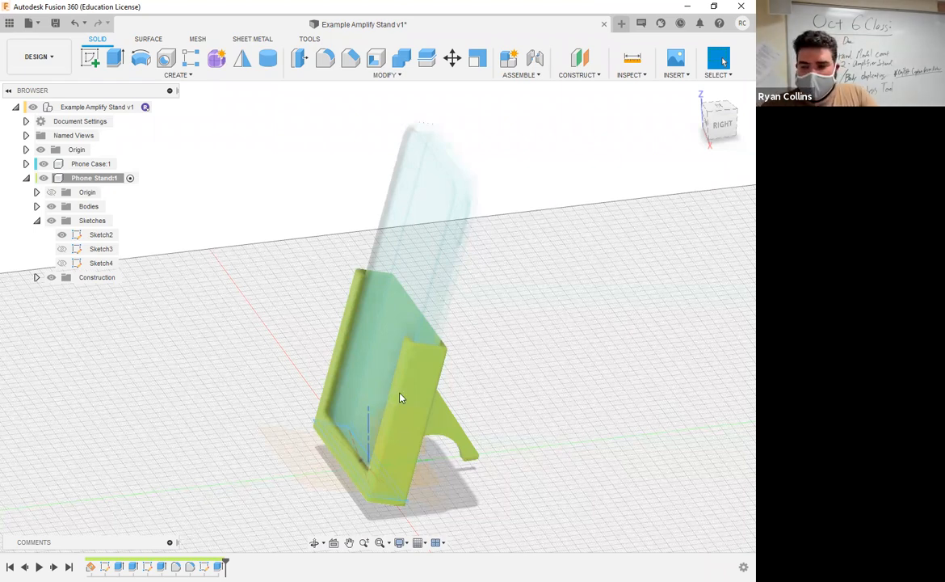
{"action": "left_click", "coordinate": [720, 123]}
{"action": "middle_click_drag", "start_coordinate": [494, 380], "coordinate": [574, 294]}
{"action": "middle_click_drag", "start_coordinate": [377, 370], "coordinate": [430, 377], "text": "shift"}
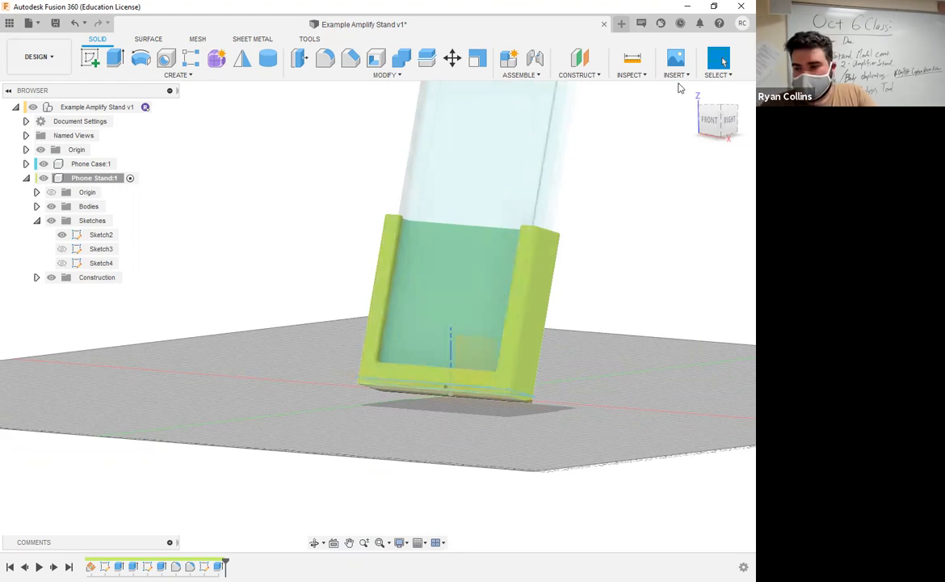
{"action": "left_click", "coordinate": [726, 120]}
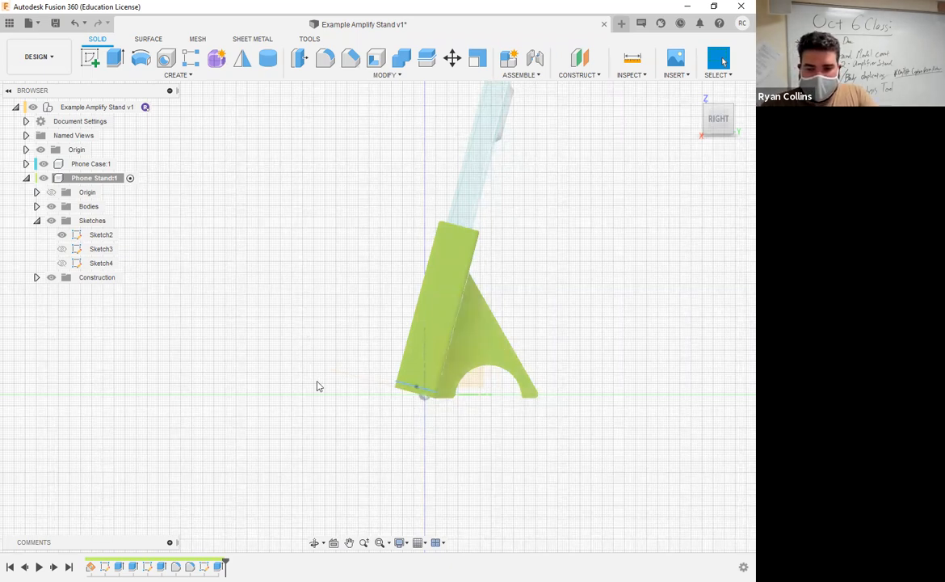
Start a sketch on the side plane and draw a three-point spline from just in front of the stand's base, curving forward and upward.
{"action": "left_click", "coordinate": [90, 57]}
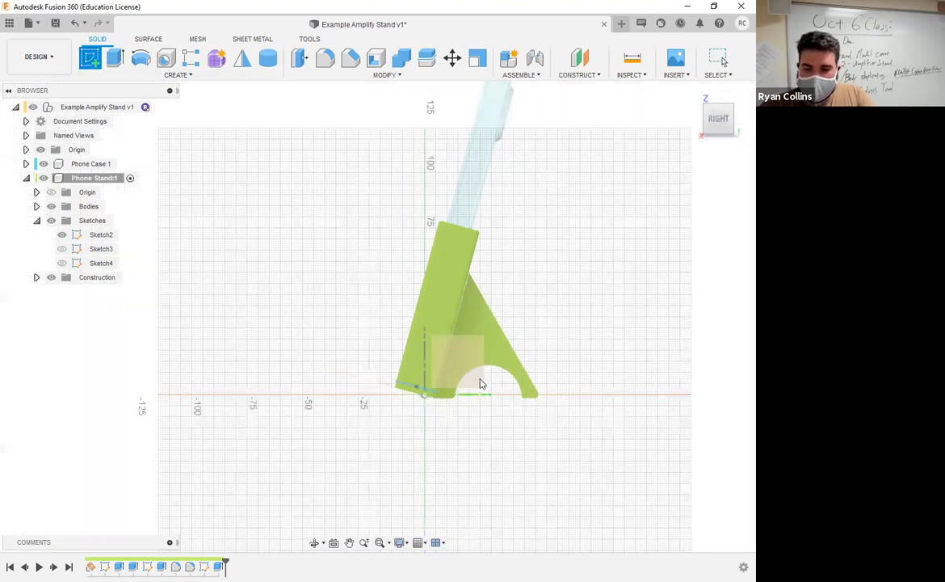
{"action": "left_click", "coordinate": [480, 384]}
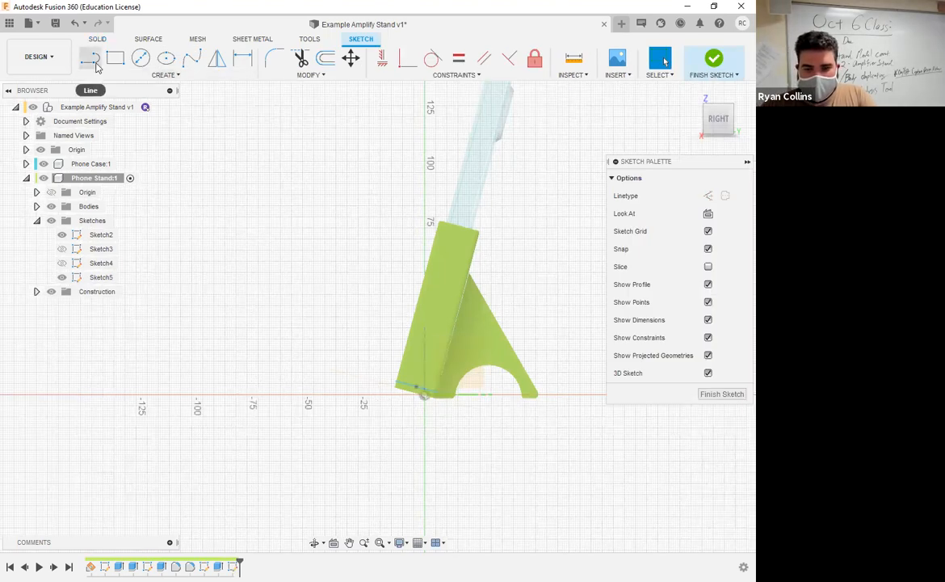
{"action": "left_click", "coordinate": [193, 64]}
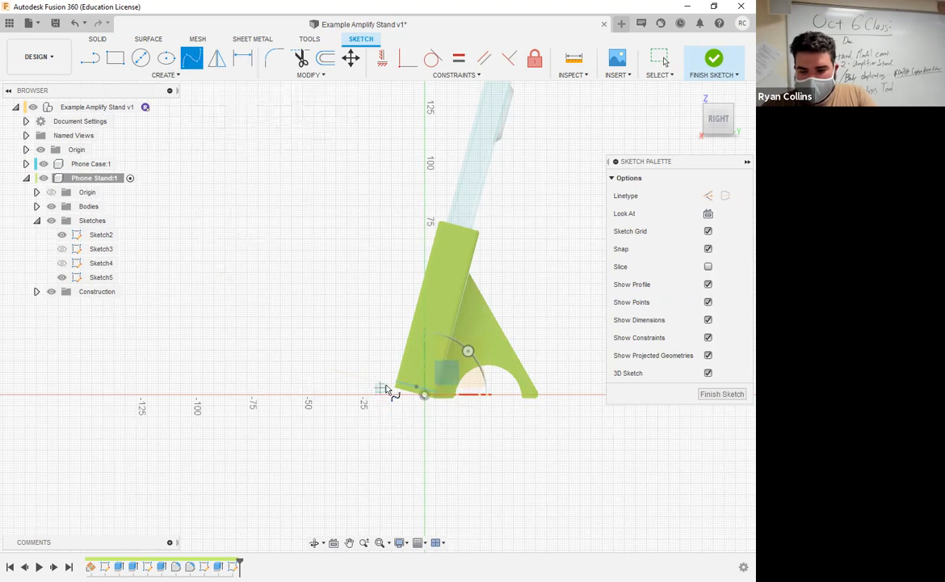
{"action": "left_click", "coordinate": [391, 395]}
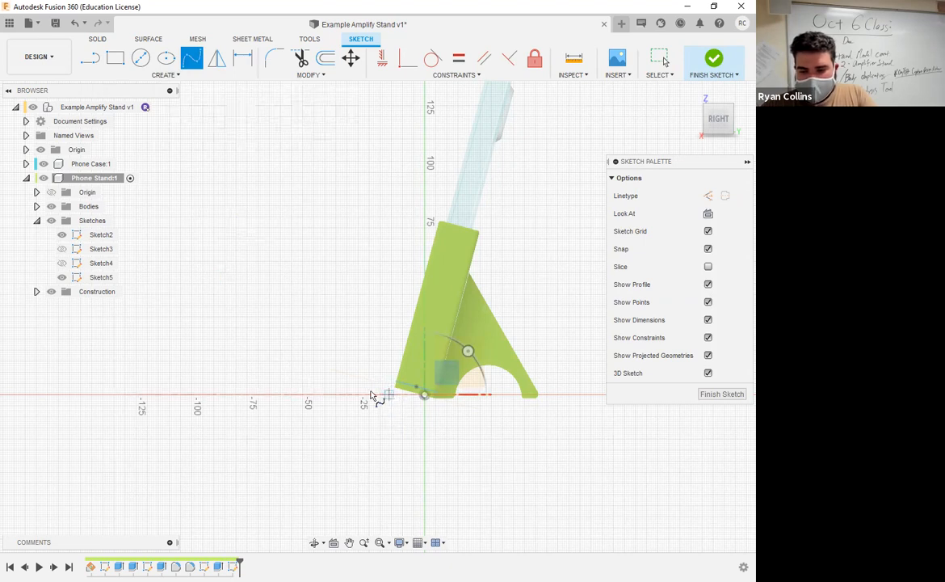
{"action": "left_click", "coordinate": [329, 386]}
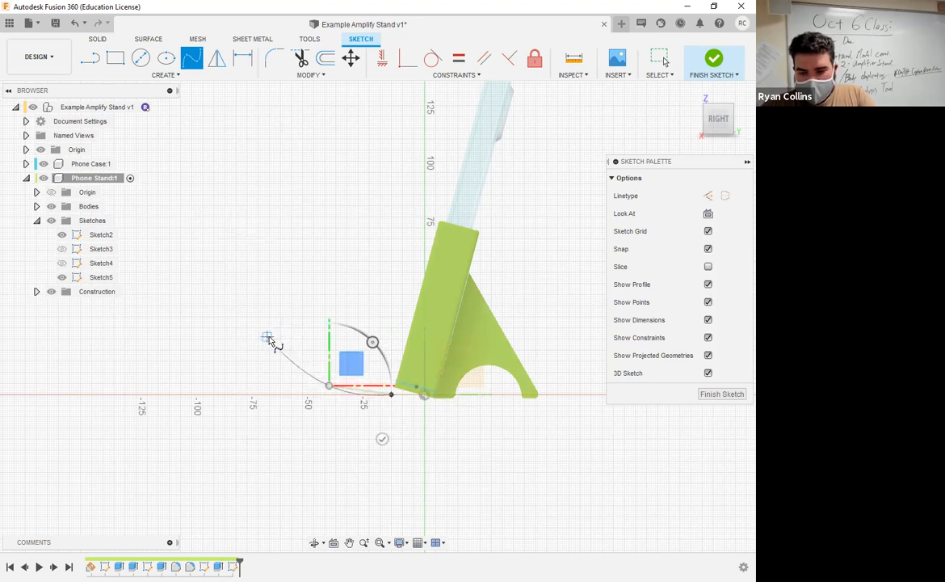
{"action": "left_click", "coordinate": [268, 338]}
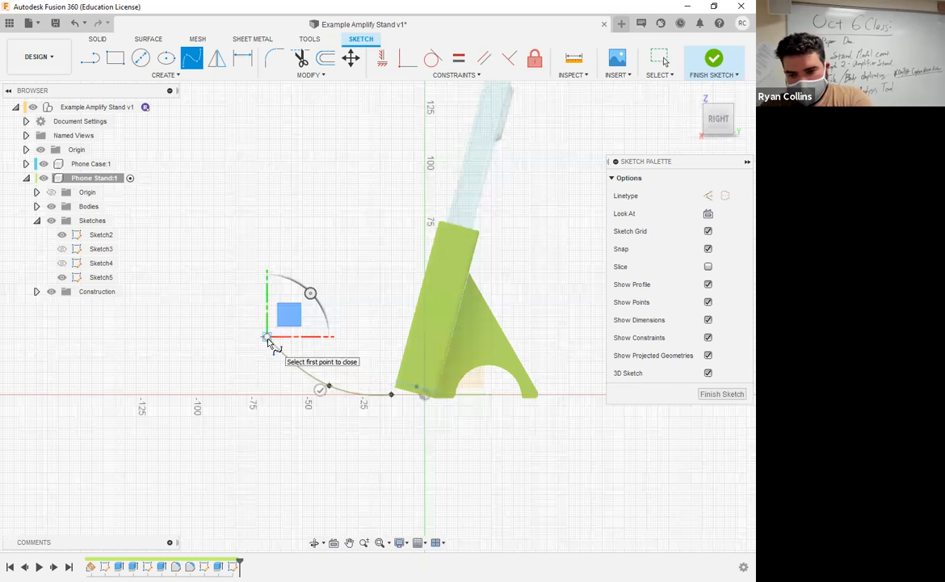
{"action": "key", "text": "Escape"}
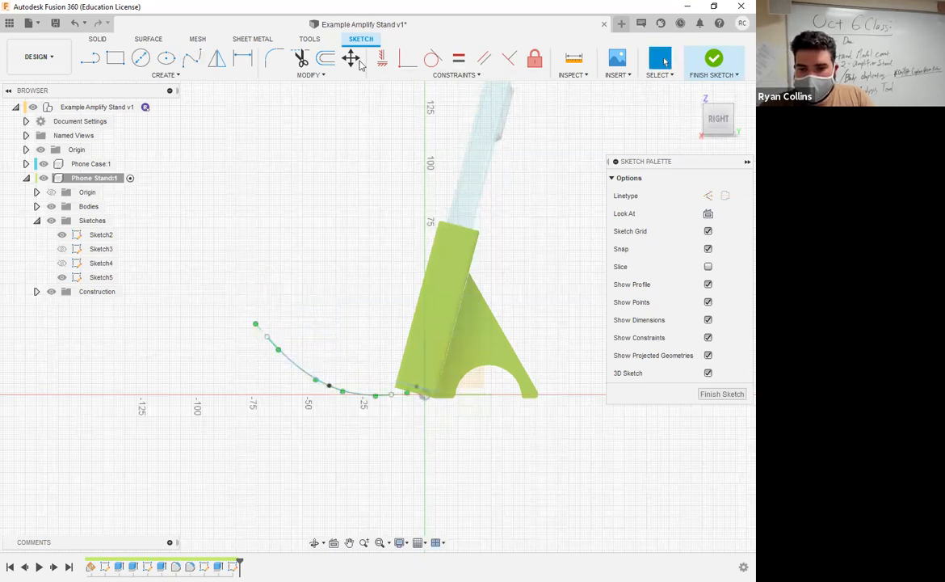
Offset the spline 2 mm toward its upper side.
{"action": "left_click", "coordinate": [327, 58]}
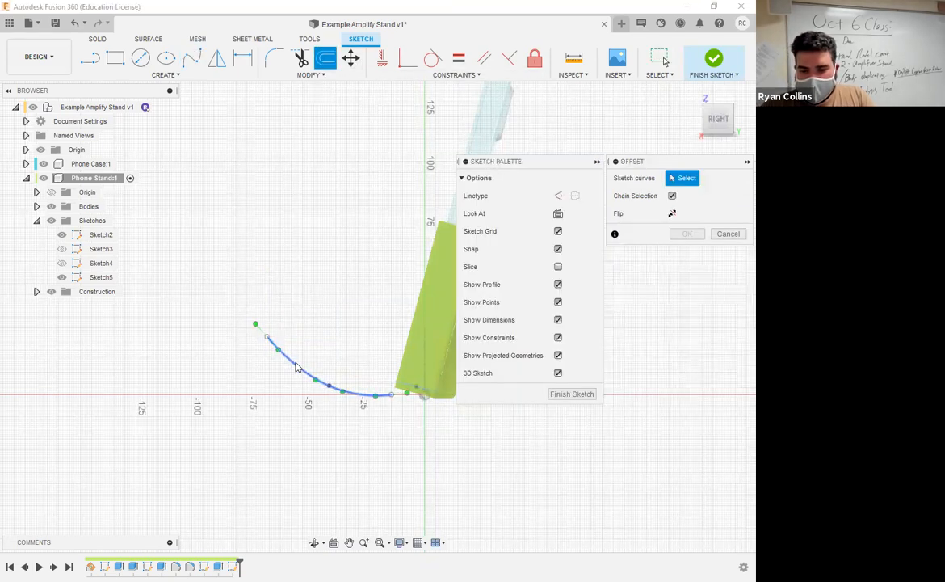
{"action": "left_click", "coordinate": [296, 362]}
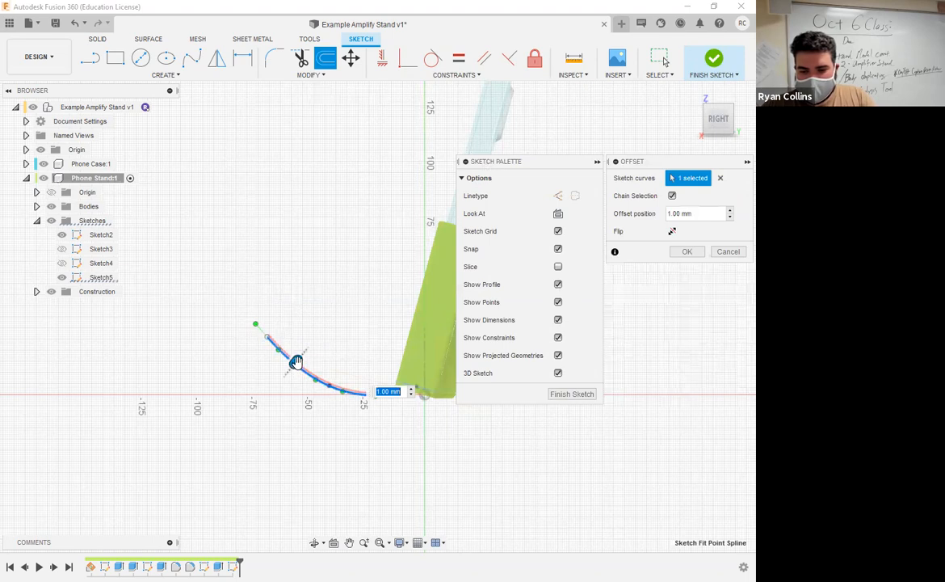
{"action": "type", "text": "2"}
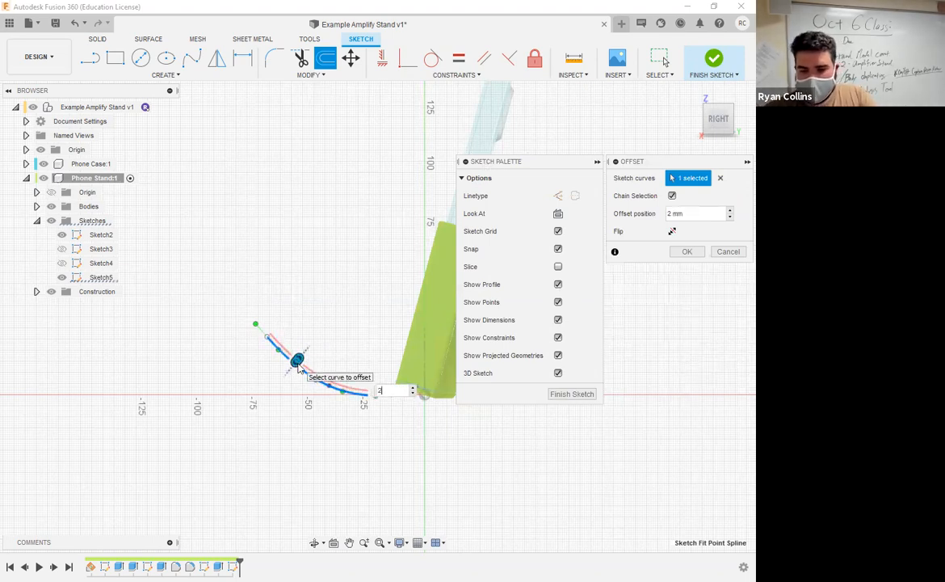
{"action": "key", "text": "Return"}
{"action": "scroll", "coordinate": [323, 340], "scroll_direction": "up", "scroll_amount": 5}
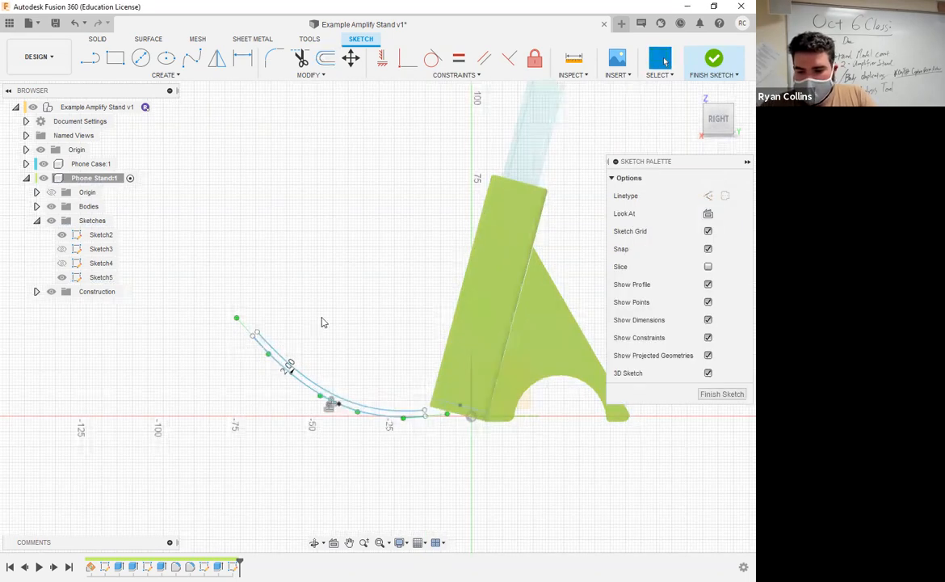
Cap the far end of the two curves with a two-point circle through their endpoints.
{"action": "left_click", "coordinate": [170, 76]}
{"action": "mouse_move", "coordinate": [118, 115]}
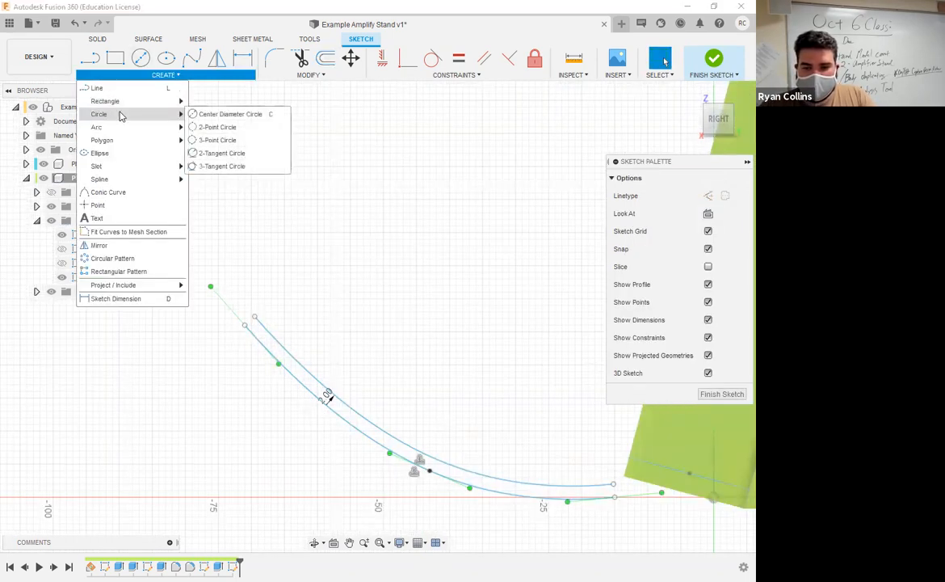
{"action": "left_click", "coordinate": [214, 128]}
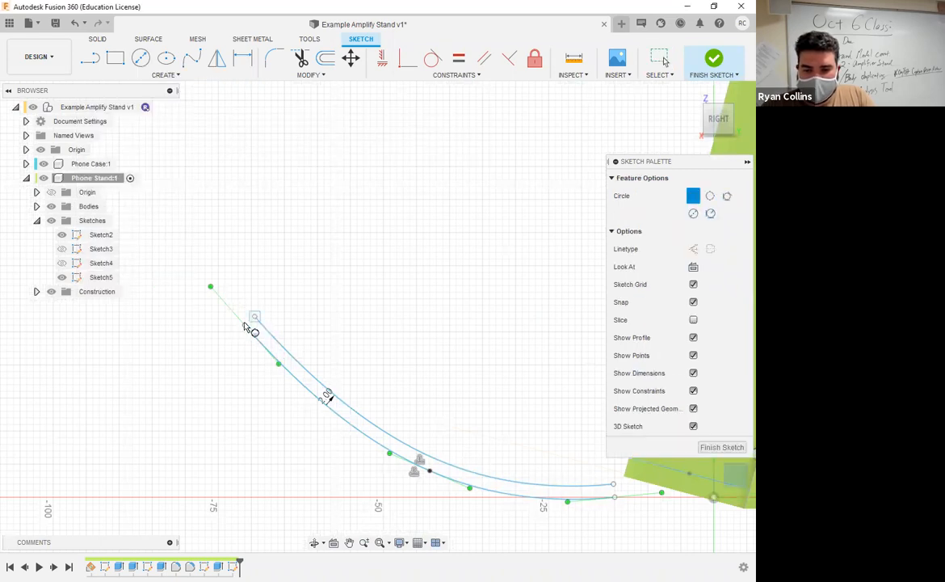
{"action": "left_click", "coordinate": [246, 325]}
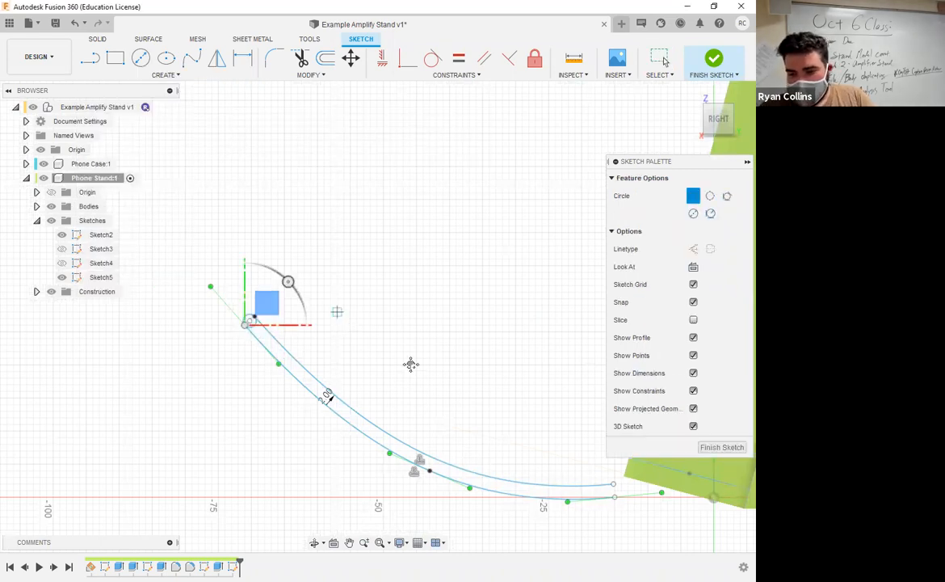
{"action": "middle_click_drag", "start_coordinate": [411, 366], "coordinate": [143, 230]}
{"action": "key", "text": "Escape"}
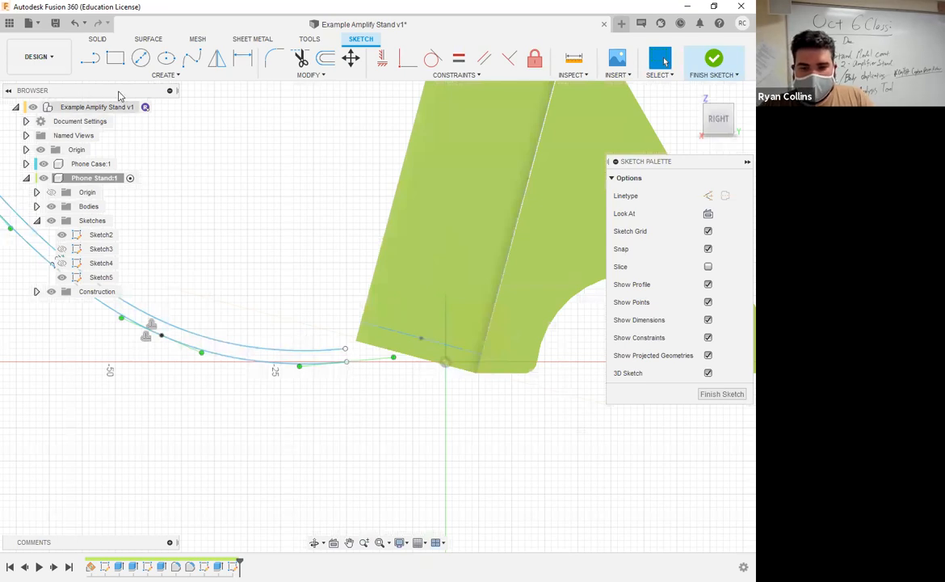
Close the end of the two curves nearest the stand with a straight line between their endpoints.
{"action": "left_click", "coordinate": [90, 57]}
{"action": "left_click", "coordinate": [347, 350]}
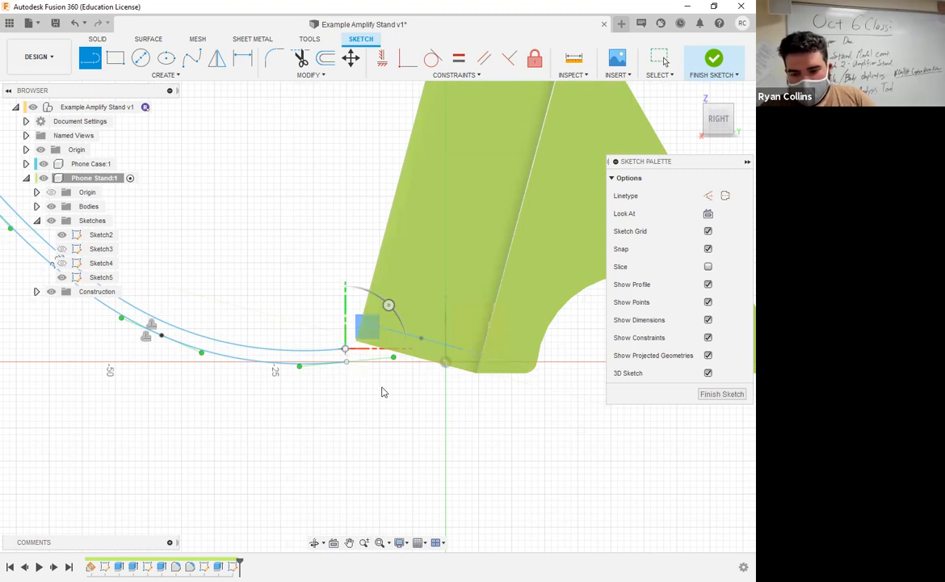
{"action": "key", "text": "Escape"}
Trim the inner part of the end circle so a rounded tip remains, and finish the sketch.
{"action": "scroll", "coordinate": [210, 281], "scroll_direction": "down", "scroll_amount": 3}
{"action": "middle_click_drag", "start_coordinate": [210, 281], "coordinate": [324, 315]}
{"action": "scroll", "coordinate": [160, 314], "scroll_direction": "up", "scroll_amount": 6}
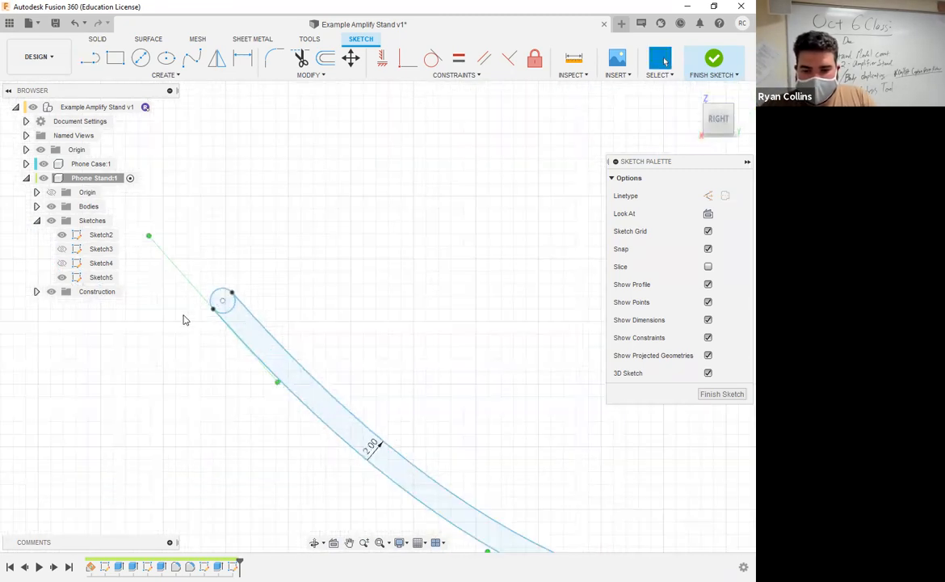
{"action": "left_click", "coordinate": [303, 64]}
{"action": "left_click", "coordinate": [229, 313]}
{"action": "left_click", "coordinate": [660, 58]}
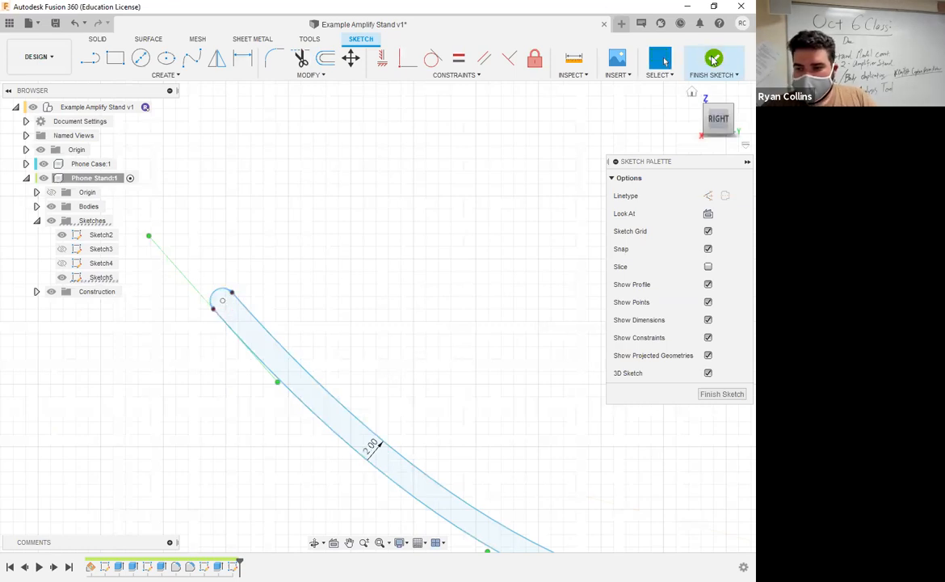
{"action": "left_click", "coordinate": [713, 59]}
Try to revolve the curved profile 360 degrees about the Y axis as a new body, and cancel the revolve.
{"action": "scroll", "coordinate": [513, 368], "scroll_direction": "down", "scroll_amount": 3}
{"action": "mouse_move", "coordinate": [512, 367]}
{"action": "middle_mouse_down"}
{"action": "mouse_move", "coordinate": [318, 279]}
{"action": "mouse_move", "coordinate": [265, 241]}
{"action": "middle_mouse_up"}
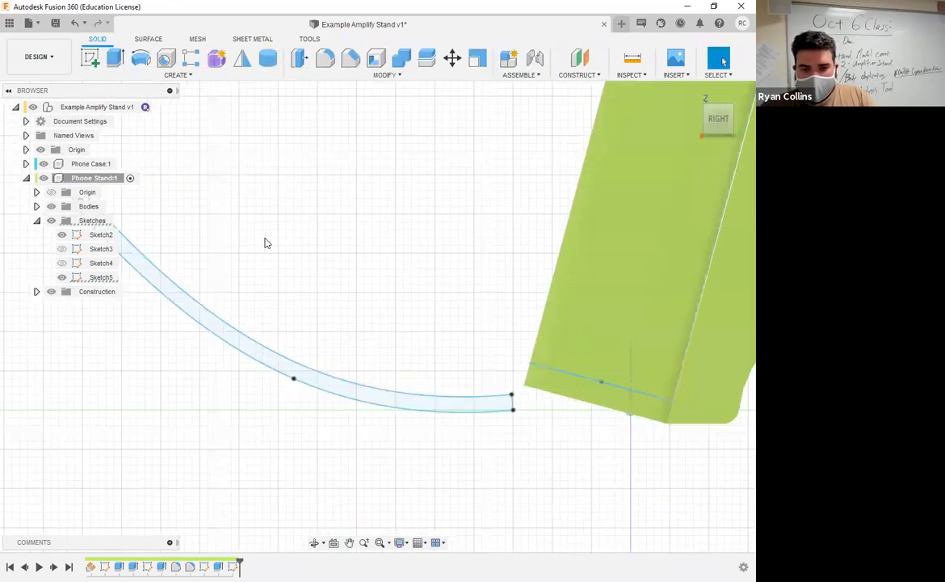
{"action": "left_click", "coordinate": [140, 58]}
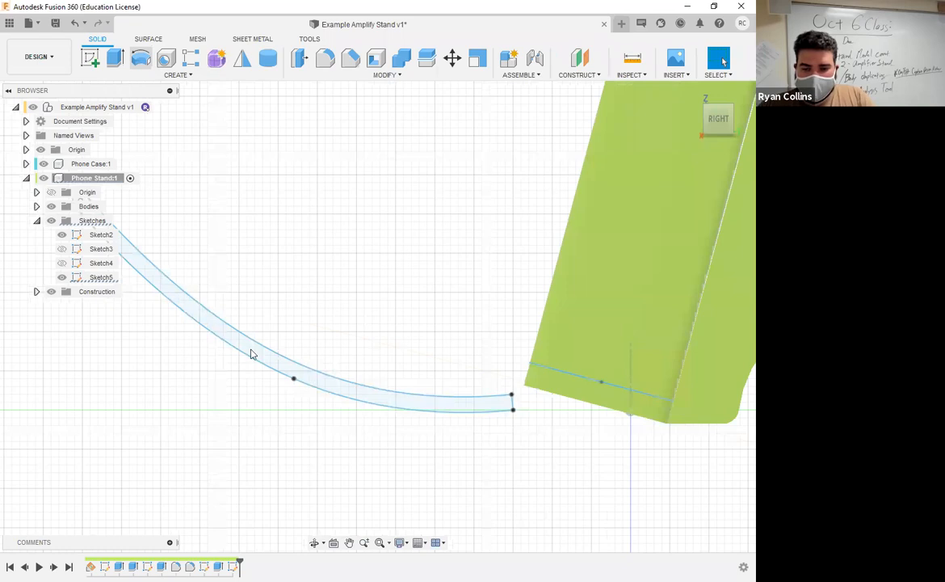
{"action": "scroll", "coordinate": [327, 474], "scroll_direction": "down", "scroll_amount": 3}
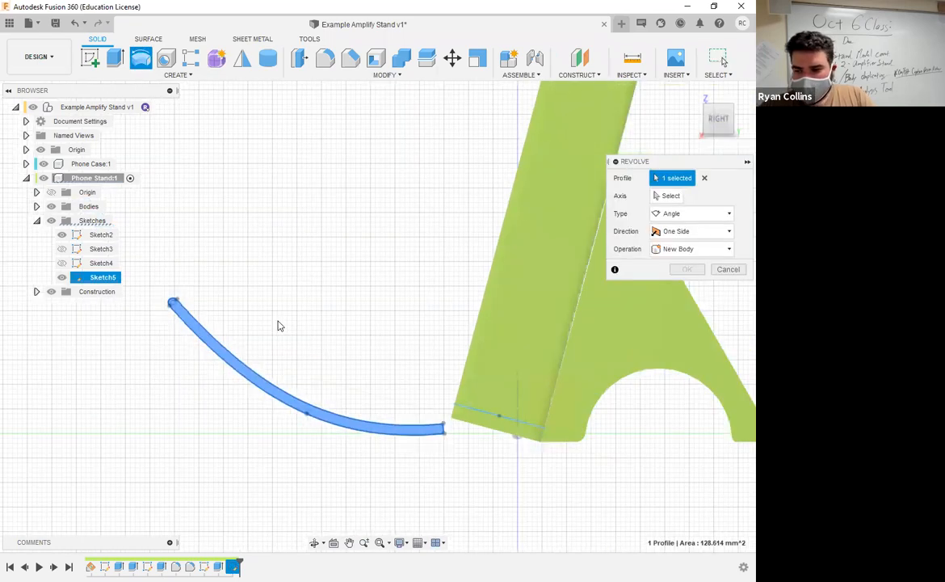
{"action": "middle_click_drag", "start_coordinate": [375, 339], "coordinate": [332, 278]}
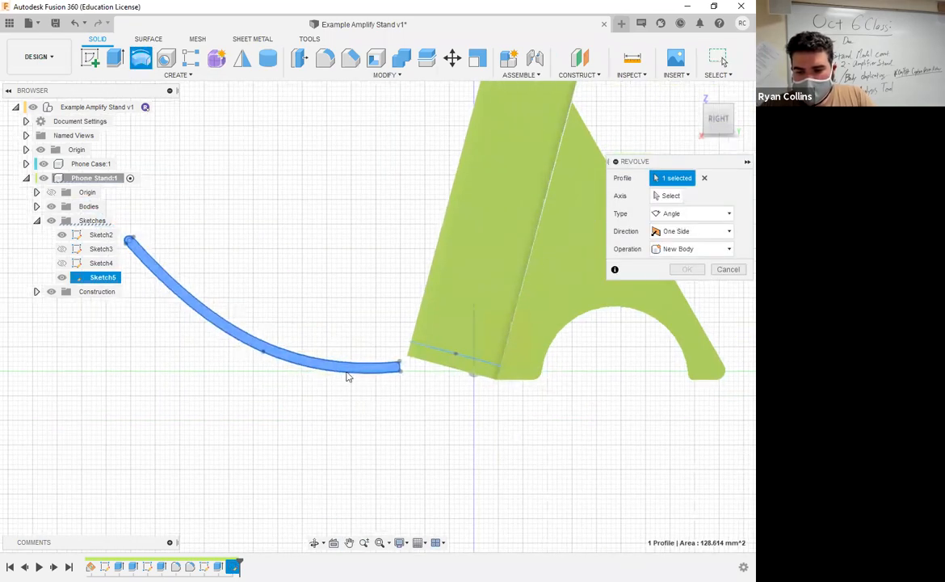
{"action": "left_click", "coordinate": [670, 196]}
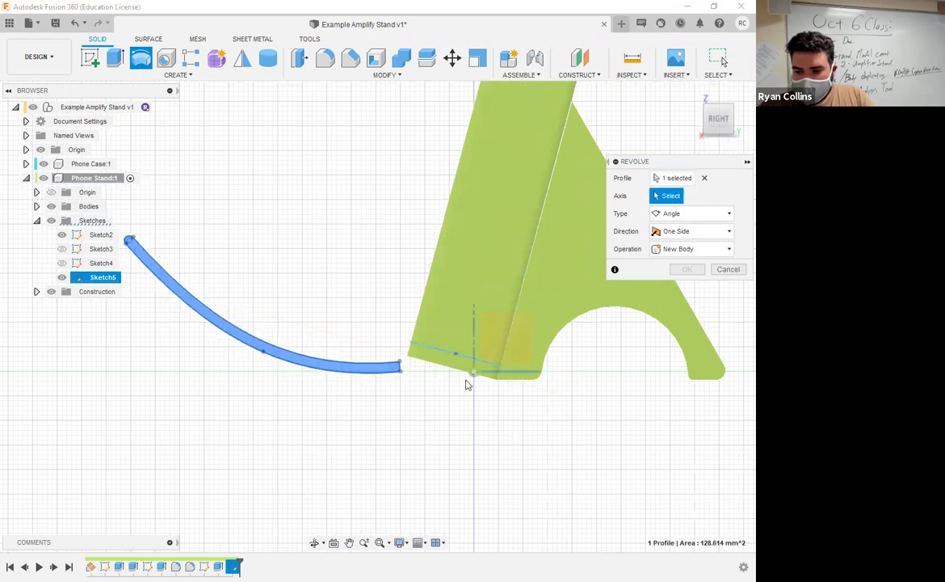
{"action": "left_click", "coordinate": [522, 376]}
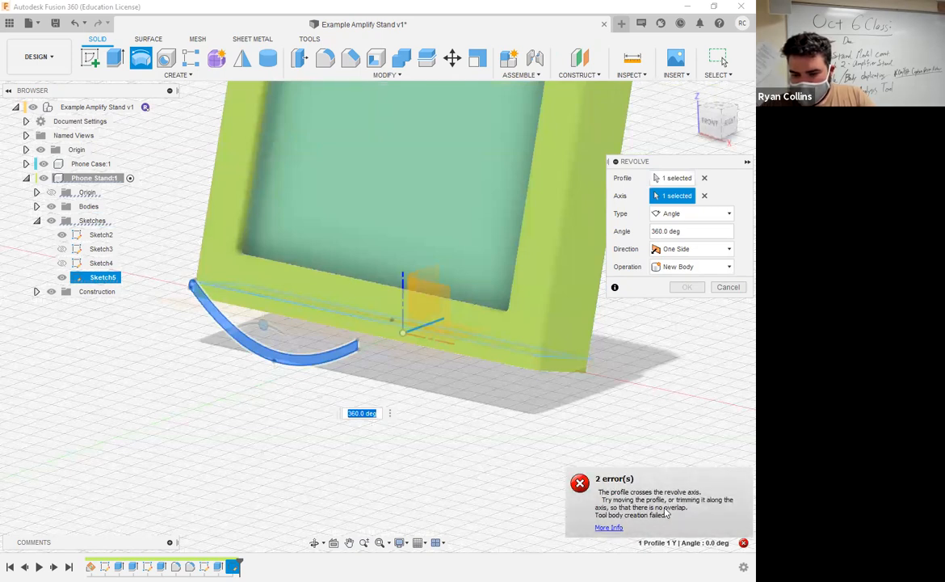
{"action": "left_click", "coordinate": [723, 286]}
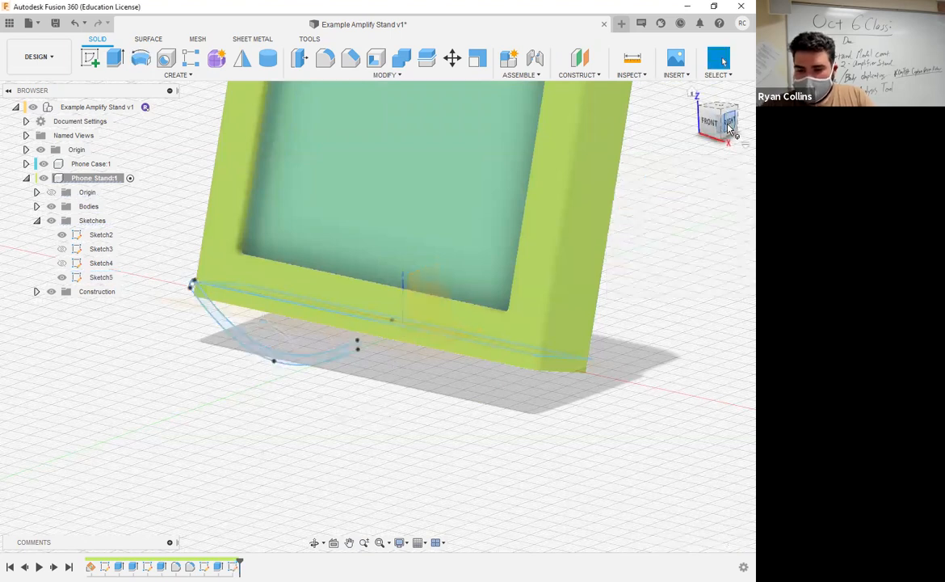
Reopen the curved profile's sketch for editing and move its two long curves up 3 mm.
{"action": "left_click", "coordinate": [731, 123]}
{"action": "scroll", "coordinate": [271, 339], "scroll_direction": "up", "scroll_amount": 5}
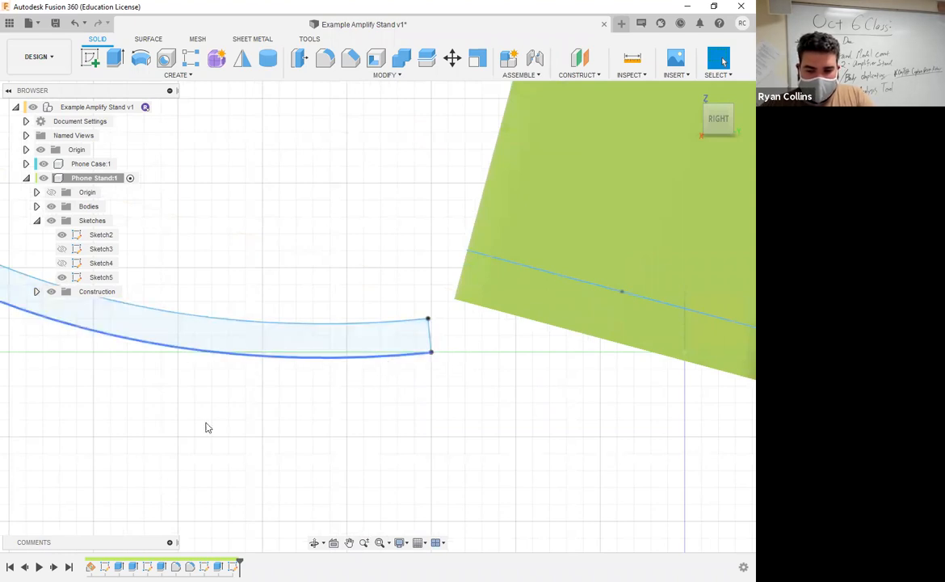
{"action": "right_click", "coordinate": [233, 565]}
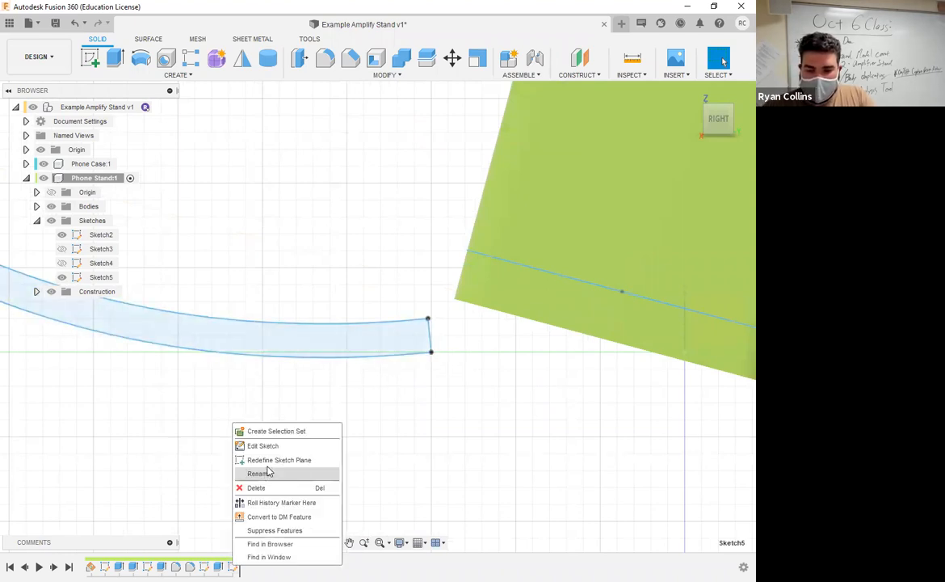
{"action": "left_click", "coordinate": [228, 442]}
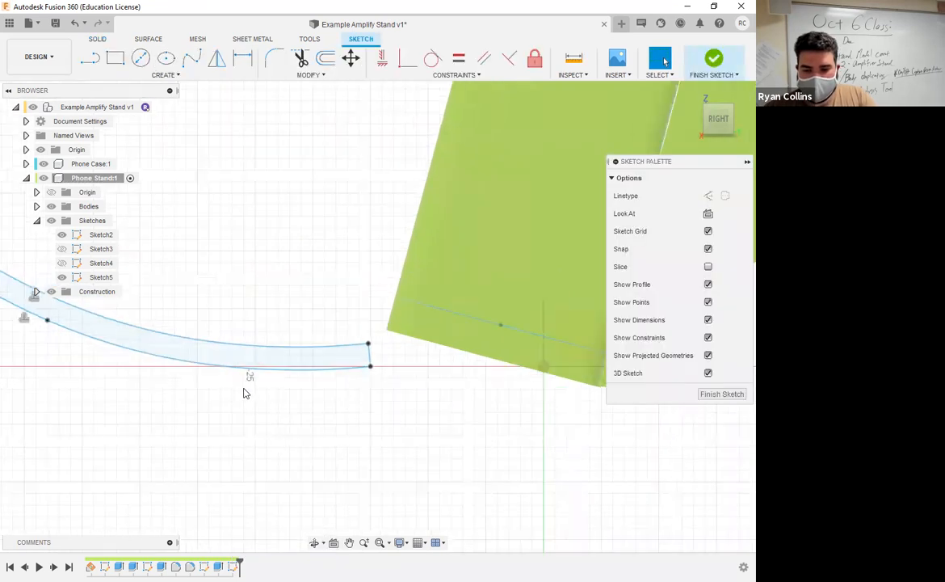
{"action": "mouse_move", "coordinate": [267, 301]}
{"action": "left_mouse_down"}
{"action": "mouse_move", "coordinate": [158, 467]}
{"action": "mouse_move", "coordinate": [146, 462]}
{"action": "left_mouse_up"}
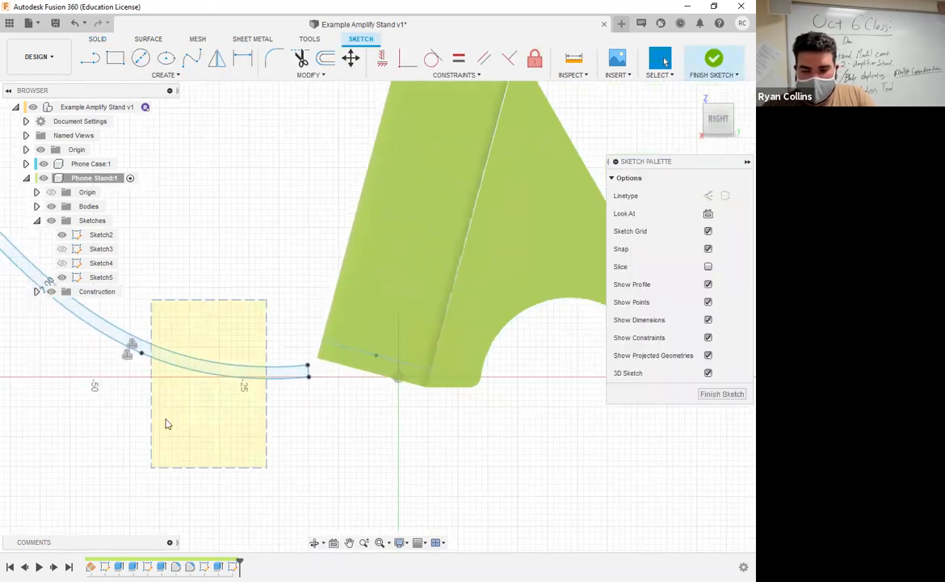
{"action": "left_click_drag", "start_coordinate": [165, 423], "coordinate": [158, 453]}
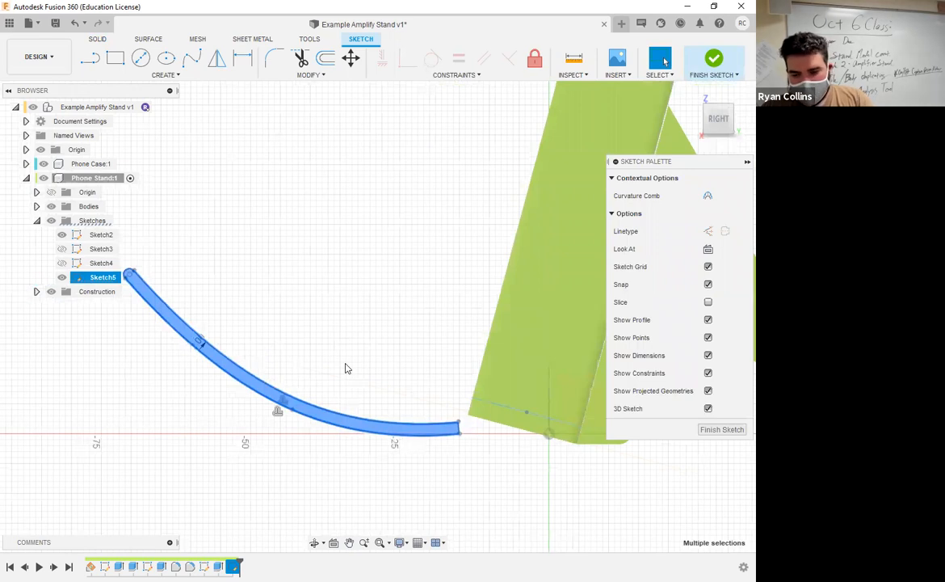
{"action": "key", "text": "m"}
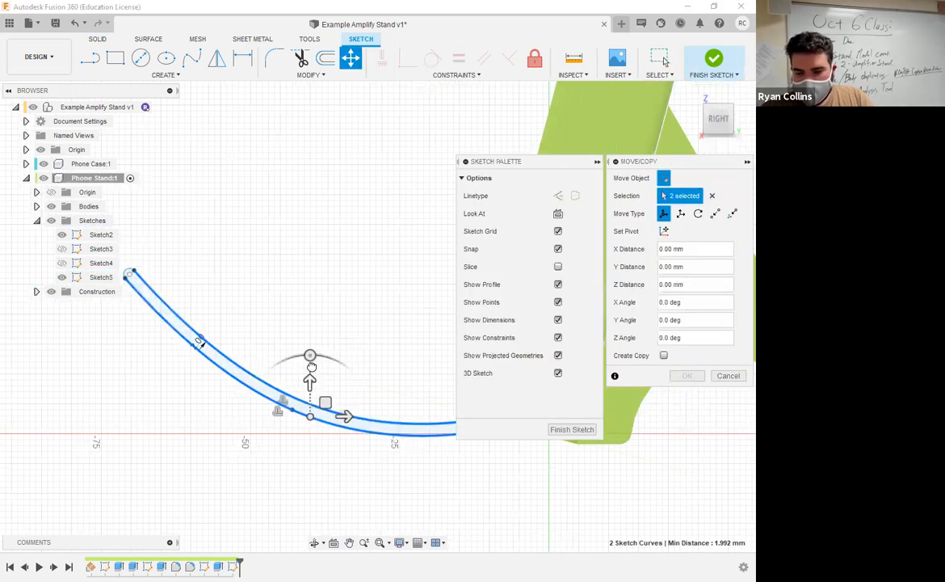
{"action": "left_click_drag", "start_coordinate": [309, 380], "coordinate": [310, 362]}
{"action": "middle_click_drag", "start_coordinate": [365, 372], "coordinate": [238, 329]}
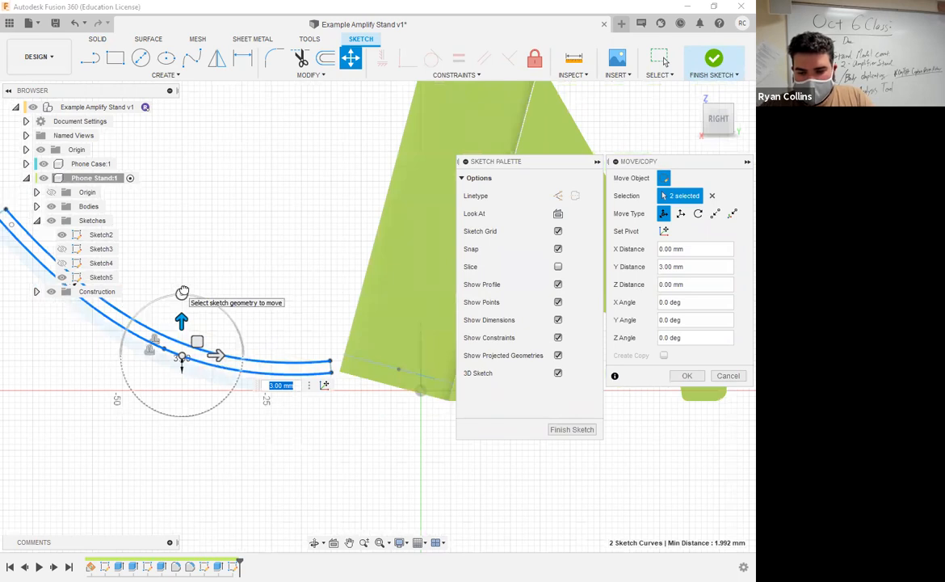
Rotate the selected curves by -5 degrees about Z, raise them further above the horizontal axis, and finish the sketch.
{"action": "left_click_drag", "start_coordinate": [184, 291], "coordinate": [334, 420]}
{"action": "mouse_move", "coordinate": [291, 445]}
{"action": "middle_mouse_down"}
{"action": "mouse_move", "coordinate": [327, 384]}
{"action": "mouse_move", "coordinate": [358, 456]}
{"action": "mouse_move", "coordinate": [387, 461]}
{"action": "middle_mouse_up"}
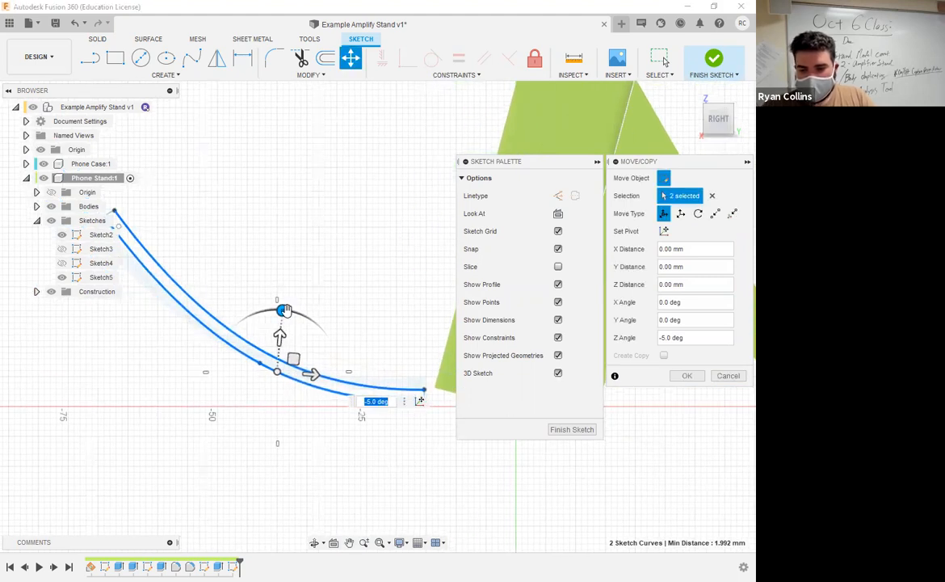
{"action": "left_click_drag", "start_coordinate": [280, 335], "coordinate": [283, 312]}
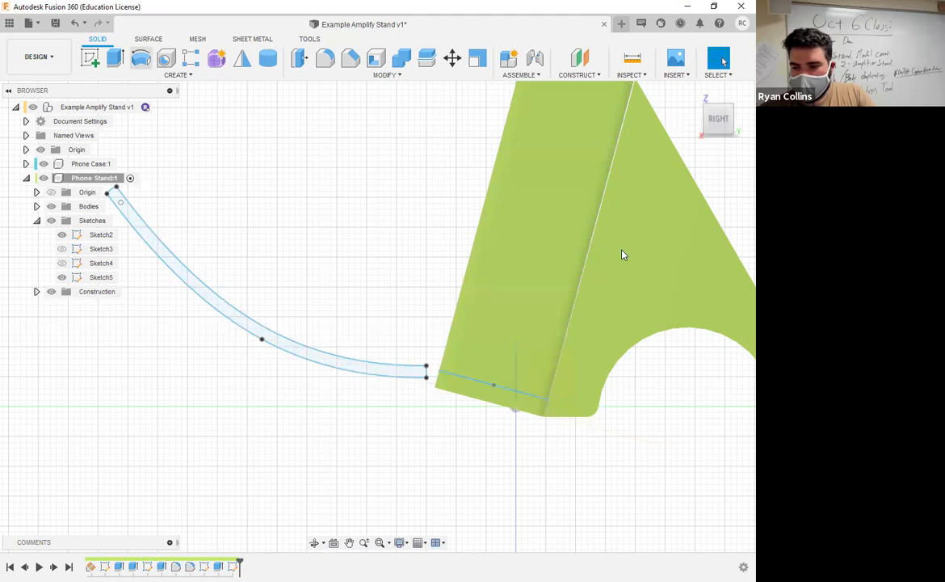
Revolve the curved profile 360 degrees about the Y axis as a new body.
{"action": "left_click", "coordinate": [670, 198]}
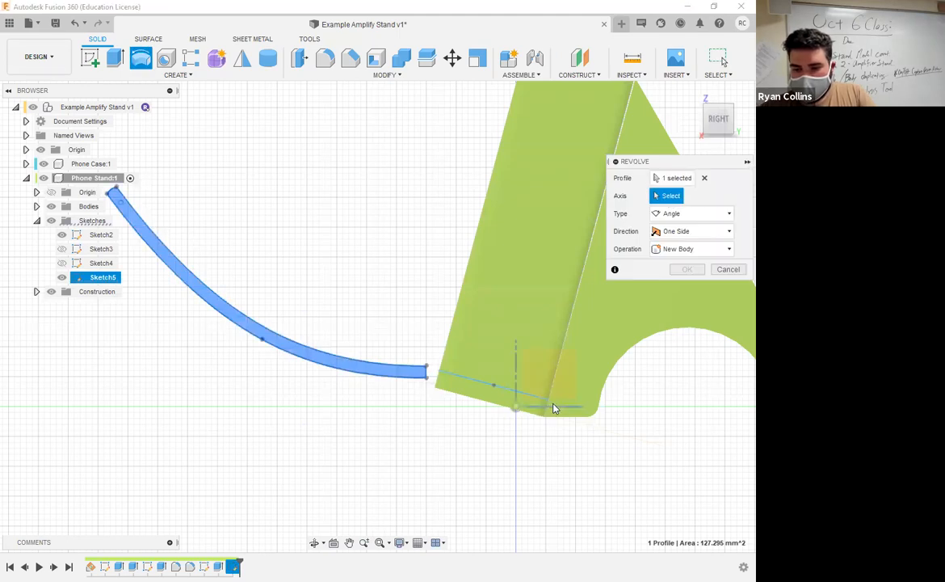
{"action": "left_click", "coordinate": [554, 407]}
{"action": "mouse_move", "coordinate": [353, 464]}
{"action": "middle_mouse_down", "text": "shift"}
{"action": "mouse_move", "coordinate": [427, 466]}
{"action": "mouse_move", "coordinate": [379, 483]}
{"action": "mouse_move", "coordinate": [350, 462]}
{"action": "mouse_move", "coordinate": [411, 458]}
{"action": "mouse_move", "coordinate": [353, 473]}
{"action": "middle_mouse_up", "text": "shift"}
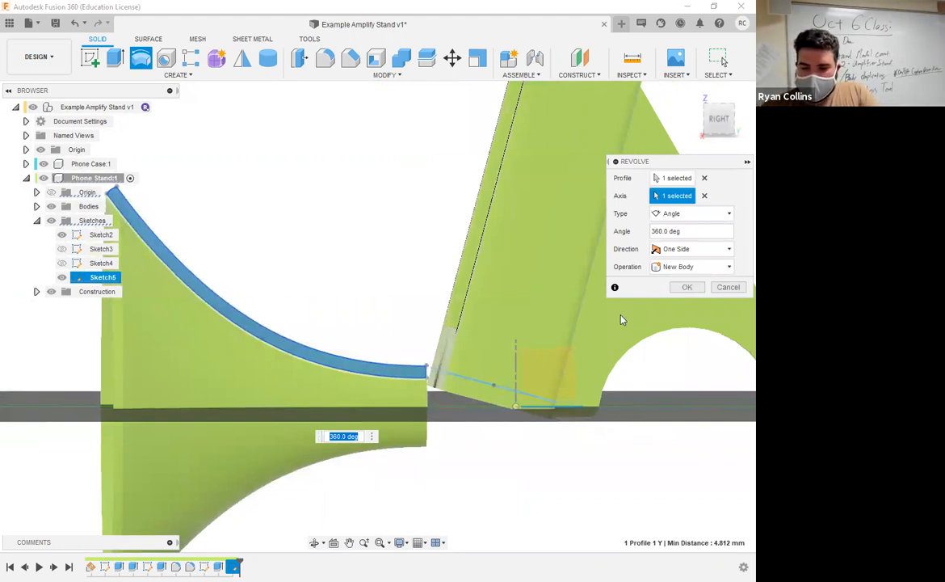
{"action": "left_click", "coordinate": [686, 288]}
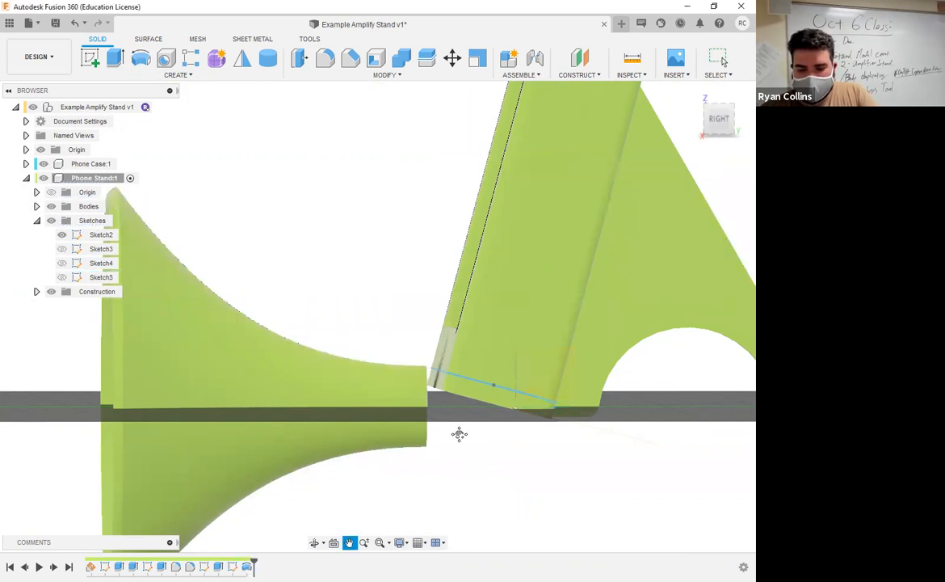
Rotate the horn body -15 degrees about X and move it about -13 mm in Y and 16.1 mm in Z.
{"action": "scroll", "coordinate": [432, 458], "scroll_direction": "down", "scroll_amount": 4}
{"action": "scroll", "coordinate": [432, 459], "scroll_direction": "down", "scroll_amount": 1}
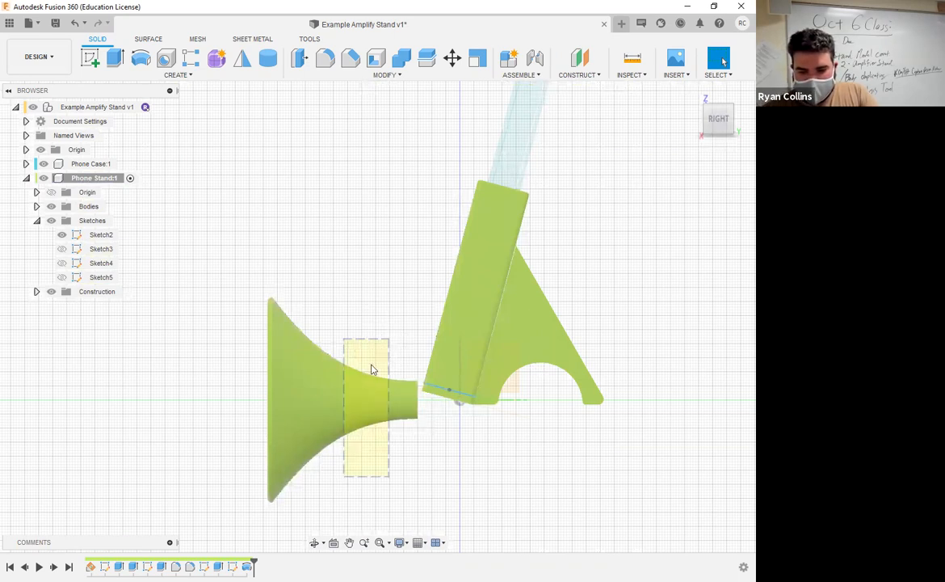
{"action": "left_click", "coordinate": [302, 415]}
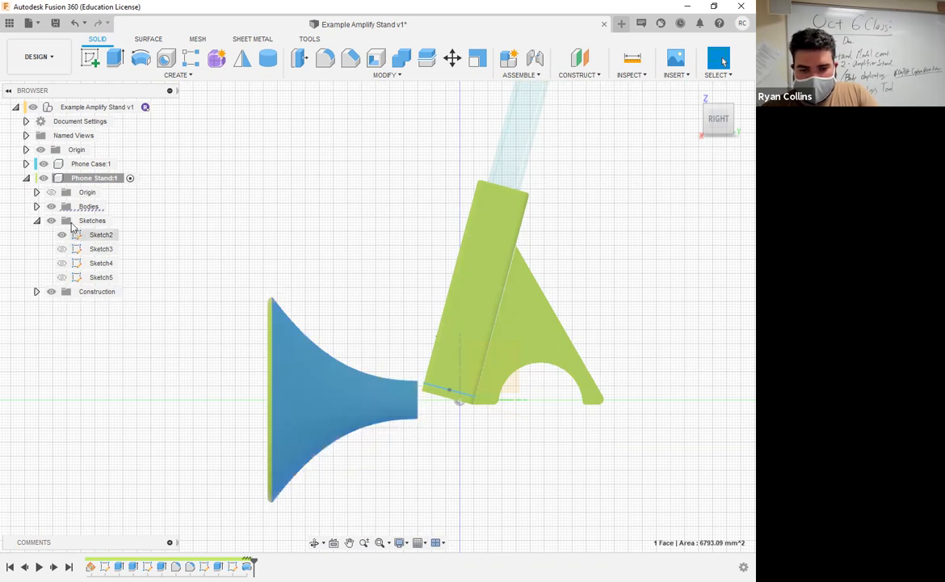
{"action": "left_click", "coordinate": [36, 206]}
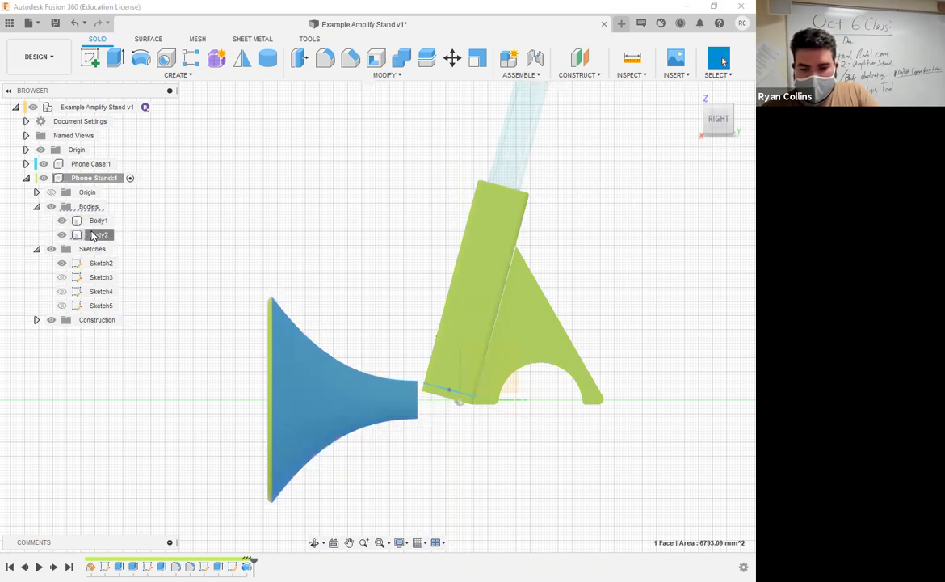
{"action": "left_click", "coordinate": [89, 234]}
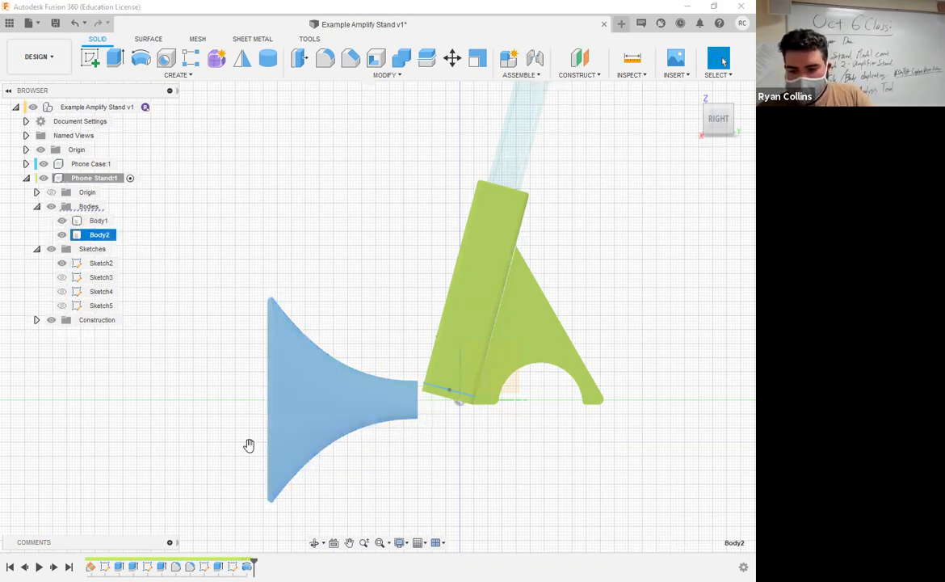
{"action": "key", "text": "m"}
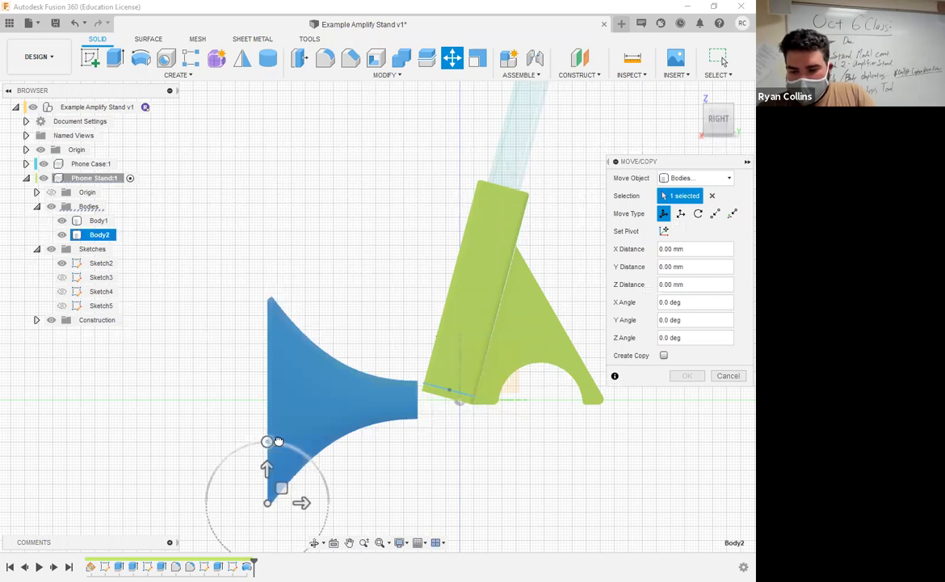
{"action": "left_click_drag", "start_coordinate": [277, 441], "coordinate": [278, 442]}
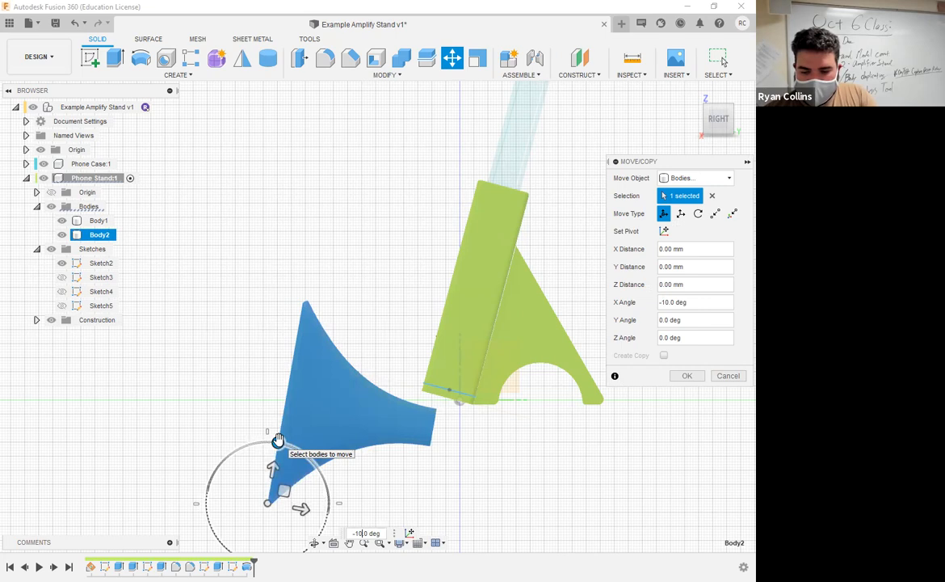
{"action": "key", "text": "BackSpace"}
{"action": "type", "text": "5"}
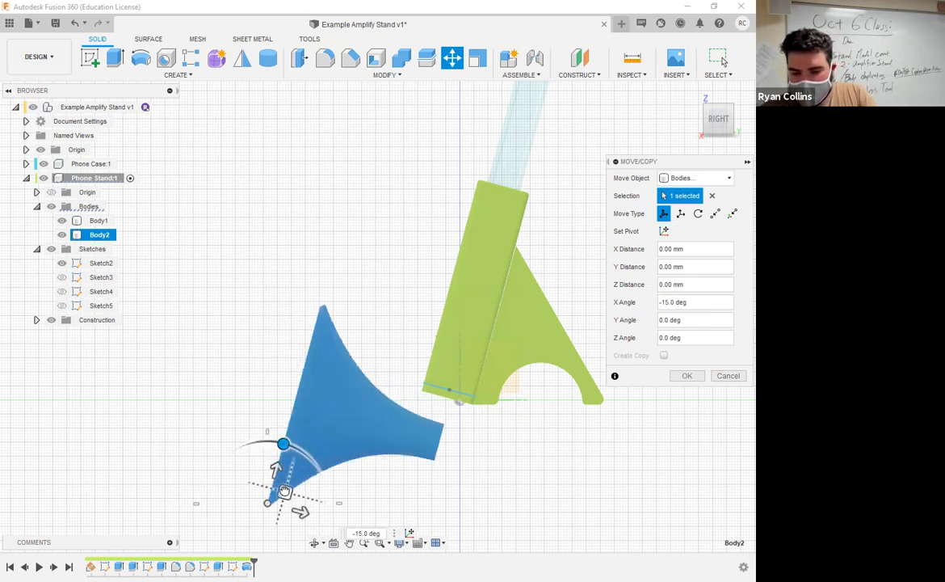
{"action": "left_click_drag", "start_coordinate": [284, 491], "coordinate": [258, 417]}
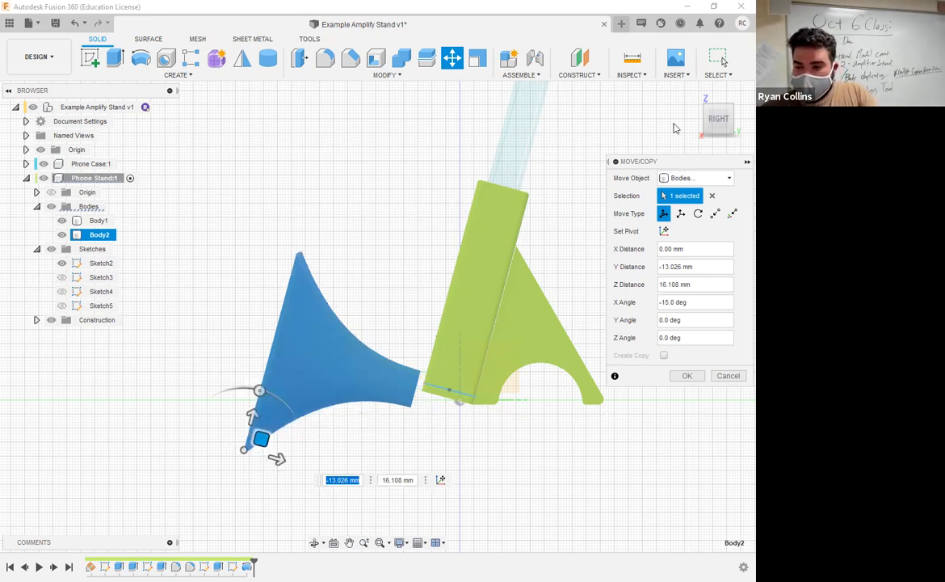
{"action": "key", "text": "Return"}
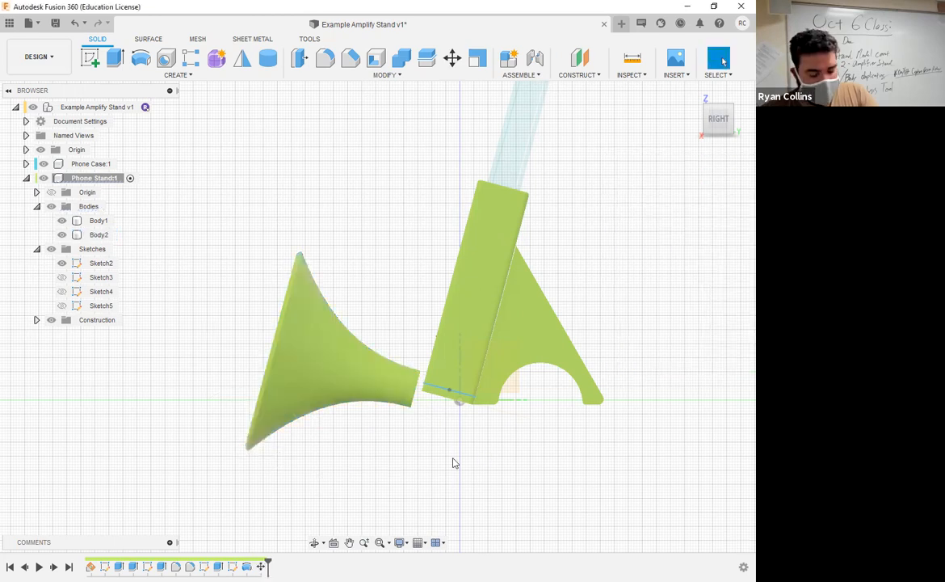
Find the extrusion that forms the stand's bottom and set its distance to -10 mm.
{"action": "mouse_move", "coordinate": [440, 479]}
{"action": "middle_mouse_down", "text": "shift"}
{"action": "mouse_move", "coordinate": [529, 487]}
{"action": "mouse_move", "coordinate": [463, 495]}
{"action": "mouse_move", "coordinate": [536, 483]}
{"action": "mouse_move", "coordinate": [438, 477]}
{"action": "mouse_move", "coordinate": [441, 484]}
{"action": "middle_mouse_up", "text": "shift"}
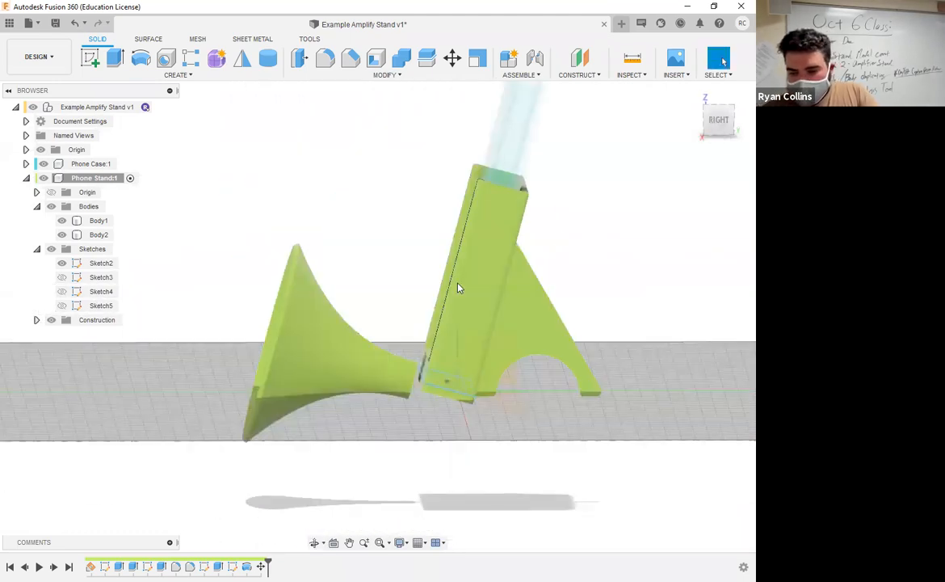
{"action": "left_click", "coordinate": [719, 121]}
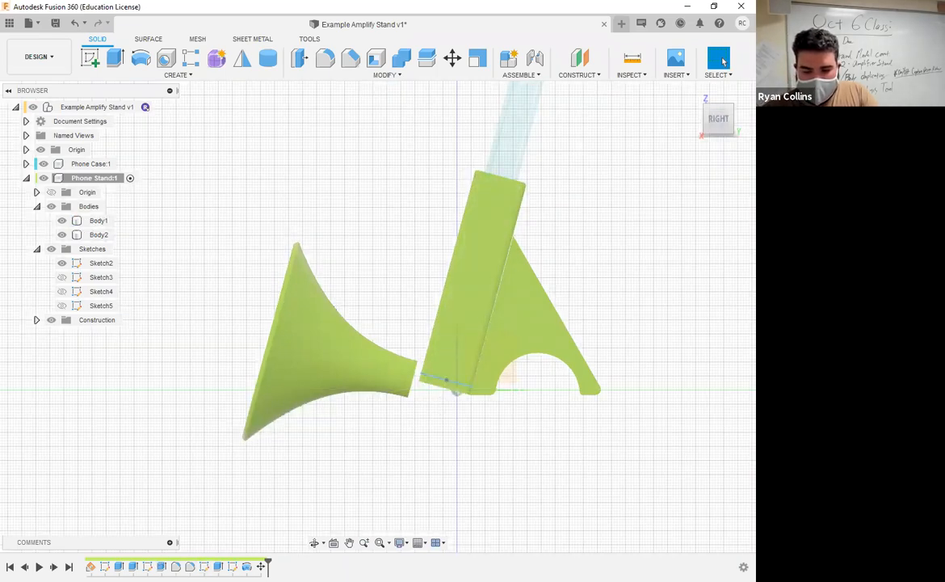
{"action": "left_click", "coordinate": [134, 567]}
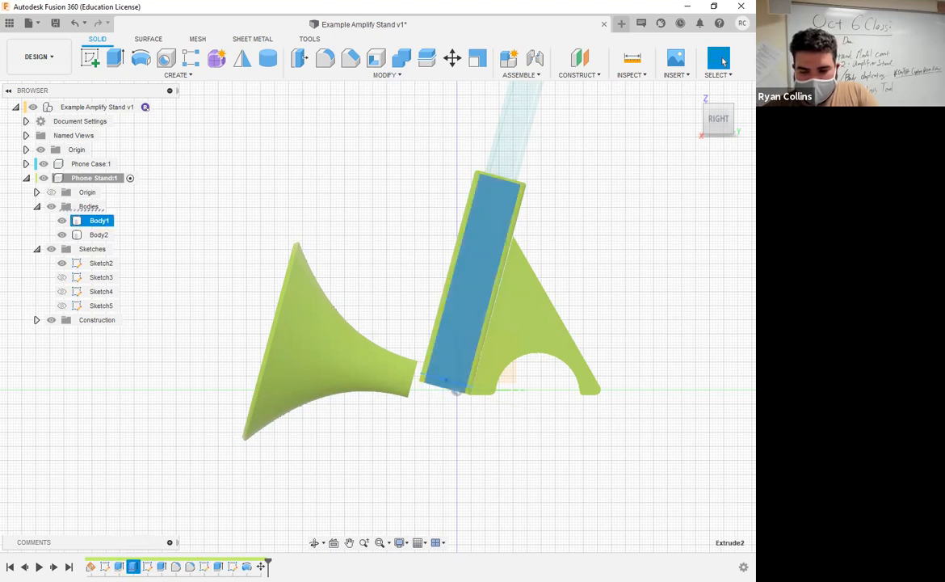
{"action": "middle_click_drag", "start_coordinate": [183, 517], "coordinate": [225, 521], "text": "shift"}
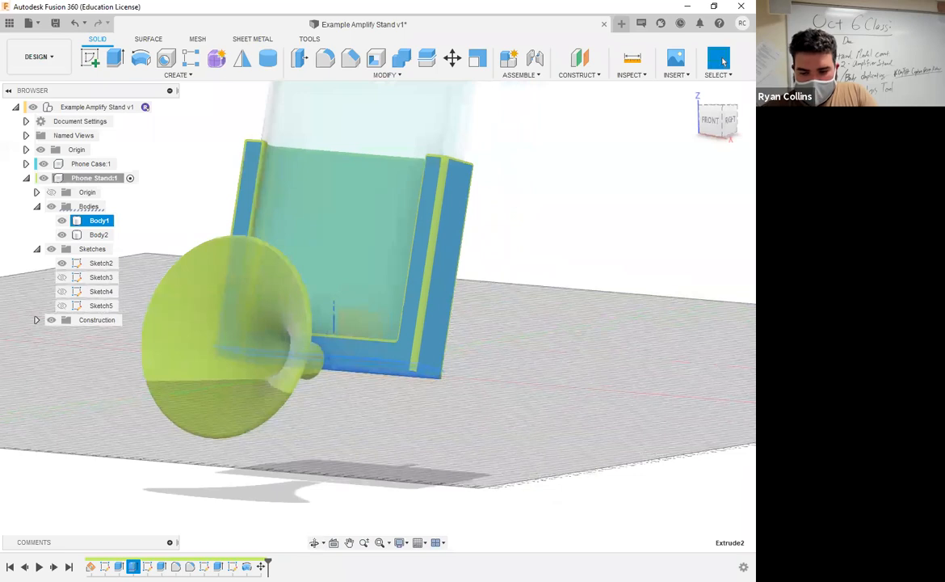
{"action": "left_click", "coordinate": [119, 566]}
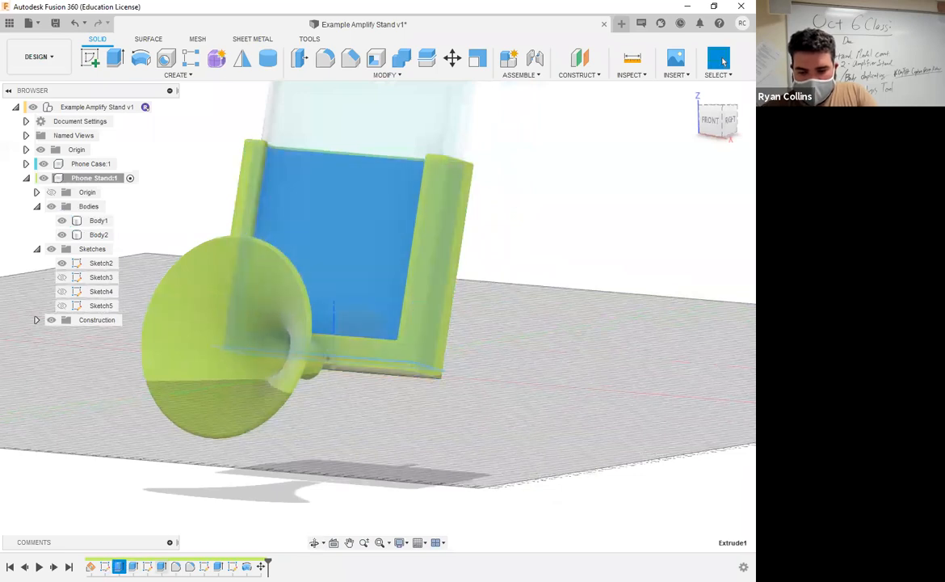
{"action": "left_click", "coordinate": [162, 566]}
{"action": "left_click", "coordinate": [133, 567]}
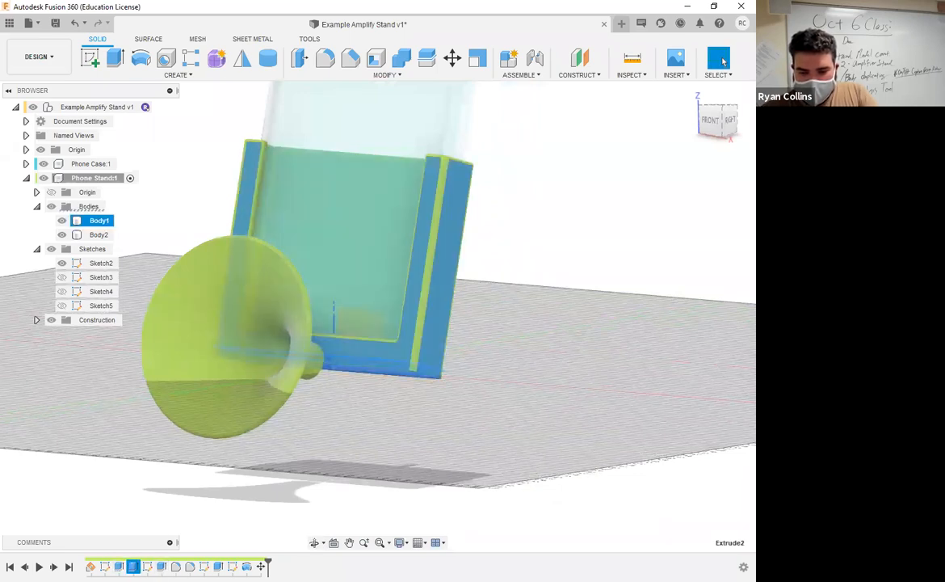
{"action": "right_click", "coordinate": [135, 566]}
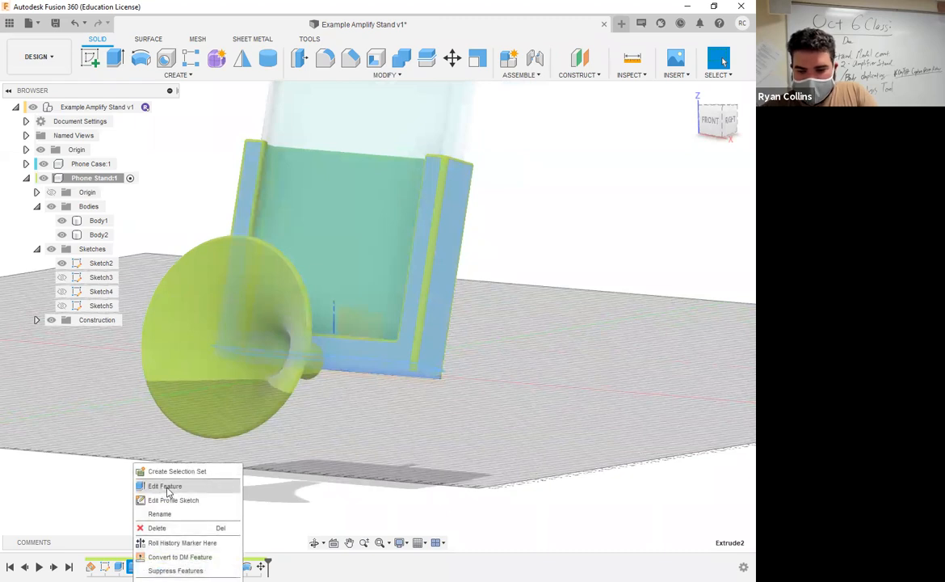
{"action": "left_click", "coordinate": [166, 486]}
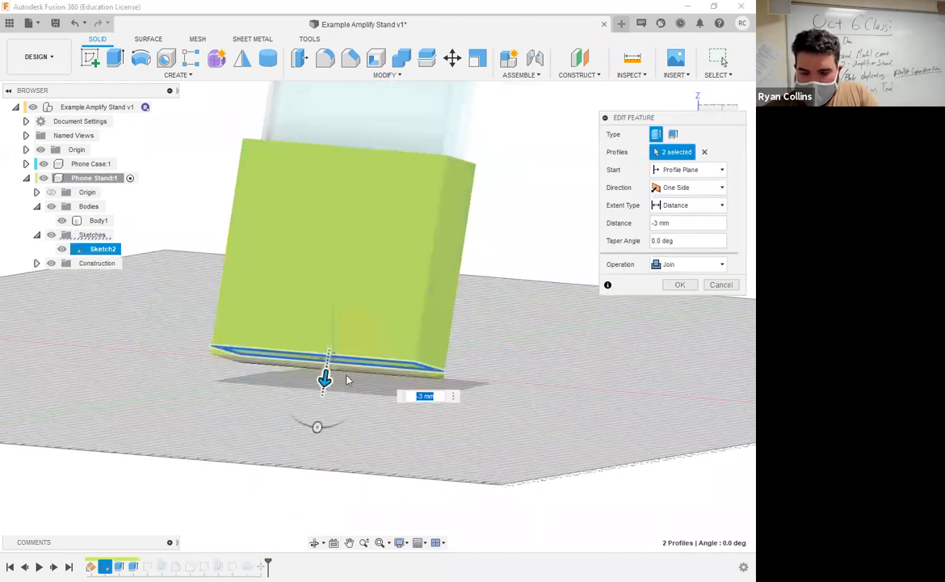
{"action": "type", "text": "-6"}
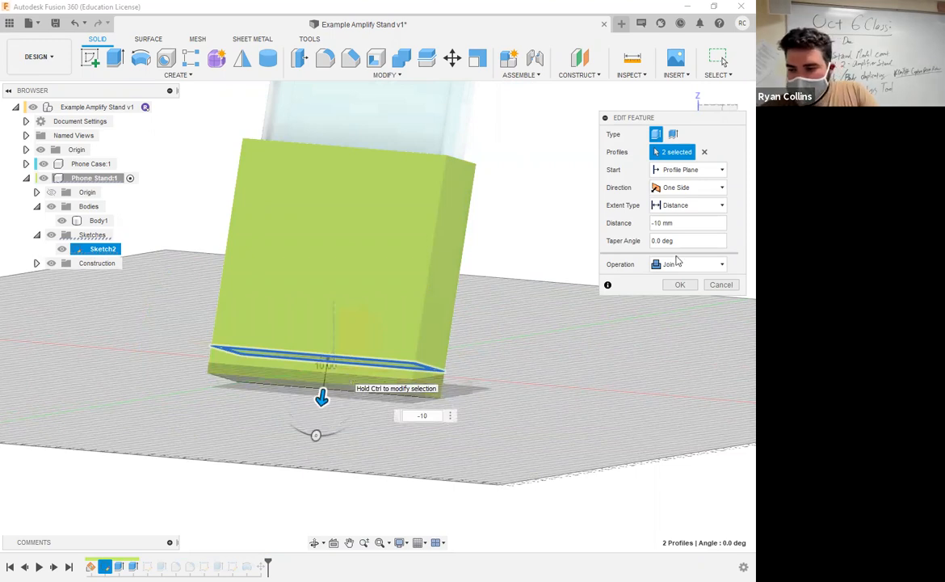
{"action": "left_click", "coordinate": [680, 285]}
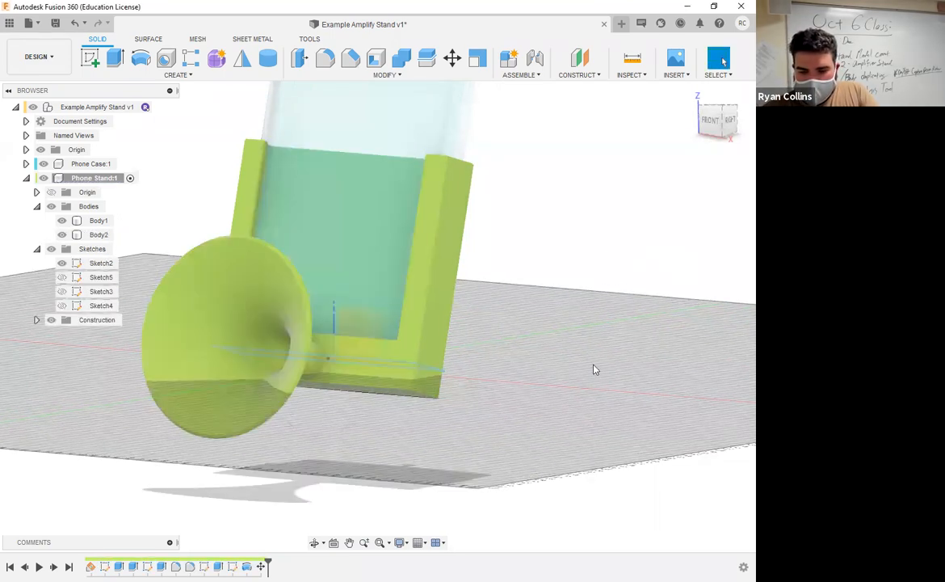
Examine how the horn's narrow end lines up with the stand's base, from an angle and from the side.
{"action": "middle_click_drag", "start_coordinate": [536, 333], "coordinate": [566, 342], "text": "shift"}
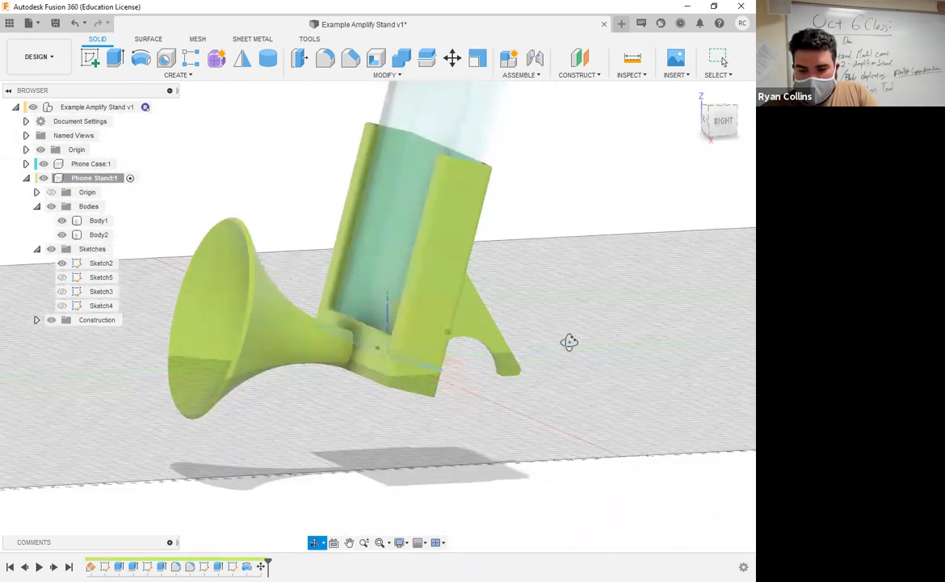
{"action": "left_click", "coordinate": [718, 119]}
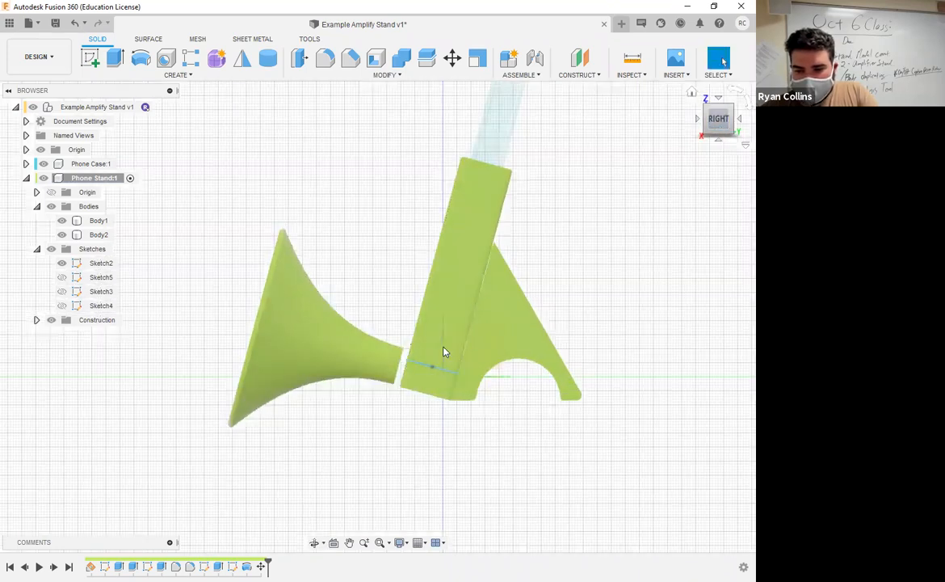
{"action": "left_click", "coordinate": [431, 380]}
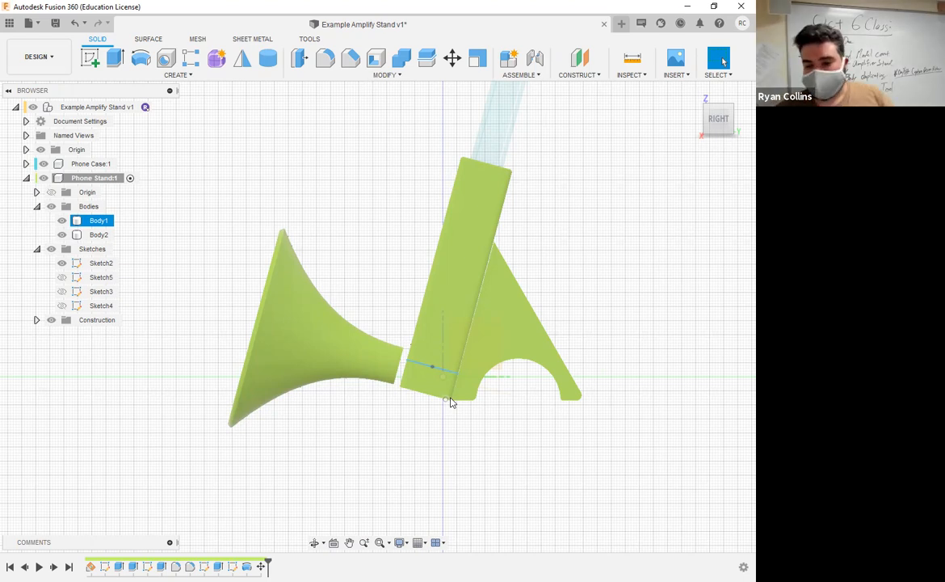
{"action": "left_click", "coordinate": [426, 449]}
{"action": "middle_click_drag", "start_coordinate": [425, 449], "coordinate": [428, 374], "text": "shift"}
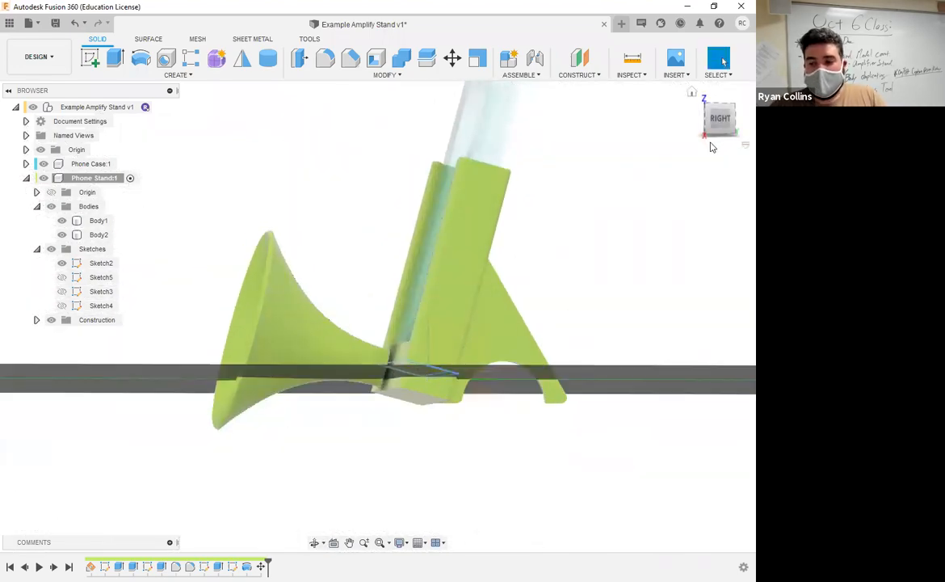
{"action": "left_click", "coordinate": [719, 119]}
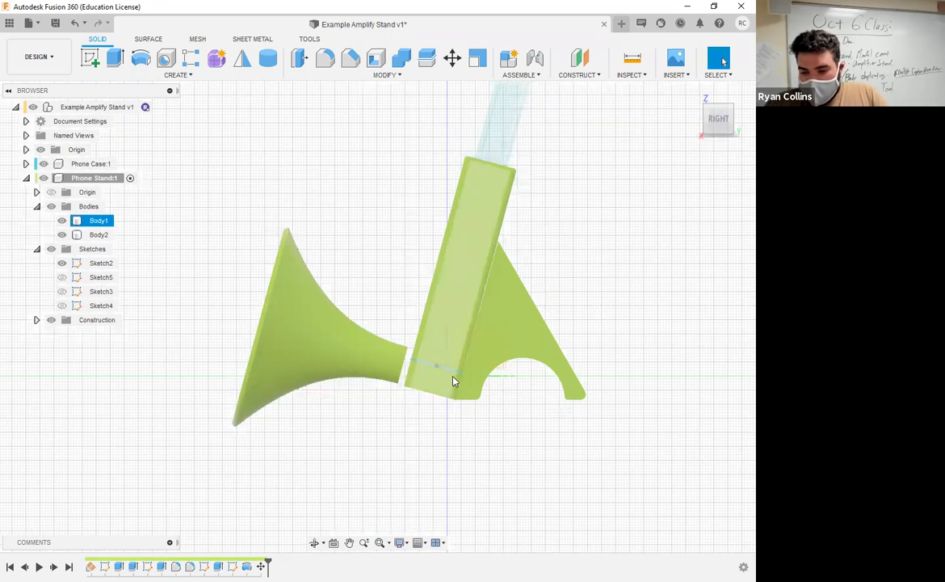
{"action": "middle_click_drag", "start_coordinate": [453, 404], "coordinate": [462, 428], "text": "shift"}
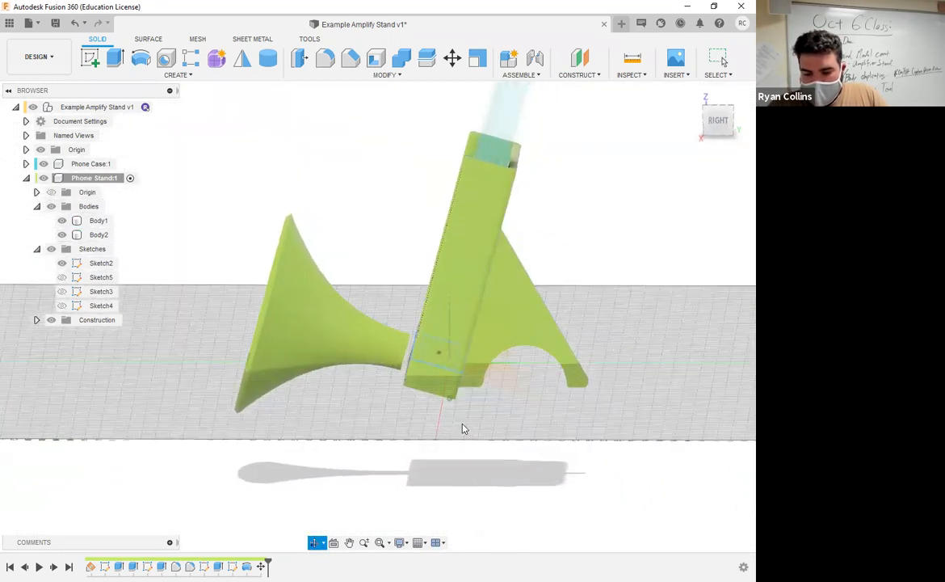
{"action": "left_click", "coordinate": [700, 132]}
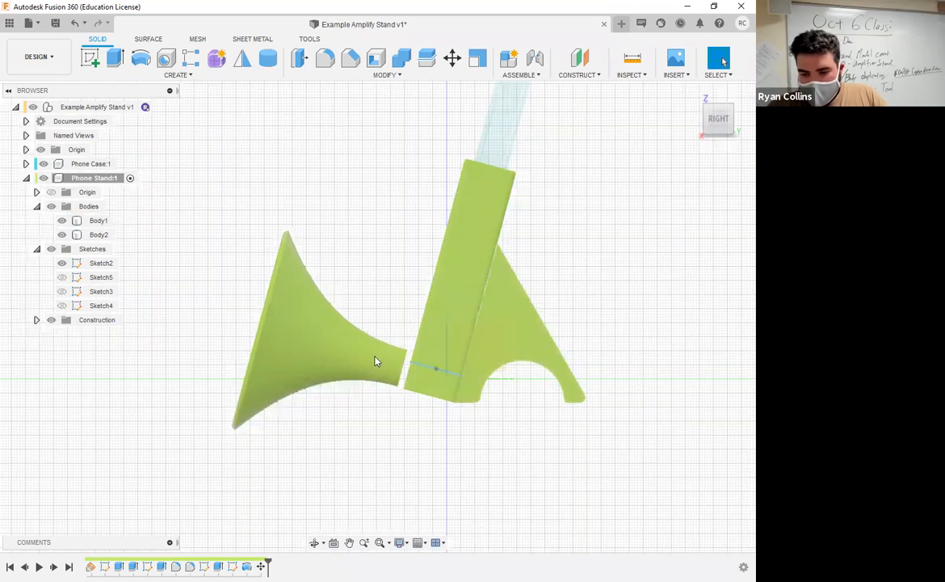
{"action": "mouse_move", "coordinate": [433, 430]}
{"action": "middle_mouse_down", "text": "shift"}
{"action": "mouse_move", "coordinate": [443, 436]}
{"action": "mouse_move", "coordinate": [429, 429]}
{"action": "mouse_move", "coordinate": [440, 420]}
{"action": "middle_mouse_up", "text": "shift"}
{"action": "left_click", "coordinate": [658, 109]}
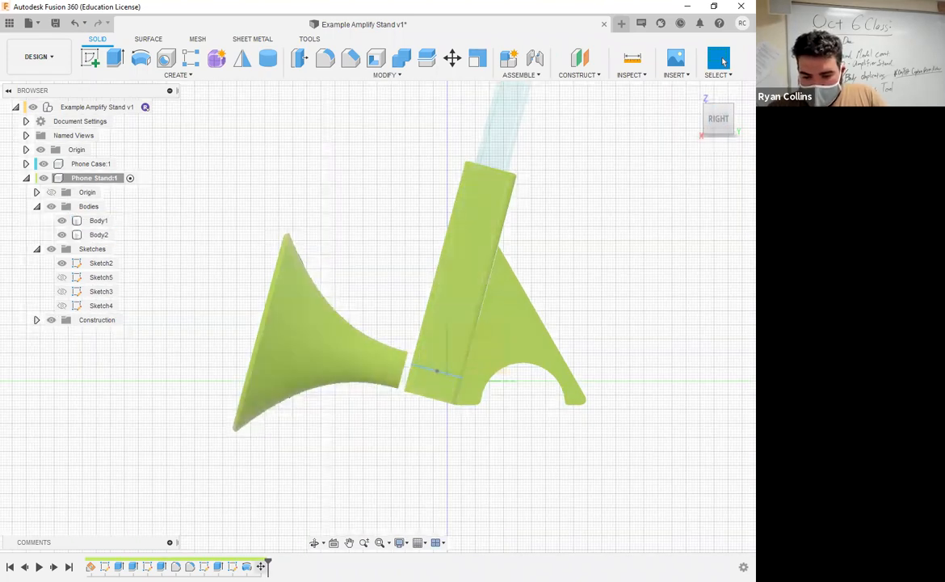
Edit the horn's move feature to shift it about 3.1 mm in Y and -0.25 mm in Z against the stand's base.
{"action": "right_click", "coordinate": [260, 565]}
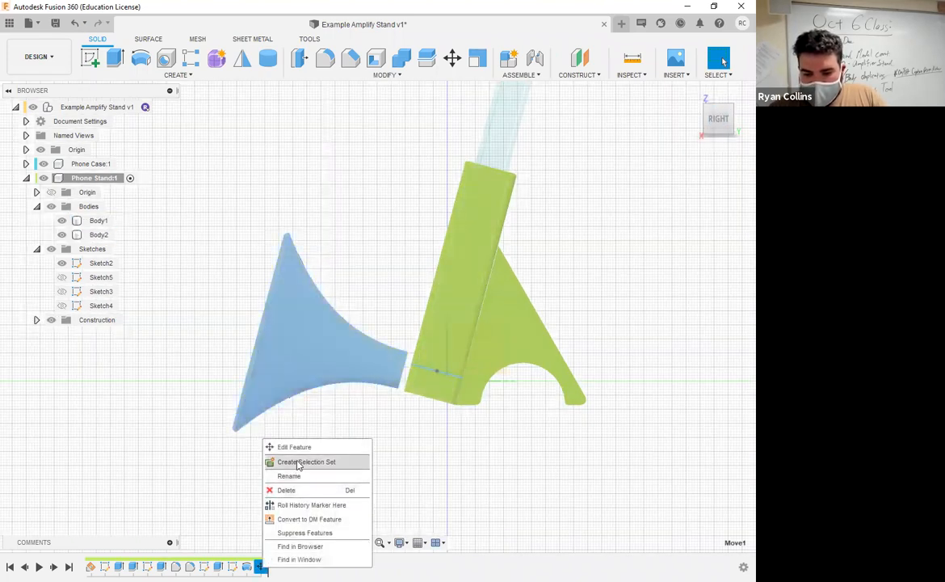
{"action": "left_click", "coordinate": [344, 449]}
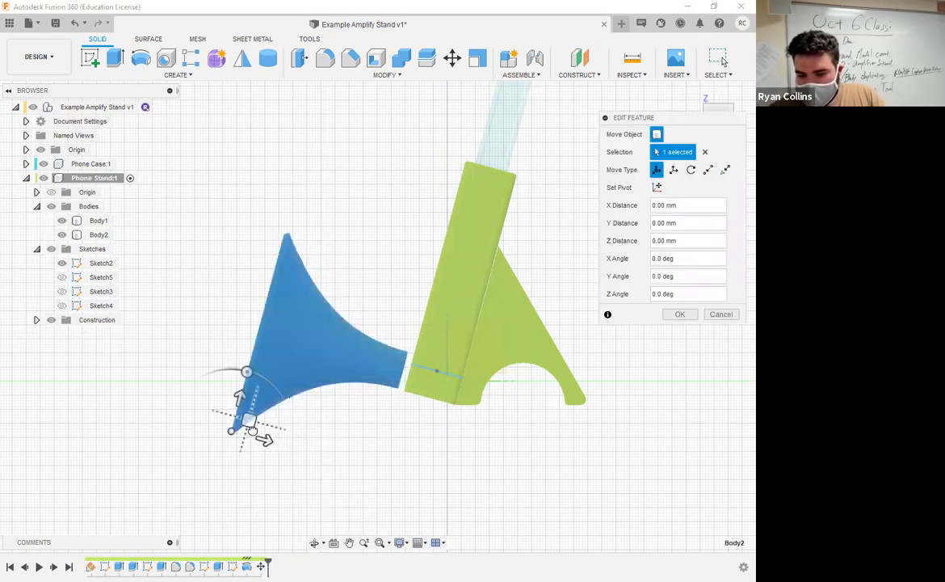
{"action": "left_click_drag", "start_coordinate": [286, 422], "coordinate": [343, 384]}
{"action": "scroll", "coordinate": [363, 376], "scroll_direction": "up", "scroll_amount": 5}
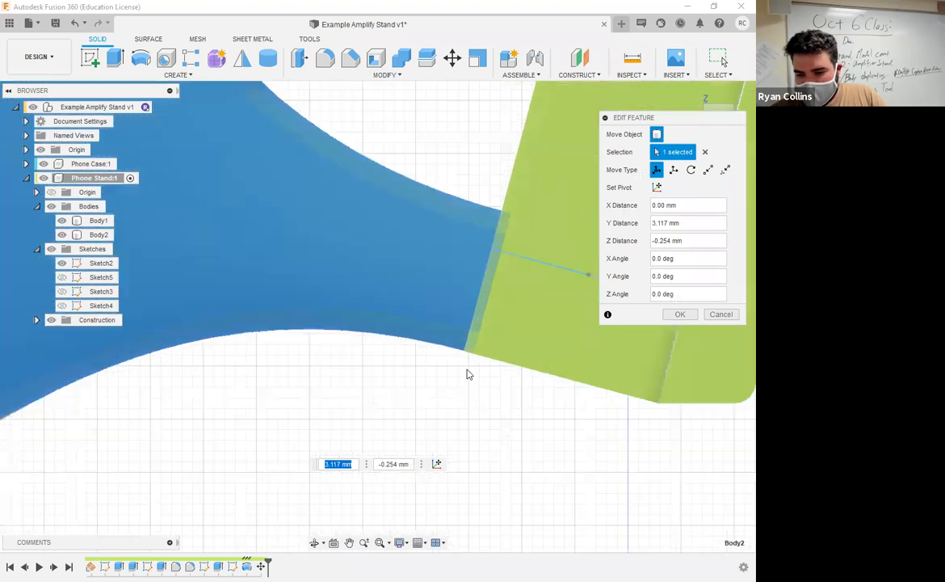
{"action": "middle_click_drag", "start_coordinate": [438, 433], "coordinate": [417, 423], "text": "shift"}
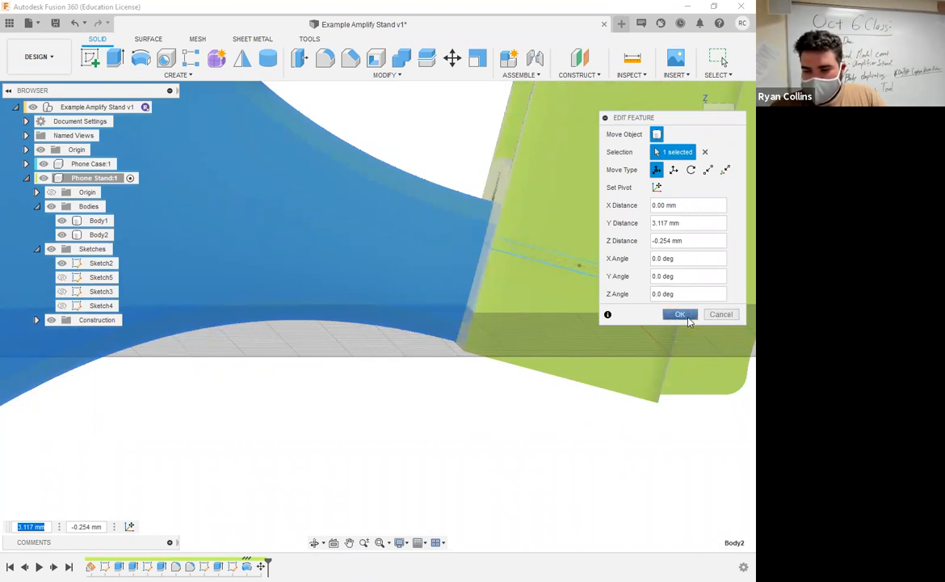
{"action": "left_click", "coordinate": [680, 314]}
{"action": "left_click", "coordinate": [722, 122]}
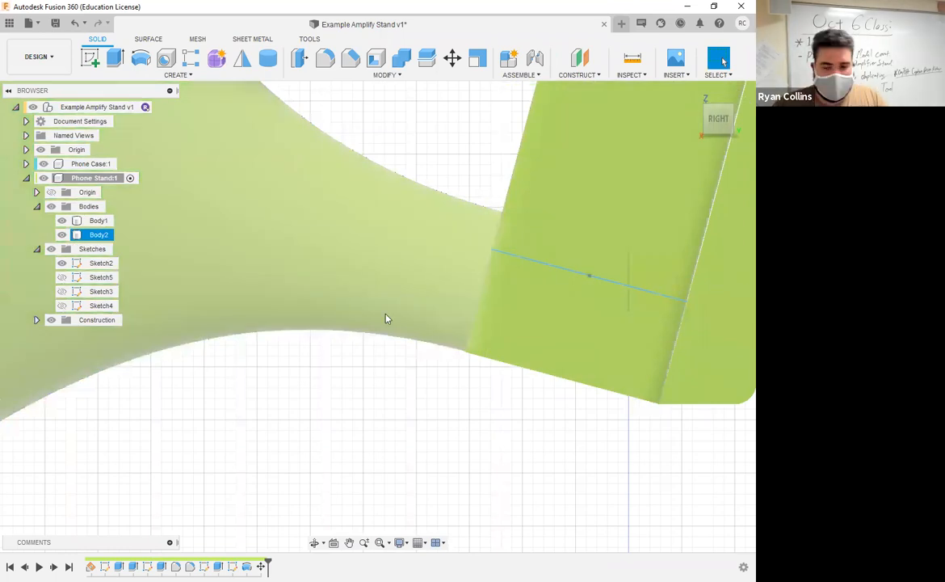
Start a section analysis on the YZ plane, hiding the phone stand component to pick the plane and showing it again.
{"action": "left_click", "coordinate": [383, 401]}
{"action": "mouse_move", "coordinate": [383, 380]}
{"action": "middle_mouse_down", "text": "shift"}
{"action": "mouse_move", "coordinate": [392, 380]}
{"action": "mouse_move", "coordinate": [384, 381]}
{"action": "middle_mouse_up", "text": "shift"}
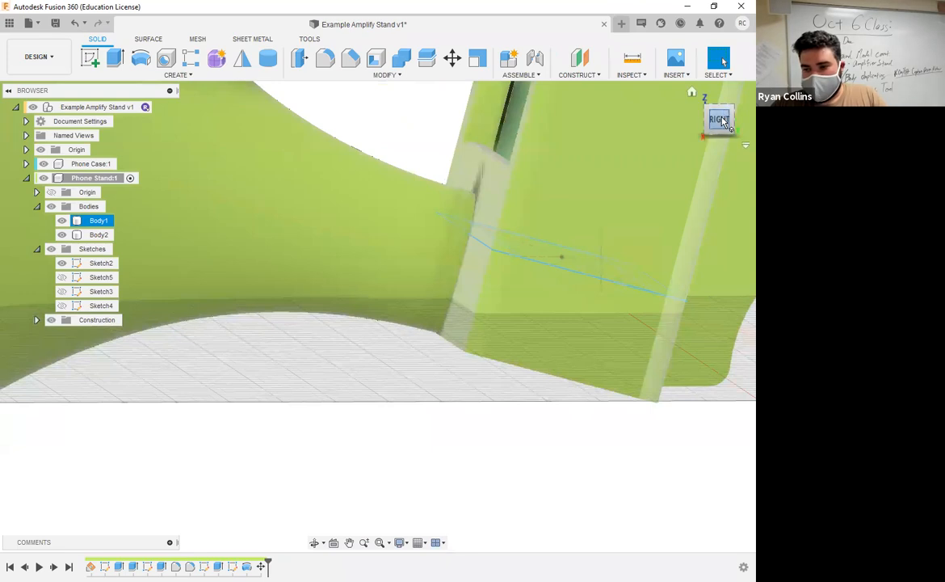
{"action": "left_click", "coordinate": [719, 118]}
{"action": "middle_click_drag", "start_coordinate": [325, 452], "coordinate": [415, 361], "text": "shift"}
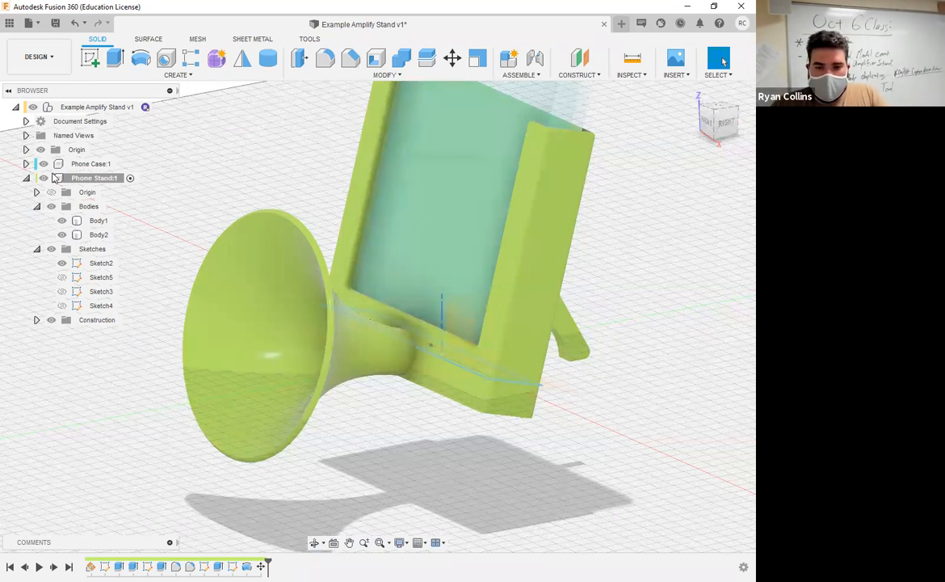
{"action": "left_click", "coordinate": [638, 77]}
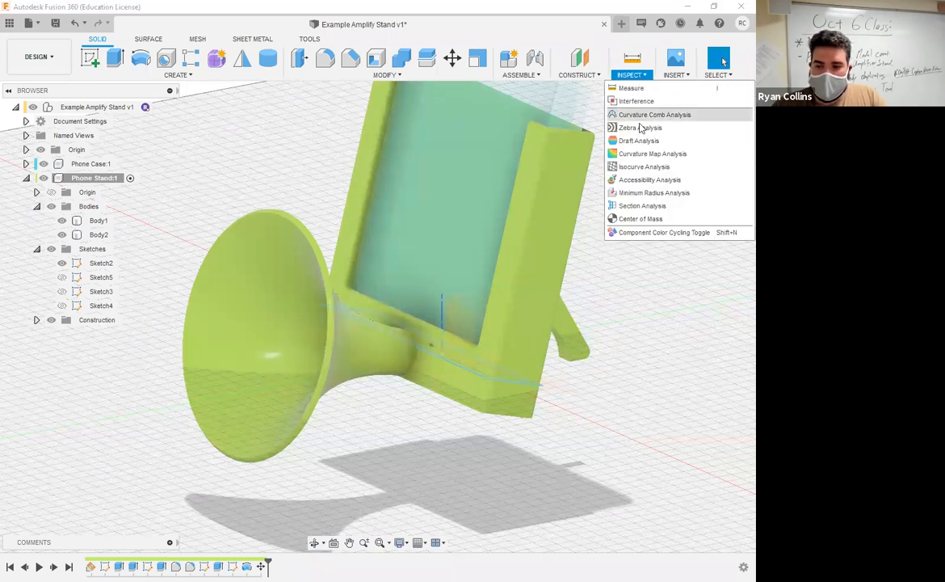
{"action": "left_click", "coordinate": [638, 207]}
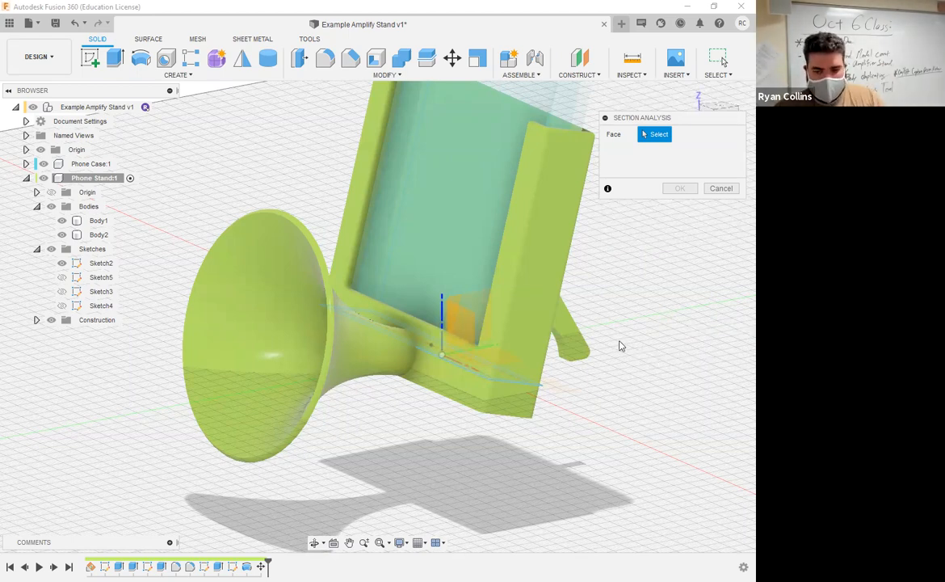
{"action": "middle_click_drag", "start_coordinate": [622, 343], "coordinate": [594, 332], "text": "shift"}
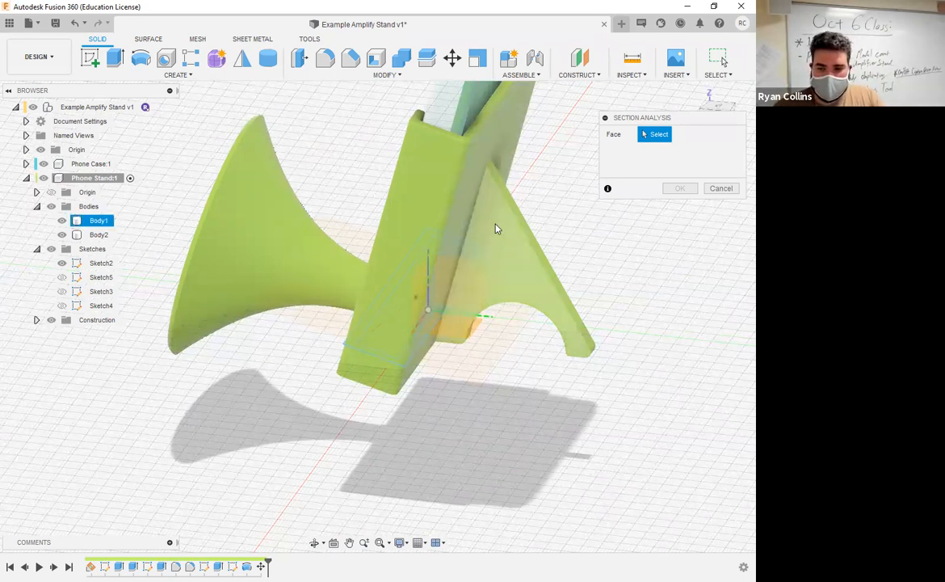
{"action": "left_click", "coordinate": [44, 178]}
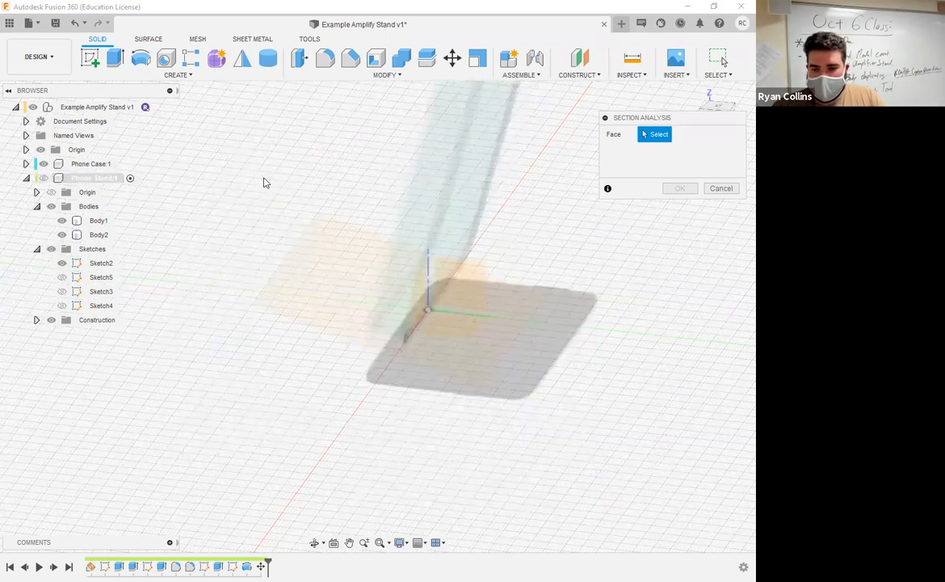
{"action": "left_click", "coordinate": [476, 289]}
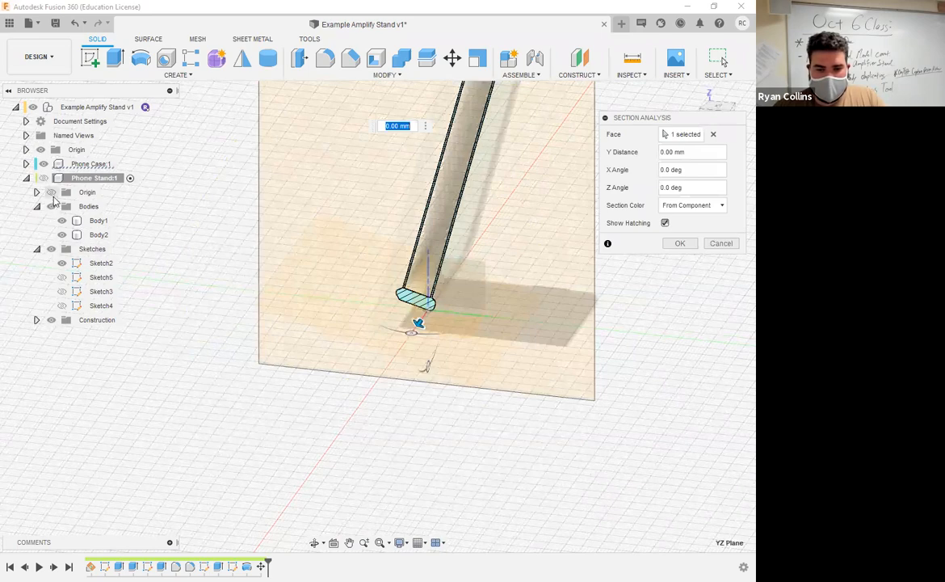
{"action": "left_click", "coordinate": [46, 179]}
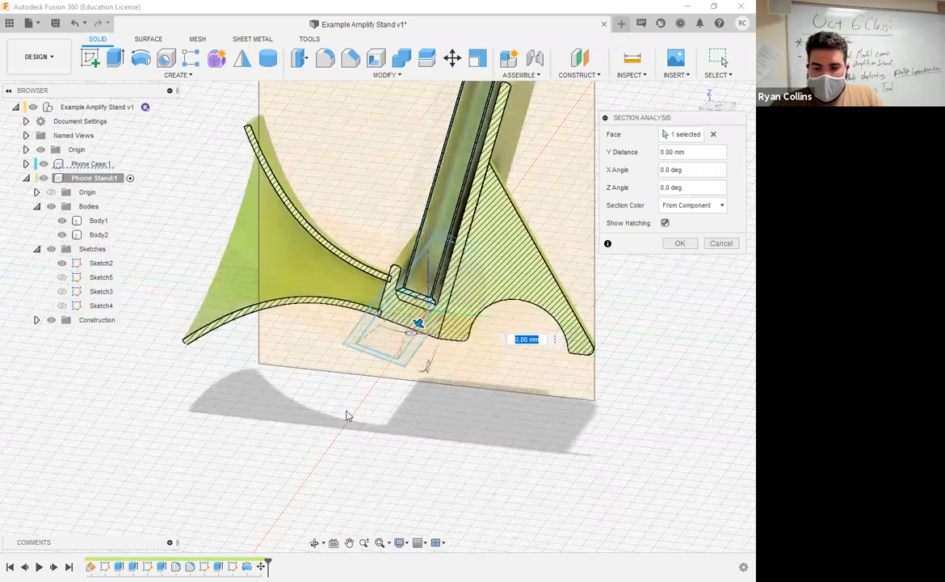
Try other section depths through the horn and base, set the section's Y distance to 0 mm, and confirm with hatching shown.
{"action": "middle_click_drag", "start_coordinate": [386, 410], "coordinate": [353, 359], "text": "shift"}
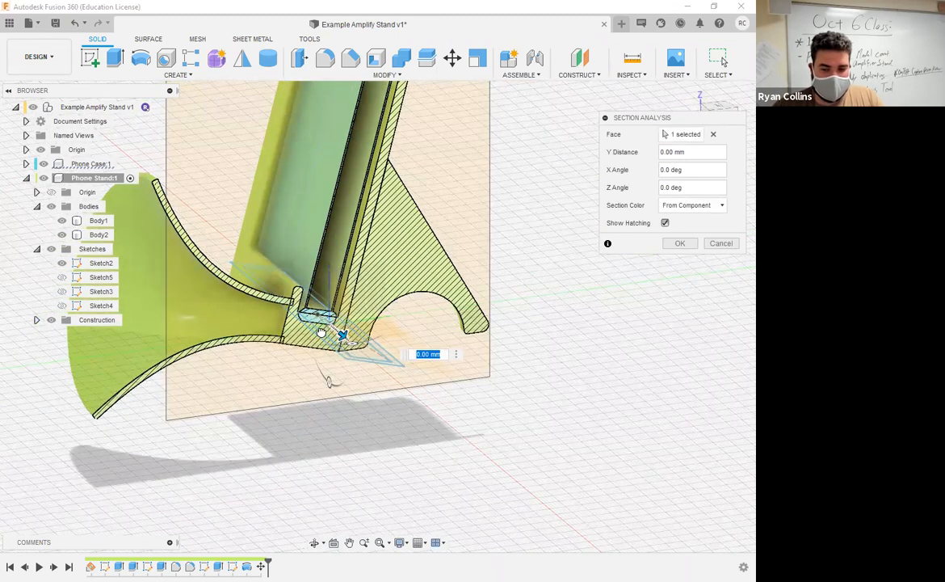
{"action": "left_click_drag", "start_coordinate": [337, 355], "coordinate": [337, 354]}
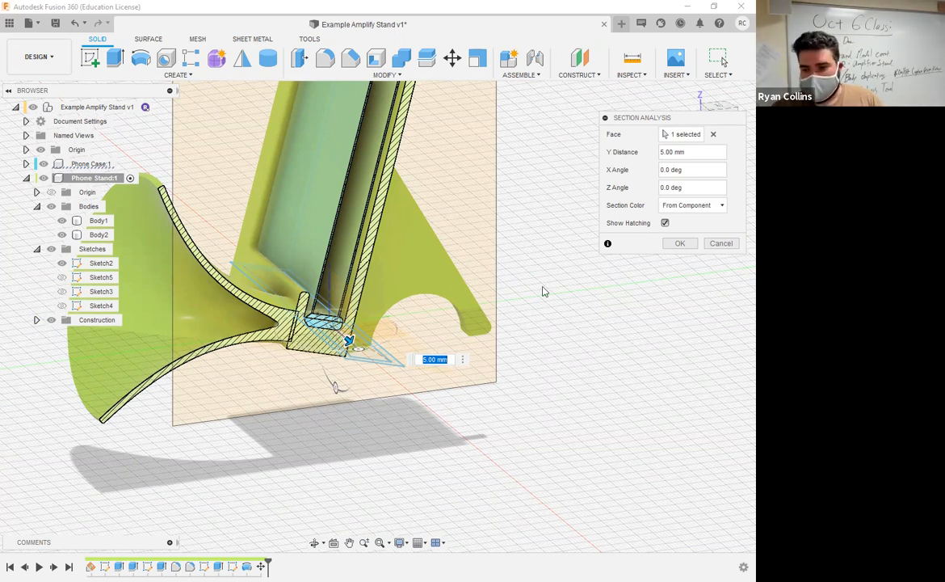
{"action": "left_click", "coordinate": [698, 152]}
{"action": "type", "text": "0"}
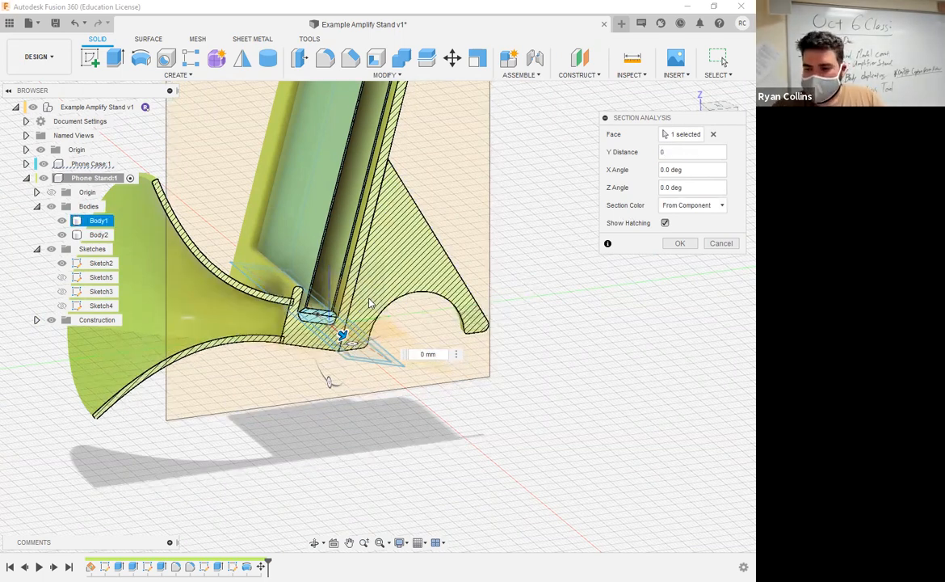
{"action": "left_click", "coordinate": [678, 244]}
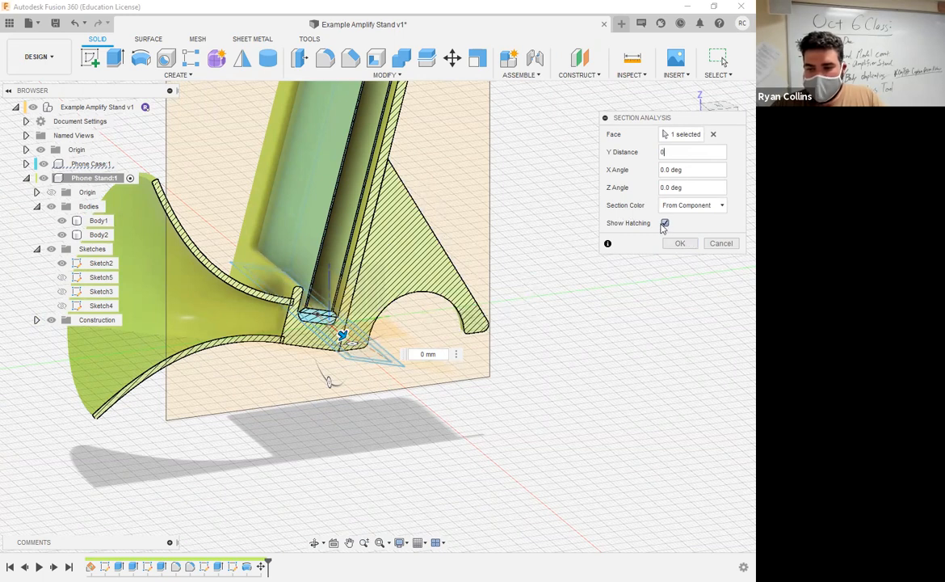
{"action": "left_click", "coordinate": [666, 224]}
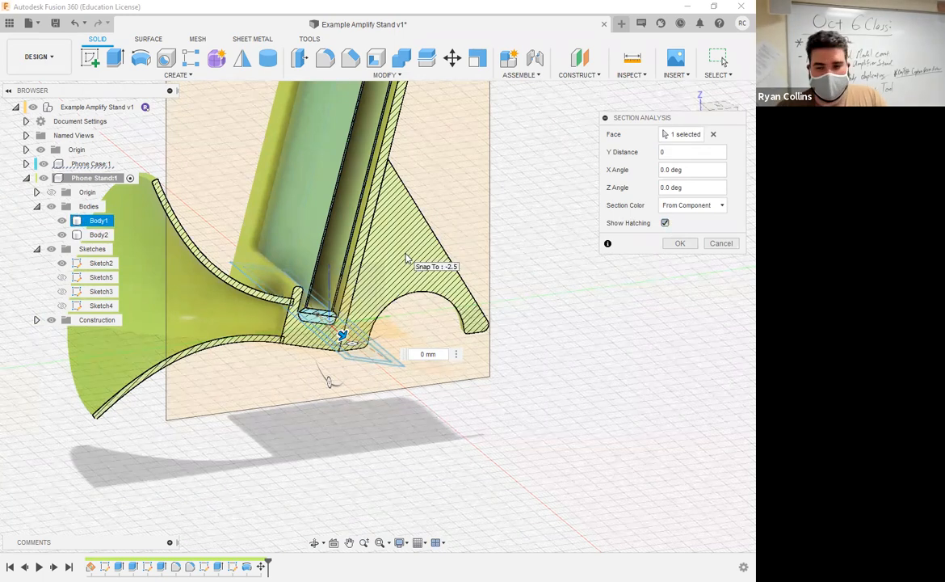
{"action": "left_click", "coordinate": [680, 244]}
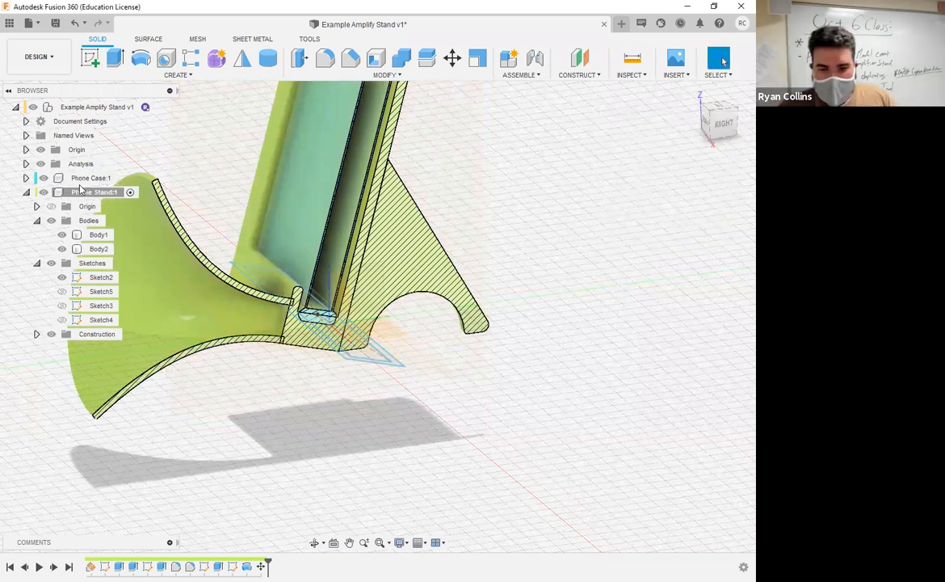
Hide the phone case component and Sketch2 so that only the sectioned stand and horn are shown.
{"action": "left_click", "coordinate": [43, 178]}
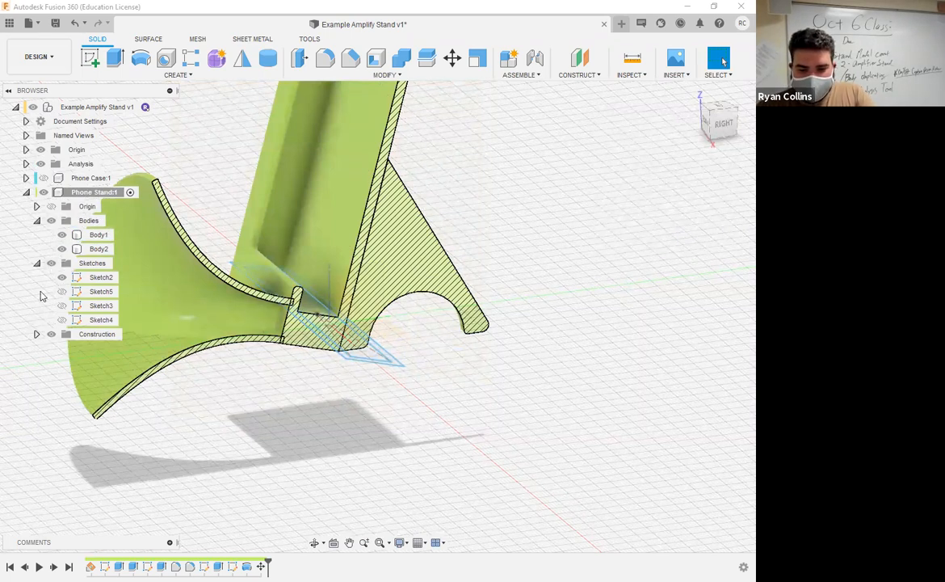
{"action": "left_click", "coordinate": [61, 278]}
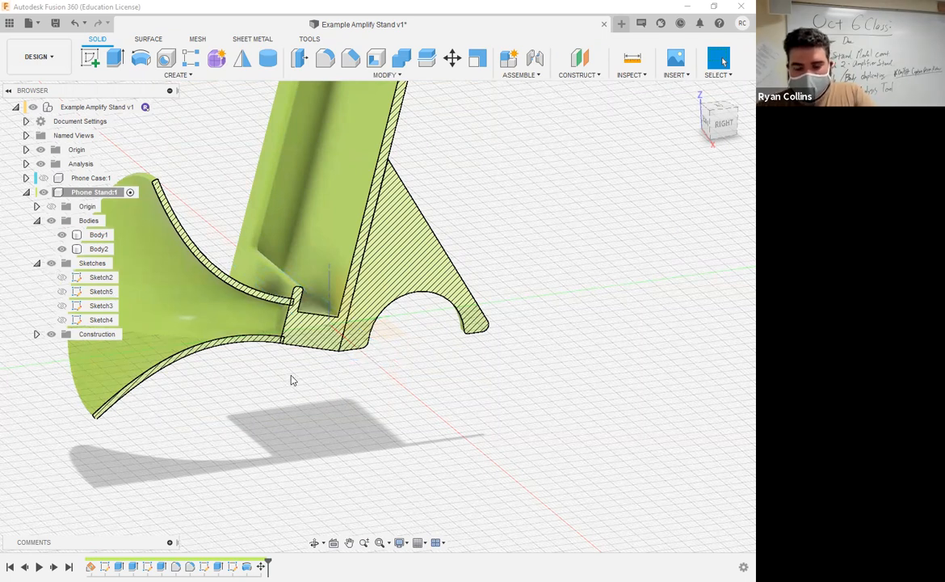
{"action": "left_click", "coordinate": [282, 325]}
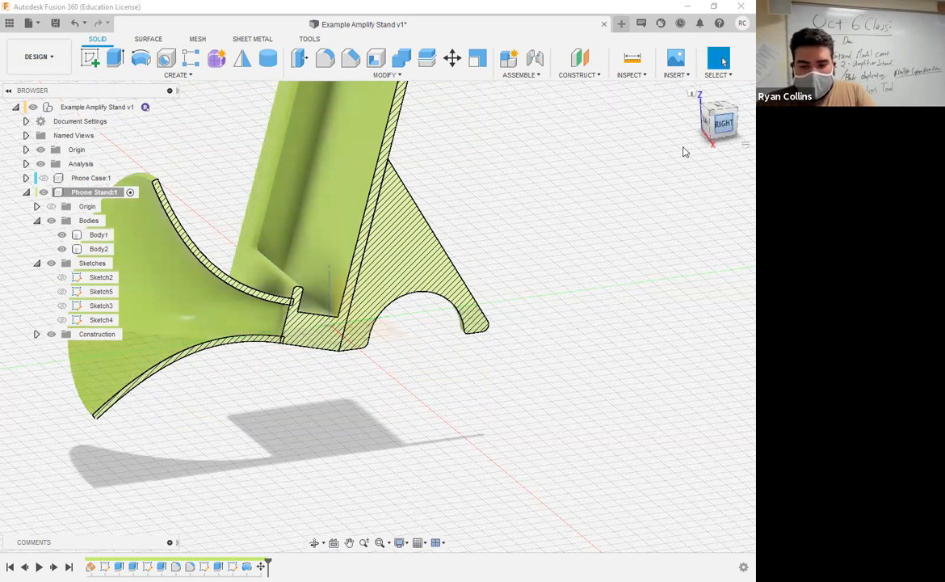
{"action": "left_click", "coordinate": [717, 125]}
{"action": "middle_click_drag", "start_coordinate": [358, 314], "coordinate": [364, 393], "text": "shift"}
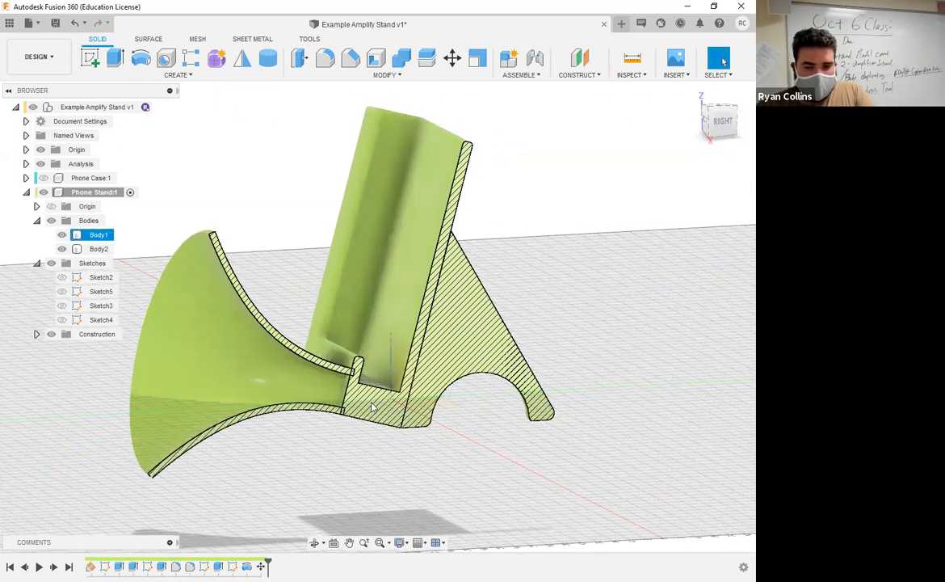
Try to draw a circle in a new sketch on the stand's face beside the horn's narrow end.
{"action": "left_click", "coordinate": [90, 57]}
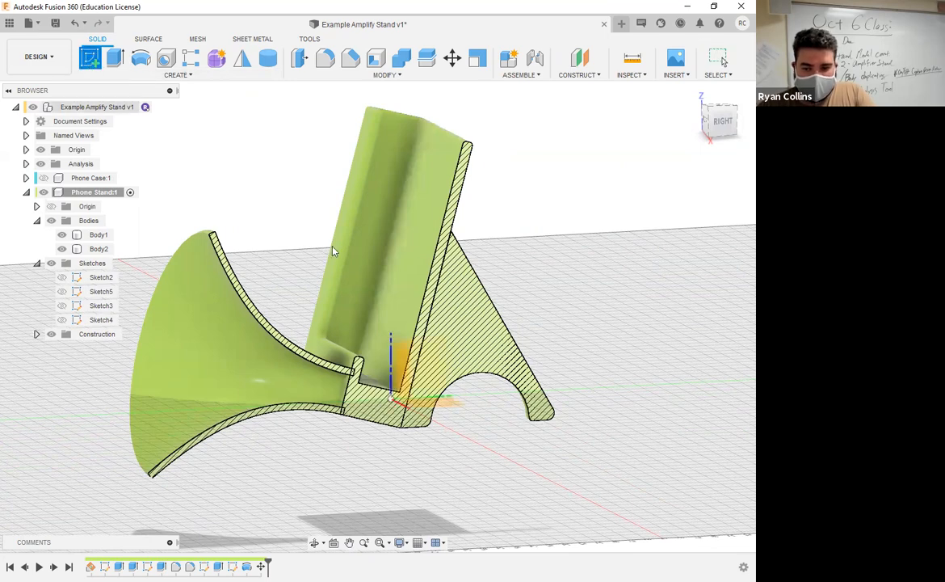
{"action": "scroll", "coordinate": [350, 378], "scroll_direction": "up", "scroll_amount": 4}
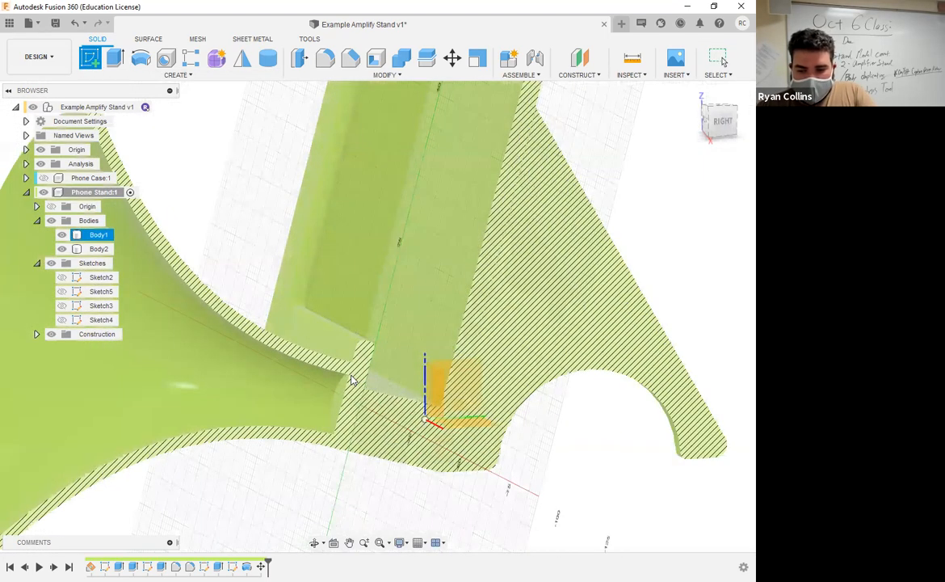
{"action": "scroll", "coordinate": [385, 353], "scroll_direction": "up", "scroll_amount": 3}
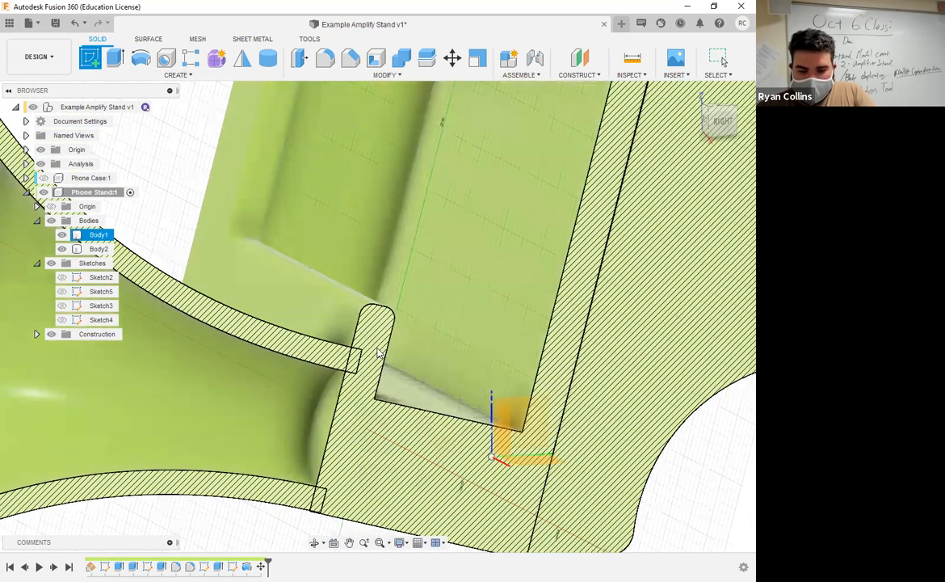
{"action": "left_click", "coordinate": [377, 353]}
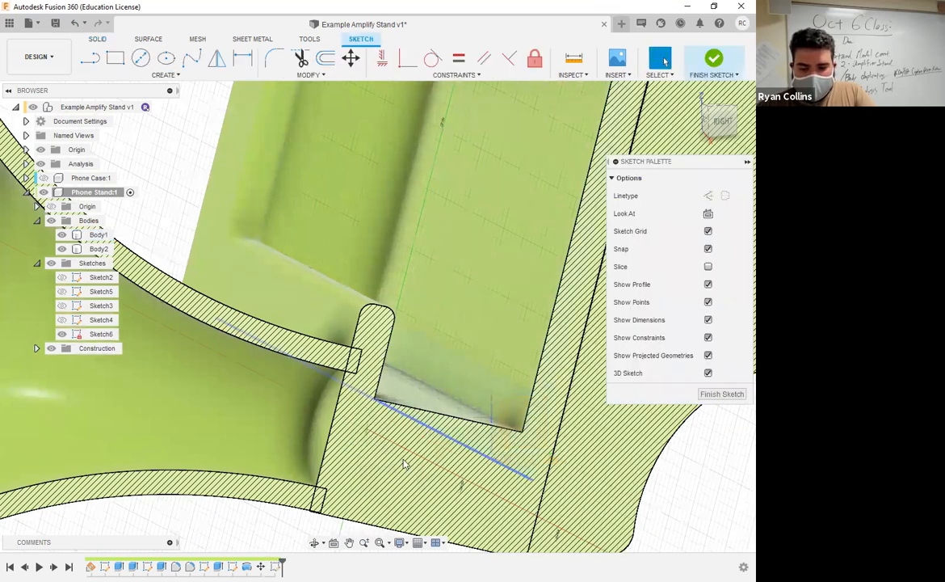
{"action": "middle_click_drag", "start_coordinate": [494, 488], "coordinate": [400, 415], "text": "shift"}
{"action": "scroll", "coordinate": [473, 486], "scroll_direction": "down", "scroll_amount": 5}
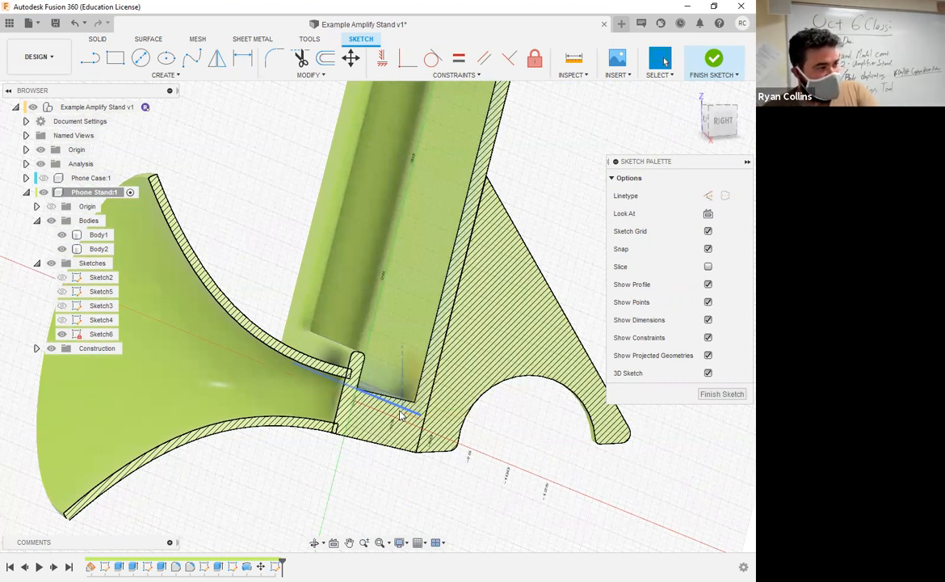
{"action": "left_click", "coordinate": [142, 63]}
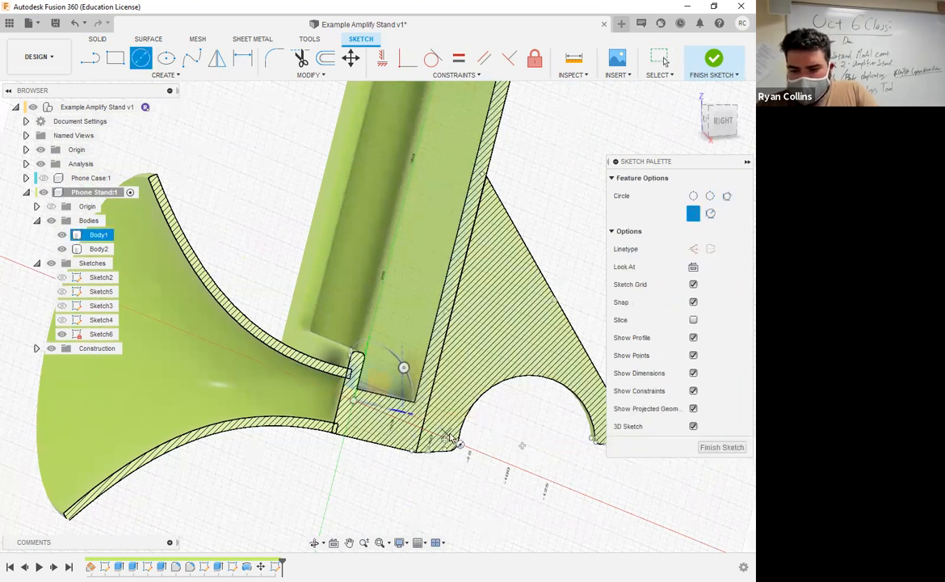
{"action": "mouse_move", "coordinate": [421, 414]}
{"action": "middle_mouse_down", "text": "shift"}
{"action": "mouse_move", "coordinate": [433, 421]}
{"action": "mouse_move", "coordinate": [443, 413]}
{"action": "mouse_move", "coordinate": [408, 424]}
{"action": "mouse_move", "coordinate": [354, 467]}
{"action": "middle_mouse_up", "text": "shift"}
{"action": "scroll", "coordinate": [354, 472], "scroll_direction": "up", "scroll_amount": 5}
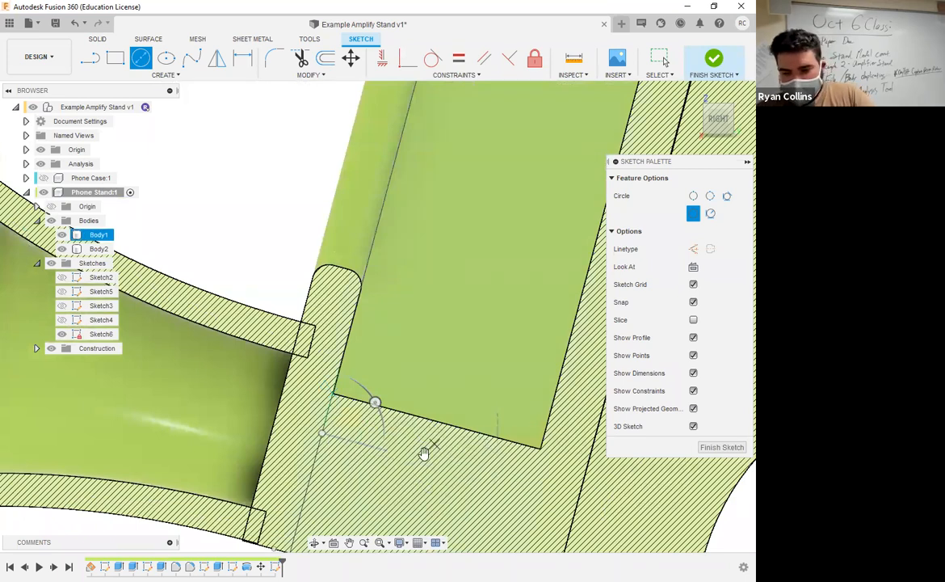
{"action": "key", "text": "Escape"}
{"action": "scroll", "coordinate": [428, 438], "scroll_direction": "down", "scroll_amount": 3}
{"action": "middle_click_drag", "start_coordinate": [375, 364], "coordinate": [403, 378], "text": "shift"}
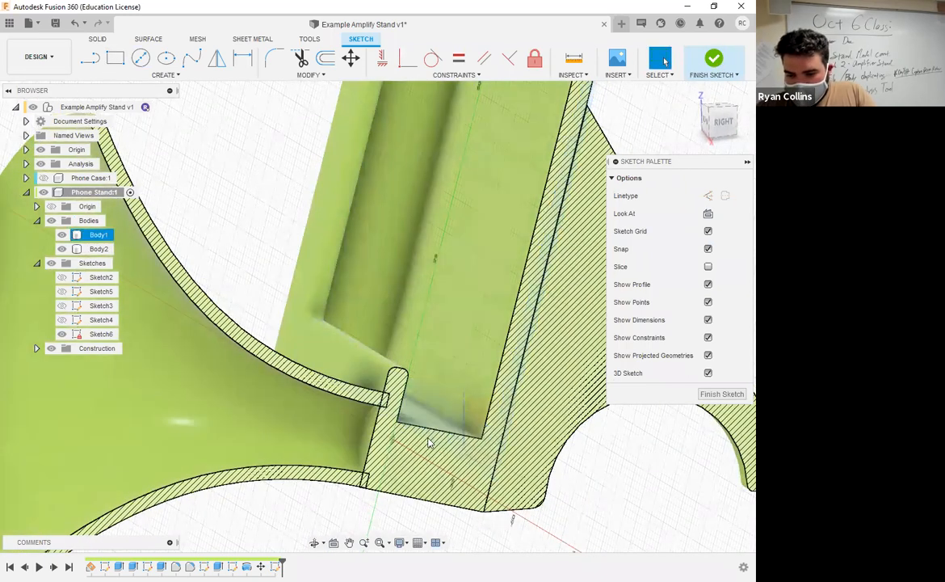
{"action": "left_click", "coordinate": [711, 62]}
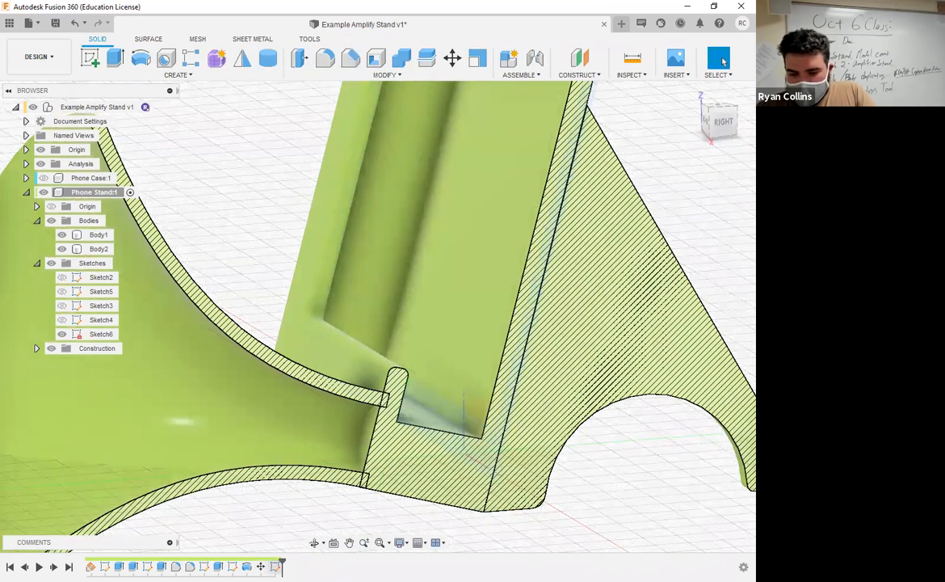
Reopen the newest, empty sketch to check its plane, and delete the sketch.
{"action": "right_click", "coordinate": [289, 435]}
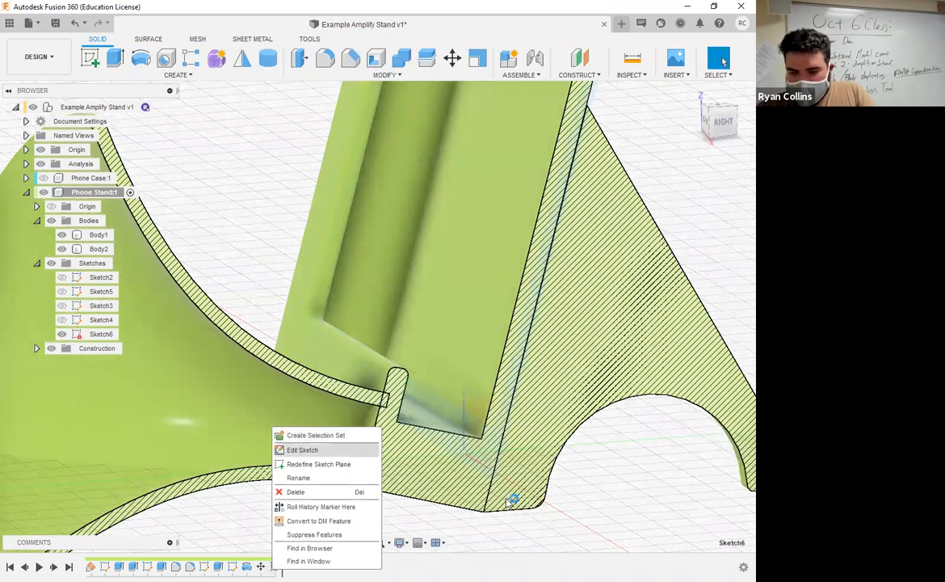
{"action": "left_click", "coordinate": [298, 449]}
{"action": "middle_click_drag", "start_coordinate": [344, 341], "coordinate": [218, 350], "text": "shift"}
{"action": "left_click", "coordinate": [692, 93]}
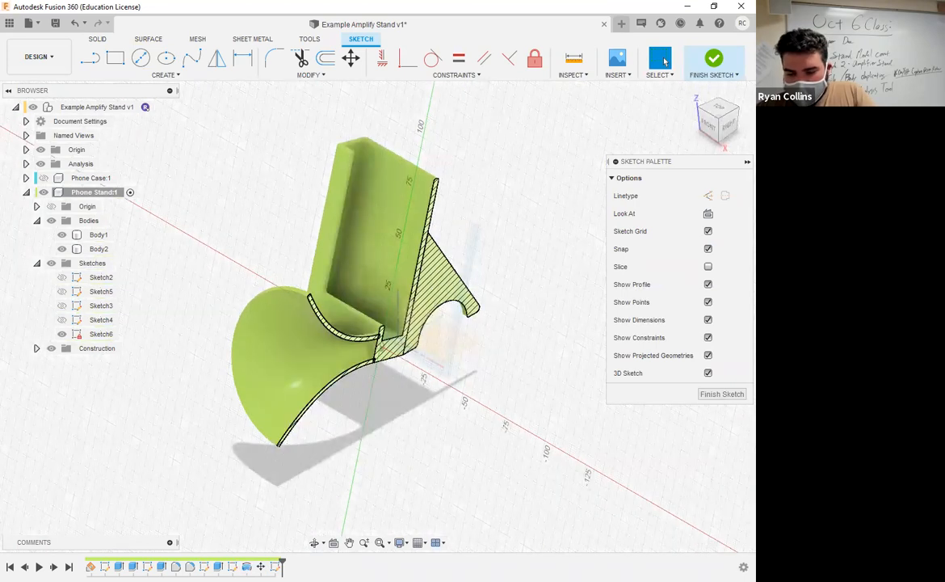
{"action": "right_click", "coordinate": [276, 567]}
{"action": "left_click", "coordinate": [717, 65]}
{"action": "right_click", "coordinate": [275, 566]}
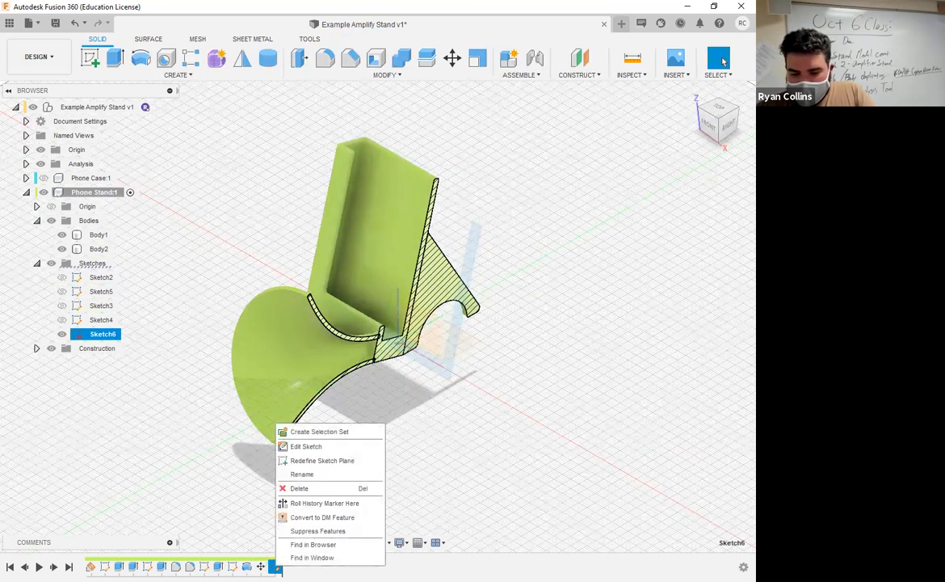
{"action": "left_click", "coordinate": [306, 489]}
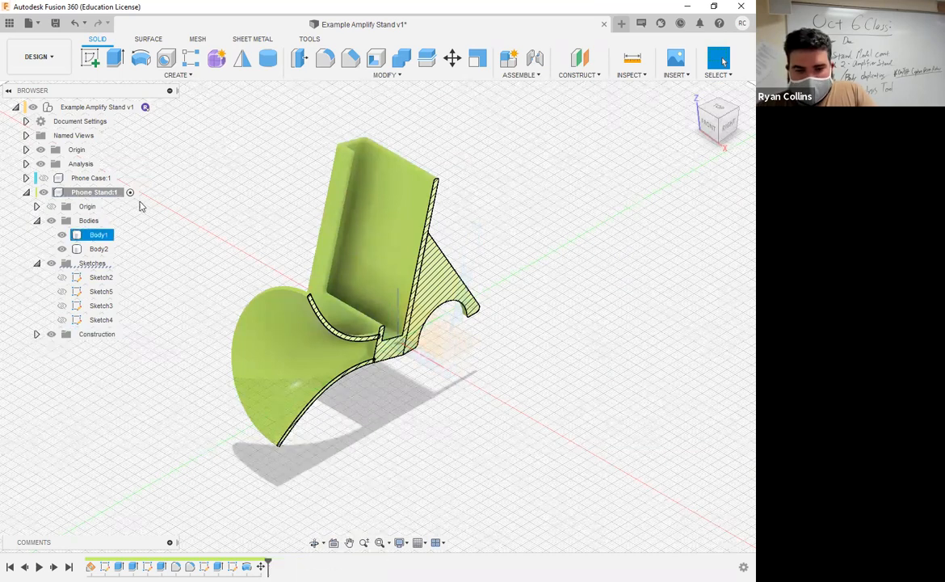
Create a new sketch on the vertical origin plane along the section cut, facing the hatched base.
{"action": "left_click", "coordinate": [91, 60]}
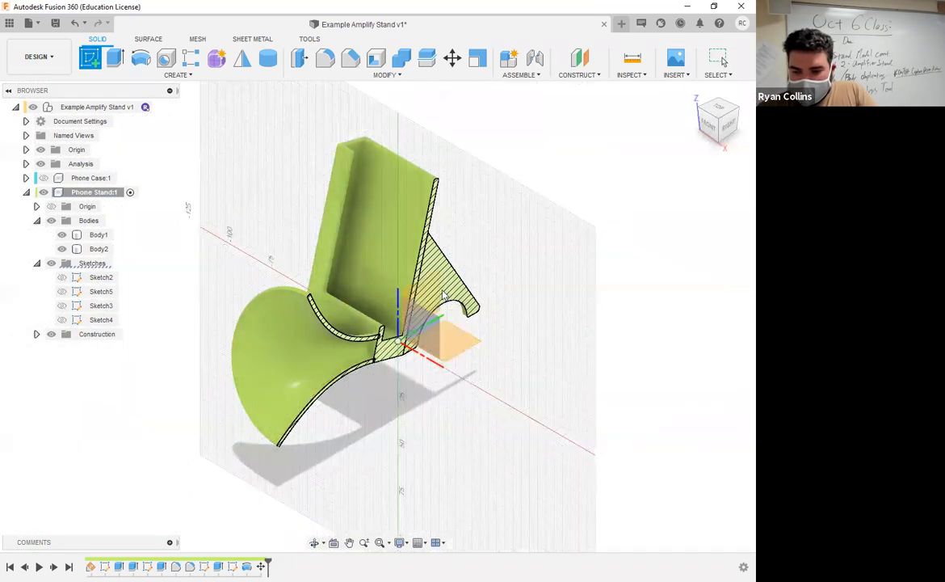
{"action": "left_click", "coordinate": [529, 396]}
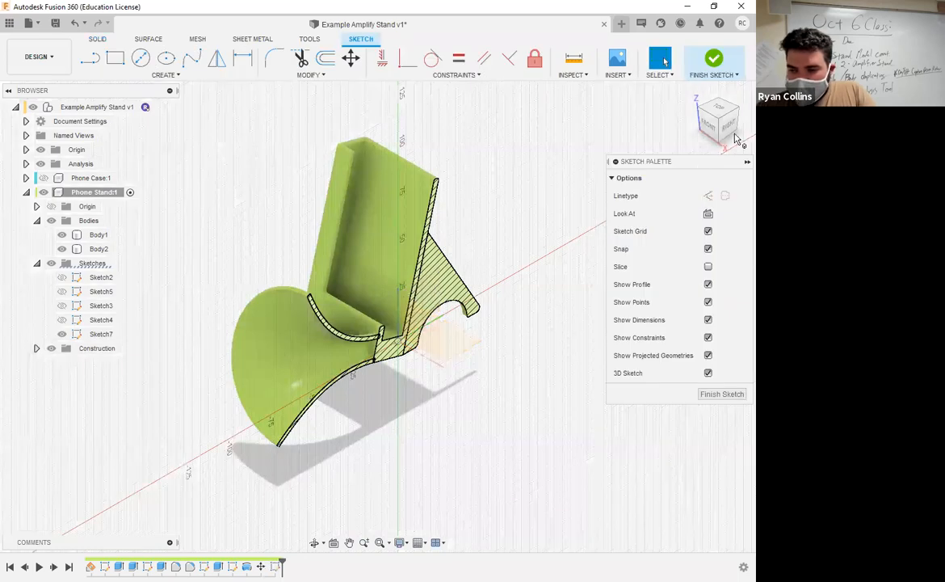
{"action": "scroll", "coordinate": [407, 383], "scroll_direction": "up", "scroll_amount": 6}
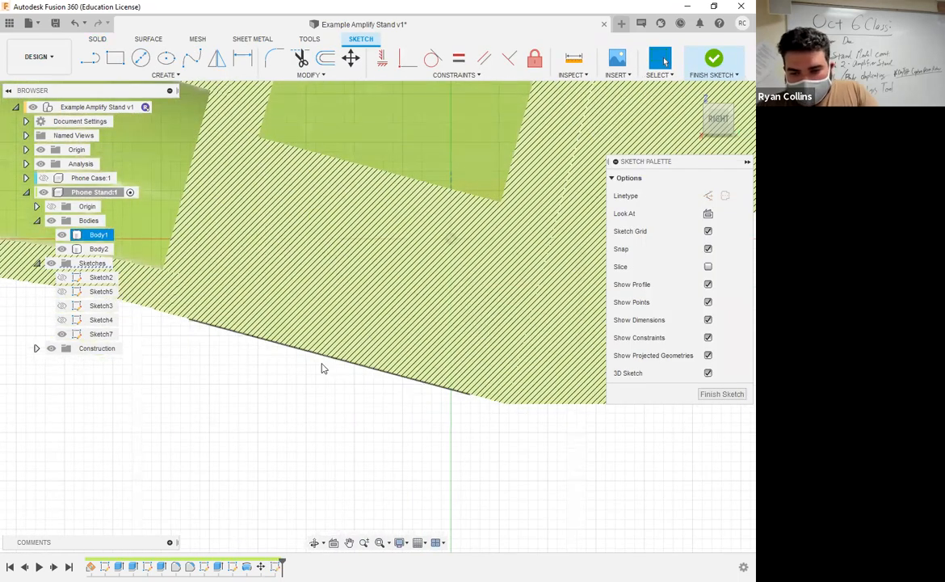
{"action": "scroll", "coordinate": [322, 364], "scroll_direction": "down", "scroll_amount": 3}
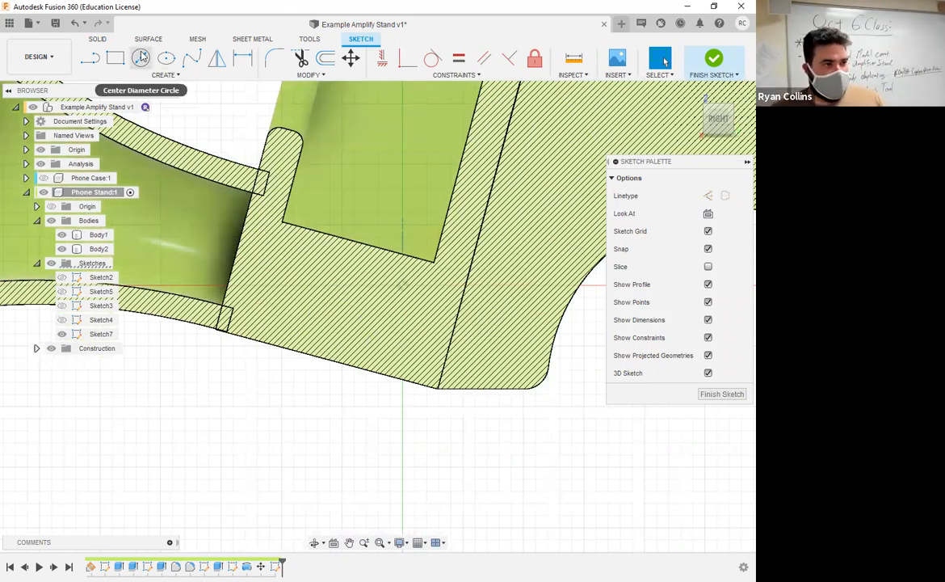
{"action": "left_click", "coordinate": [140, 57]}
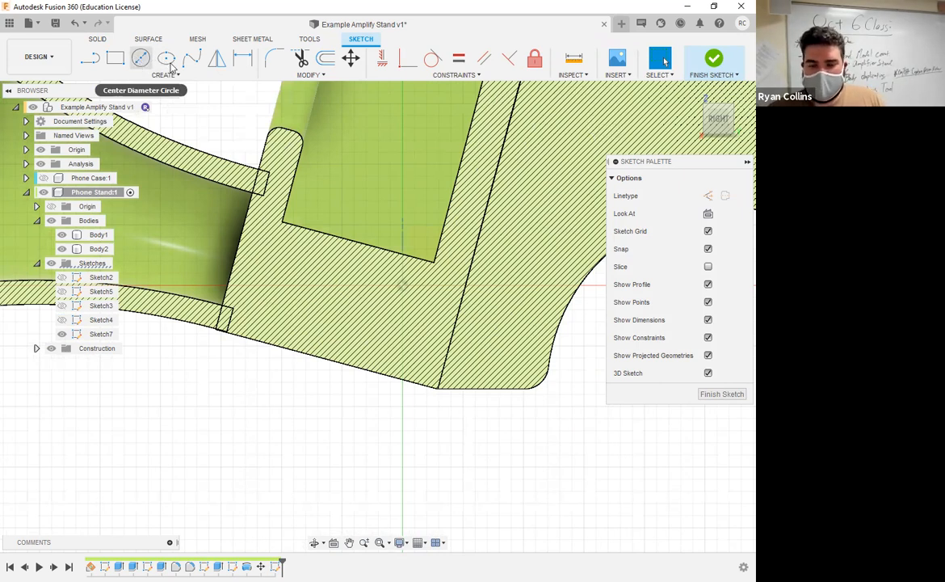
{"action": "left_click", "coordinate": [164, 61]}
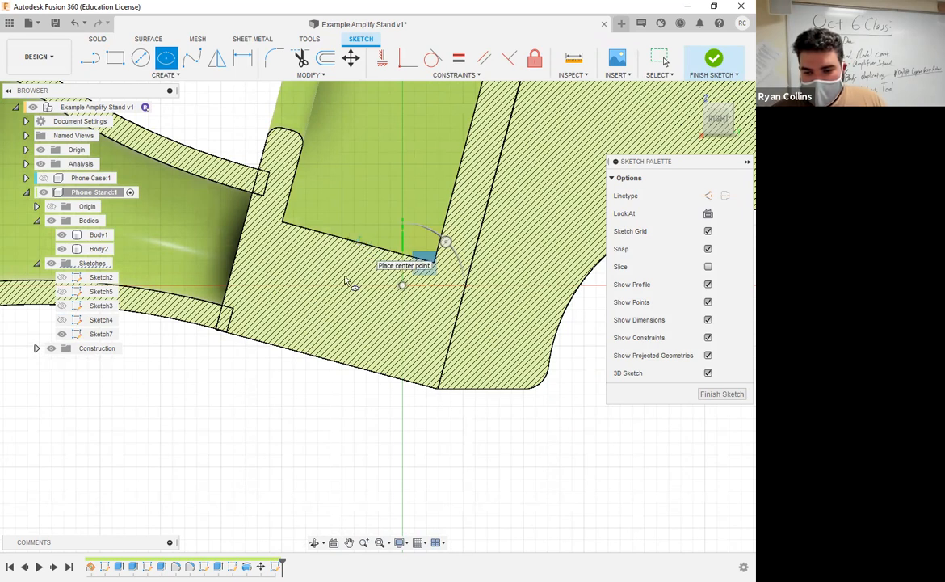
{"action": "left_click", "coordinate": [332, 334]}
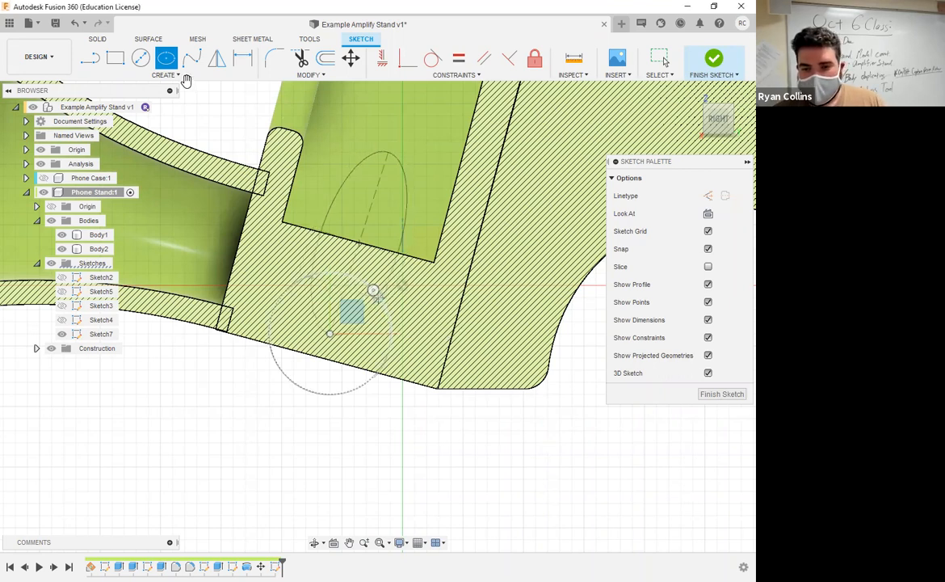
{"action": "key", "text": "Escape"}
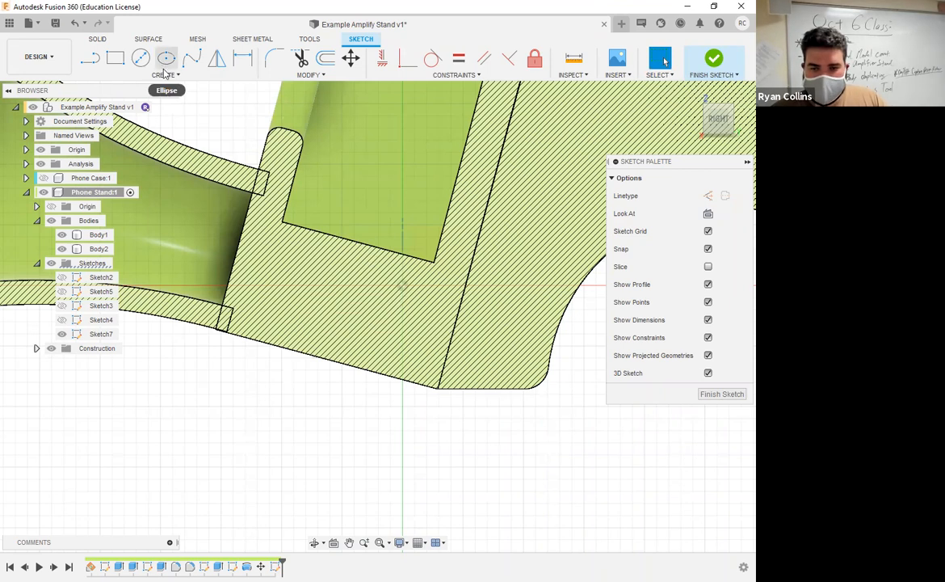
Draw a centre-diameter circle about 7 mm wide inside the sectioned base, just under the phone pocket's floor.
{"action": "left_click", "coordinate": [164, 75]}
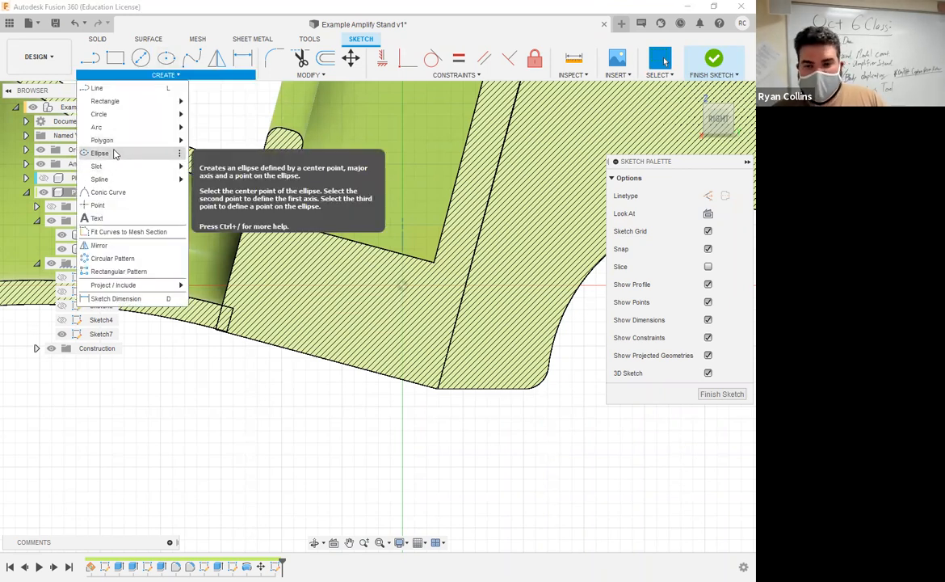
{"action": "mouse_move", "coordinate": [129, 120]}
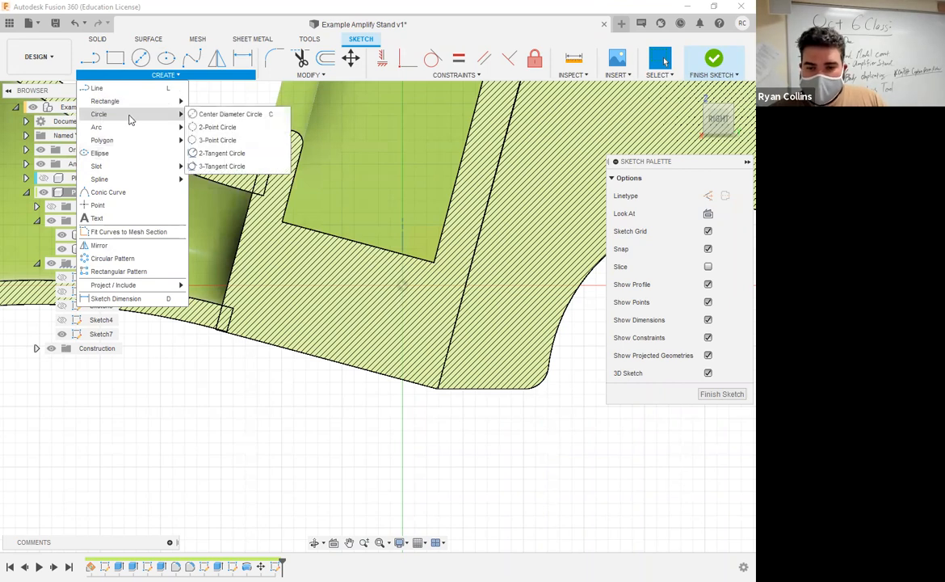
{"action": "left_click", "coordinate": [222, 114]}
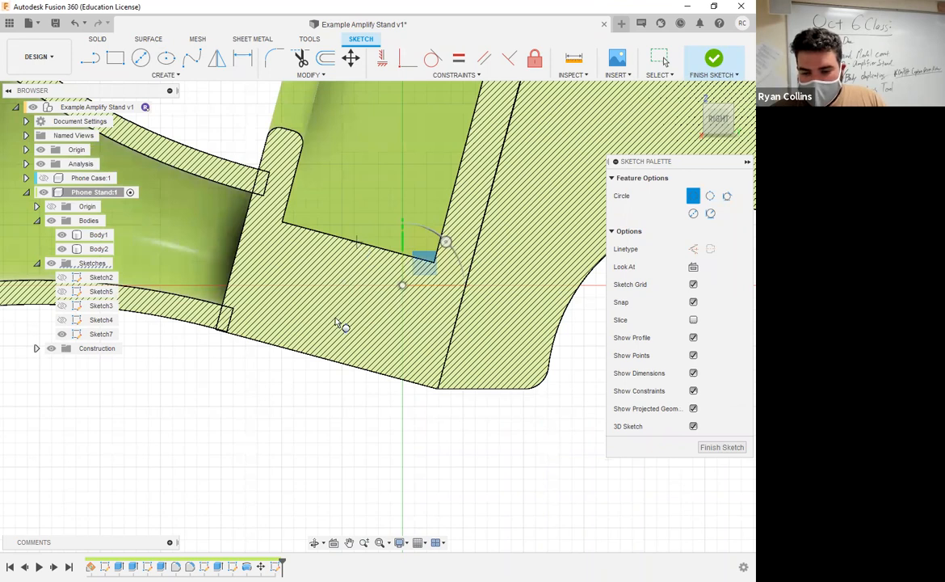
{"action": "left_click", "coordinate": [357, 242]}
{"action": "left_click", "coordinate": [331, 322]}
{"action": "left_click", "coordinate": [383, 304]}
{"action": "key", "text": "Escape"}
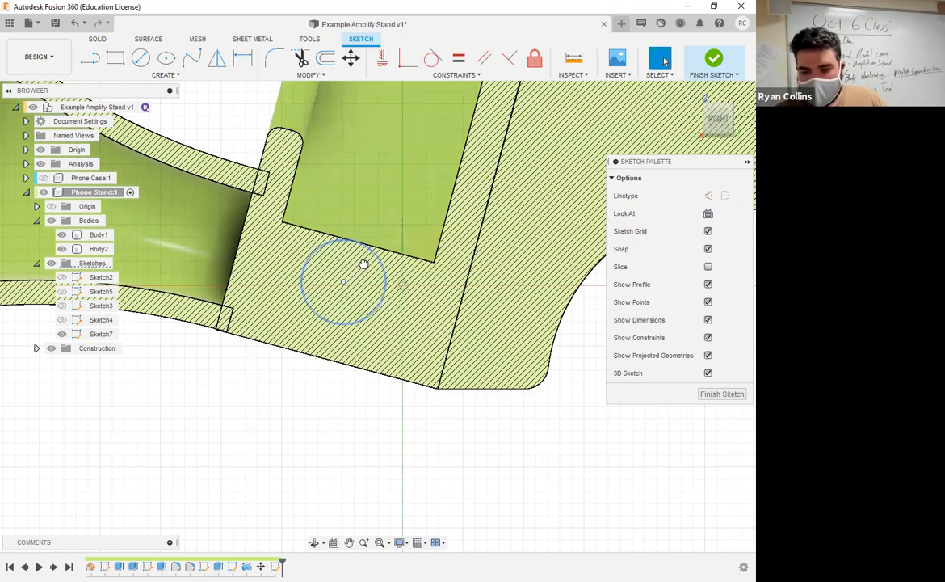
Move the circle by 0.439 mm in X and 1.172 mm in Y so it overlaps the pocket floor.
{"action": "left_click", "coordinate": [365, 256]}
{"action": "key", "text": "m"}
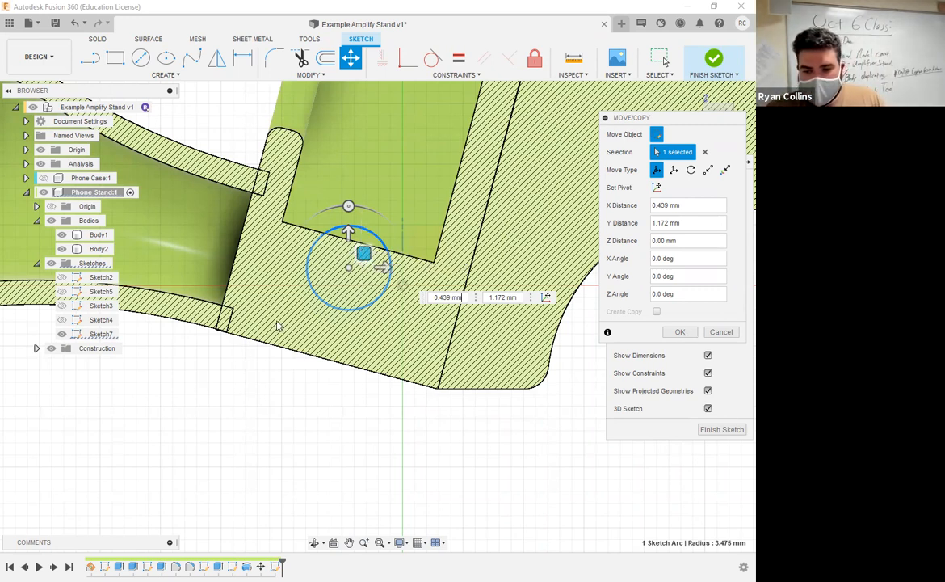
{"action": "key", "text": "Return"}
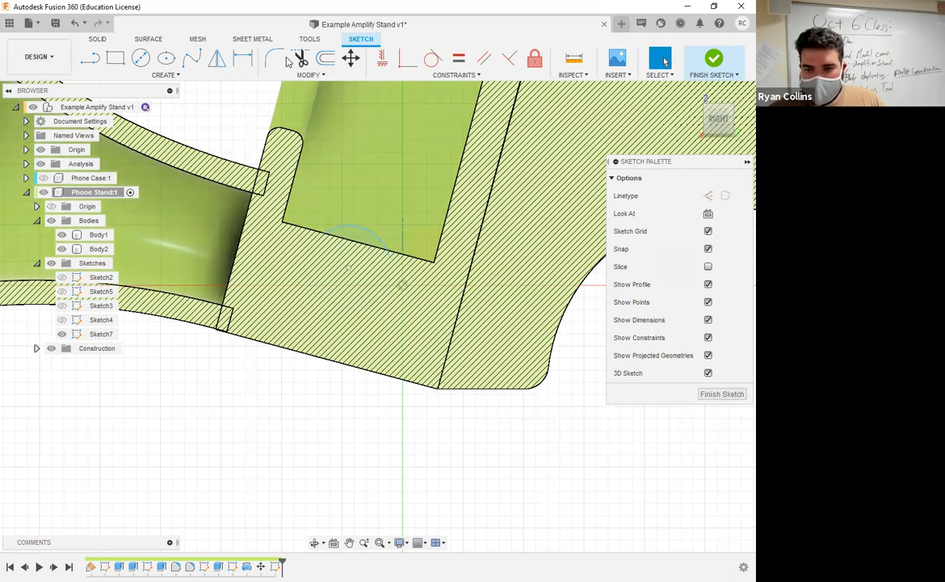
Draw a three-point spline from the circle's upper edge through the base wall into the horn's narrow end.
{"action": "left_click", "coordinate": [191, 58]}
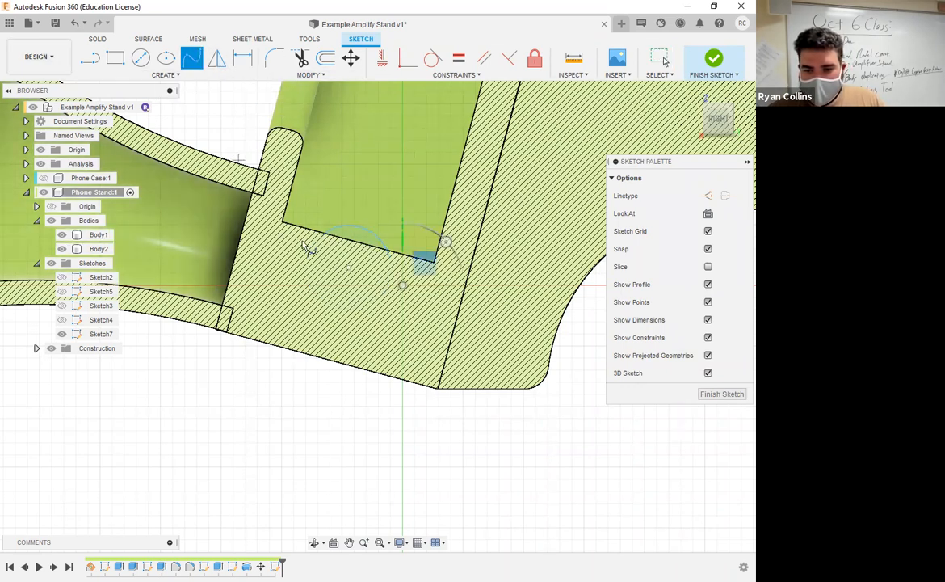
{"action": "left_click", "coordinate": [310, 246]}
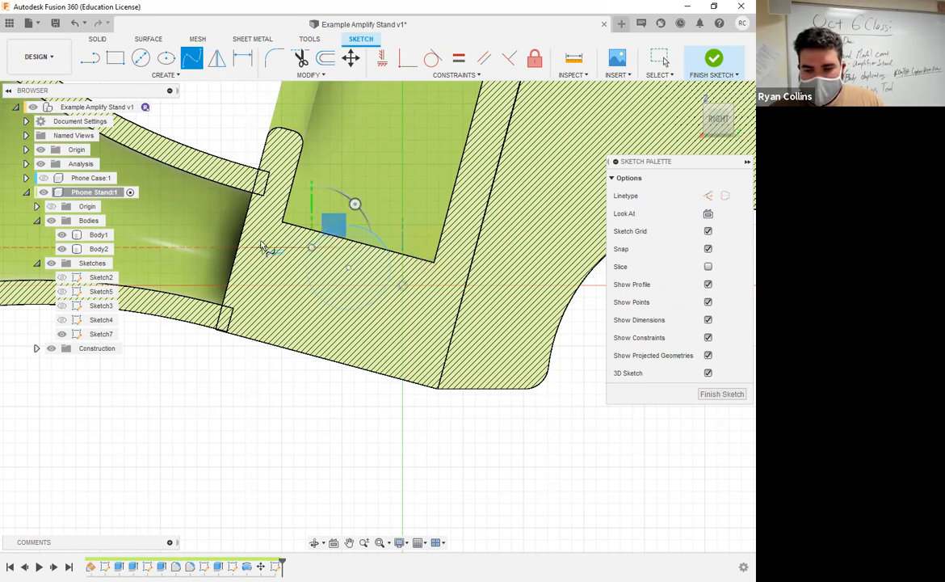
{"action": "left_click", "coordinate": [257, 247]}
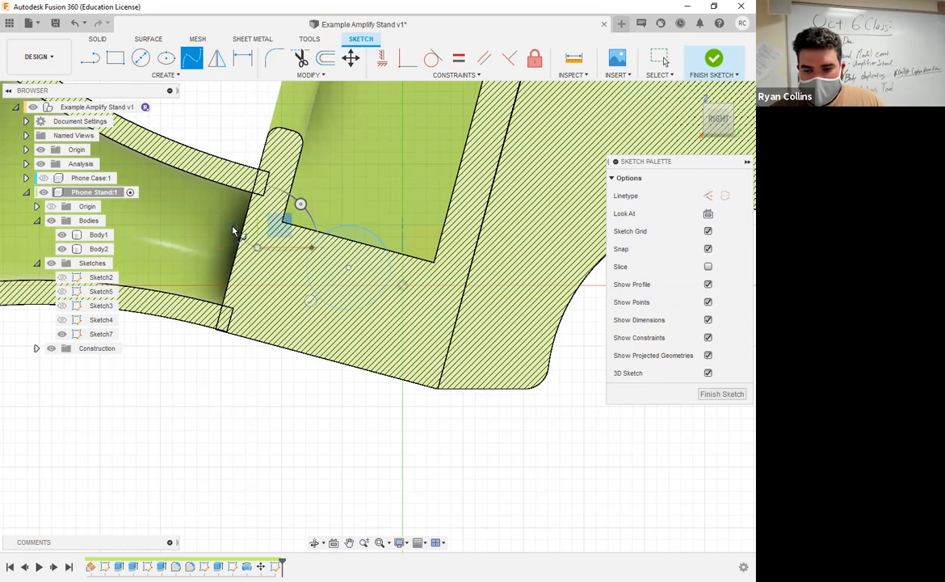
{"action": "left_click", "coordinate": [234, 224]}
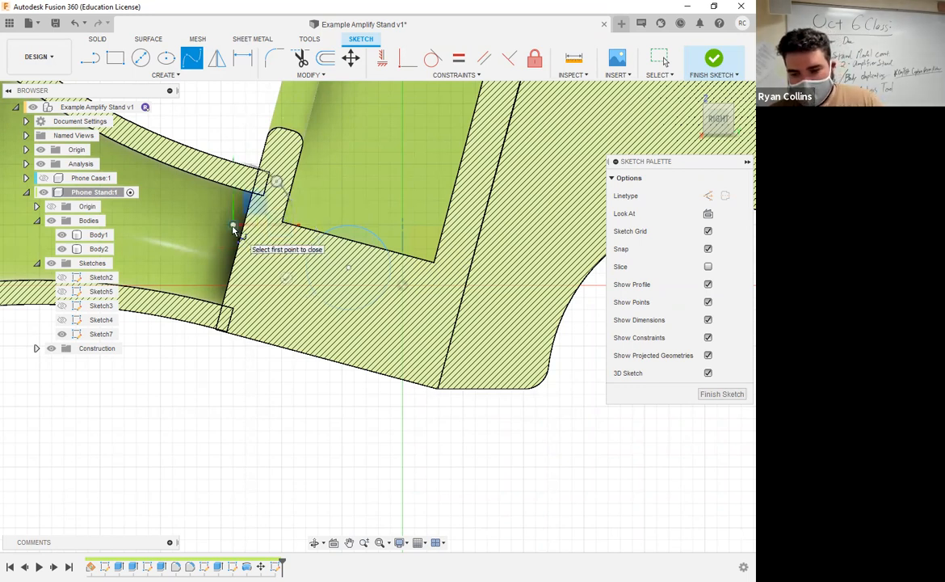
{"action": "key", "text": "Escape"}
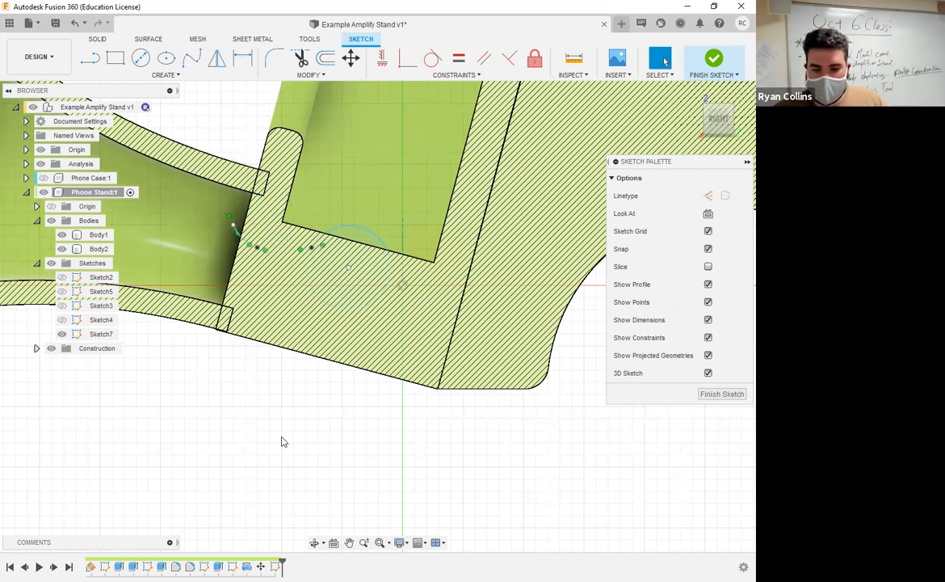
Draw a second spline from the circle's lower edge through the base wall into the horn's narrow end.
{"action": "right_click", "coordinate": [281, 441]}
{"action": "left_click", "coordinate": [289, 400]}
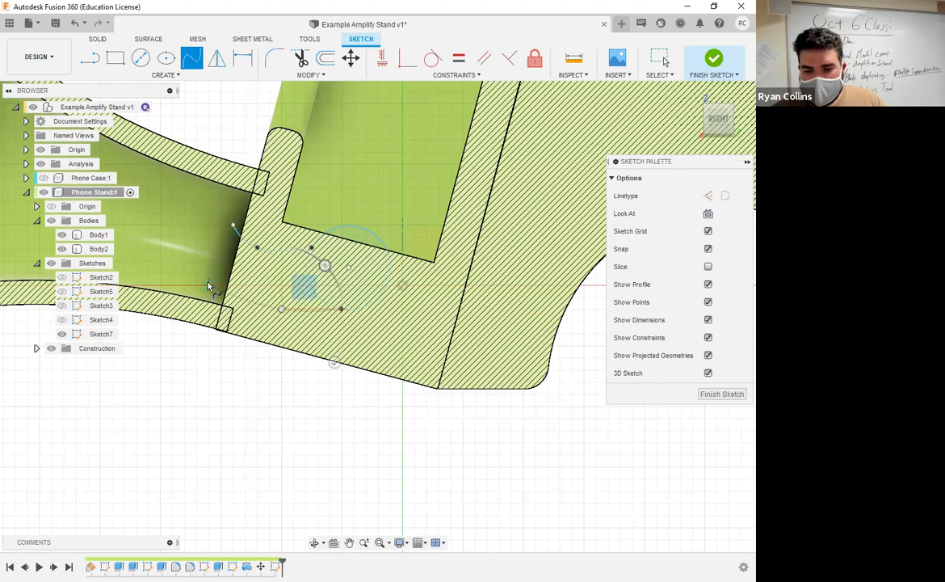
{"action": "key", "text": "Escape"}
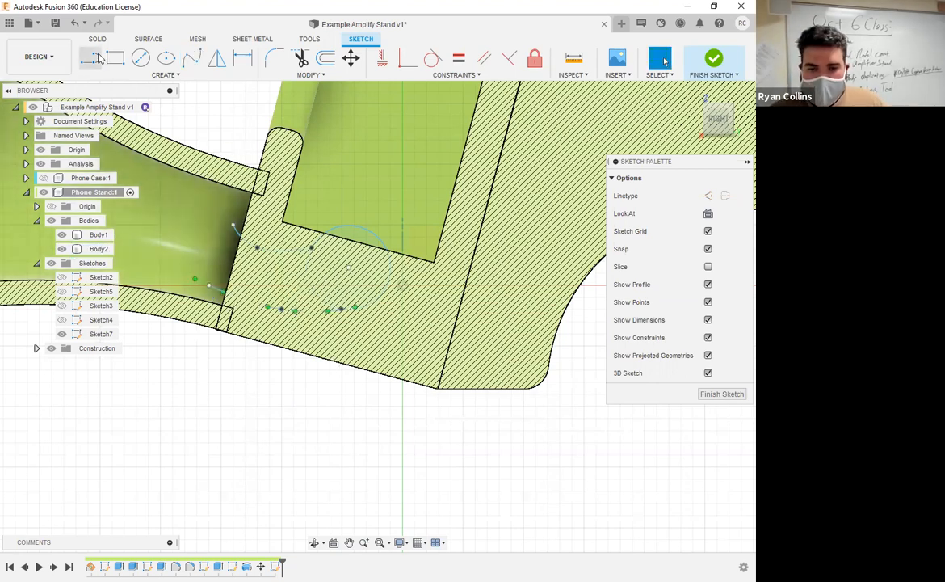
Join the two splines' outer ends inside the horn with a straight line and finish the sketch.
{"action": "key", "text": "l"}
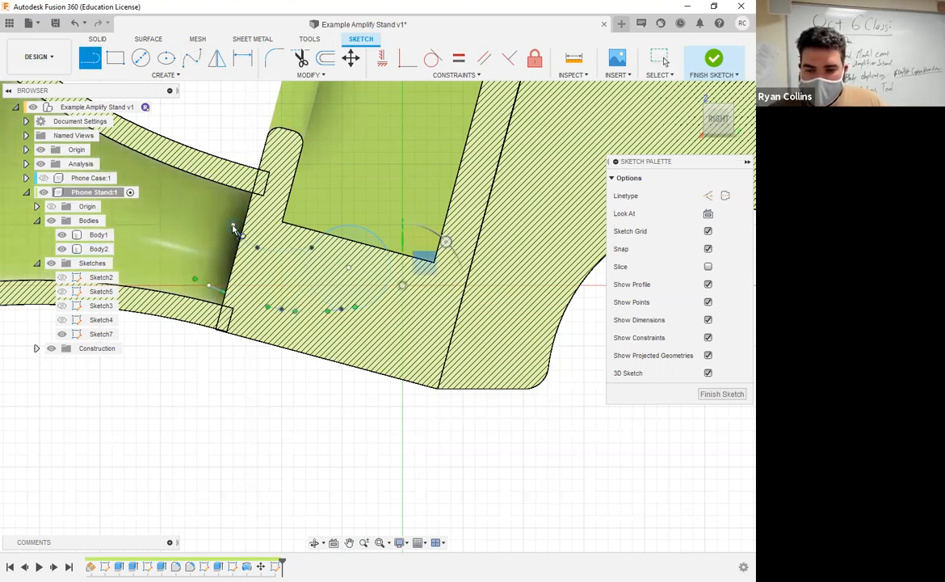
{"action": "left_click", "coordinate": [210, 288]}
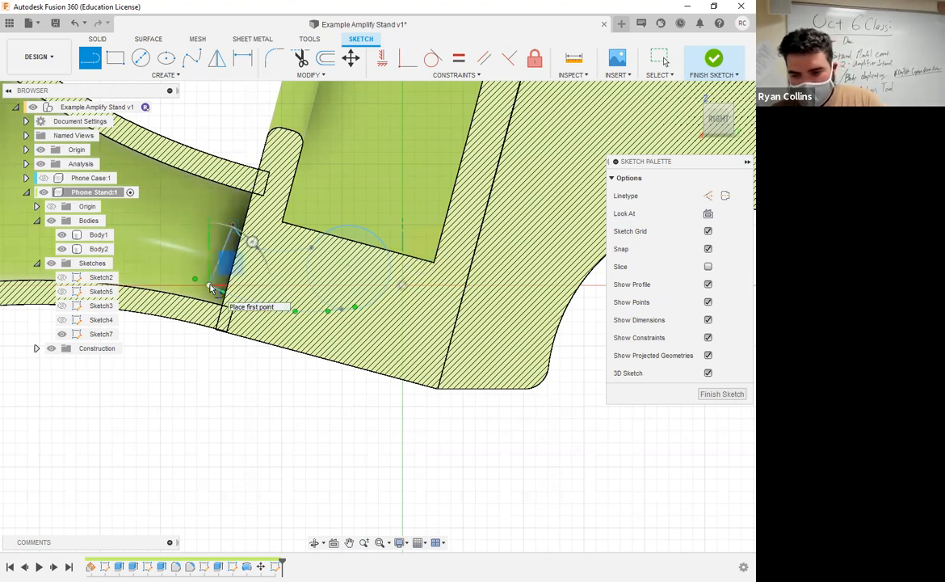
{"action": "key", "text": "Escape"}
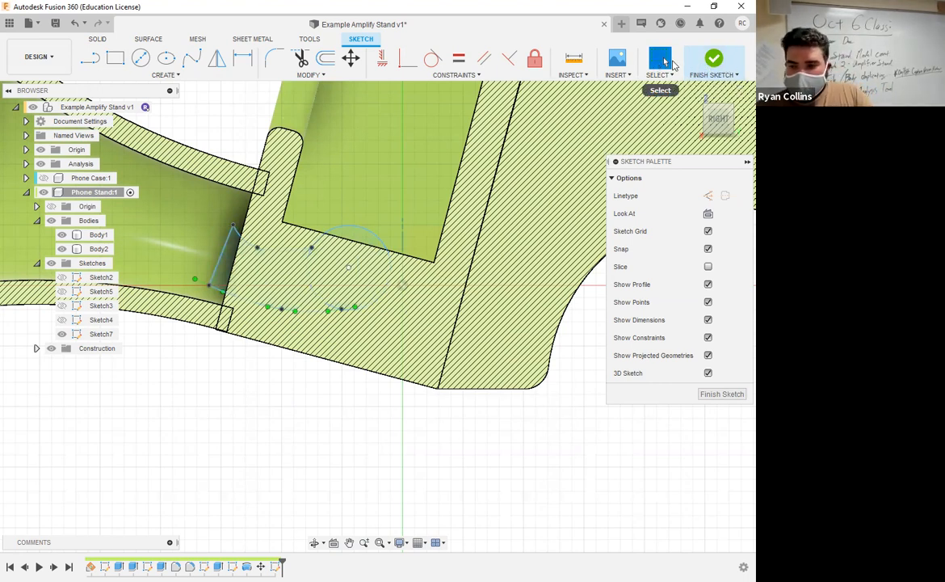
{"action": "left_click", "coordinate": [714, 61]}
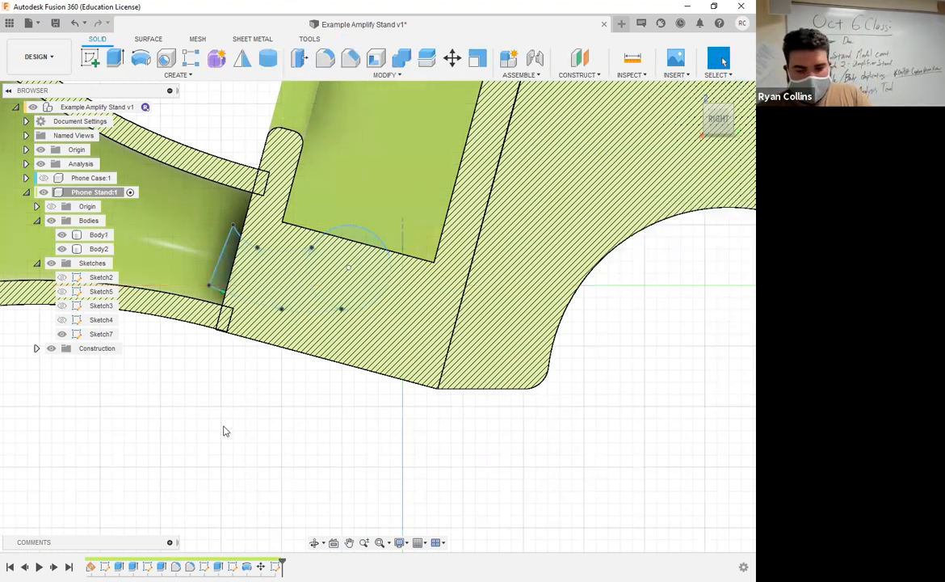
Extrude the circle profile as a cut with a distance of 11 mm and symmetric direction.
{"action": "mouse_move", "coordinate": [262, 437]}
{"action": "middle_mouse_down", "text": "shift"}
{"action": "mouse_move", "coordinate": [358, 432]}
{"action": "mouse_move", "coordinate": [192, 393]}
{"action": "mouse_move", "coordinate": [266, 395]}
{"action": "mouse_move", "coordinate": [249, 395]}
{"action": "mouse_move", "coordinate": [231, 369]}
{"action": "mouse_move", "coordinate": [323, 347]}
{"action": "mouse_move", "coordinate": [394, 301]}
{"action": "middle_mouse_up", "text": "shift"}
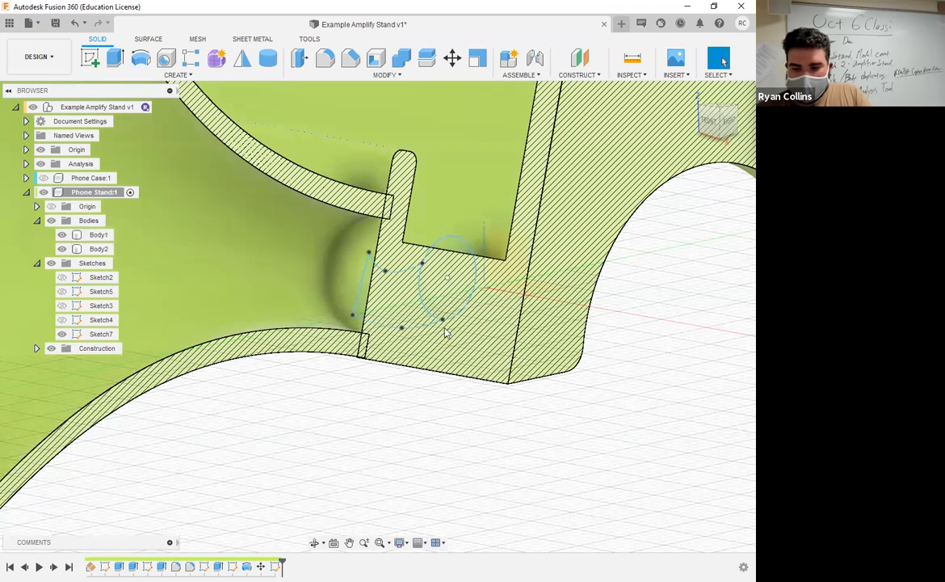
{"action": "left_click", "coordinate": [116, 58]}
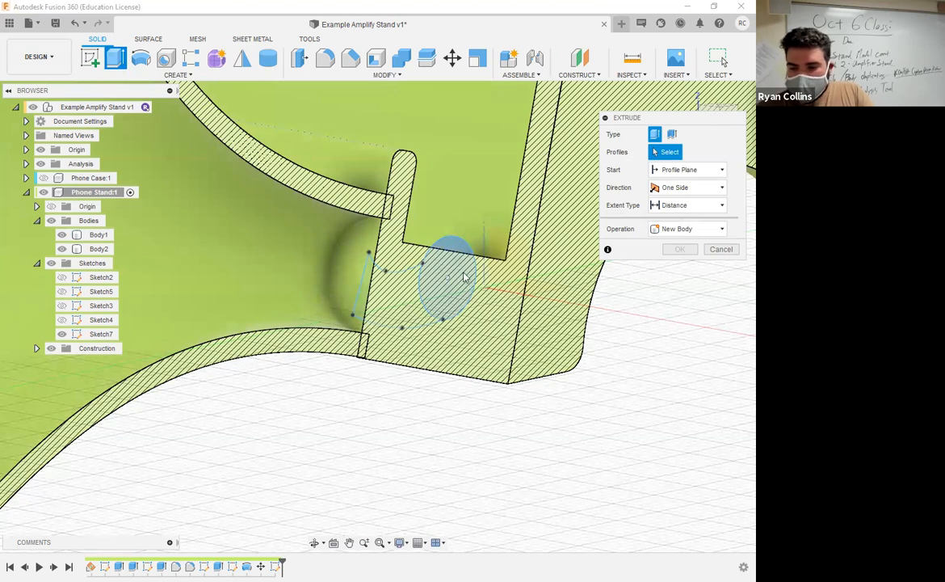
{"action": "left_click", "coordinate": [465, 277]}
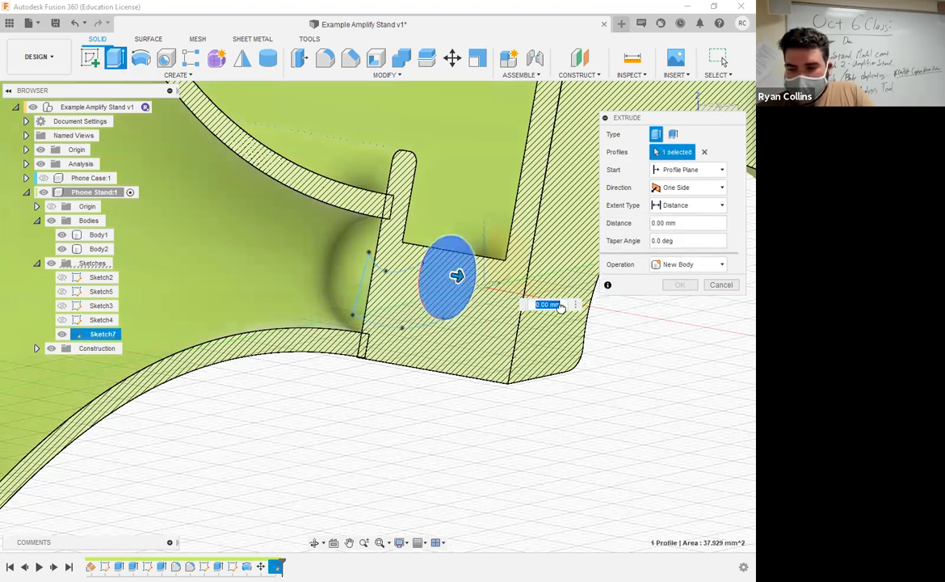
{"action": "type", "text": "11"}
{"action": "left_click", "coordinate": [688, 191]}
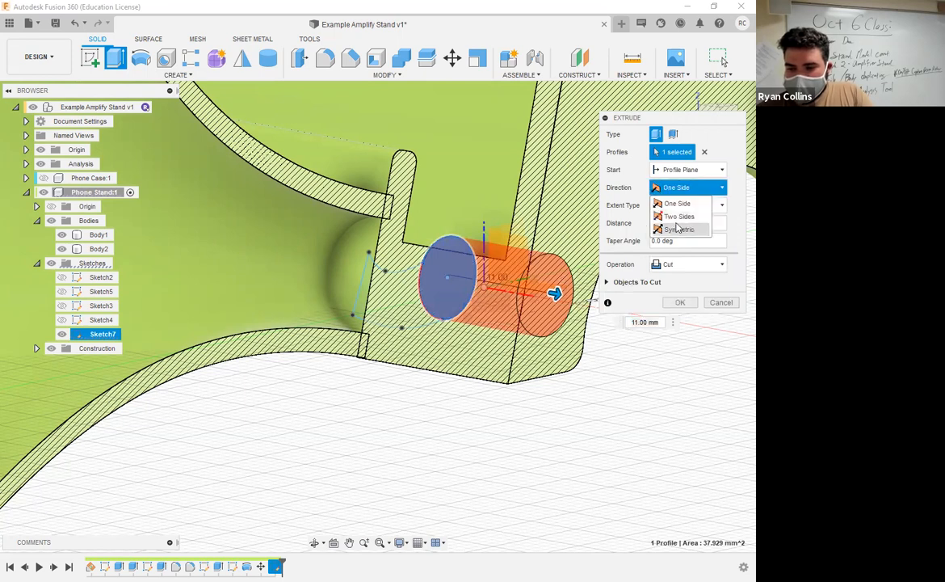
{"action": "left_click", "coordinate": [637, 229]}
Set the symmetric cut's distance to 30 mm, apply it, and inspect the channel in the base.
{"action": "middle_click_drag", "start_coordinate": [525, 363], "coordinate": [474, 431], "text": "shift"}
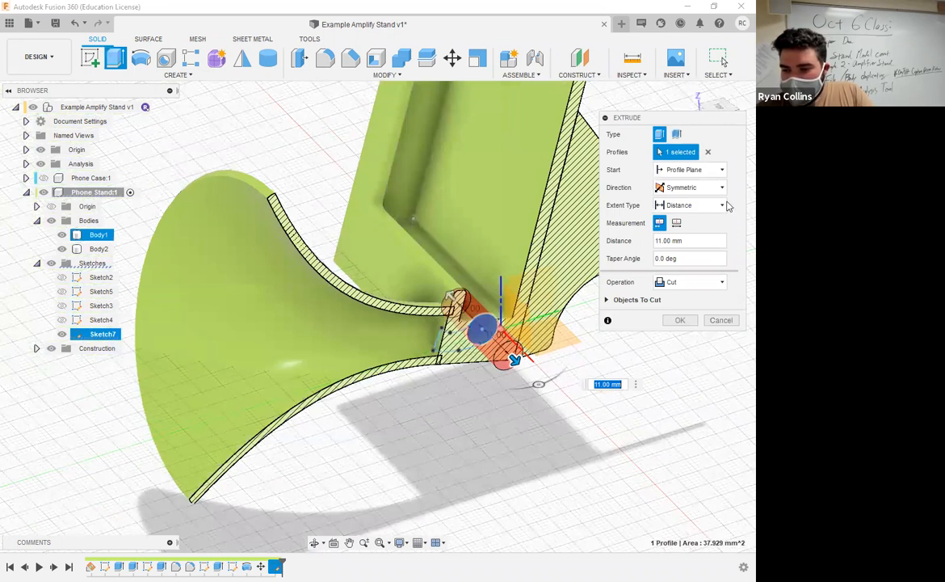
{"action": "left_click", "coordinate": [677, 207]}
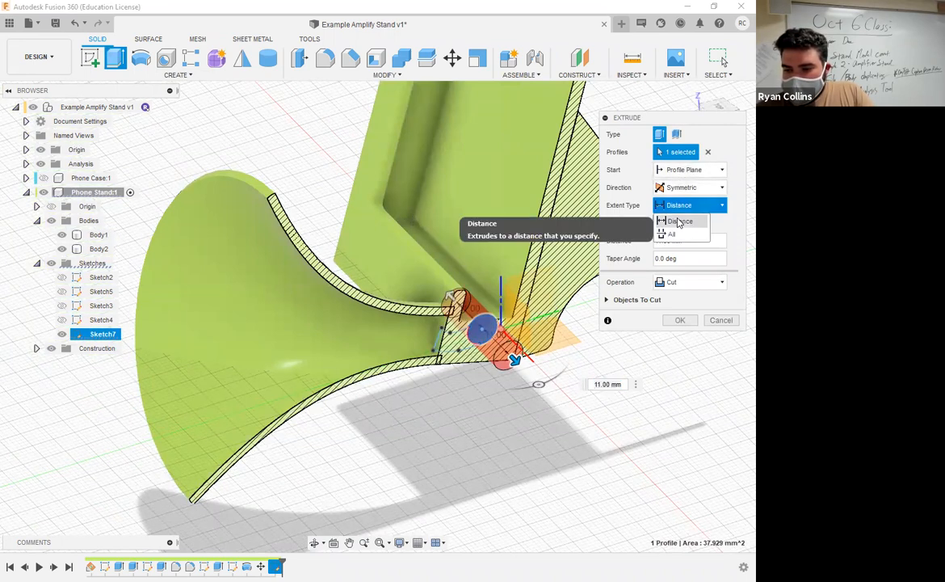
{"action": "left_click", "coordinate": [738, 209]}
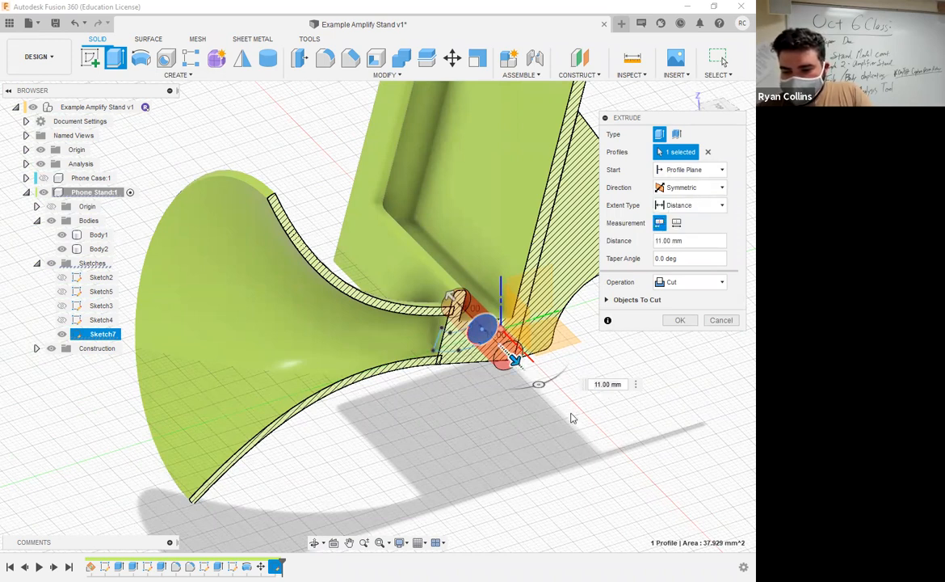
{"action": "left_click_drag", "start_coordinate": [571, 413], "coordinate": [570, 416]}
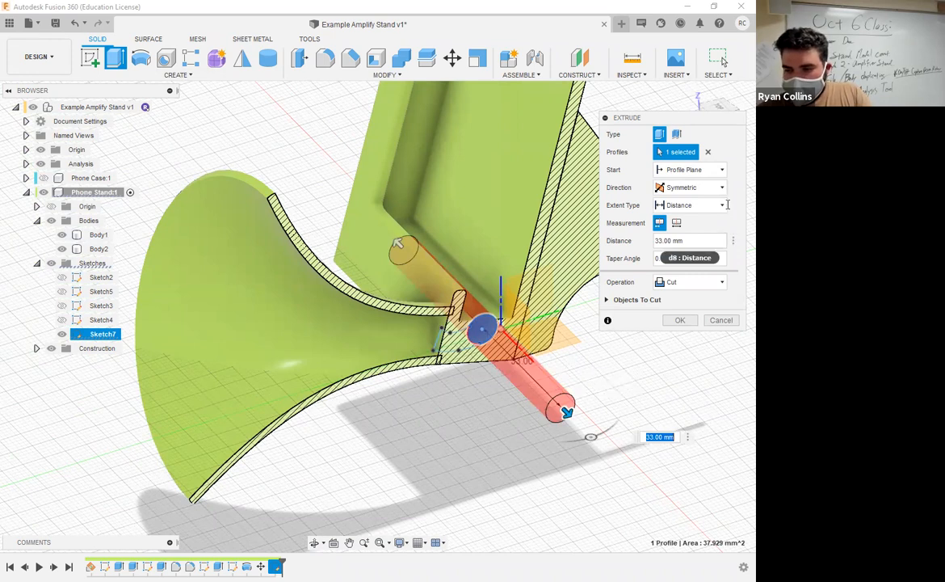
{"action": "left_click", "coordinate": [675, 240]}
{"action": "type", "text": "30"}
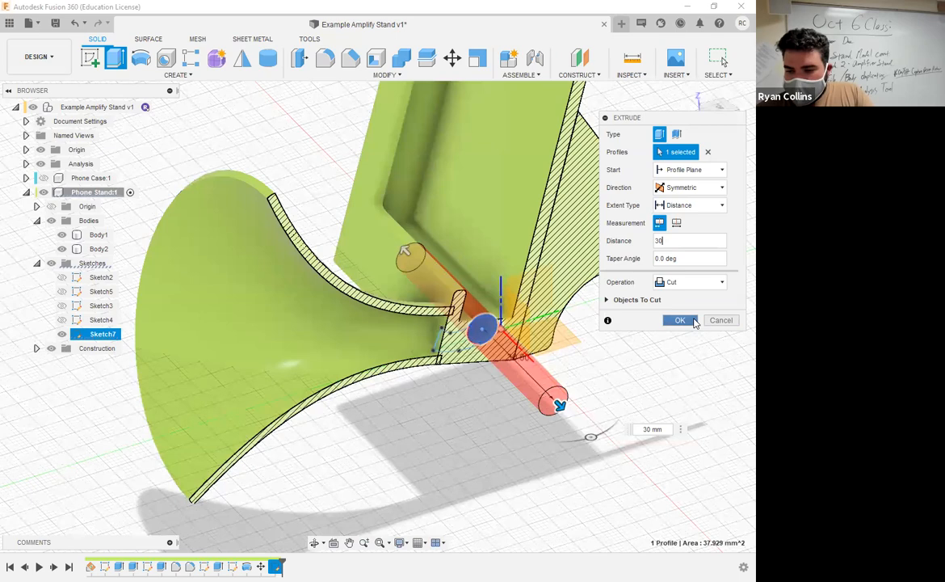
{"action": "left_click", "coordinate": [693, 321]}
{"action": "middle_click_drag", "start_coordinate": [562, 344], "coordinate": [521, 363], "text": "shift"}
{"action": "mouse_move", "coordinate": [549, 303]}
{"action": "middle_mouse_down", "text": "shift"}
{"action": "mouse_move", "coordinate": [531, 235]}
{"action": "mouse_move", "coordinate": [545, 204]}
{"action": "mouse_move", "coordinate": [527, 264]}
{"action": "mouse_move", "coordinate": [532, 250]}
{"action": "middle_mouse_up", "text": "shift"}
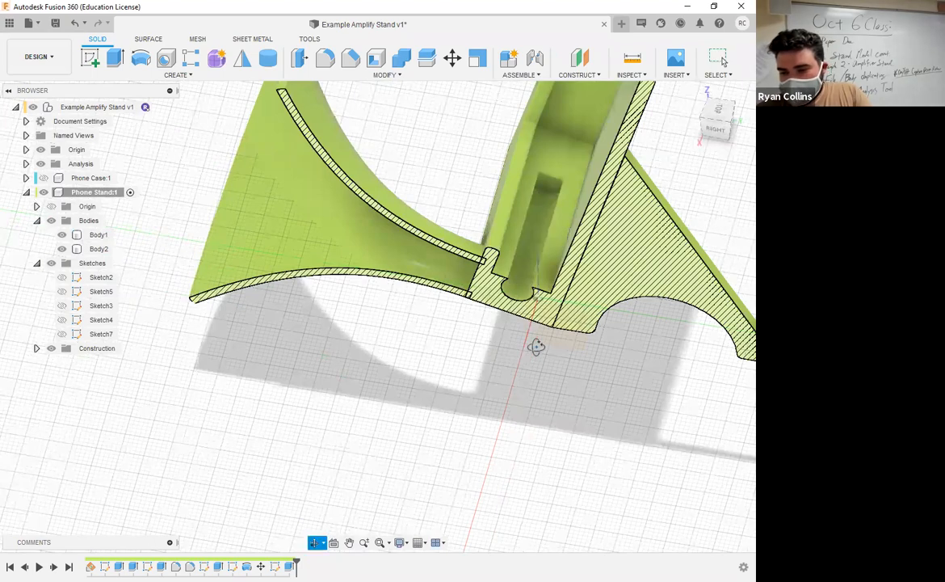
Show the channel sketch, reopen it for editing, and delete the straight line joining the two splines' outer ends.
{"action": "middle_click_drag", "start_coordinate": [537, 346], "coordinate": [569, 345], "text": "shift"}
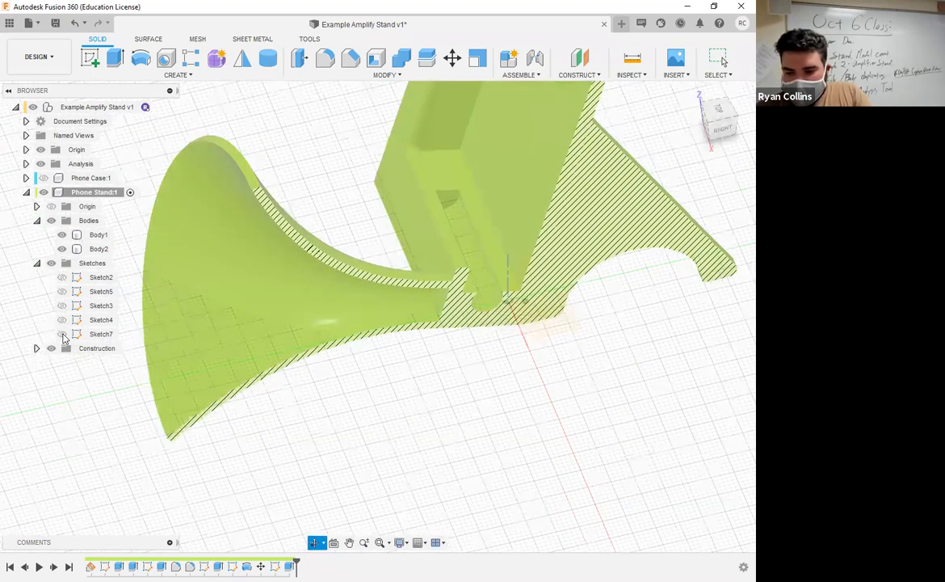
{"action": "middle_click_drag", "start_coordinate": [511, 428], "coordinate": [352, 351], "text": "shift"}
{"action": "left_click", "coordinate": [63, 334]}
{"action": "scroll", "coordinate": [390, 348], "scroll_direction": "up", "scroll_amount": 5}
{"action": "scroll", "coordinate": [327, 373], "scroll_direction": "down", "scroll_amount": 3}
{"action": "middle_click_drag", "start_coordinate": [243, 284], "coordinate": [222, 351]}
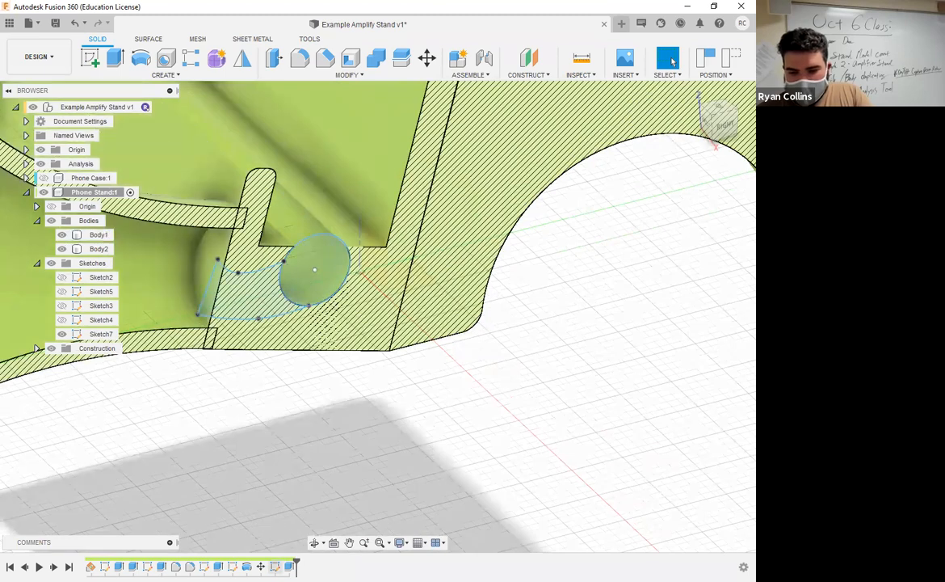
{"action": "right_click", "coordinate": [276, 566]}
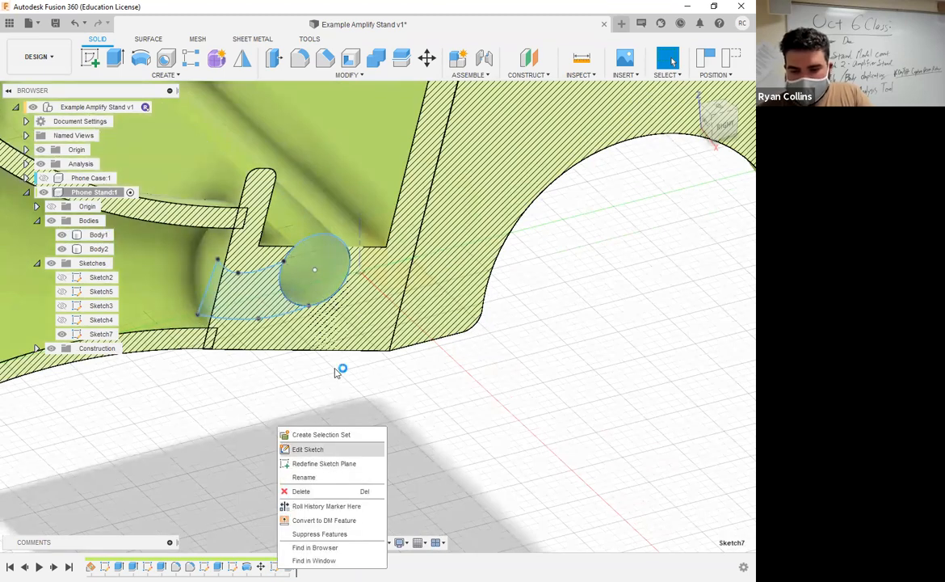
{"action": "left_click", "coordinate": [307, 451]}
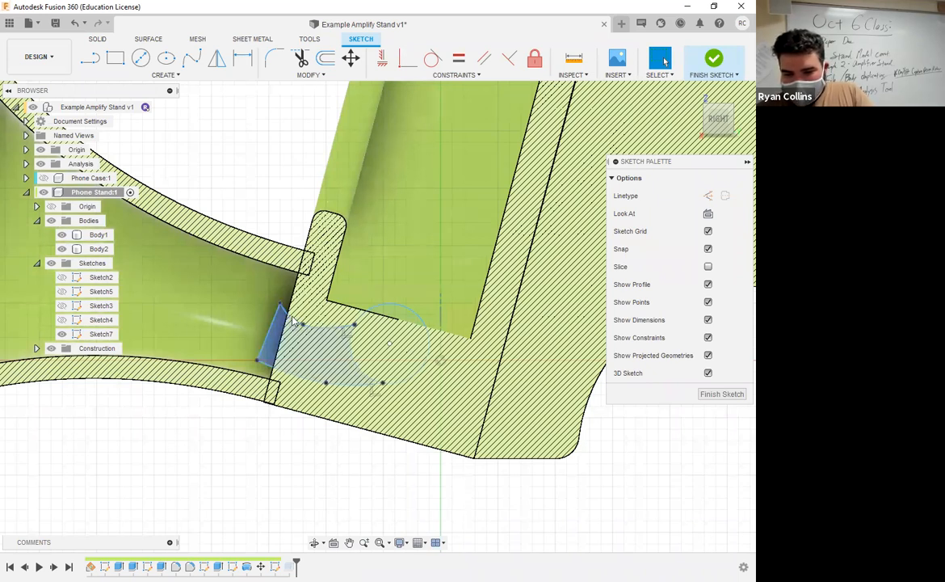
{"action": "left_click", "coordinate": [273, 316]}
{"action": "key", "text": "Delete"}
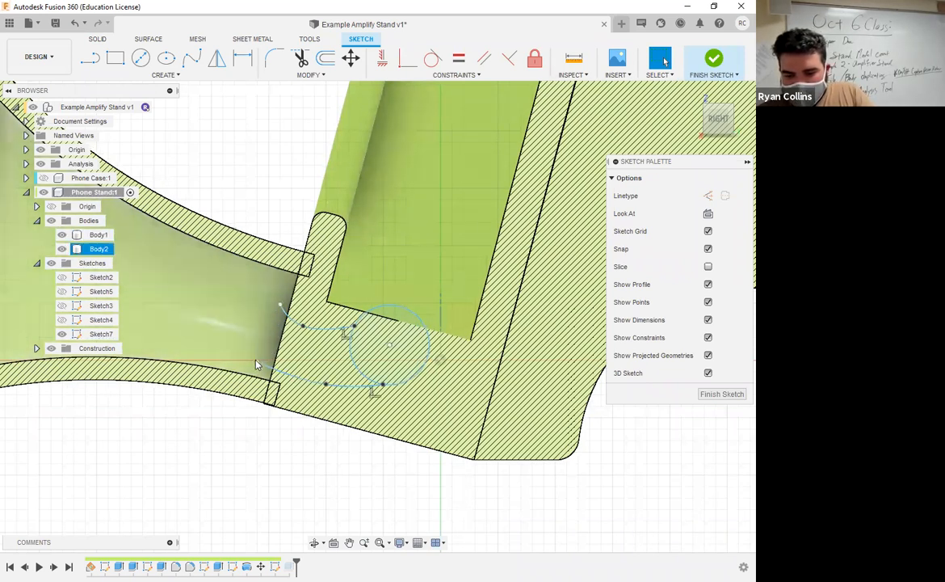
Move both splines' outer ends onto the inner corners of the horn's narrow end and raise the upper spline's middle point.
{"action": "left_click_drag", "start_coordinate": [259, 363], "coordinate": [270, 378]}
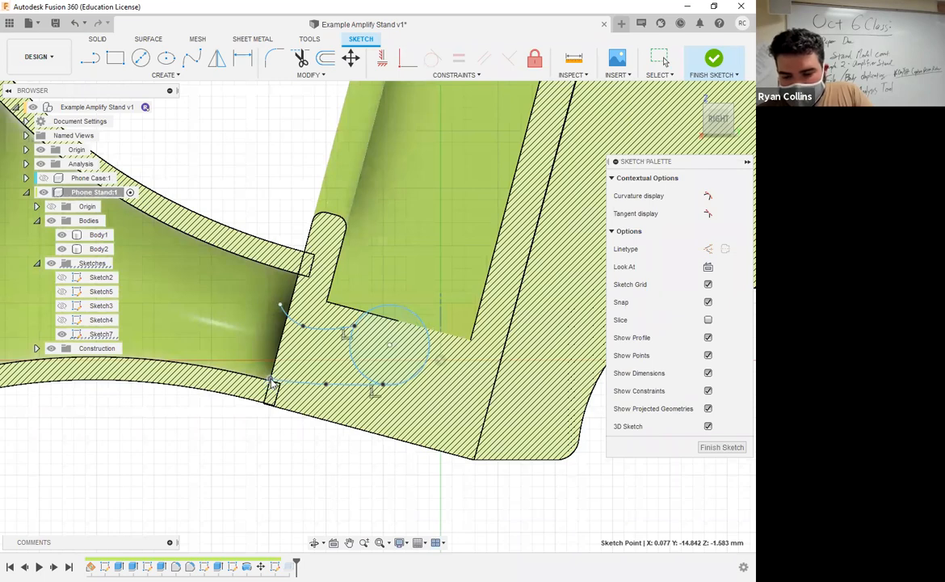
{"action": "scroll", "coordinate": [272, 384], "scroll_direction": "up", "scroll_amount": 5}
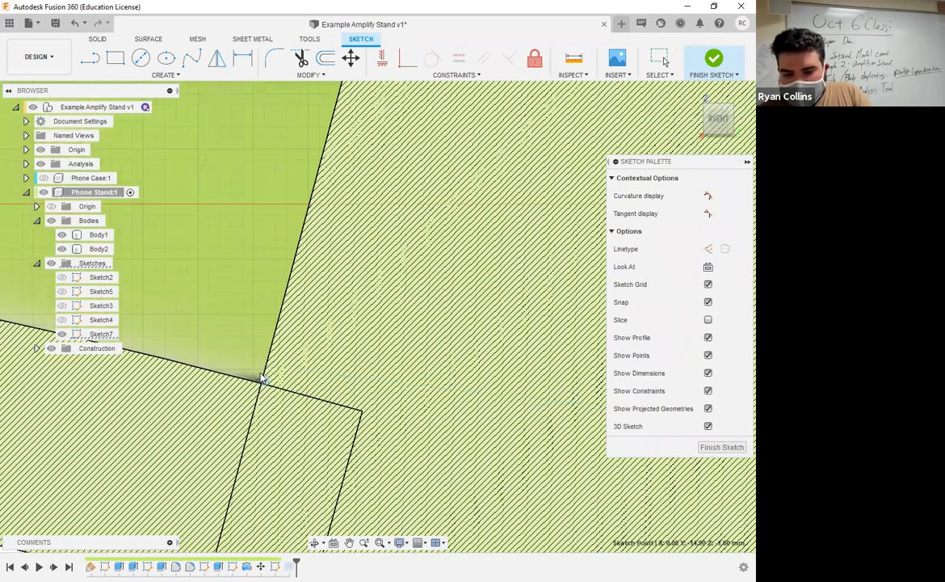
{"action": "scroll", "coordinate": [355, 262], "scroll_direction": "down", "scroll_amount": 4}
{"action": "mouse_move", "coordinate": [409, 192]}
{"action": "middle_mouse_down"}
{"action": "mouse_move", "coordinate": [313, 331]}
{"action": "mouse_move", "coordinate": [230, 429]}
{"action": "middle_mouse_up"}
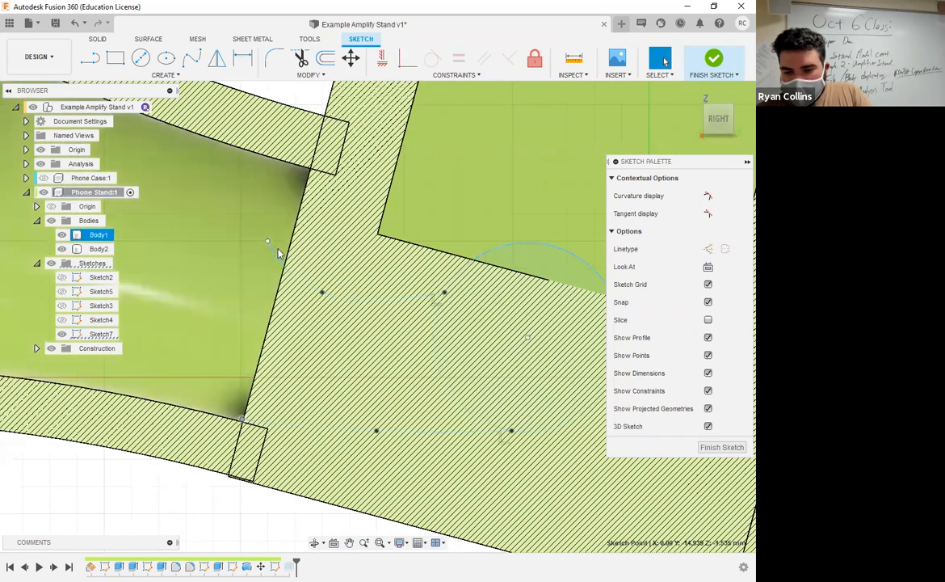
{"action": "left_click_drag", "start_coordinate": [267, 241], "coordinate": [306, 172]}
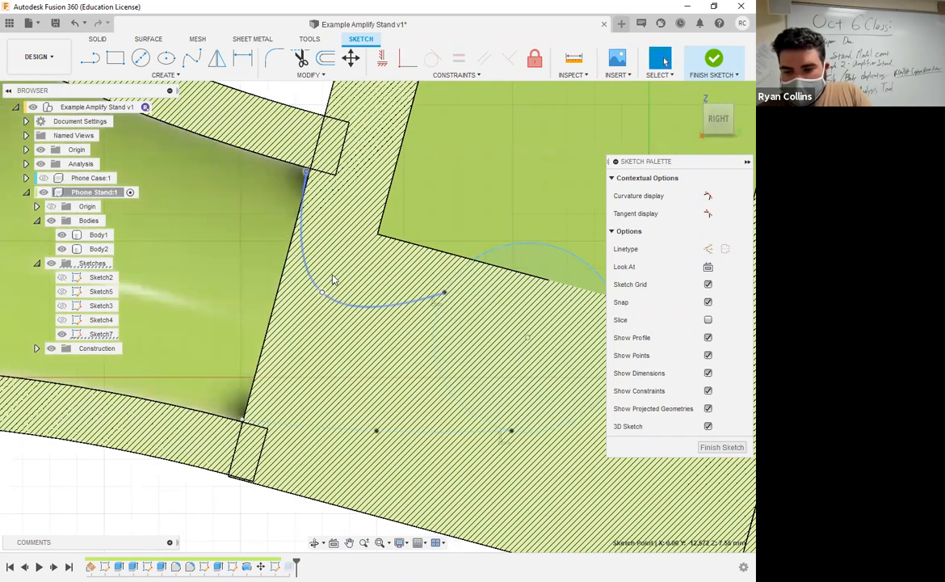
{"action": "key", "text": "Delete"}
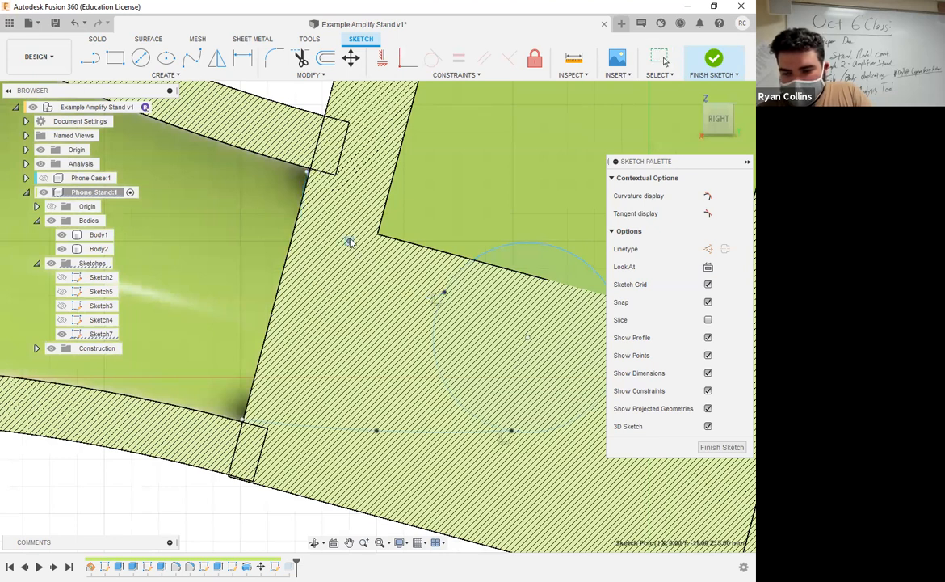
{"action": "left_click", "coordinate": [350, 241]}
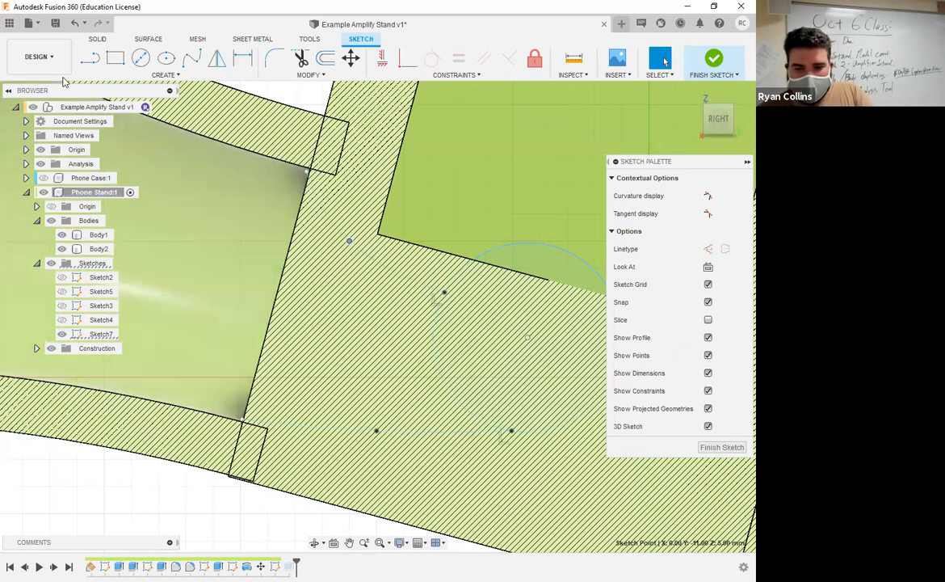
Join the splines' moved outer ends with a straight line along the base wall and finish the sketch.
{"action": "left_click", "coordinate": [91, 59]}
{"action": "left_click", "coordinate": [307, 173]}
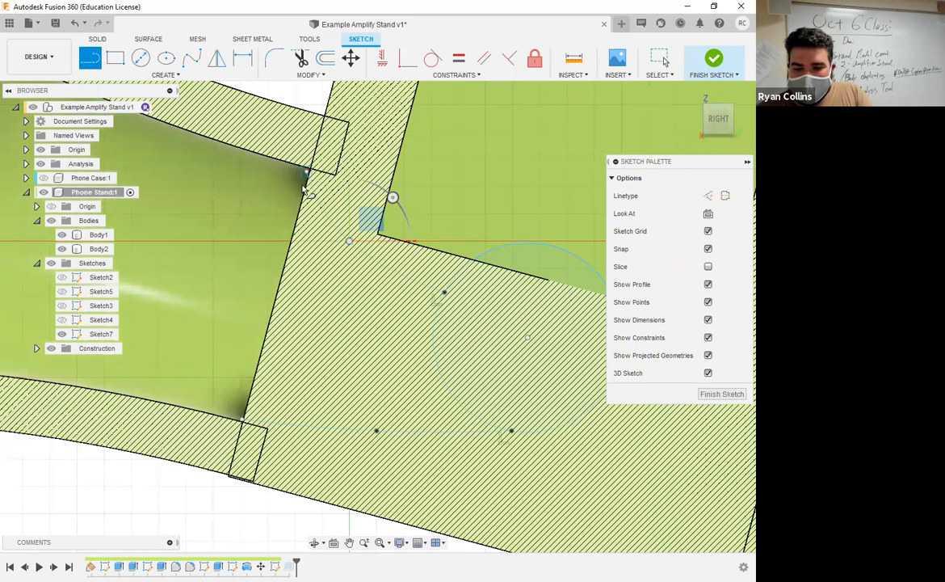
{"action": "left_click", "coordinate": [243, 420]}
{"action": "key", "text": "Escape"}
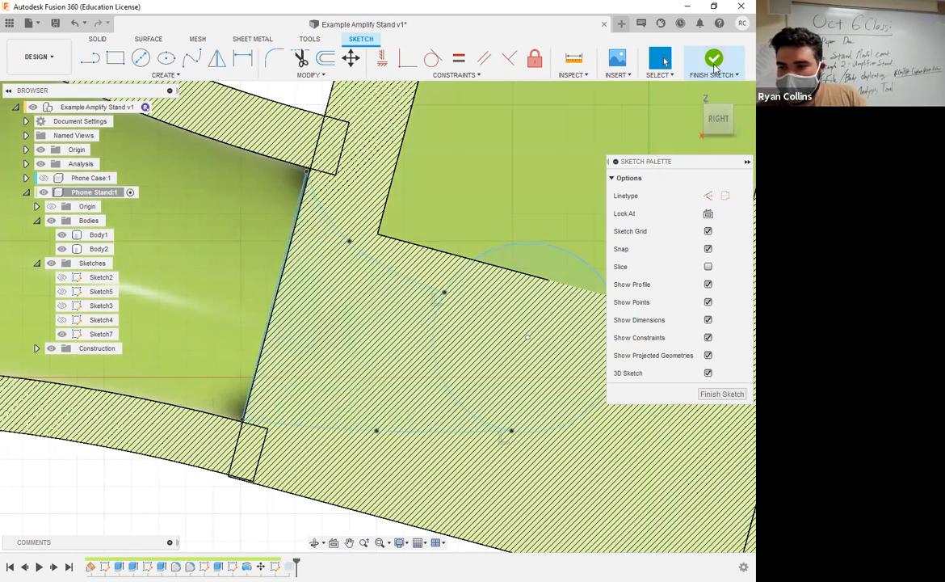
{"action": "left_click", "coordinate": [714, 65]}
Extrude the profile between the circle and the horn as a symmetric cut with a distance of 5 mm.
{"action": "scroll", "coordinate": [323, 369], "scroll_direction": "down", "scroll_amount": 3}
{"action": "middle_click_drag", "start_coordinate": [321, 358], "coordinate": [363, 373], "text": "shift"}
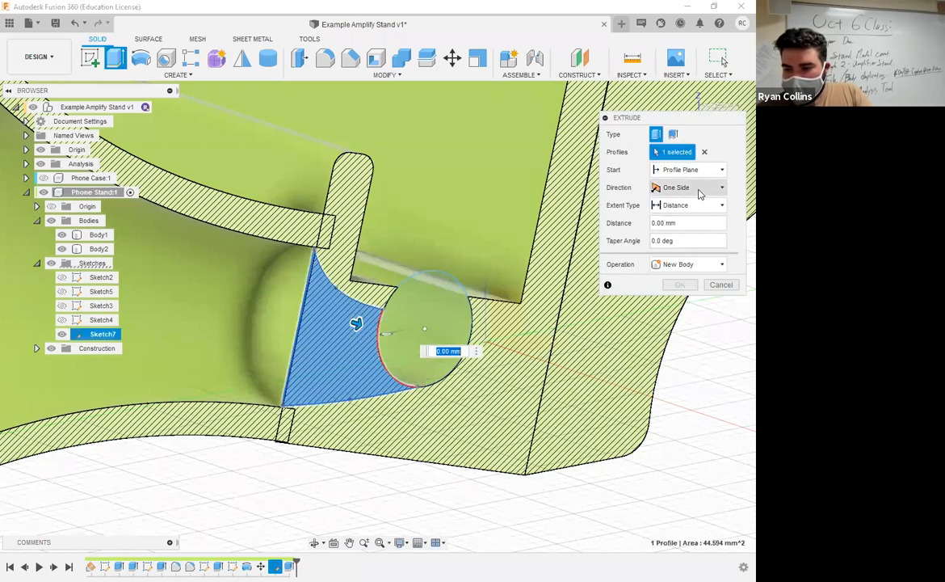
{"action": "left_click", "coordinate": [699, 192]}
{"action": "left_click", "coordinate": [678, 225]}
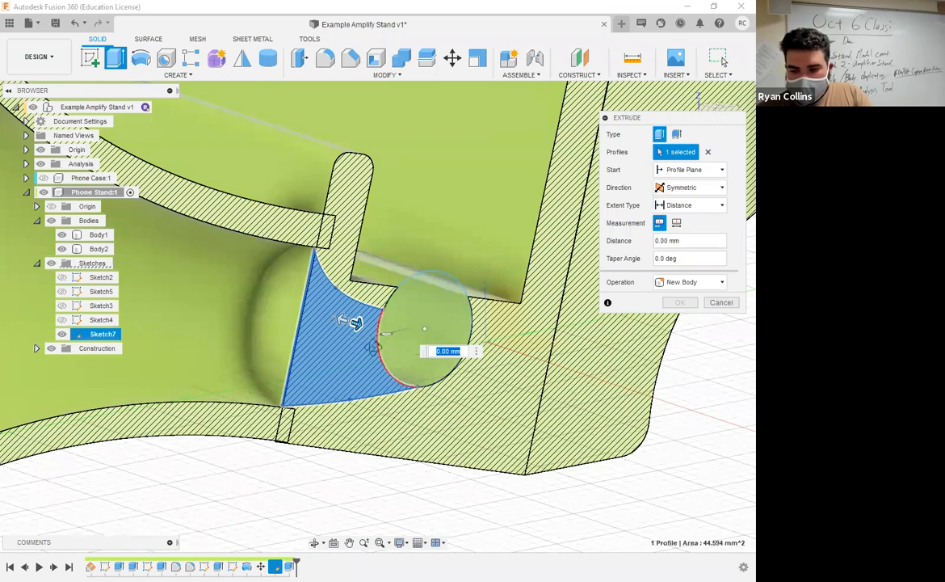
{"action": "middle_click_drag", "start_coordinate": [383, 345], "coordinate": [387, 353], "text": "shift"}
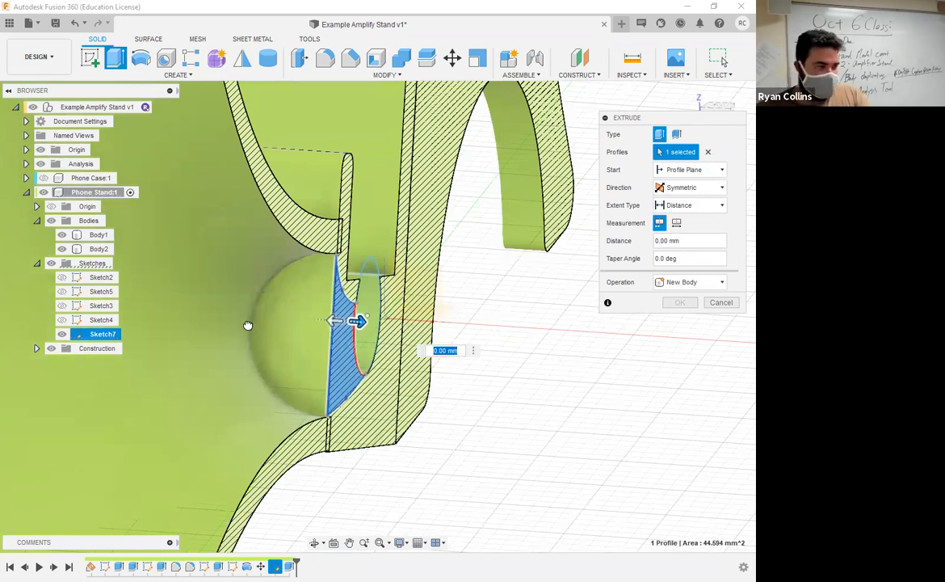
{"action": "left_click_drag", "start_coordinate": [248, 324], "coordinate": [248, 324]}
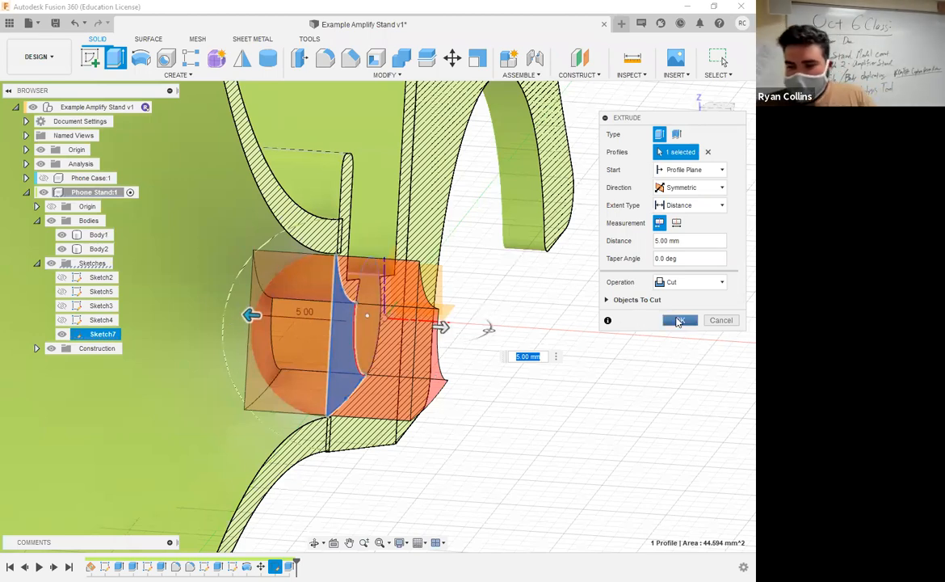
{"action": "key", "text": "Return"}
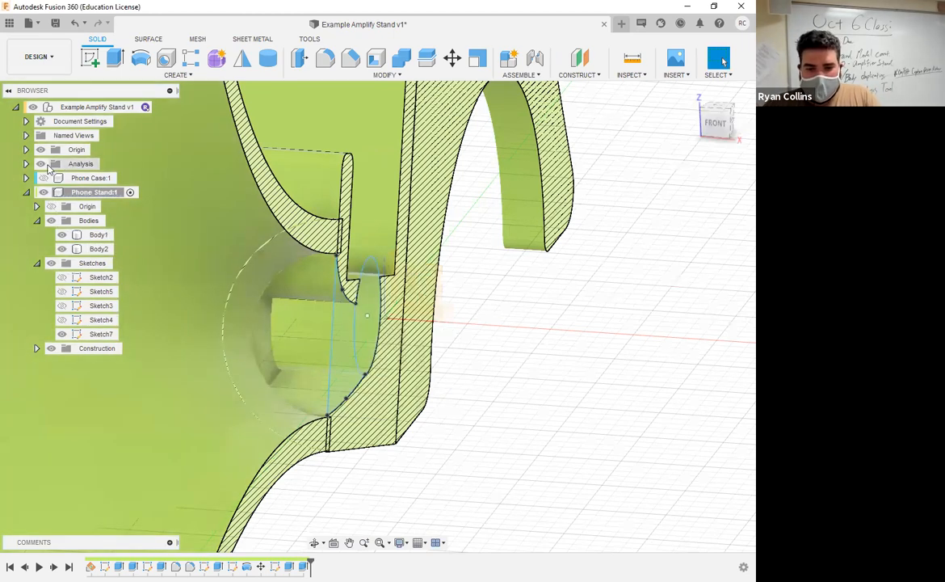
Hide the section analysis and inspect the channel opening and the outside of the horn's neck.
{"action": "left_click", "coordinate": [41, 164]}
{"action": "scroll", "coordinate": [435, 410], "scroll_direction": "down", "scroll_amount": 5}
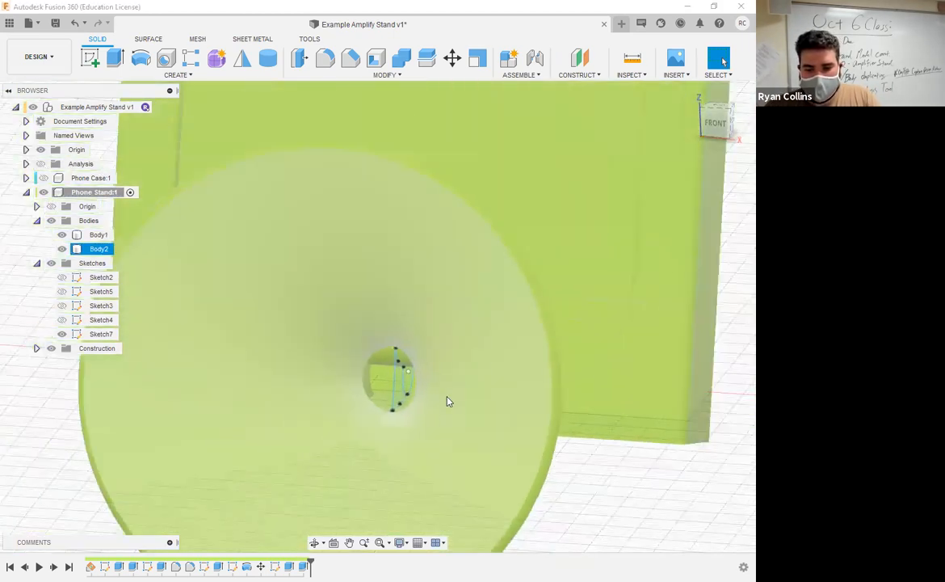
{"action": "scroll", "coordinate": [449, 401], "scroll_direction": "down", "scroll_amount": 5}
{"action": "middle_click_drag", "start_coordinate": [438, 448], "coordinate": [424, 415], "text": "shift"}
{"action": "scroll", "coordinate": [441, 402], "scroll_direction": "up", "scroll_amount": 5}
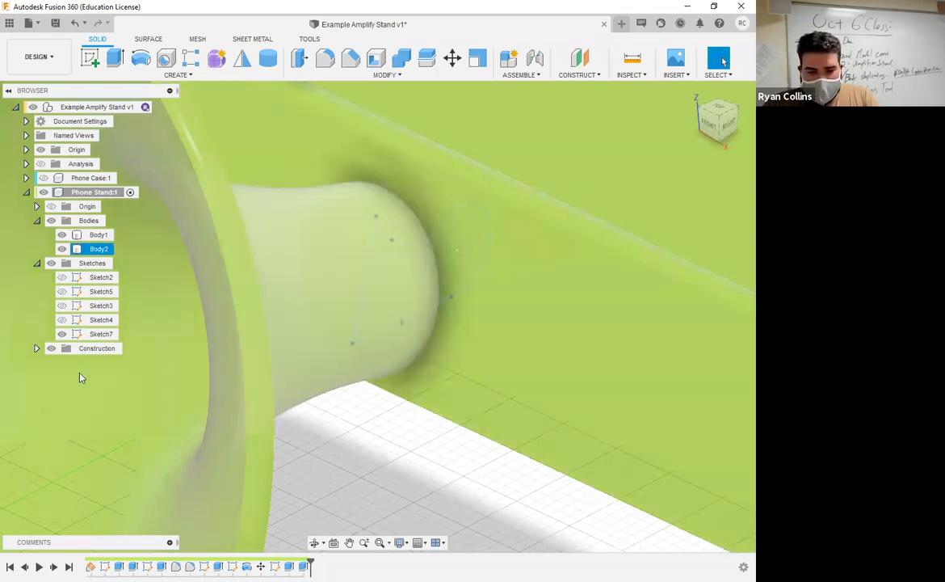
Edit the last extrude so that its operation is New Body instead of Cut.
{"action": "right_click", "coordinate": [304, 565]}
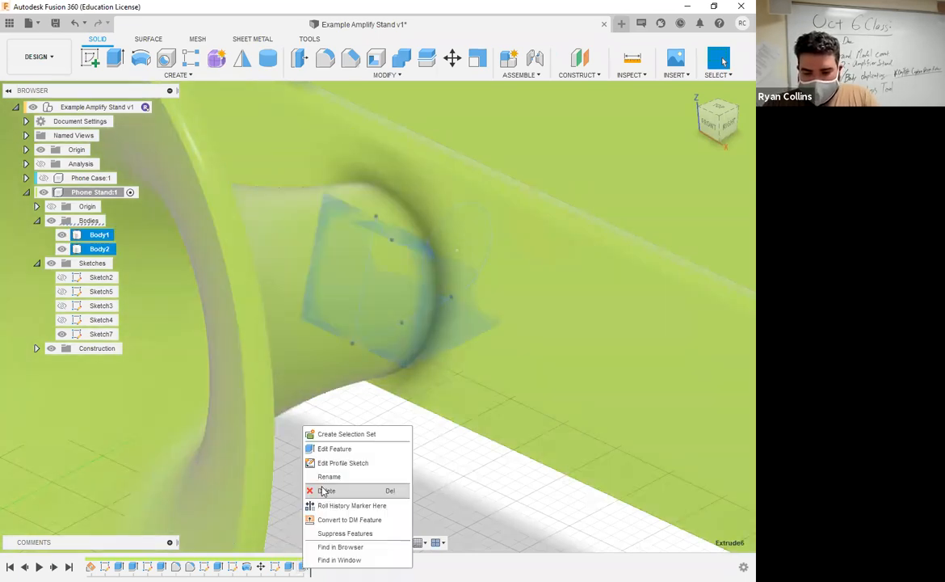
{"action": "left_click", "coordinate": [332, 449]}
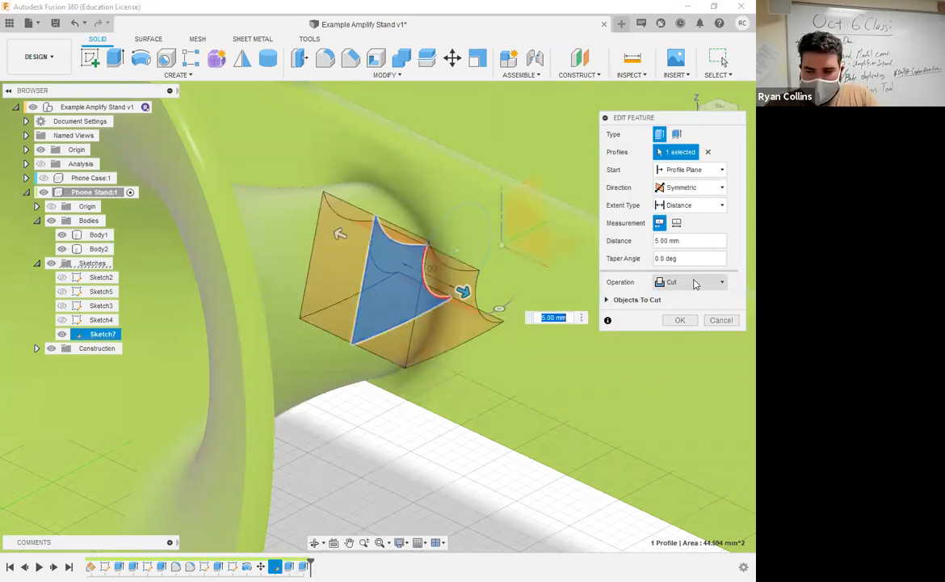
{"action": "left_click", "coordinate": [695, 283]}
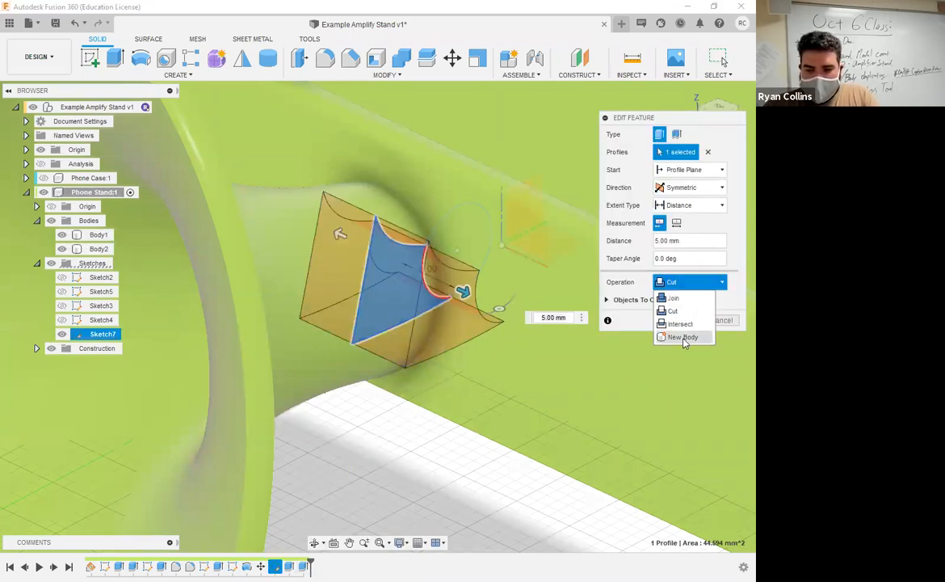
{"action": "left_click", "coordinate": [683, 337]}
{"action": "left_click", "coordinate": [681, 301]}
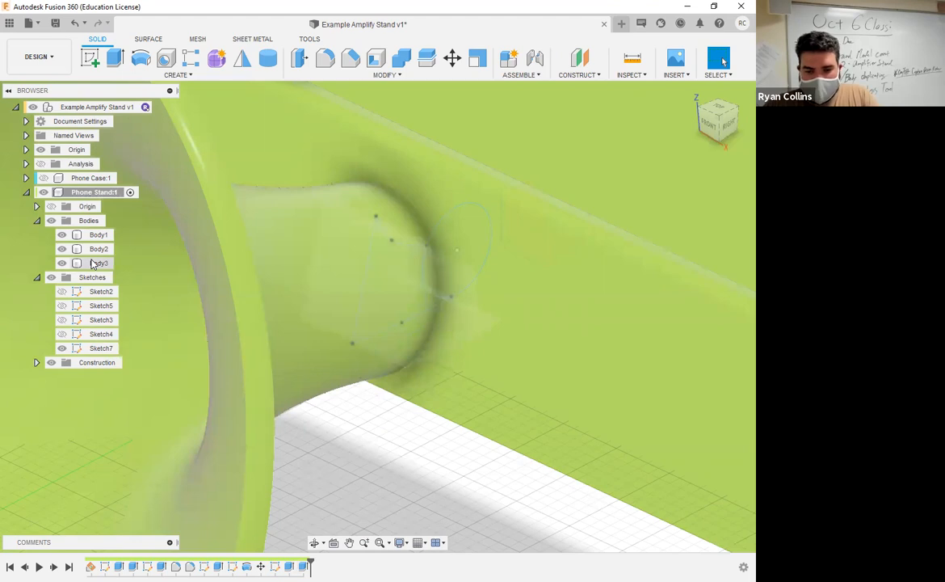
Hide Body1 and Body2 so that only the newly extruded channel body is displayed.
{"action": "left_click", "coordinate": [69, 251]}
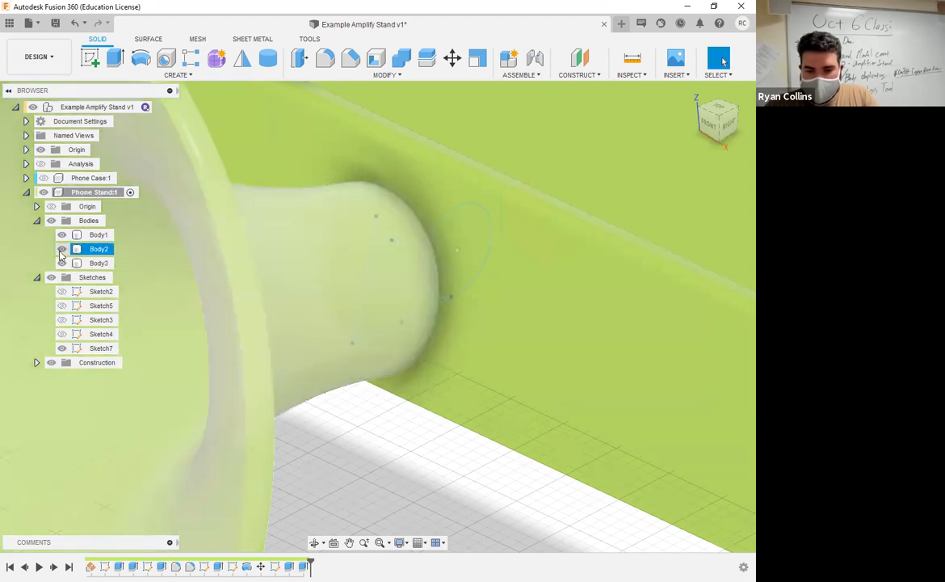
{"action": "left_click", "coordinate": [62, 250]}
{"action": "left_click", "coordinate": [61, 264]}
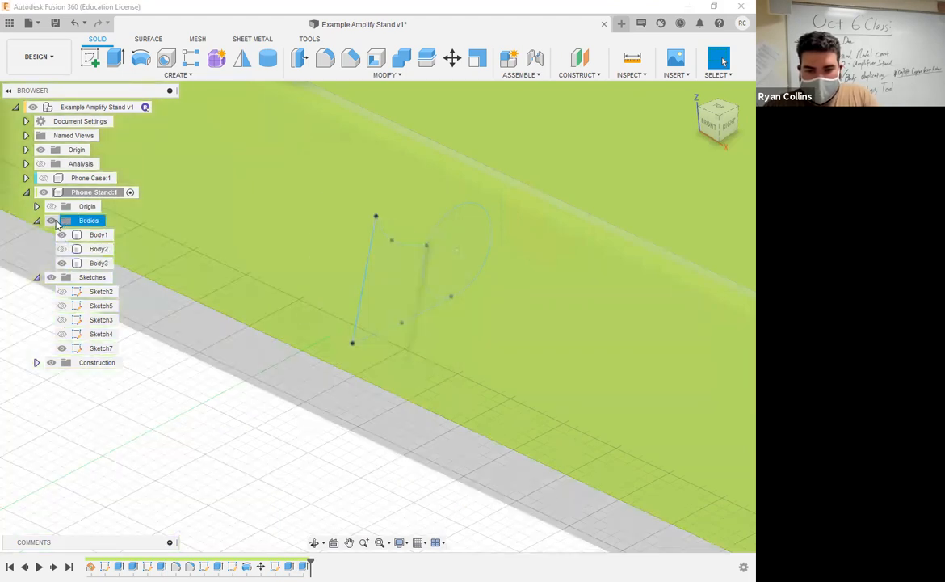
{"action": "mouse_move", "coordinate": [338, 446]}
{"action": "middle_mouse_down", "text": "shift"}
{"action": "mouse_move", "coordinate": [355, 436]}
{"action": "mouse_move", "coordinate": [301, 425]}
{"action": "mouse_move", "coordinate": [312, 427]}
{"action": "mouse_move", "coordinate": [315, 404]}
{"action": "middle_mouse_up", "text": "shift"}
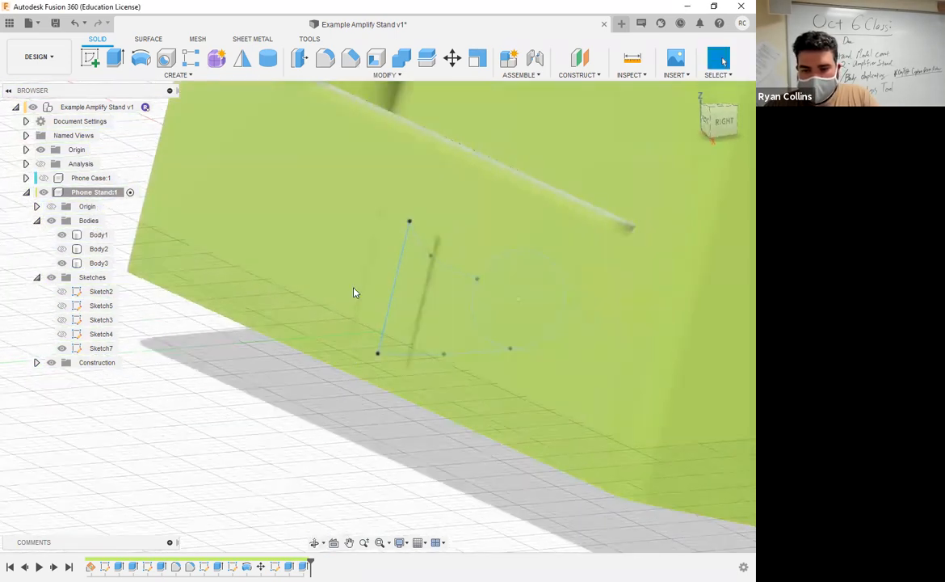
{"action": "left_click", "coordinate": [62, 236]}
{"action": "mouse_move", "coordinate": [424, 421]}
{"action": "middle_mouse_down", "text": "shift"}
{"action": "mouse_move", "coordinate": [468, 418]}
{"action": "mouse_move", "coordinate": [436, 424]}
{"action": "middle_mouse_up", "text": "shift"}
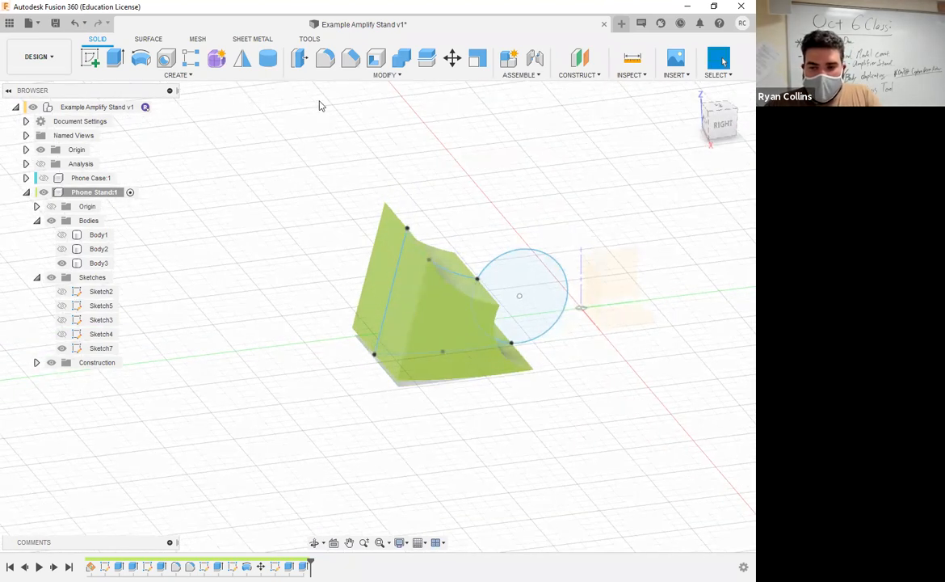
Fillet the channel body's four lengthwise edges with a 4 mm radius, and show Body1 and Body2 again.
{"action": "left_click", "coordinate": [324, 62]}
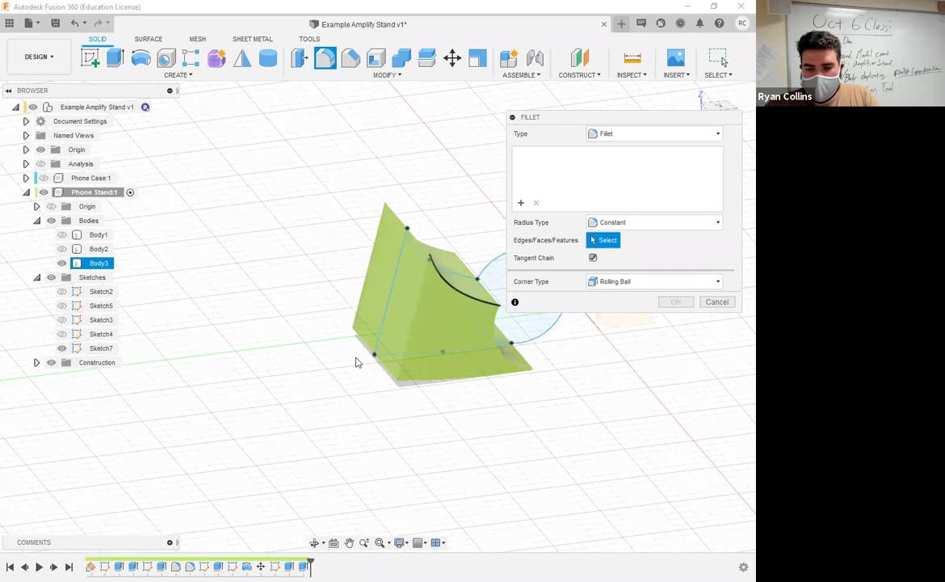
{"action": "middle_click_drag", "start_coordinate": [405, 370], "coordinate": [442, 333], "text": "shift"}
{"action": "left_click", "coordinate": [449, 290]}
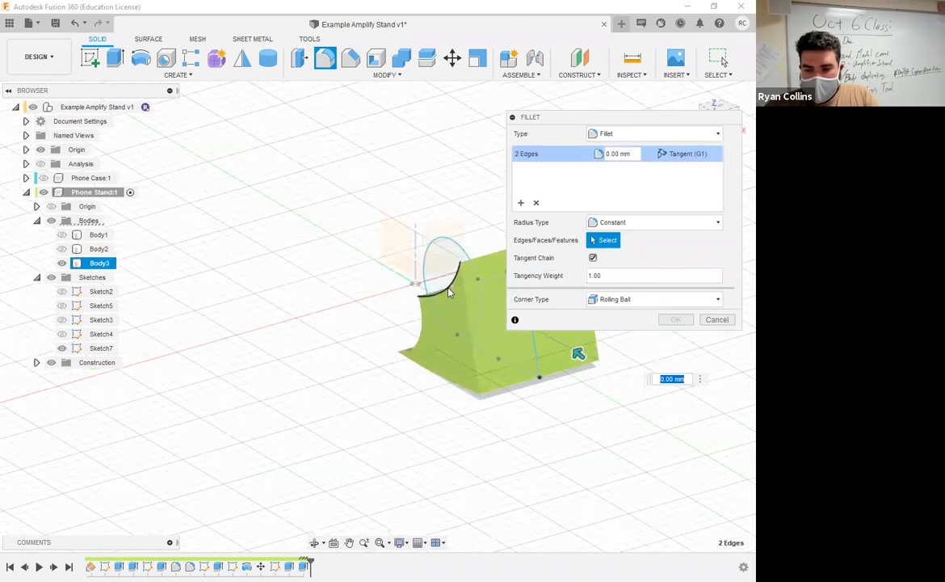
{"action": "middle_click_drag", "start_coordinate": [388, 436], "coordinate": [253, 430], "text": "shift"}
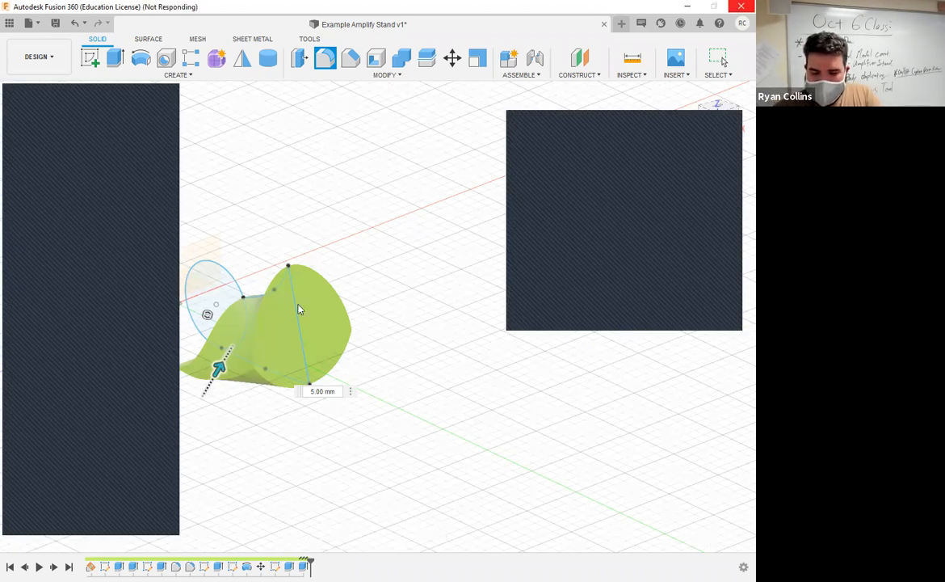
{"action": "type", "text": "4"}
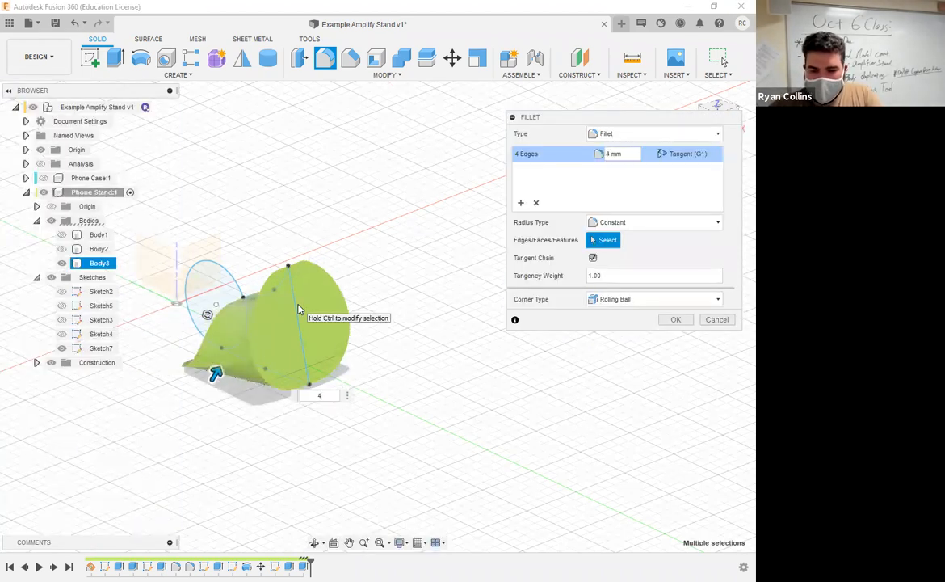
{"action": "middle_click_drag", "start_coordinate": [394, 308], "coordinate": [339, 301], "text": "shift"}
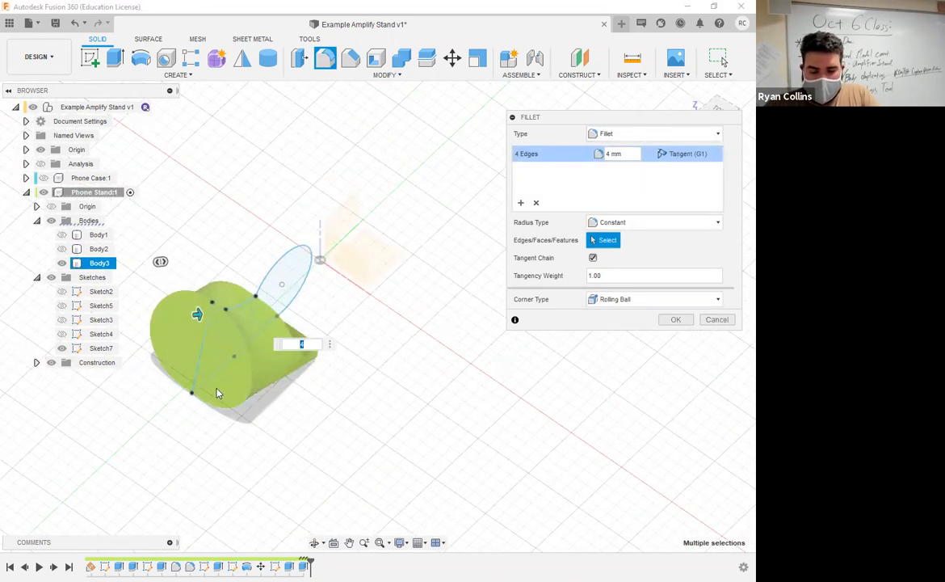
{"action": "left_click", "coordinate": [676, 320]}
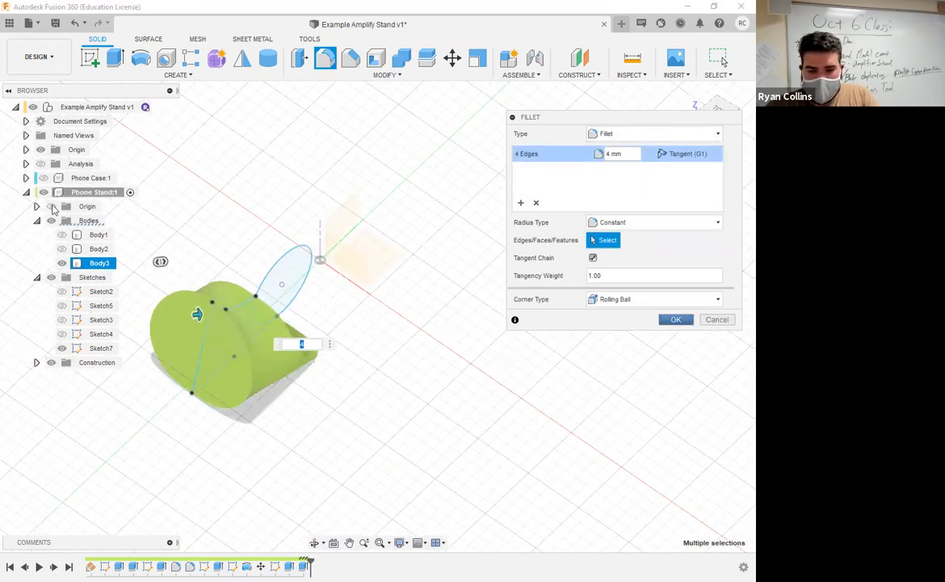
{"action": "left_click", "coordinate": [63, 250]}
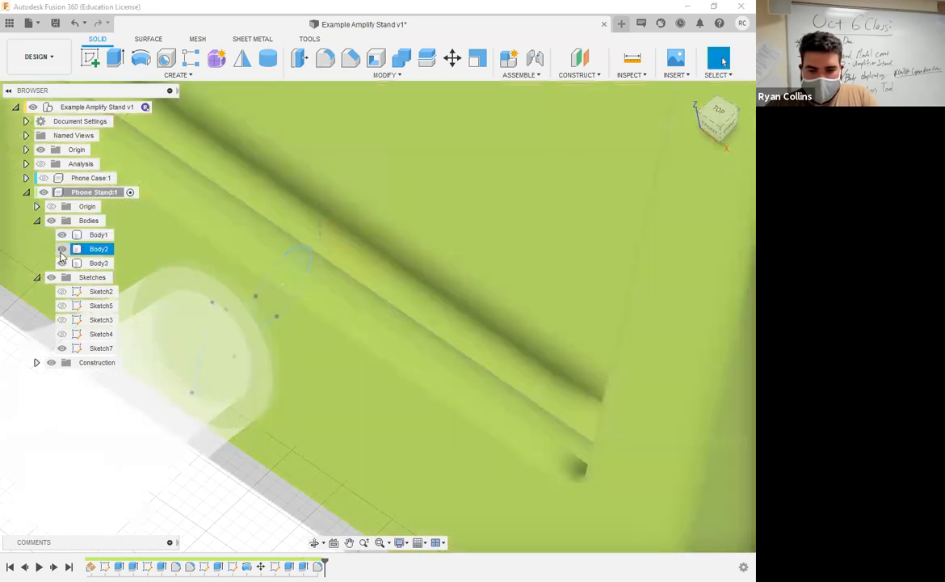
Show Body1 again and join the horn body to it with Combine, using Body1 as target and Body2 as tool.
{"action": "left_click", "coordinate": [62, 236]}
{"action": "middle_click_drag", "start_coordinate": [330, 412], "coordinate": [227, 439], "text": "shift"}
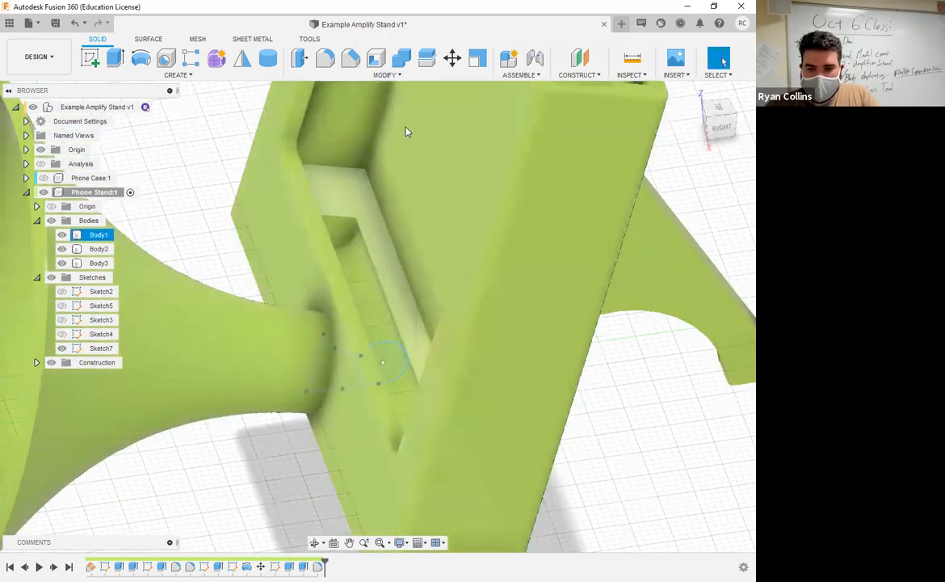
{"action": "left_click", "coordinate": [400, 59]}
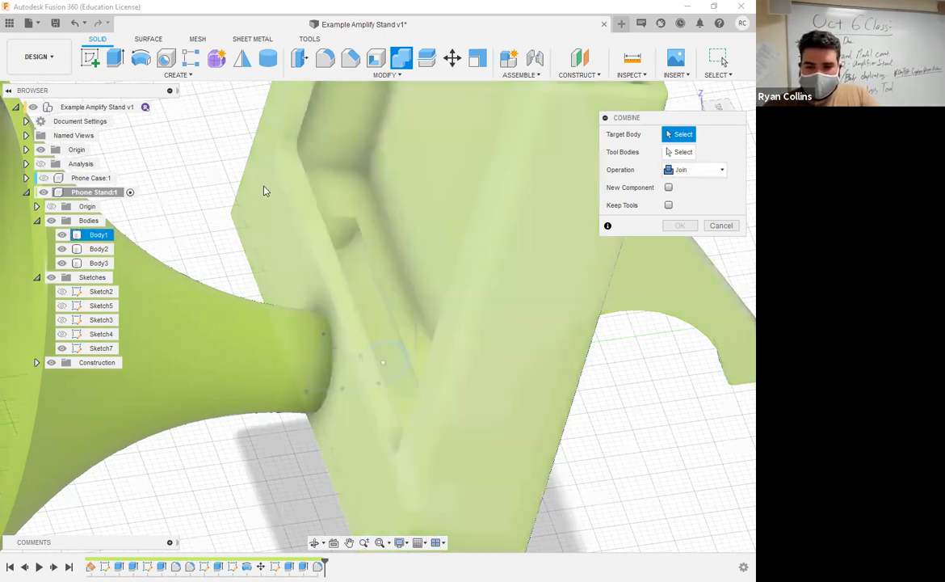
{"action": "left_click", "coordinate": [452, 190]}
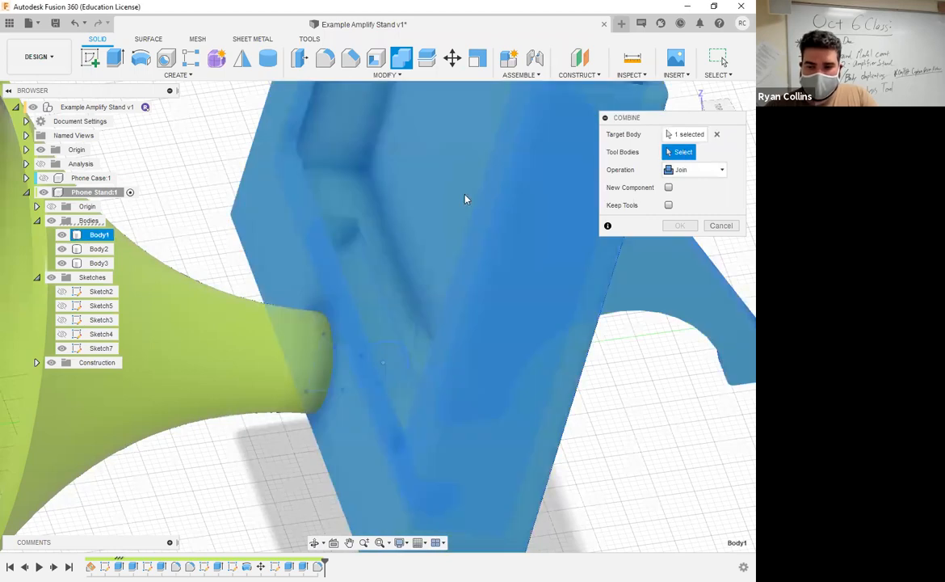
{"action": "left_click", "coordinate": [177, 371]}
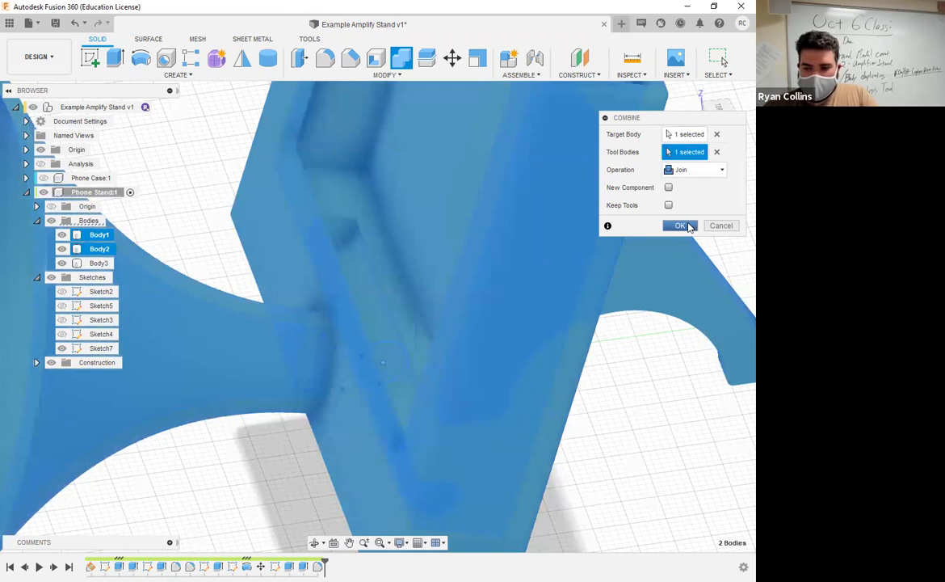
{"action": "left_click", "coordinate": [681, 225]}
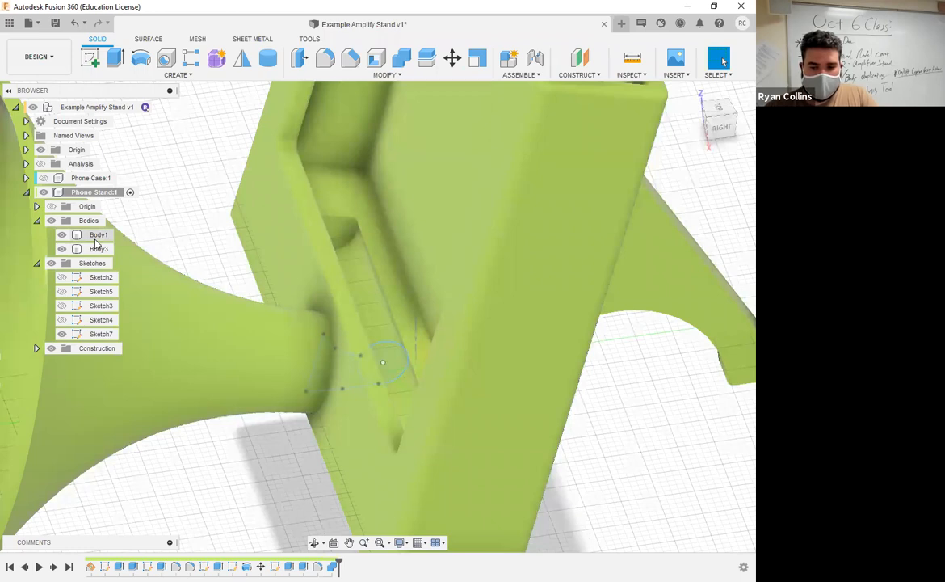
Rename the joined body as Stand.
{"action": "double_click", "coordinate": [100, 234]}
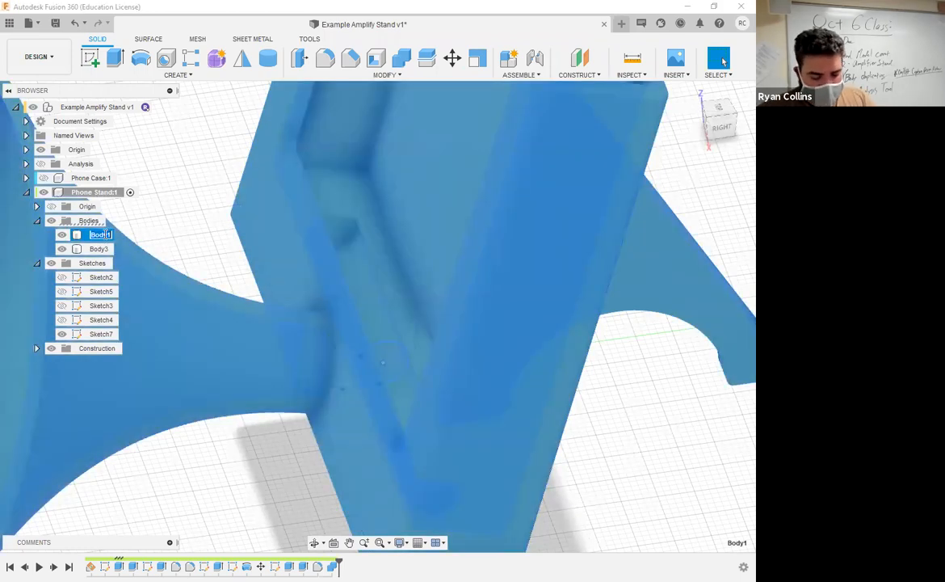
{"action": "type", "text": "Stand"}
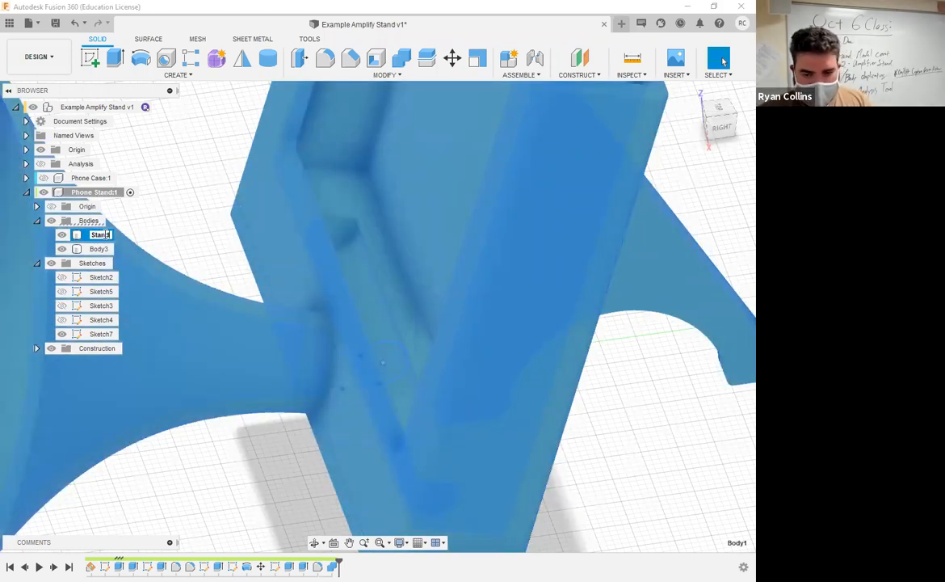
{"action": "key", "text": "Return"}
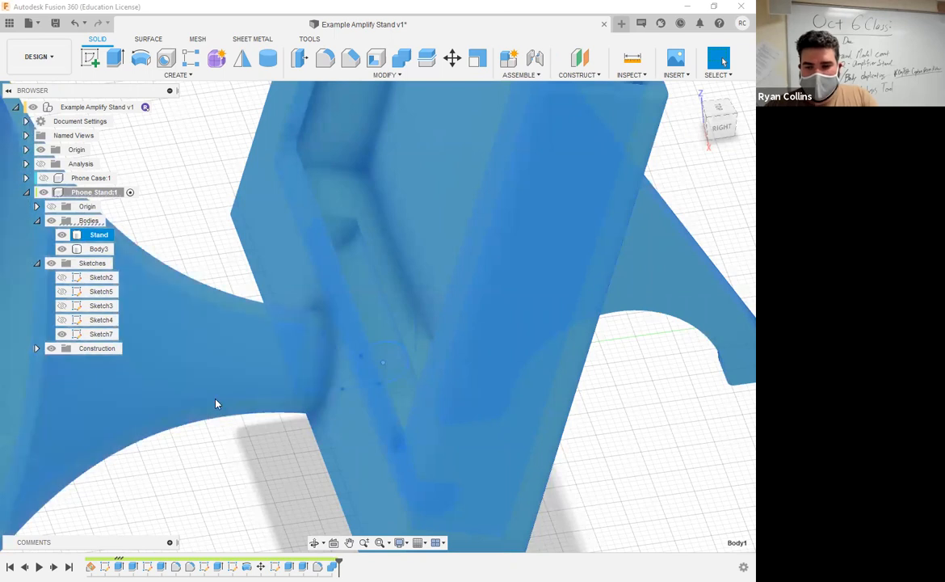
Cut Body3 from the Stand body with Combine, with New Component and Keep Tools enabled.
{"action": "left_click", "coordinate": [401, 59]}
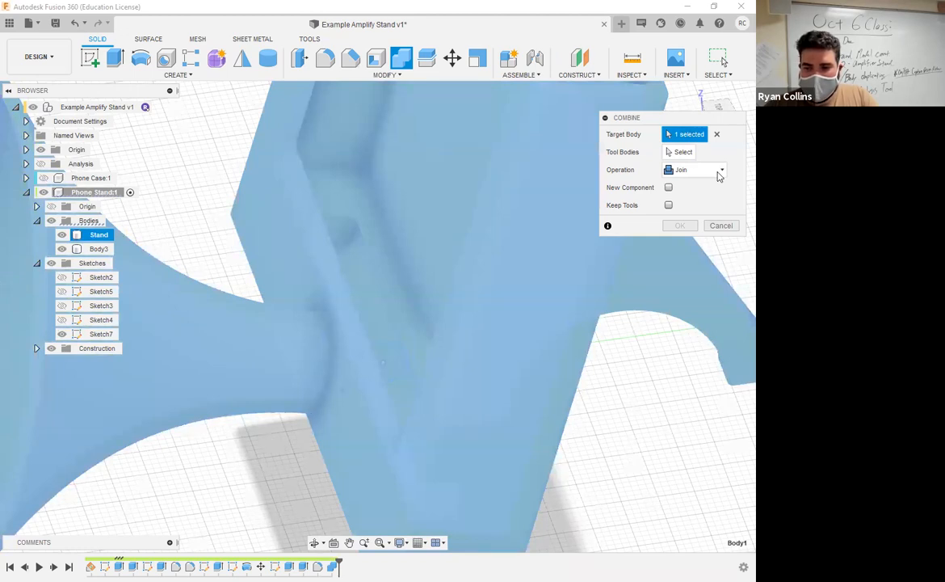
{"action": "left_click", "coordinate": [679, 152]}
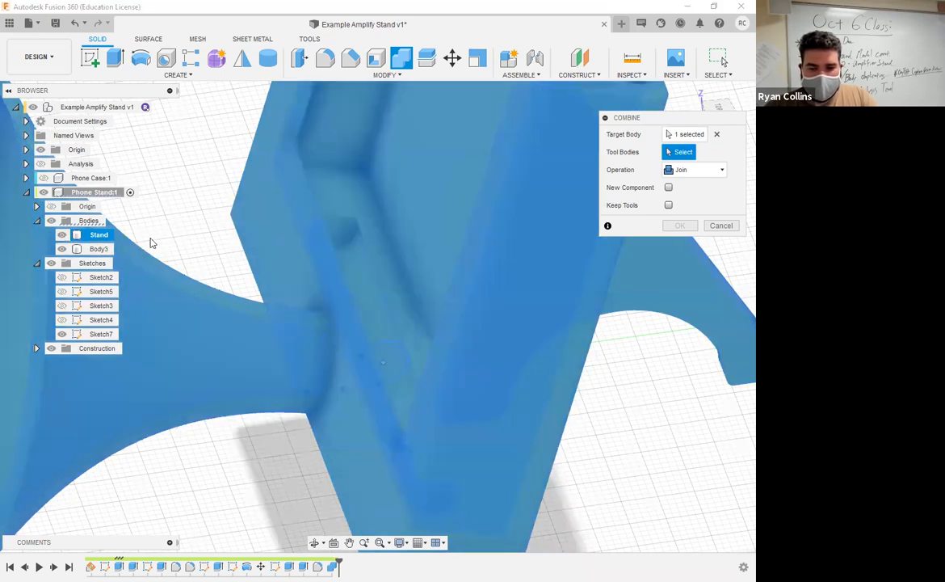
{"action": "left_click", "coordinate": [99, 249]}
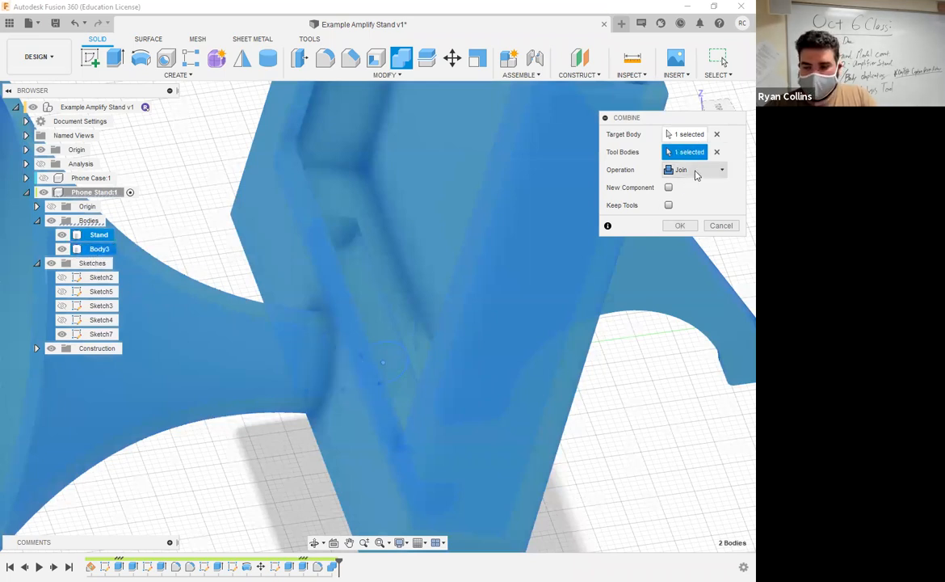
{"action": "left_click", "coordinate": [697, 172]}
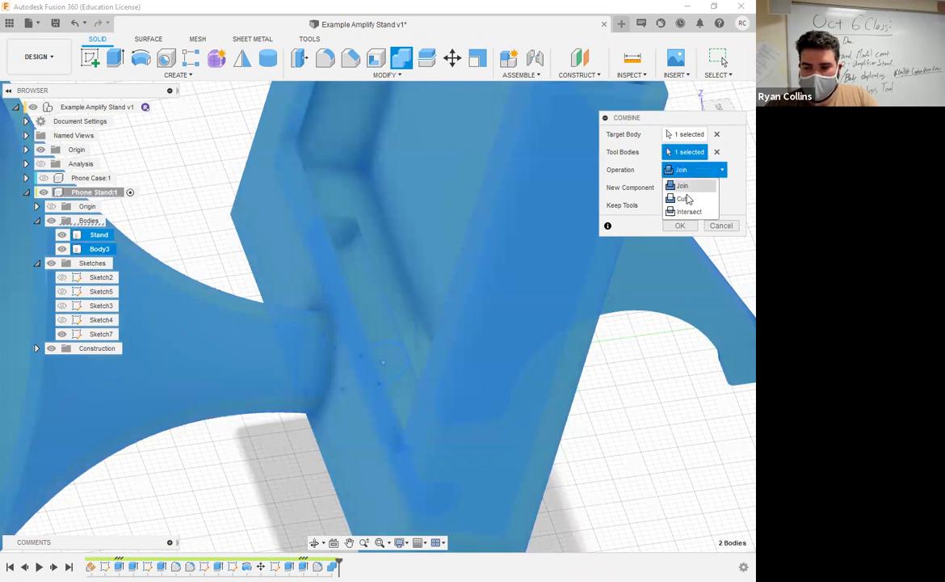
{"action": "left_click", "coordinate": [685, 198]}
{"action": "mouse_move", "coordinate": [328, 403]}
{"action": "middle_mouse_down", "text": "shift"}
{"action": "mouse_move", "coordinate": [407, 390]}
{"action": "mouse_move", "coordinate": [410, 380]}
{"action": "mouse_move", "coordinate": [389, 403]}
{"action": "mouse_move", "coordinate": [312, 423]}
{"action": "mouse_move", "coordinate": [335, 411]}
{"action": "middle_mouse_up", "text": "shift"}
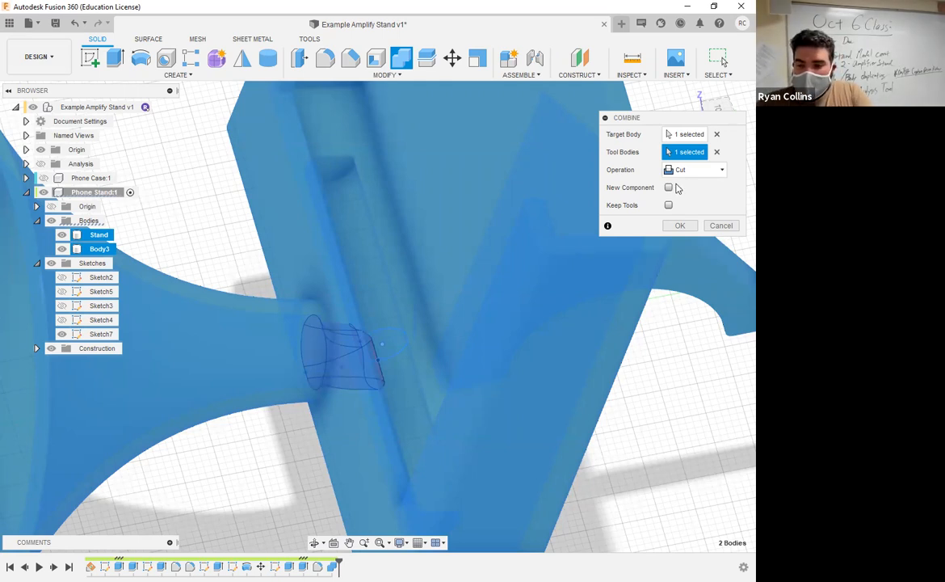
{"action": "left_click", "coordinate": [669, 206]}
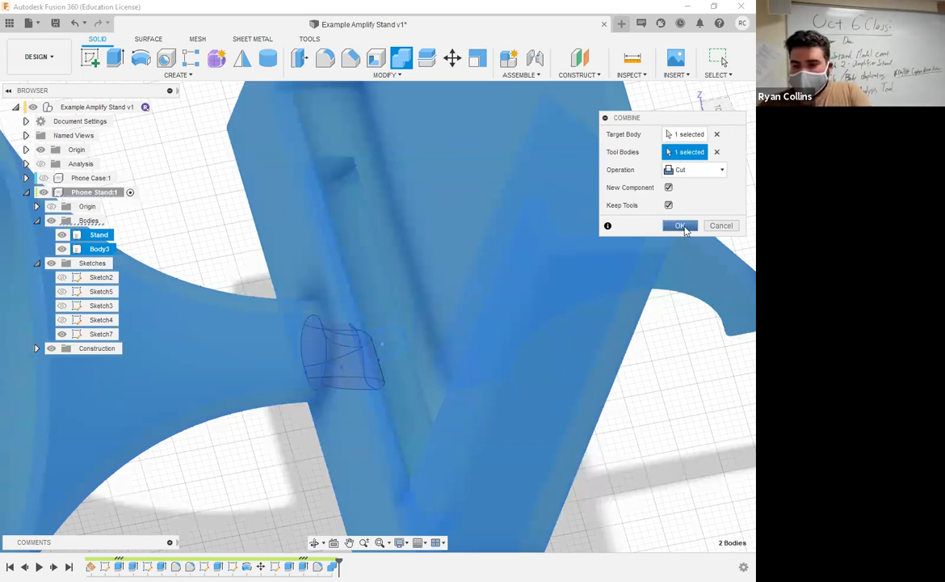
{"action": "left_click", "coordinate": [684, 228]}
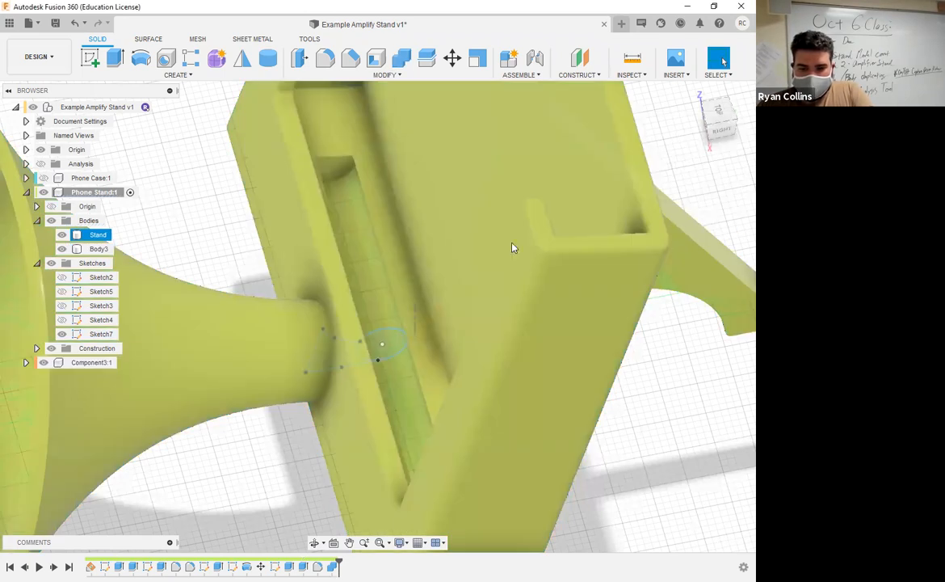
Hide the Phone Stand component, activate the newly created Component3, and view it from the front.
{"action": "left_click", "coordinate": [45, 192]}
{"action": "left_click", "coordinate": [43, 193]}
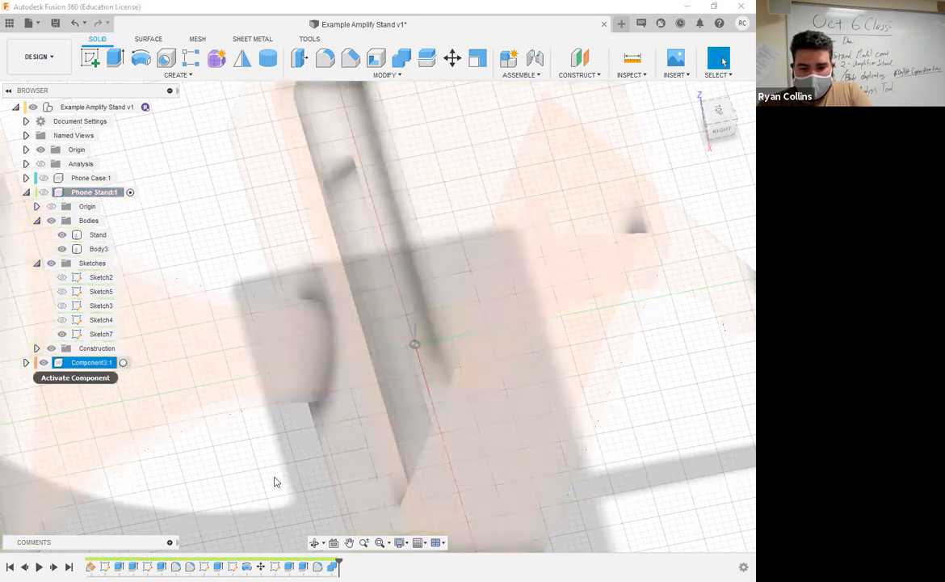
{"action": "scroll", "coordinate": [524, 498], "scroll_direction": "down", "scroll_amount": 3}
{"action": "middle_click_drag", "start_coordinate": [524, 496], "coordinate": [572, 482], "text": "shift"}
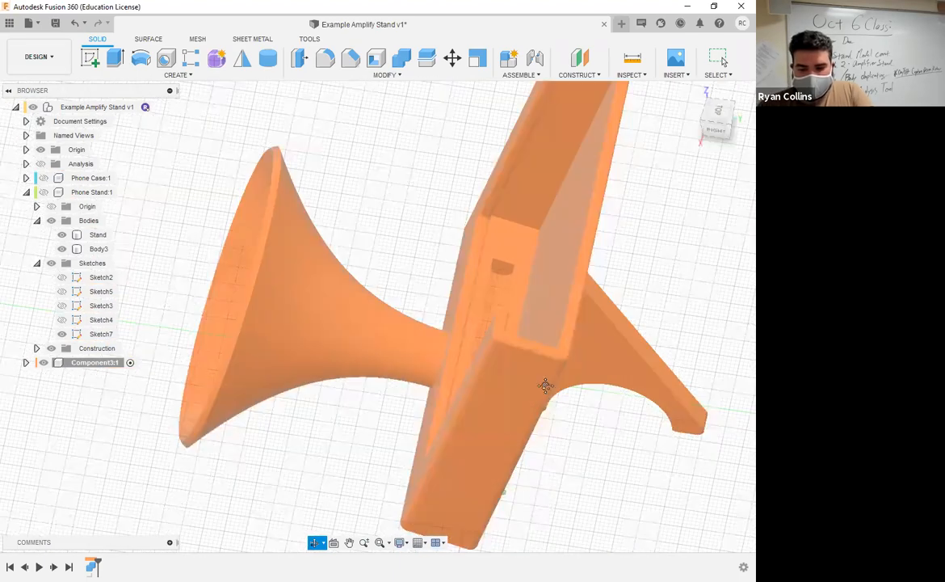
{"action": "middle_click_drag", "start_coordinate": [430, 447], "coordinate": [466, 415], "text": "shift"}
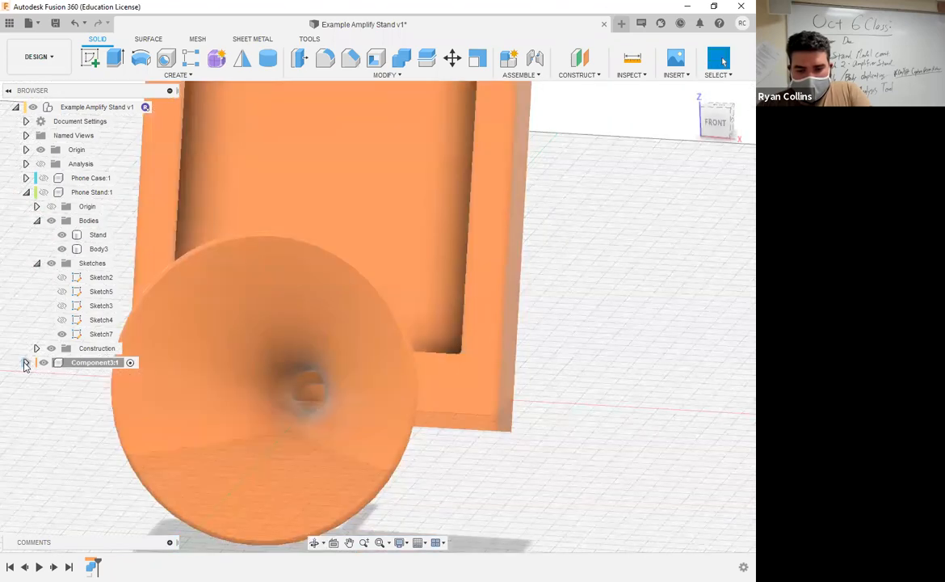
Expand Component3's bodies and compare its Stand body with the kept Body3 around the horn's throat.
{"action": "left_click", "coordinate": [26, 361]}
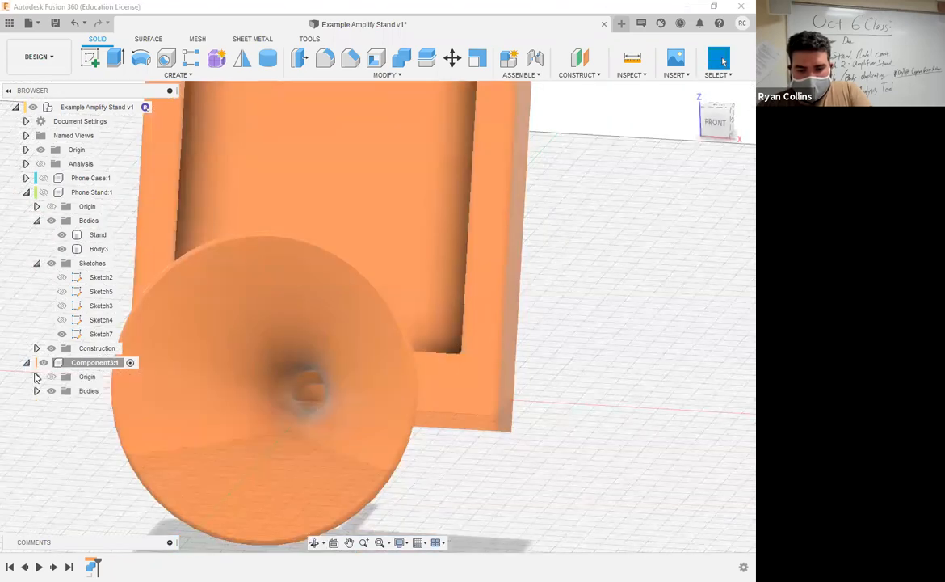
{"action": "left_click", "coordinate": [37, 391]}
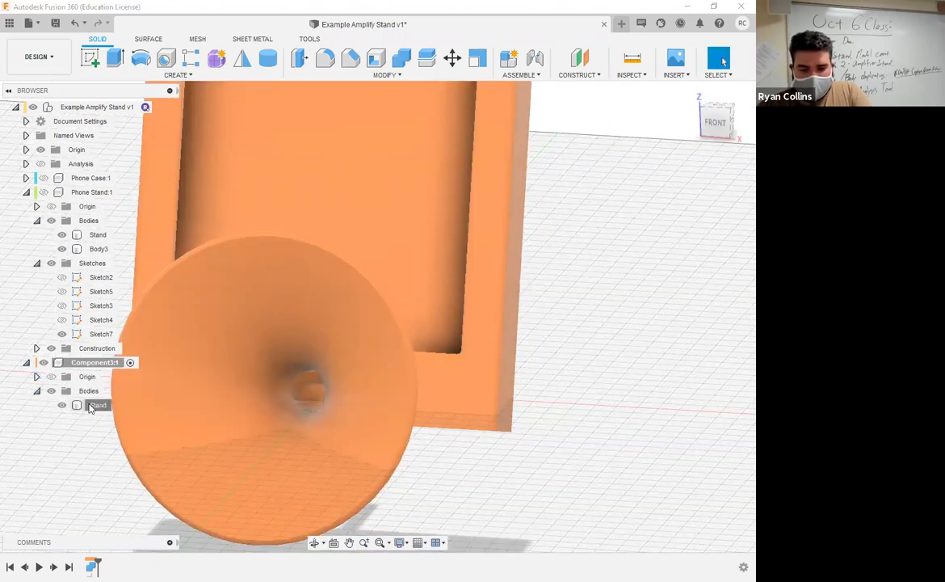
{"action": "left_click", "coordinate": [96, 403]}
{"action": "left_click", "coordinate": [549, 252]}
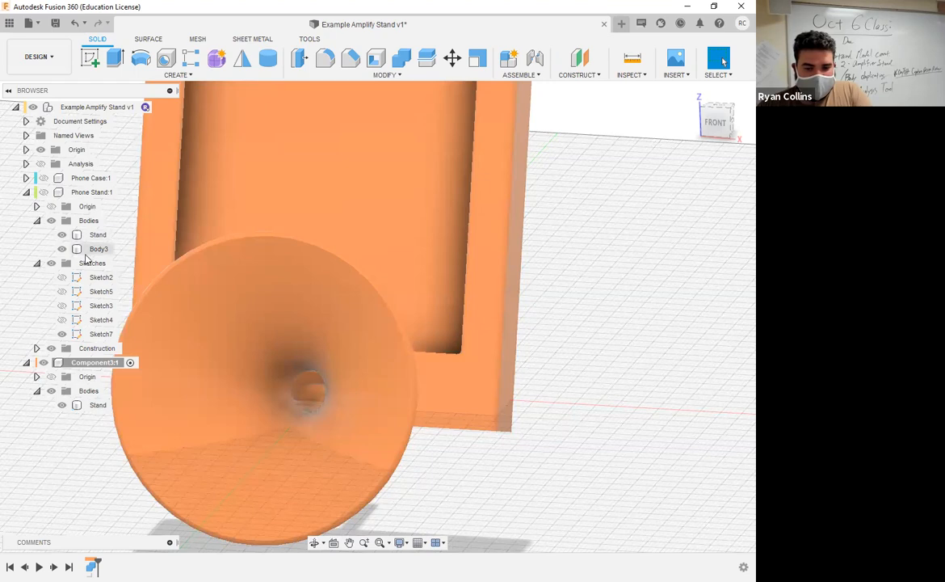
{"action": "left_click", "coordinate": [98, 248]}
{"action": "left_click", "coordinate": [369, 299], "text": "shift"}
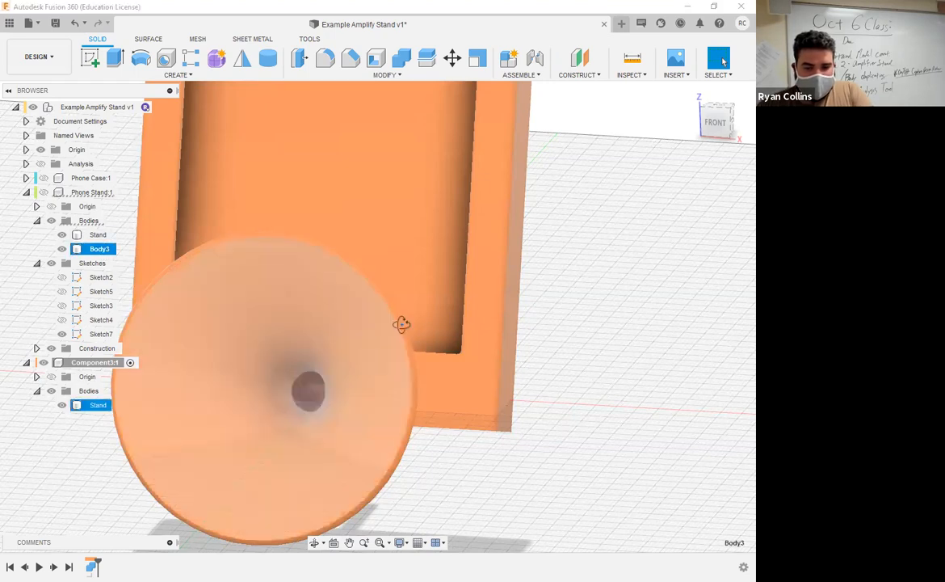
{"action": "mouse_move", "coordinate": [340, 363]}
{"action": "middle_mouse_down", "text": "shift"}
{"action": "mouse_move", "coordinate": [387, 349]}
{"action": "mouse_move", "coordinate": [323, 360]}
{"action": "middle_mouse_up", "text": "shift"}
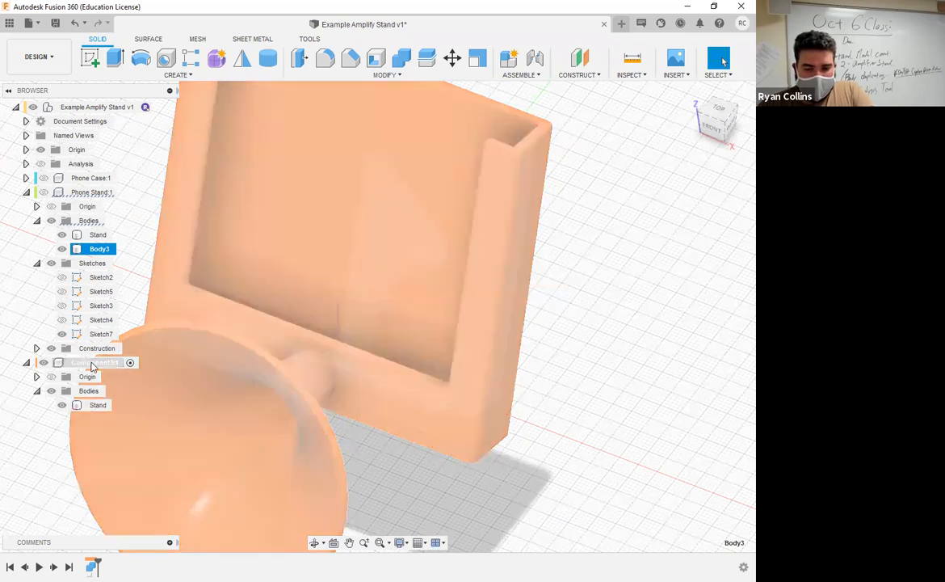
Rename Component3 as Amp Stand.
{"action": "double_click", "coordinate": [91, 362]}
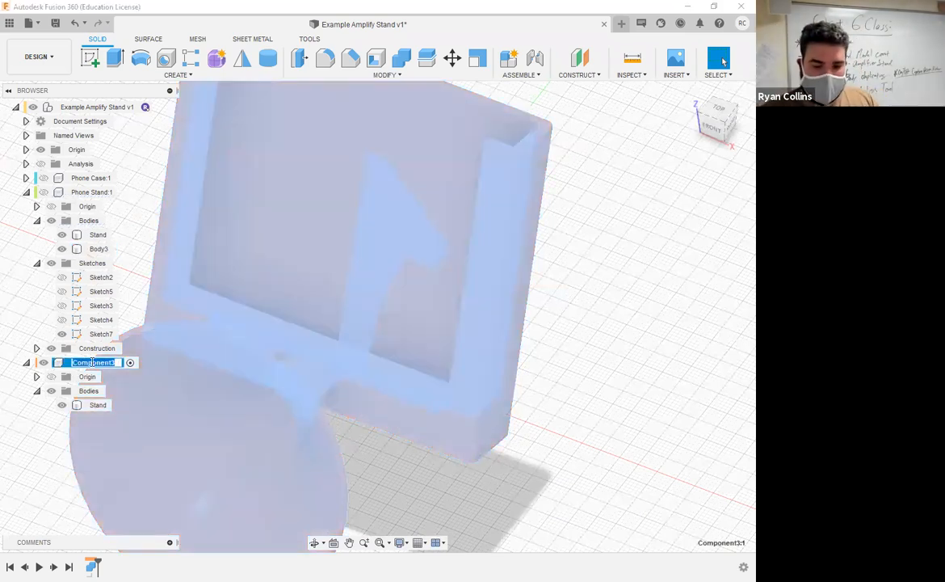
{"action": "type", "text": "Amp Stand"}
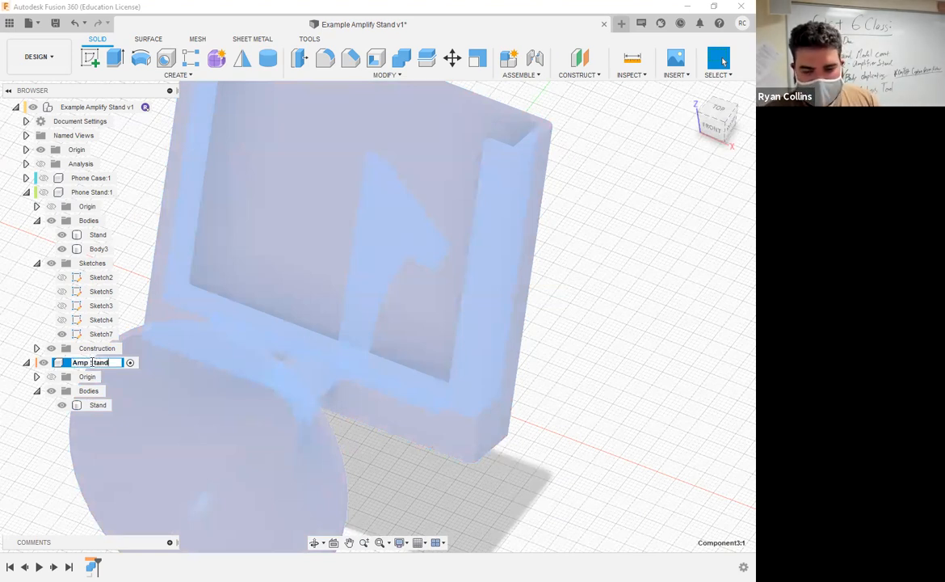
{"action": "key", "text": "Return"}
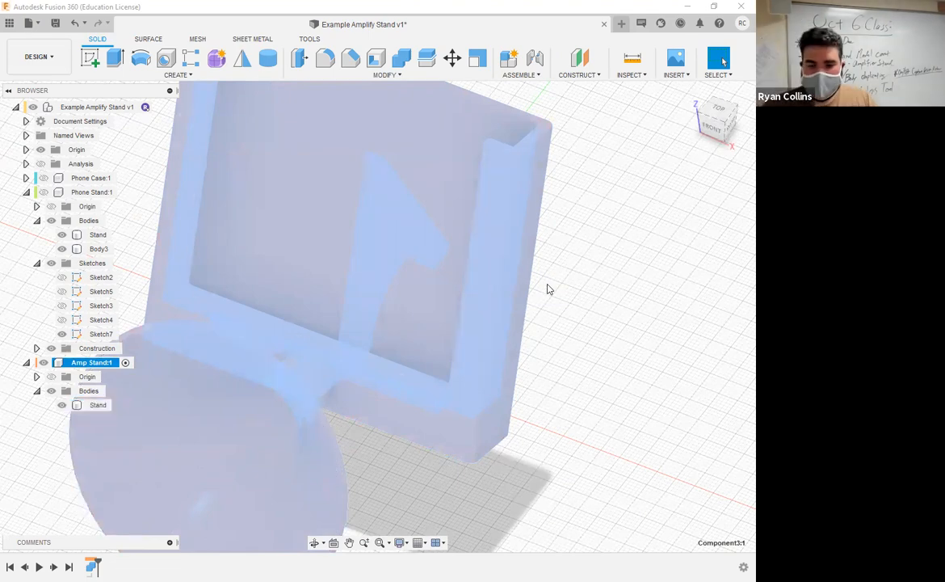
Inspect the Amp Stand from its right side and check how the horn sits relative to the base.
{"action": "left_click", "coordinate": [555, 395]}
{"action": "scroll", "coordinate": [561, 408], "scroll_direction": "down", "scroll_amount": 5}
{"action": "middle_click_drag", "start_coordinate": [566, 452], "coordinate": [478, 349], "text": "shift"}
{"action": "left_click", "coordinate": [718, 126]}
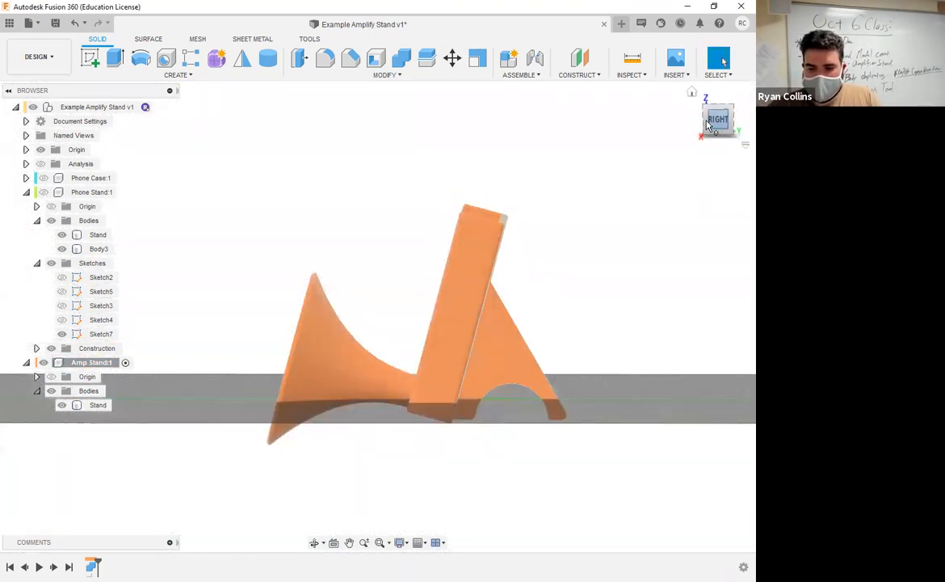
{"action": "middle_click_drag", "start_coordinate": [509, 346], "coordinate": [365, 429], "text": "shift"}
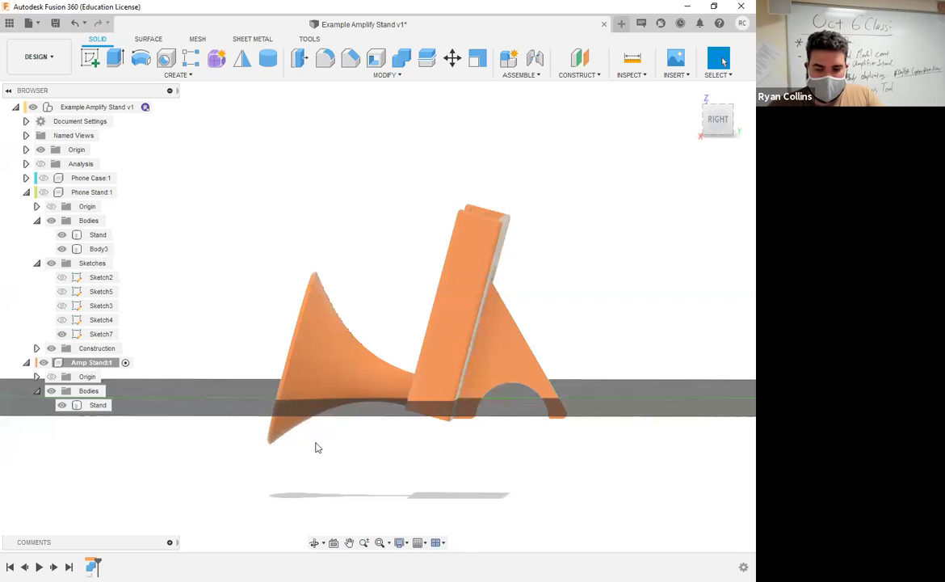
{"action": "mouse_move", "coordinate": [331, 459]}
{"action": "middle_mouse_down", "text": "shift"}
{"action": "mouse_move", "coordinate": [365, 459]}
{"action": "mouse_move", "coordinate": [345, 469]}
{"action": "mouse_move", "coordinate": [410, 466]}
{"action": "mouse_move", "coordinate": [369, 480]}
{"action": "middle_mouse_up", "text": "shift"}
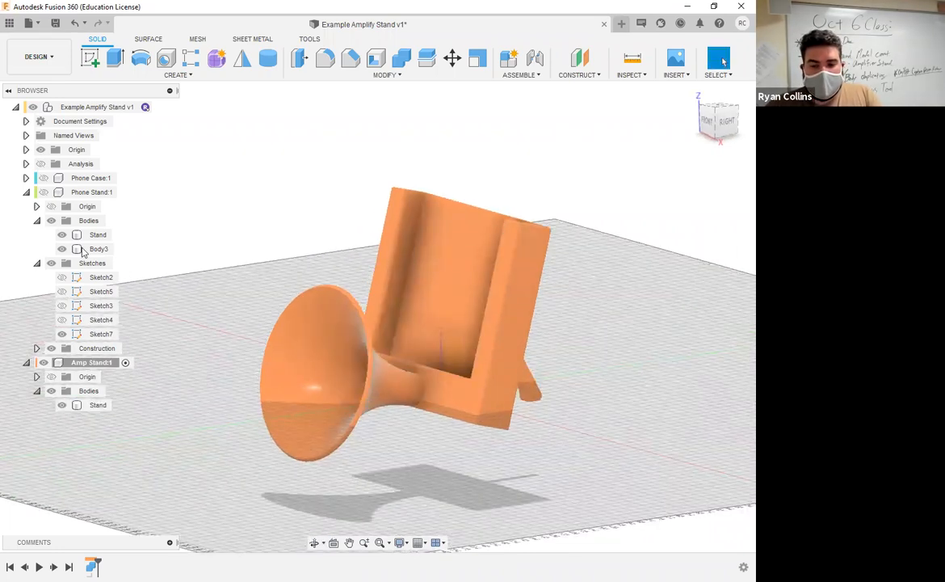
Show the Phone Case component in the stand and activate the top-level assembly.
{"action": "left_click", "coordinate": [42, 182]}
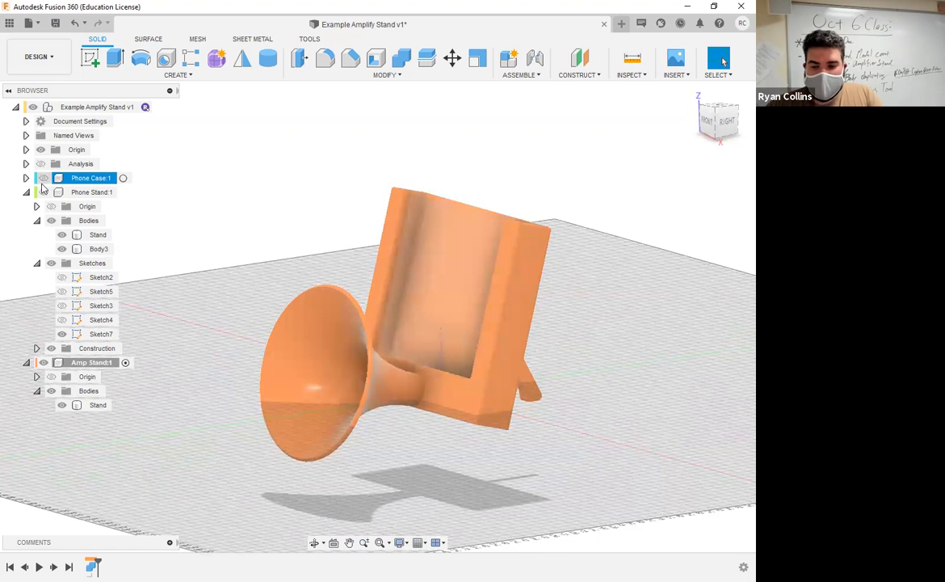
{"action": "left_click", "coordinate": [43, 179]}
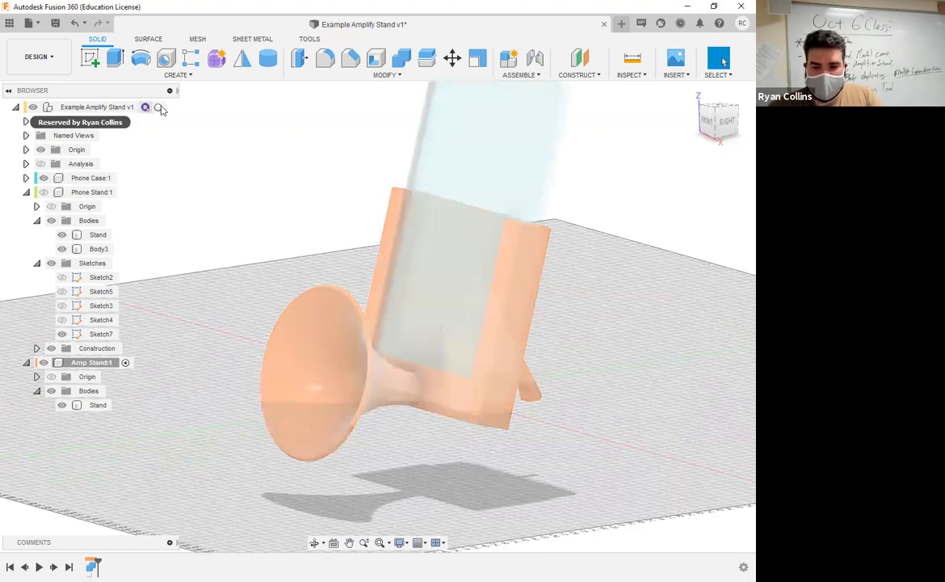
{"action": "middle_click_drag", "start_coordinate": [648, 321], "coordinate": [621, 350], "text": "shift"}
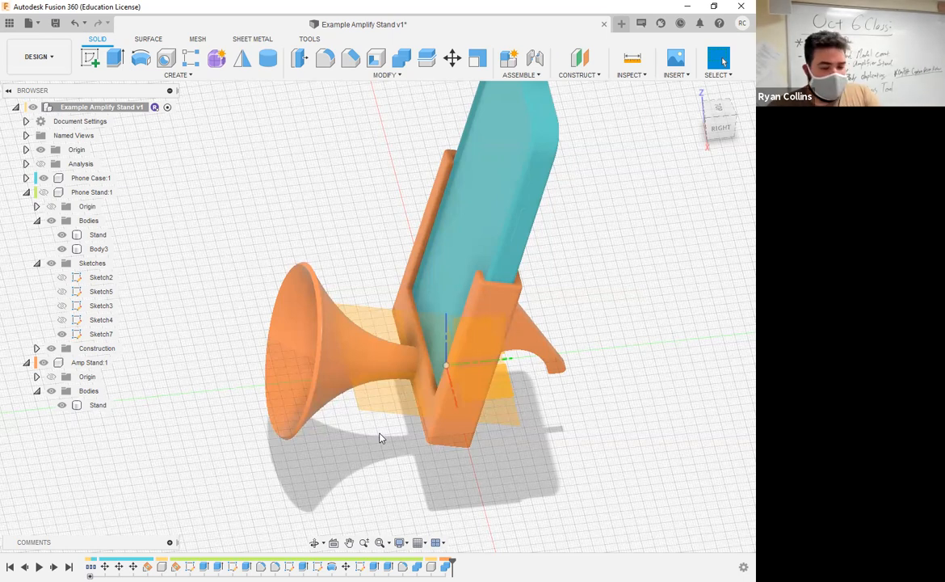
Turn on the section analysis and examine the sound passage between the phone pocket and the horn.
{"action": "left_click", "coordinate": [355, 352]}
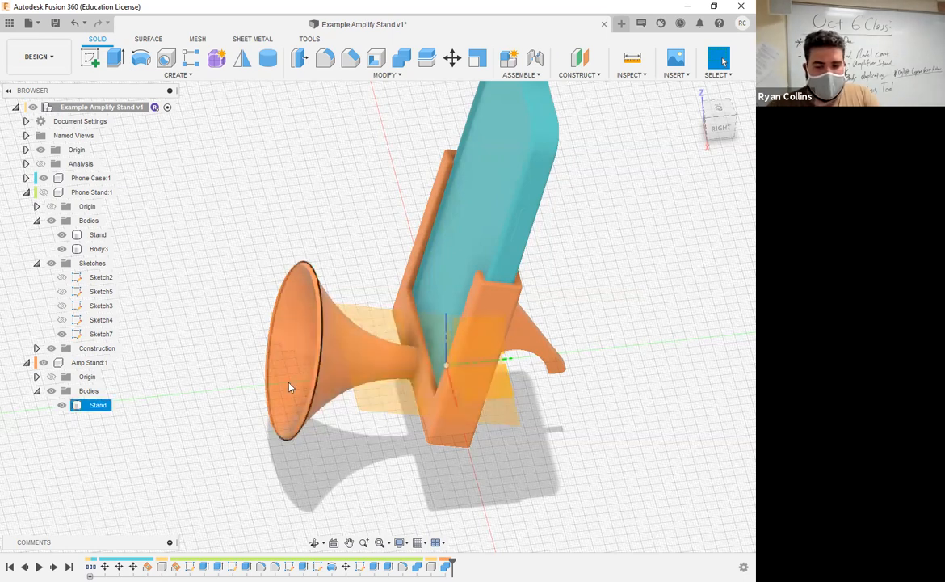
{"action": "left_click", "coordinate": [40, 164]}
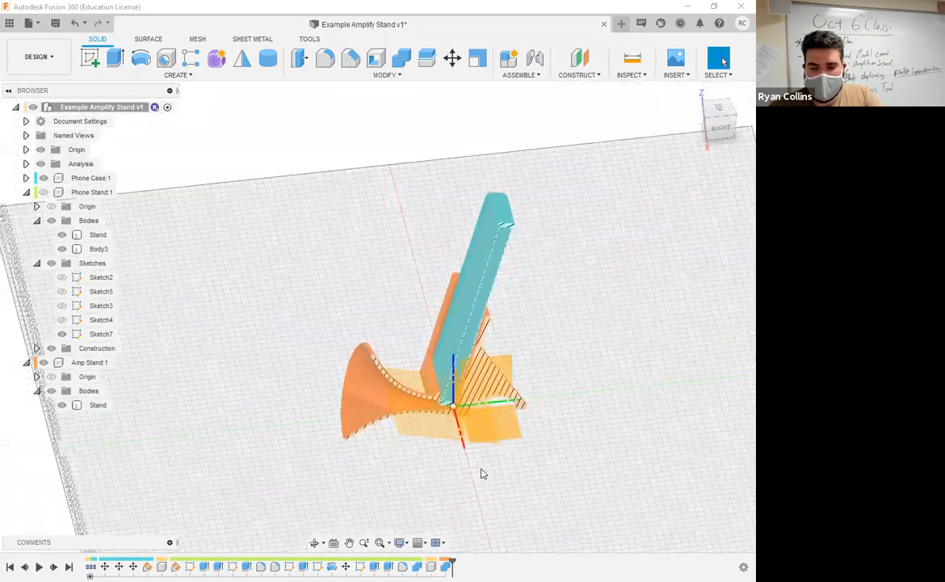
{"action": "scroll", "coordinate": [492, 468], "scroll_direction": "up", "scroll_amount": 2}
{"action": "scroll", "coordinate": [490, 438], "scroll_direction": "up", "scroll_amount": 3}
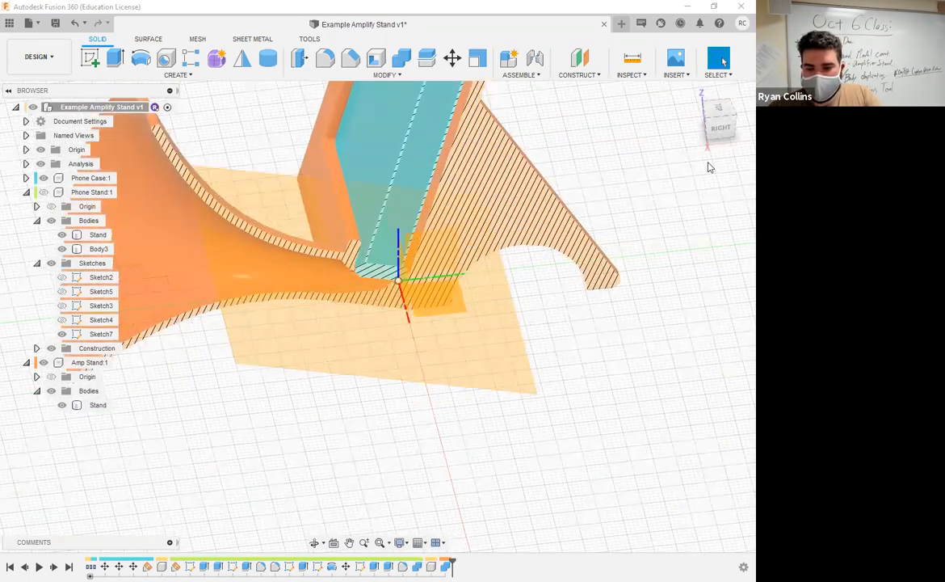
Inspect the section from the right side, from the sound channel under the phone case up to the top of the stand's pocket.
{"action": "left_click", "coordinate": [717, 121]}
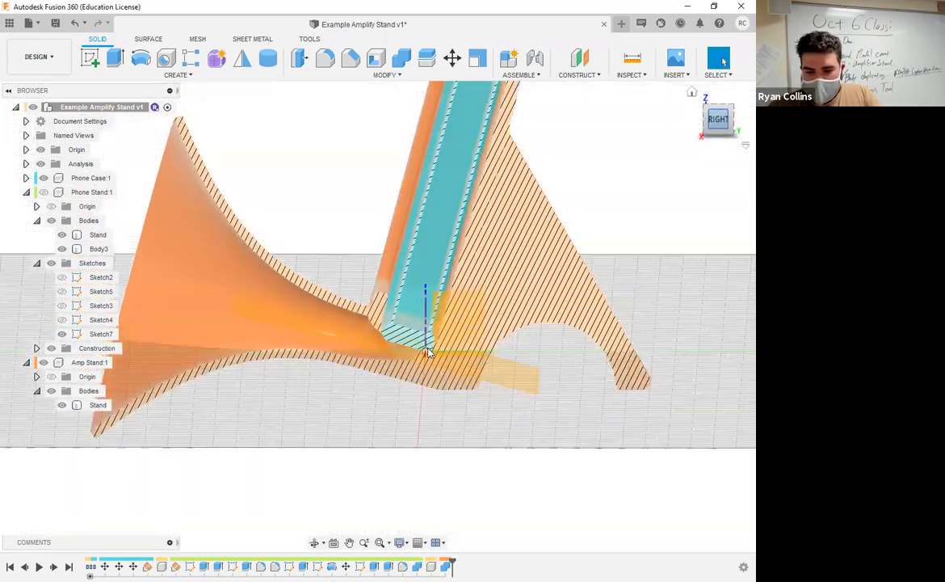
{"action": "scroll", "coordinate": [388, 364], "scroll_direction": "up", "scroll_amount": 4}
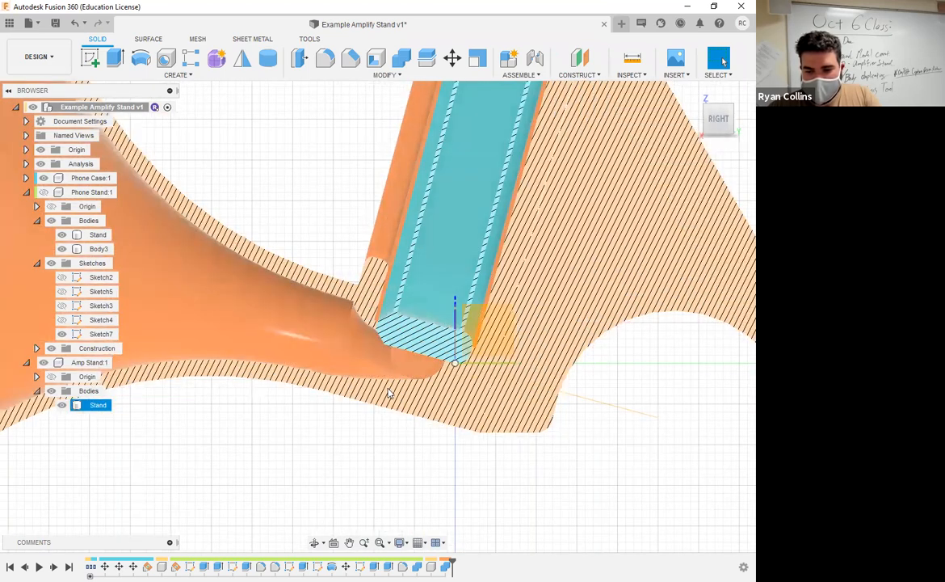
{"action": "left_click", "coordinate": [401, 336]}
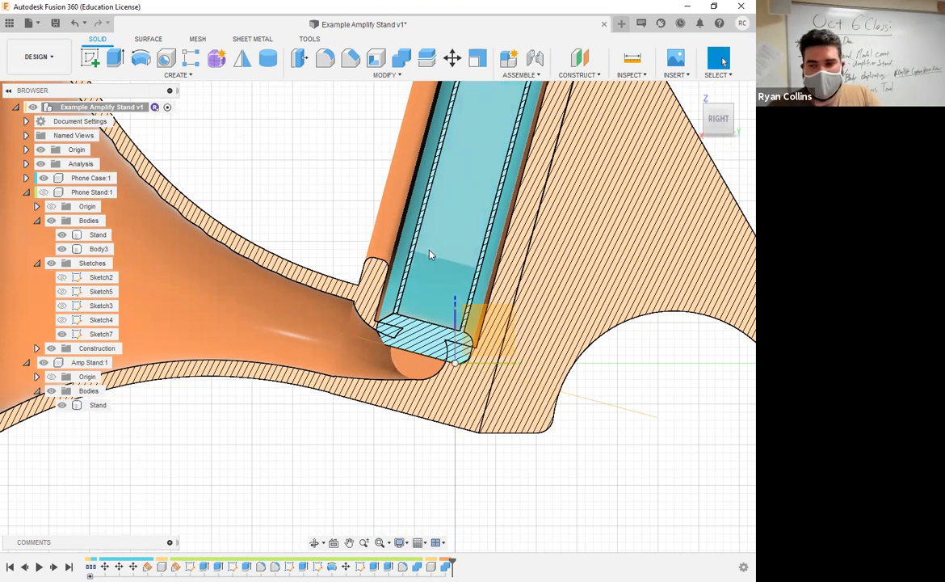
{"action": "middle_click_drag", "start_coordinate": [436, 278], "coordinate": [359, 377]}
{"action": "middle_click_drag", "start_coordinate": [403, 352], "coordinate": [349, 434]}
{"action": "middle_click_drag", "start_coordinate": [353, 277], "coordinate": [424, 149]}
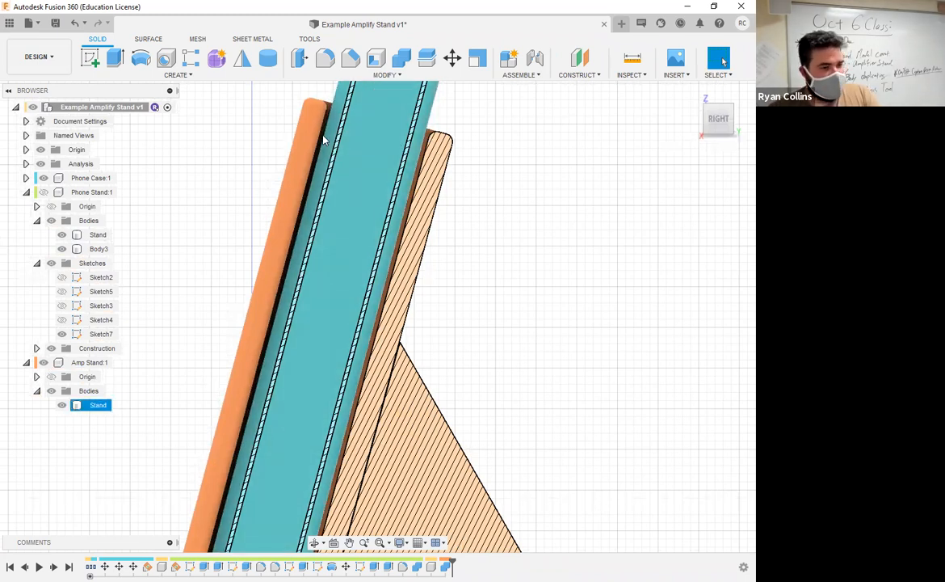
Turn off the section analysis and return to the home view of the whole assembly.
{"action": "left_click", "coordinate": [47, 192]}
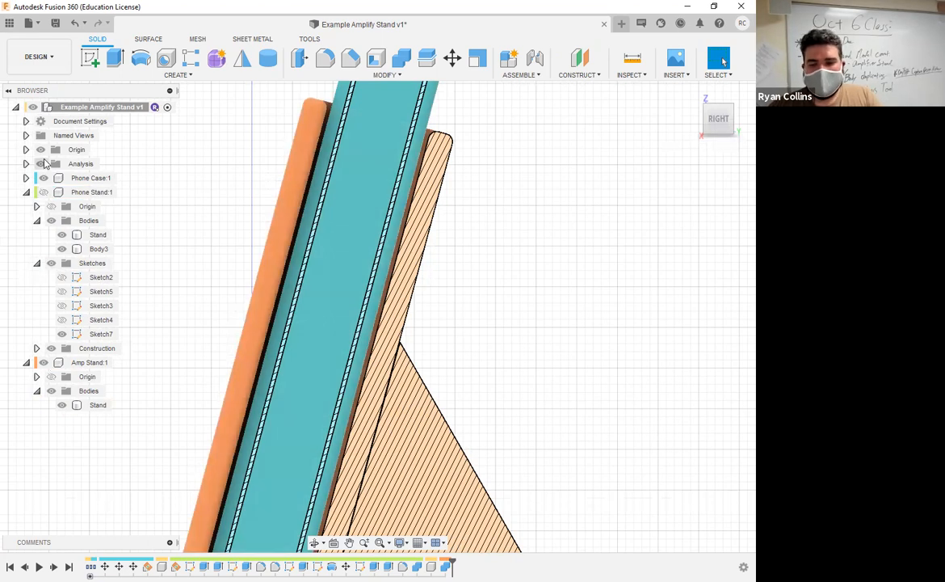
{"action": "left_click", "coordinate": [42, 163]}
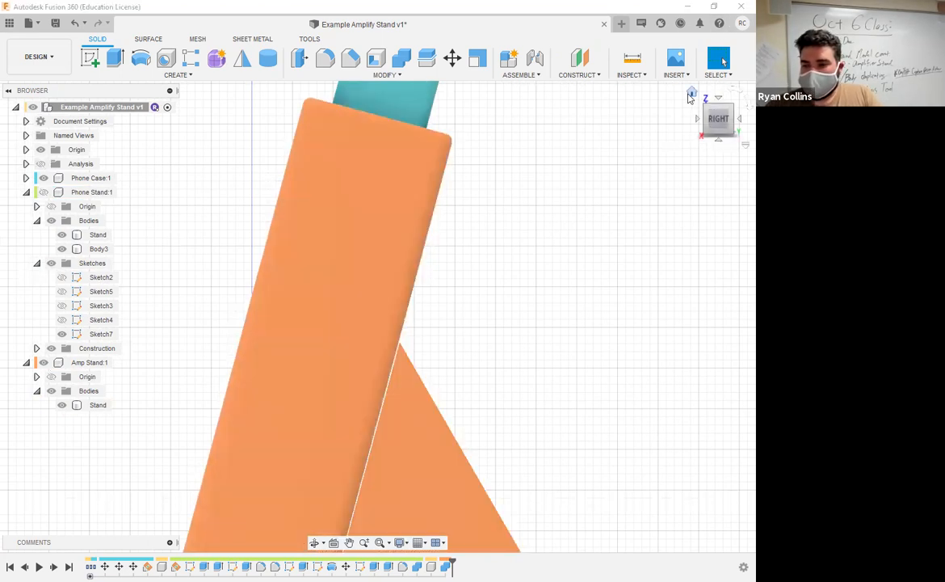
{"action": "left_click", "coordinate": [691, 94]}
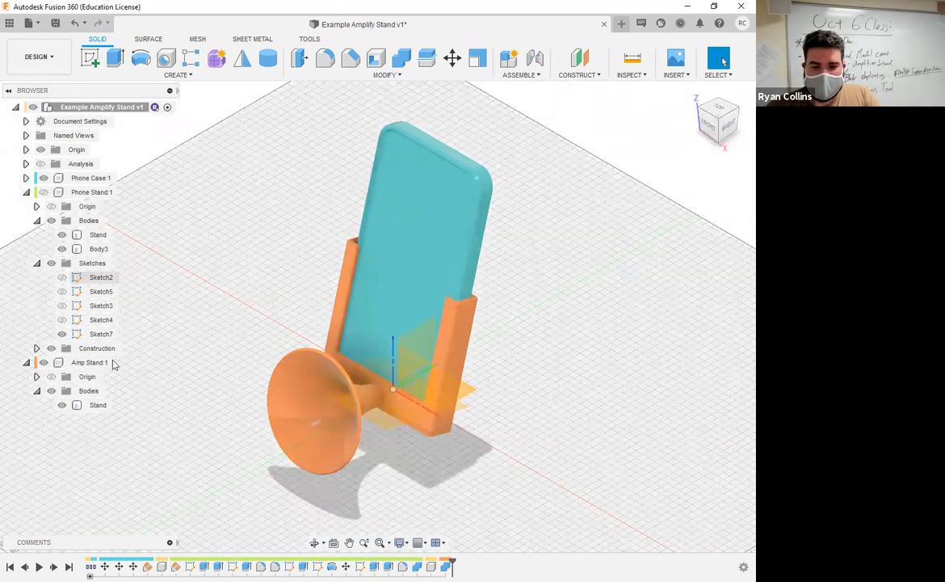